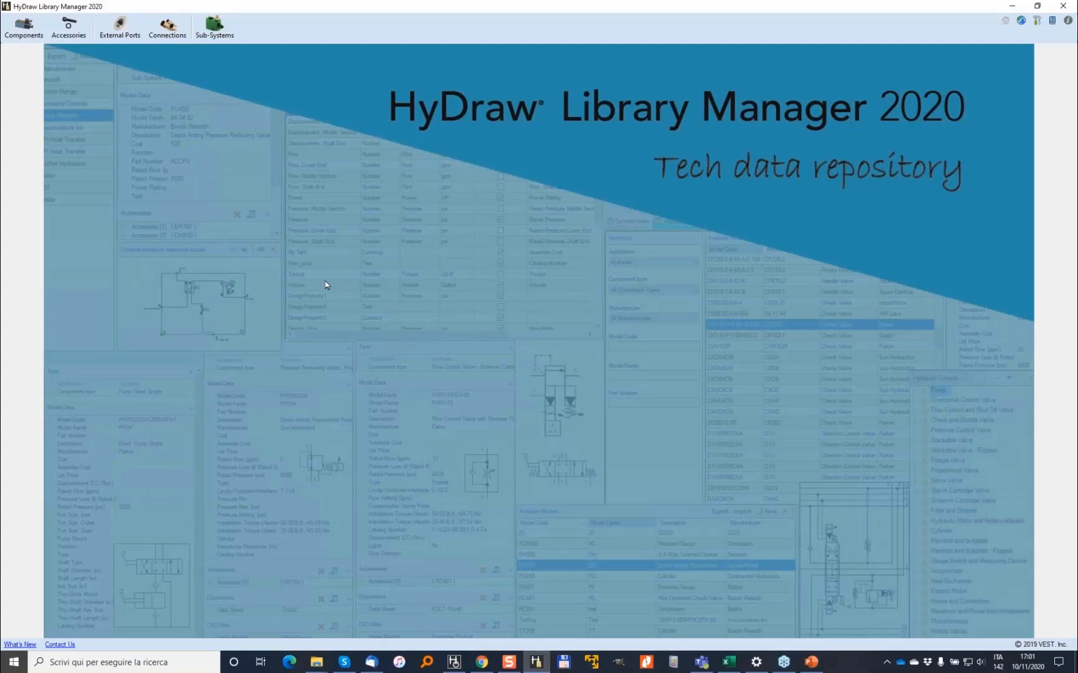
Switch to HyDraw CAD and start a new drawing.
click(453, 662)
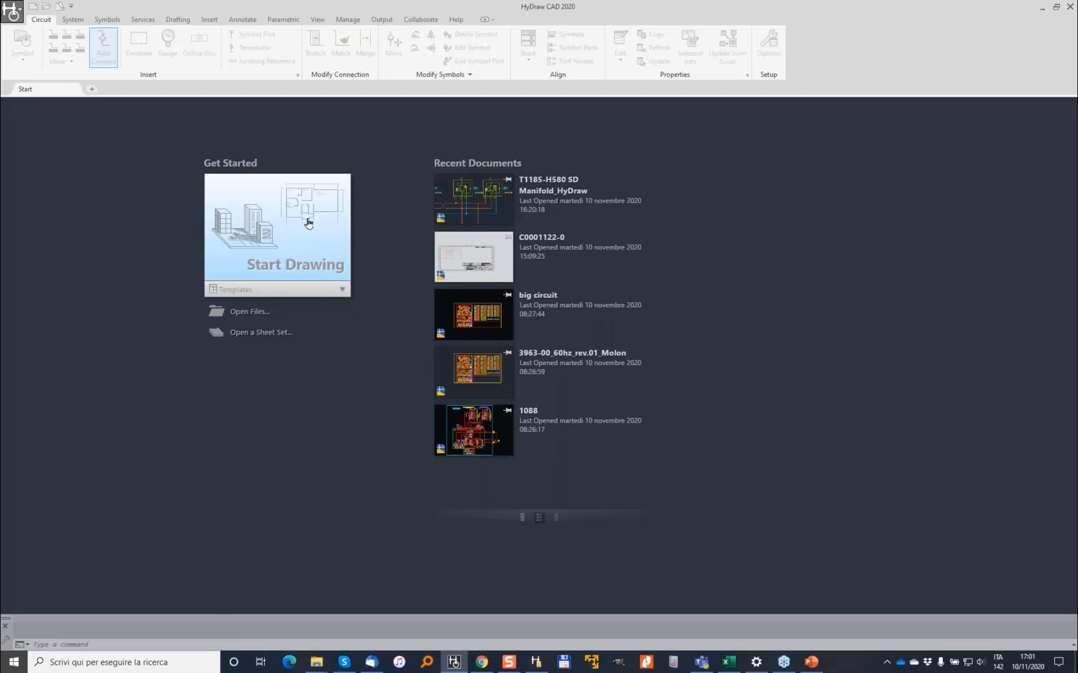
click(307, 223)
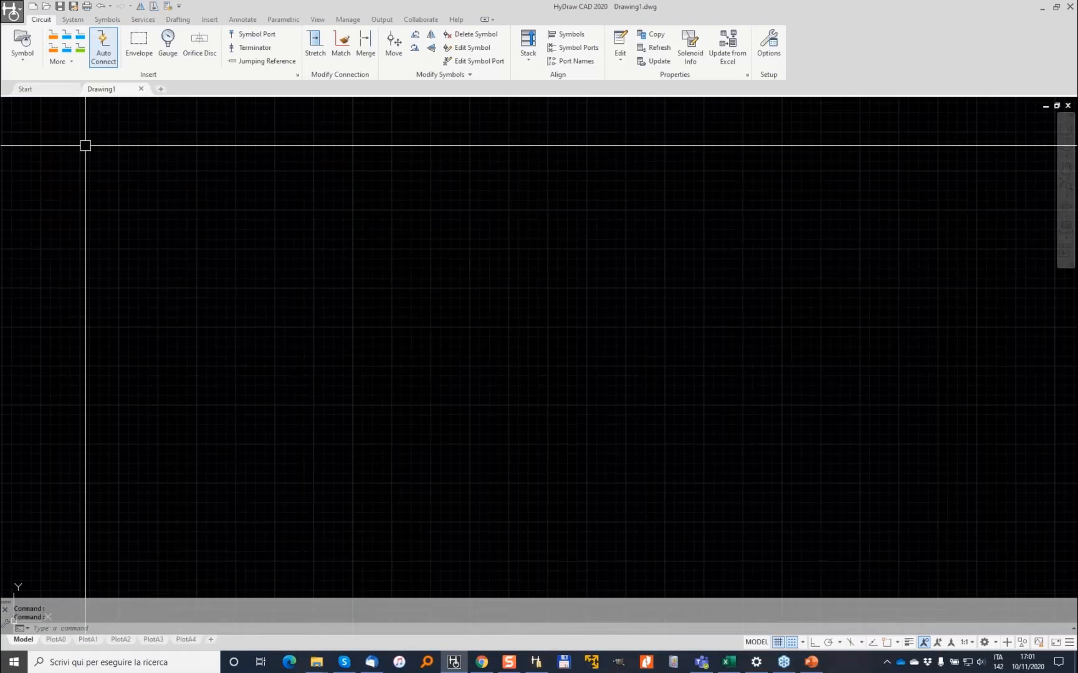
Insert the first spring-loaded check valve symbol from the Screw-In Cartridge Valve group of the Hydraulic Symbols library into the drawing.
click(22, 41)
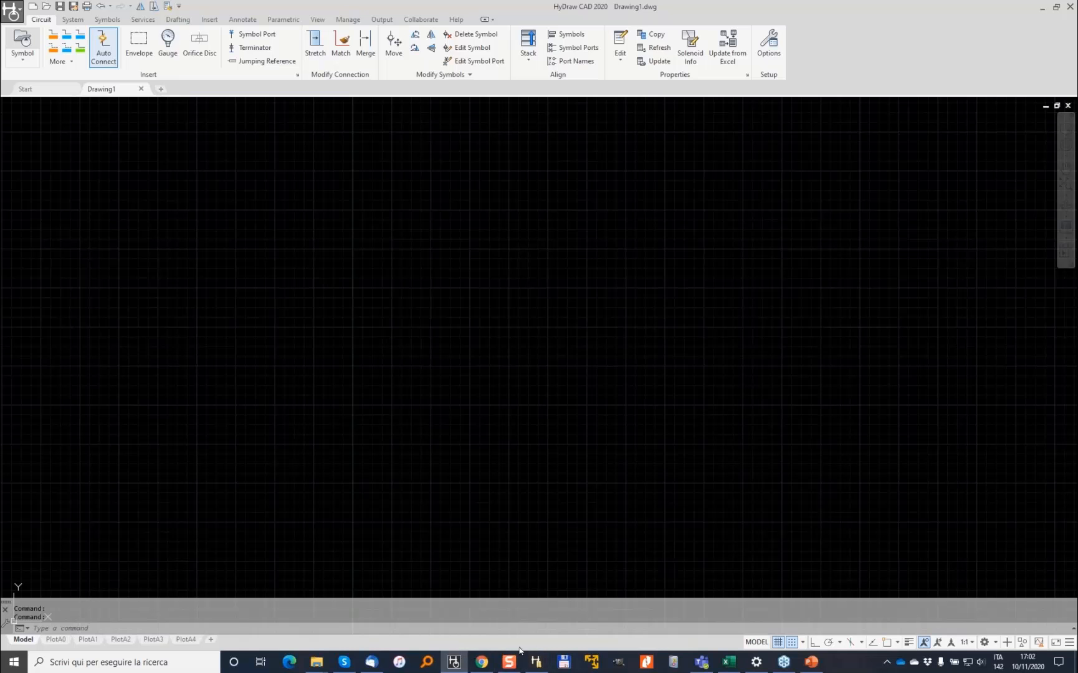
key(ctrl+l)
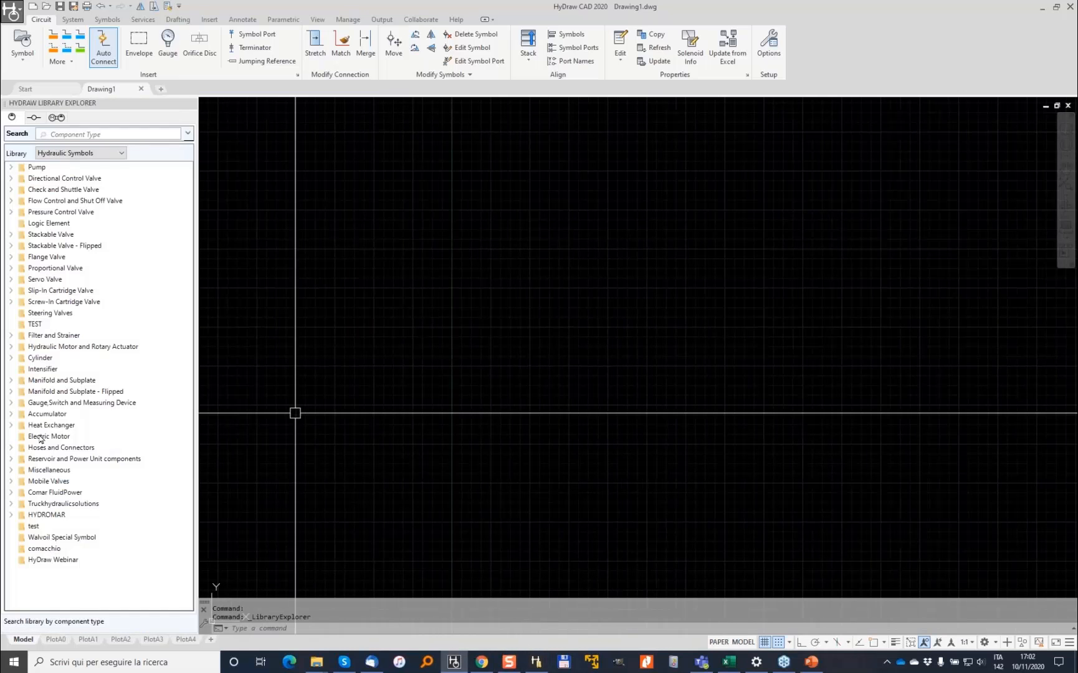
click(11, 303)
click(11, 302)
double_click(48, 313)
click(14, 182)
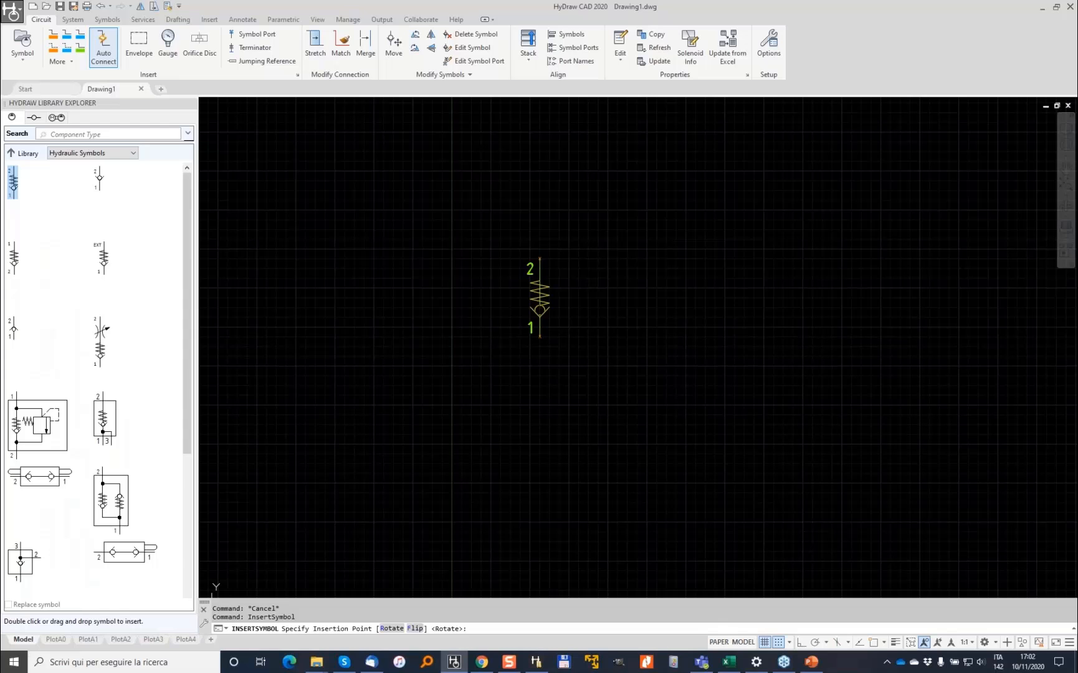
click(539, 336)
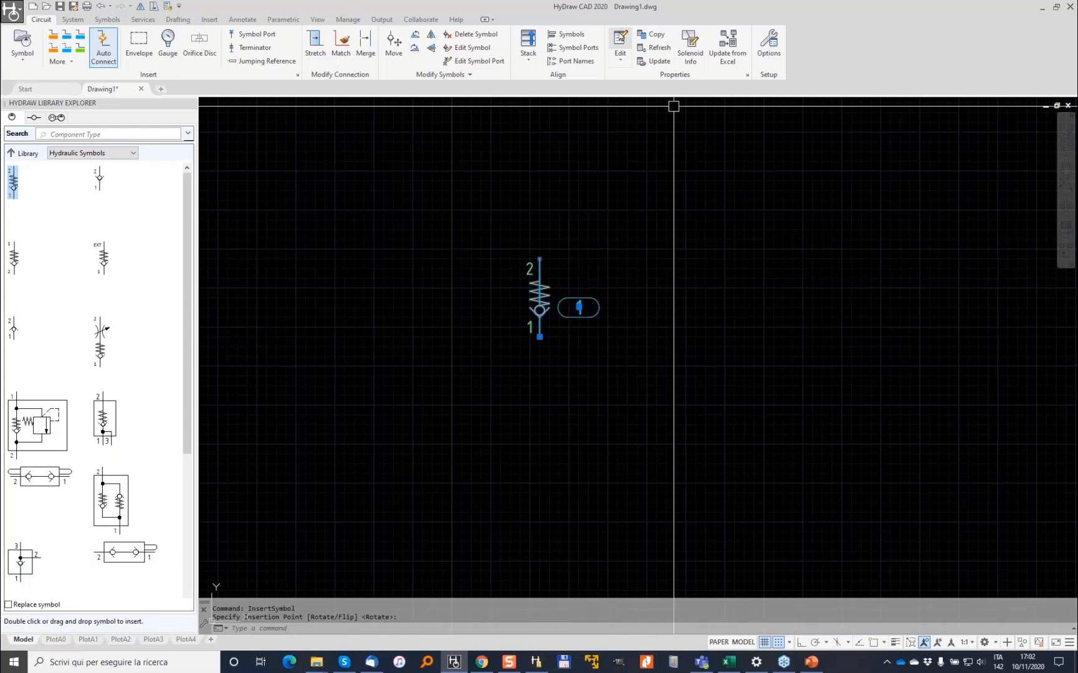
Open the property manager and examine the inserted check valve's model data, including its description.
click(620, 40)
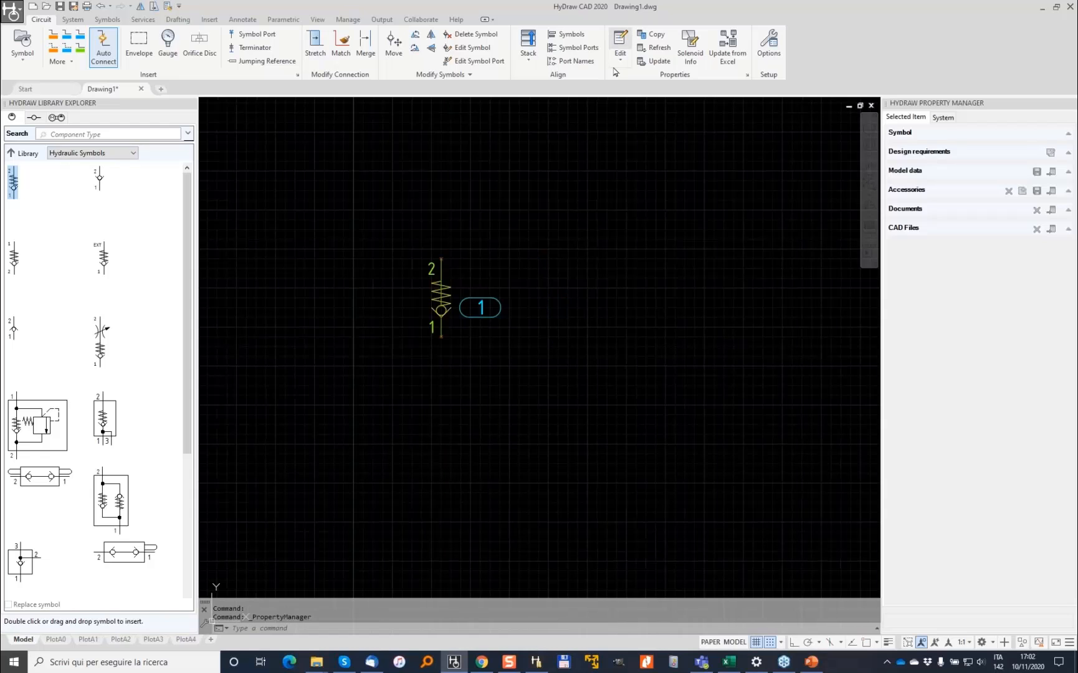
click(441, 294)
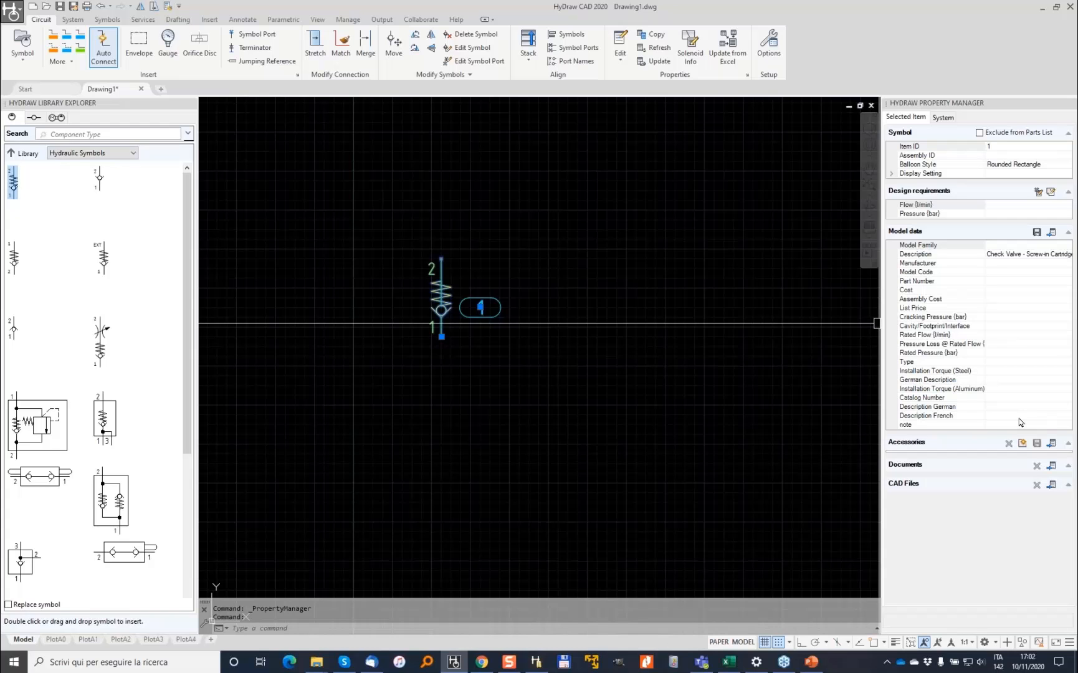
click(1023, 255)
drag(986, 255, 1073, 256)
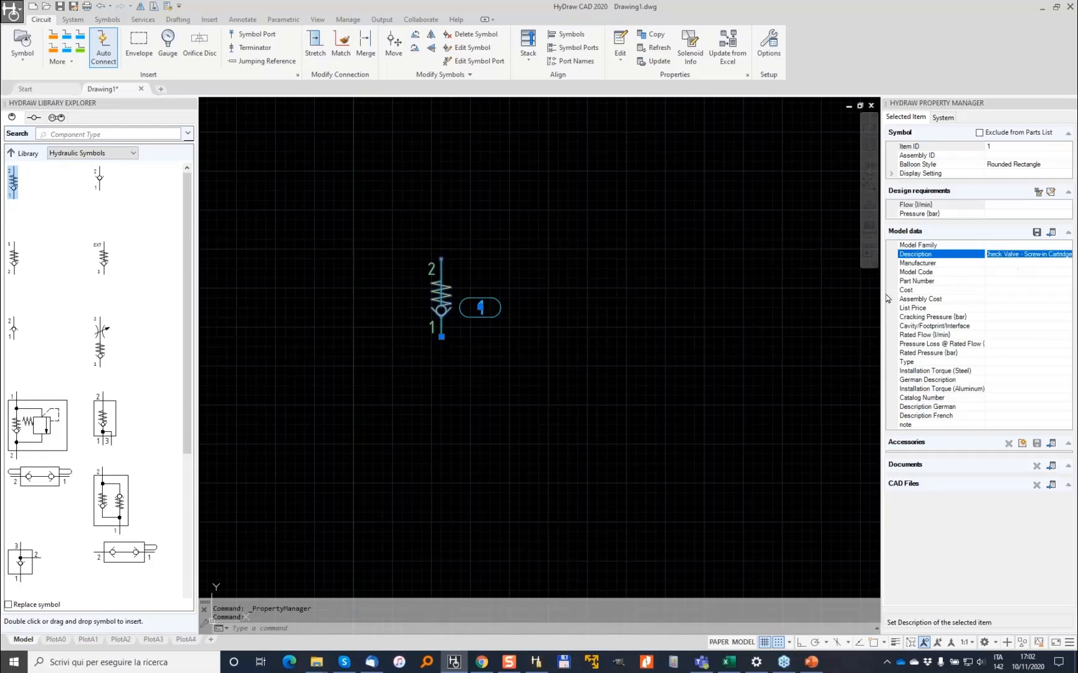
key(Escape)
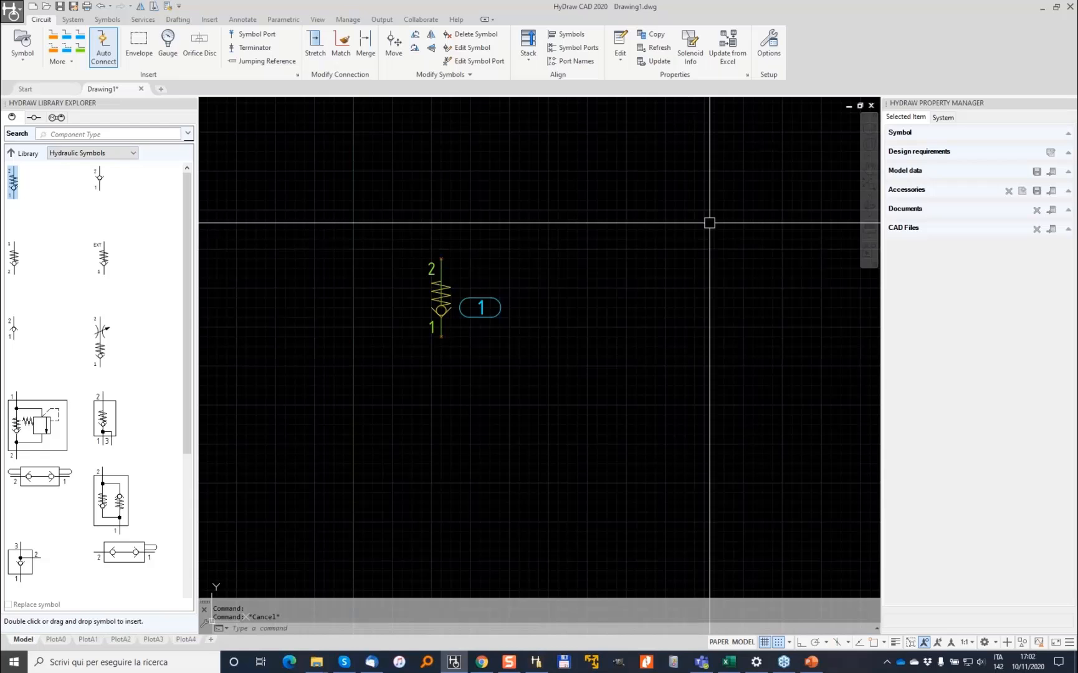
Examine the local library's data path in the HyDraw options.
click(770, 42)
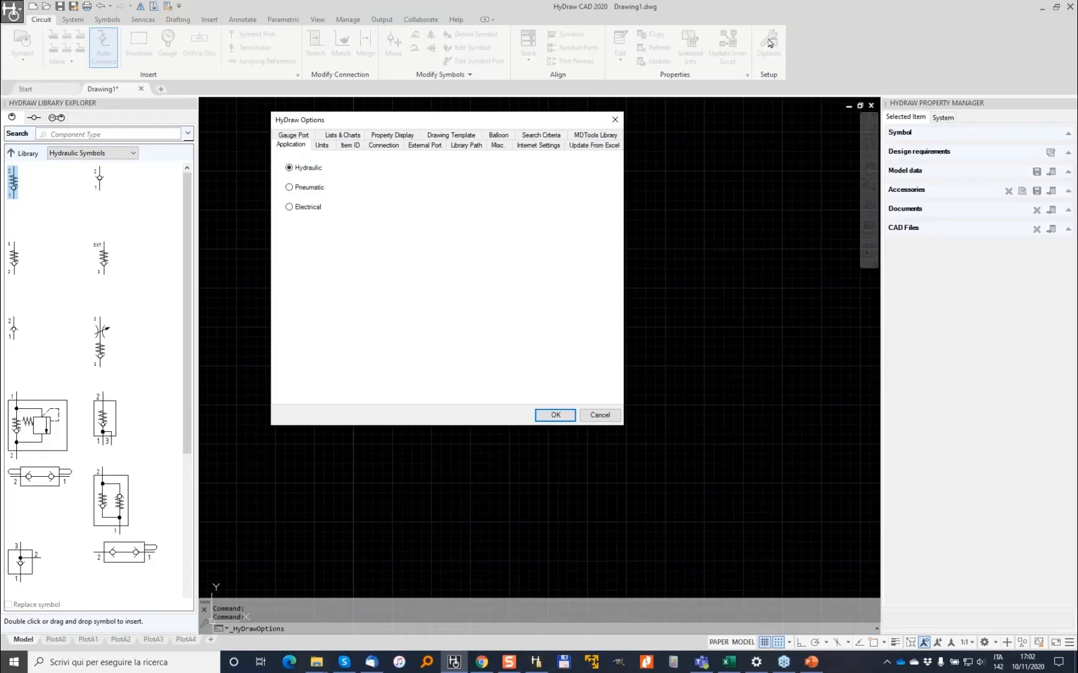
click(470, 146)
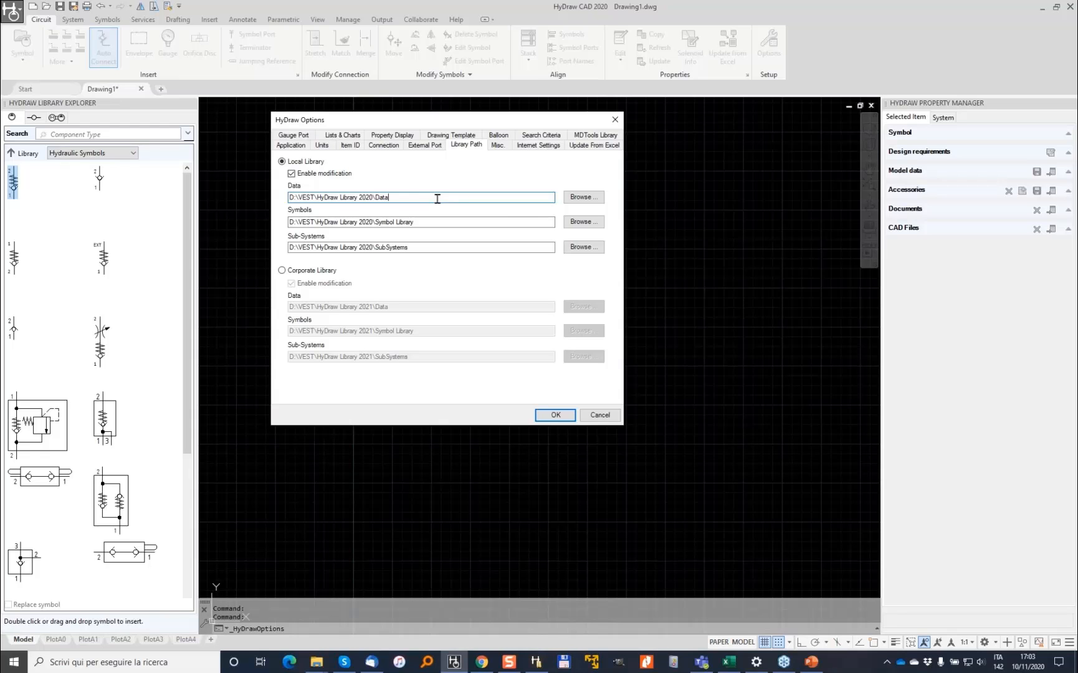
drag(398, 197, 280, 207)
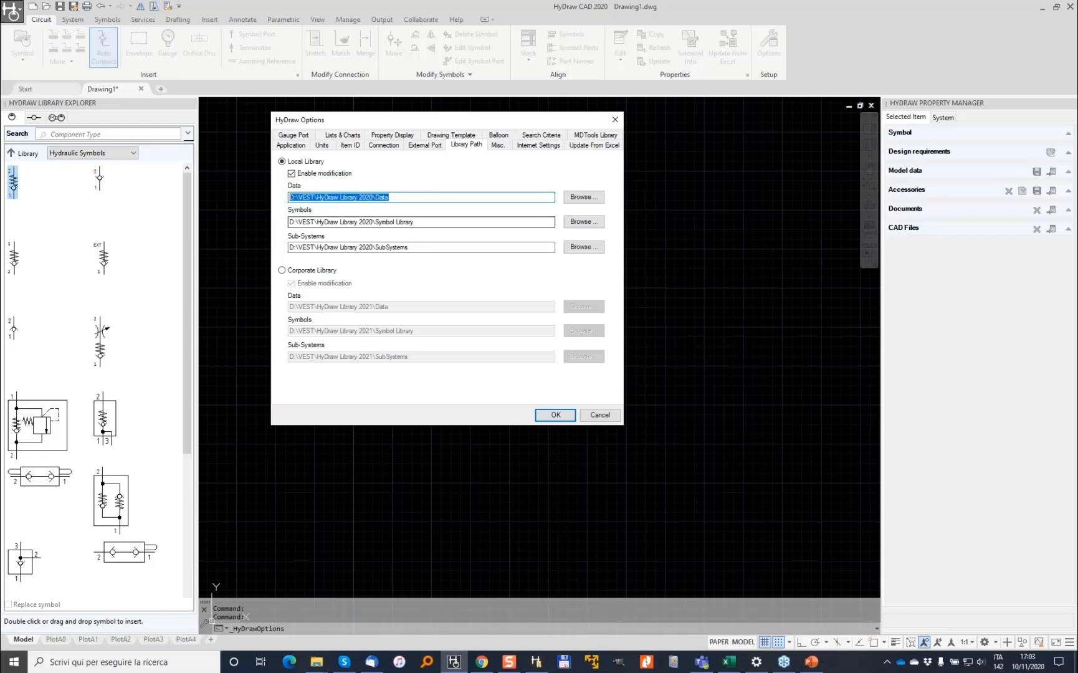
Switch to HyDraw Library Manager, check its library paths in the options and leave them without changes.
click(536, 661)
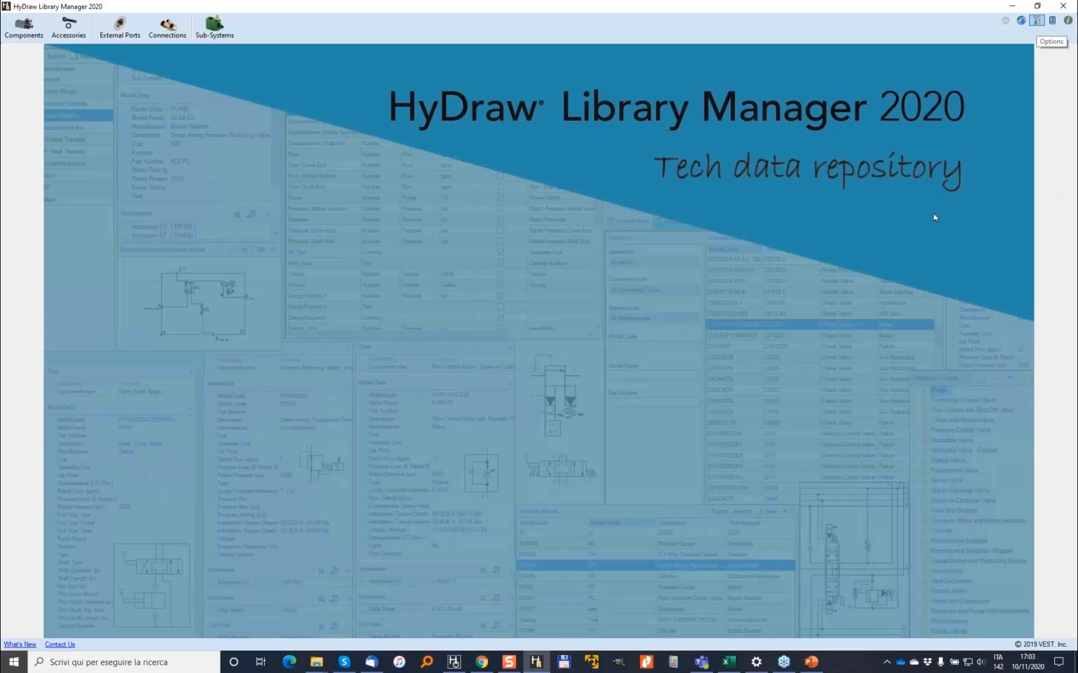
click(1037, 22)
click(455, 200)
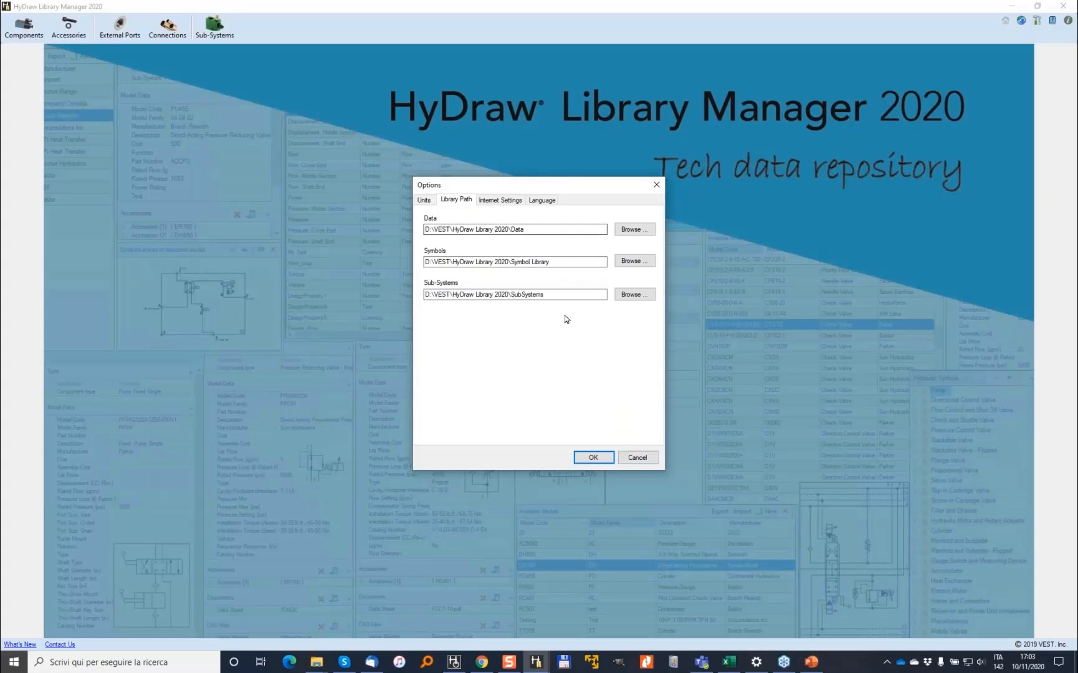
click(637, 459)
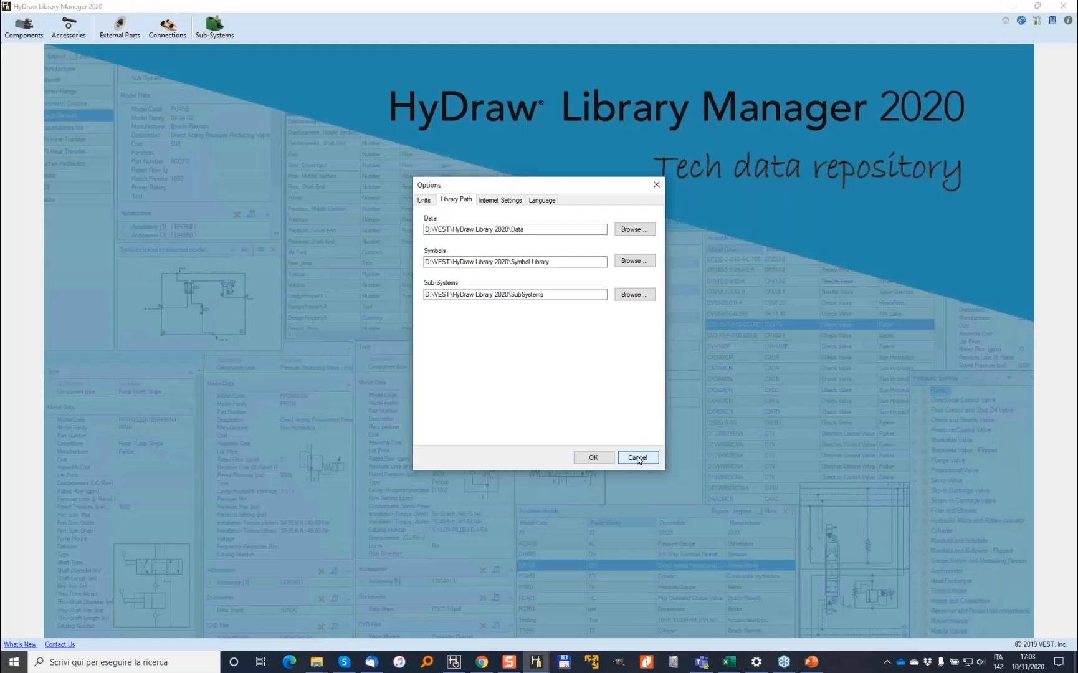
Return to HyDraw CAD, cancel the options and review the check valve's properties before deselecting it.
click(450, 667)
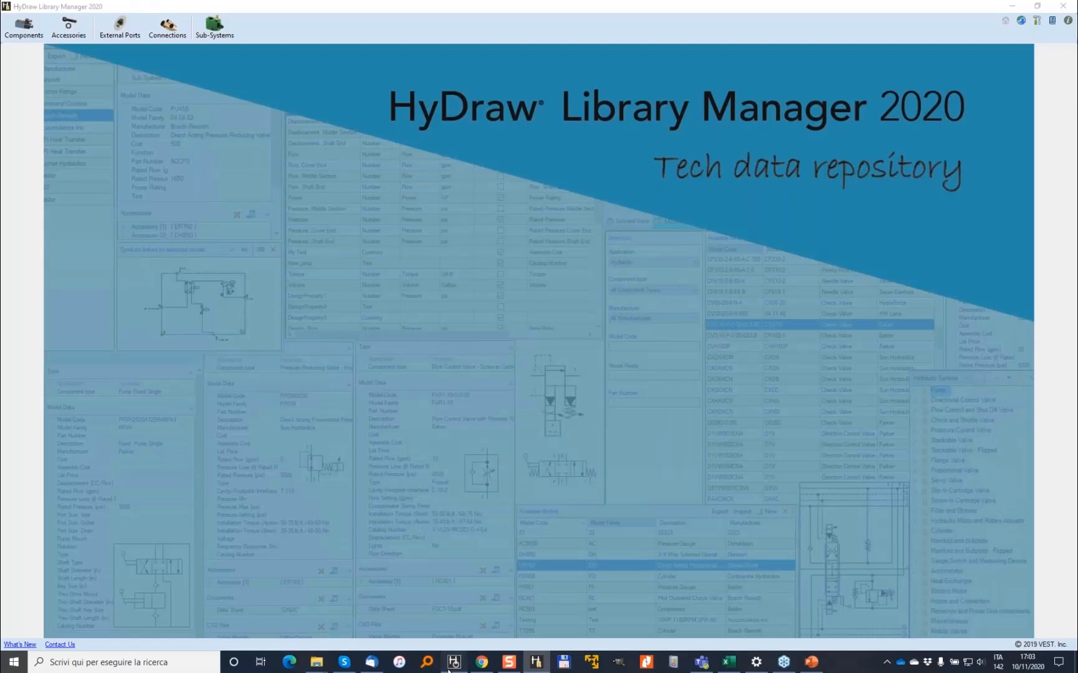
click(603, 417)
click(449, 287)
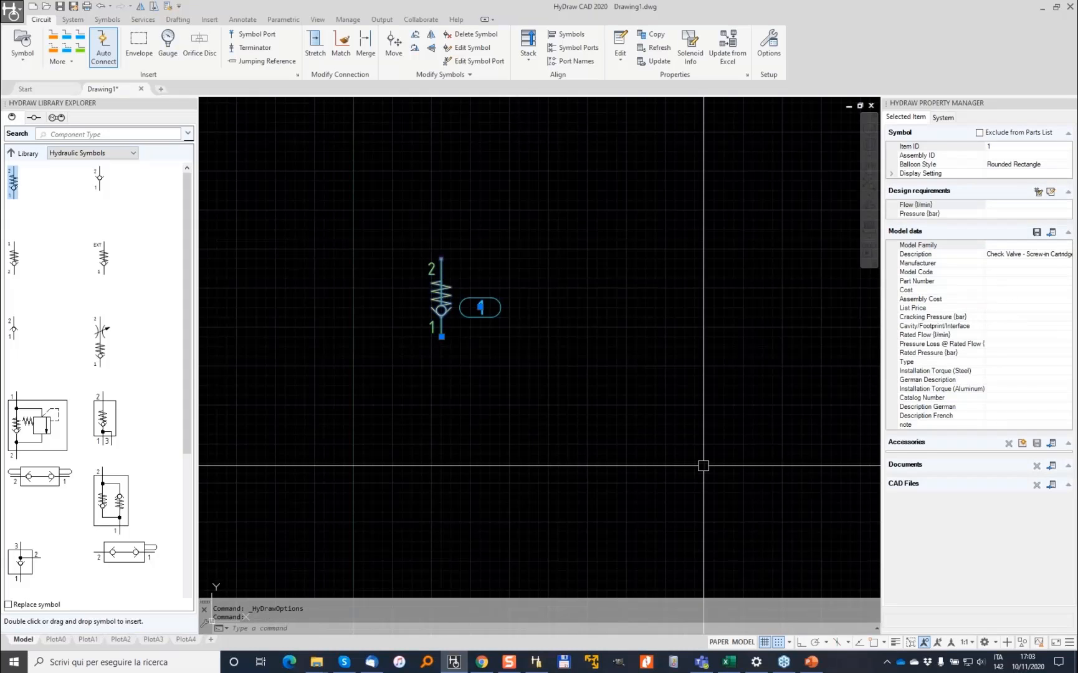
key(Escape)
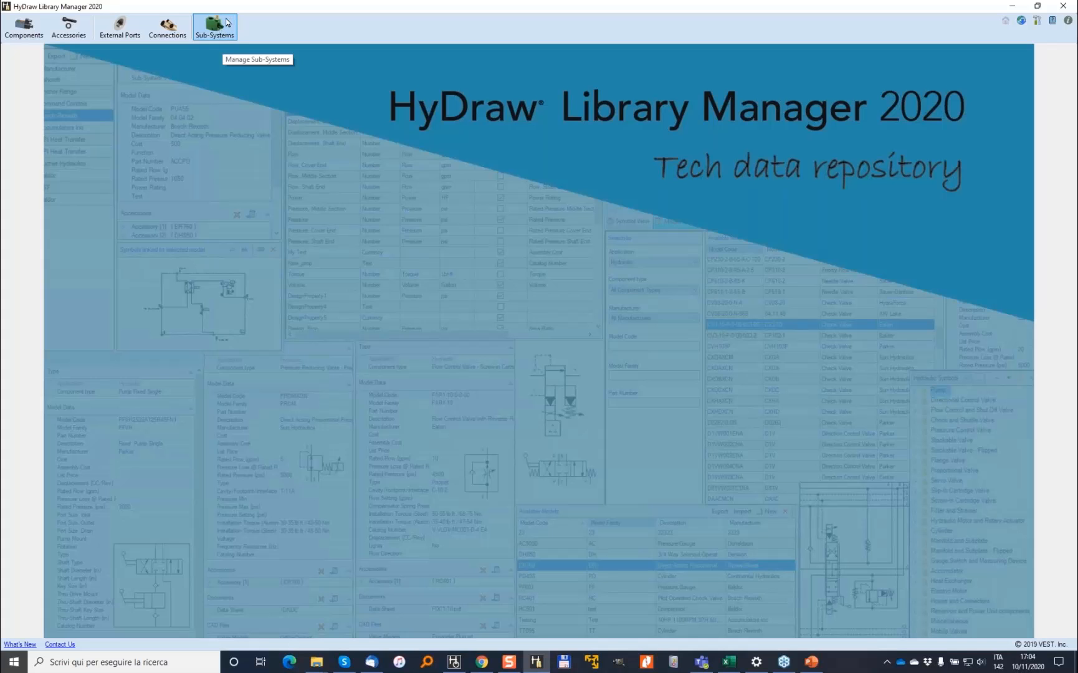
In HyDraw Library Manager, view the components by model data and return to the symbol view.
click(29, 29)
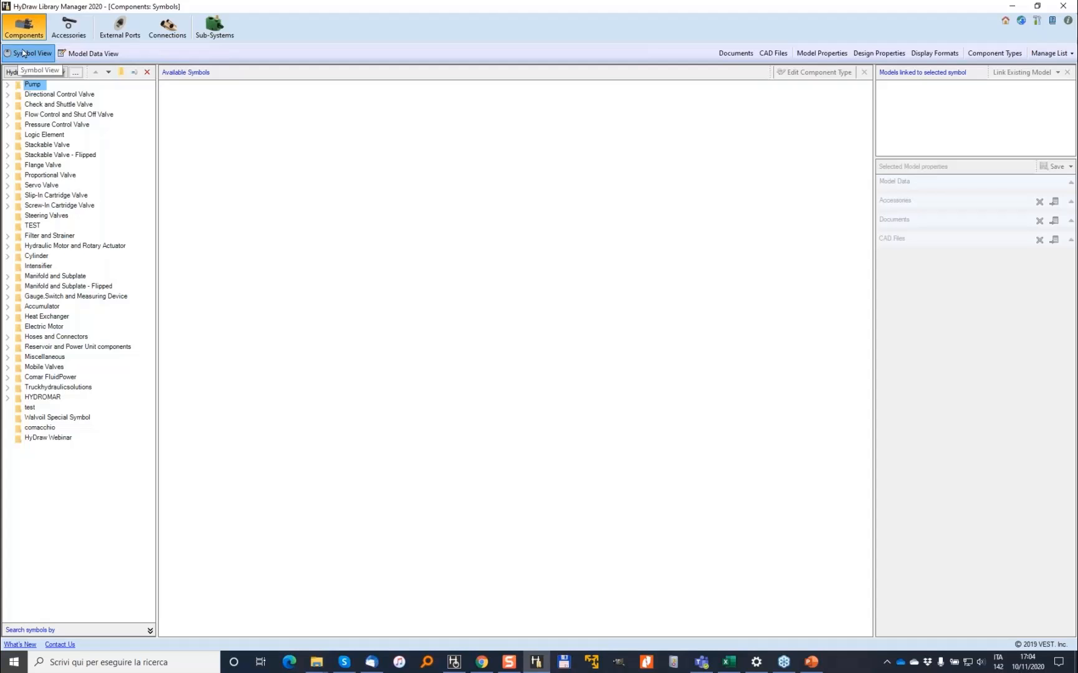
click(87, 54)
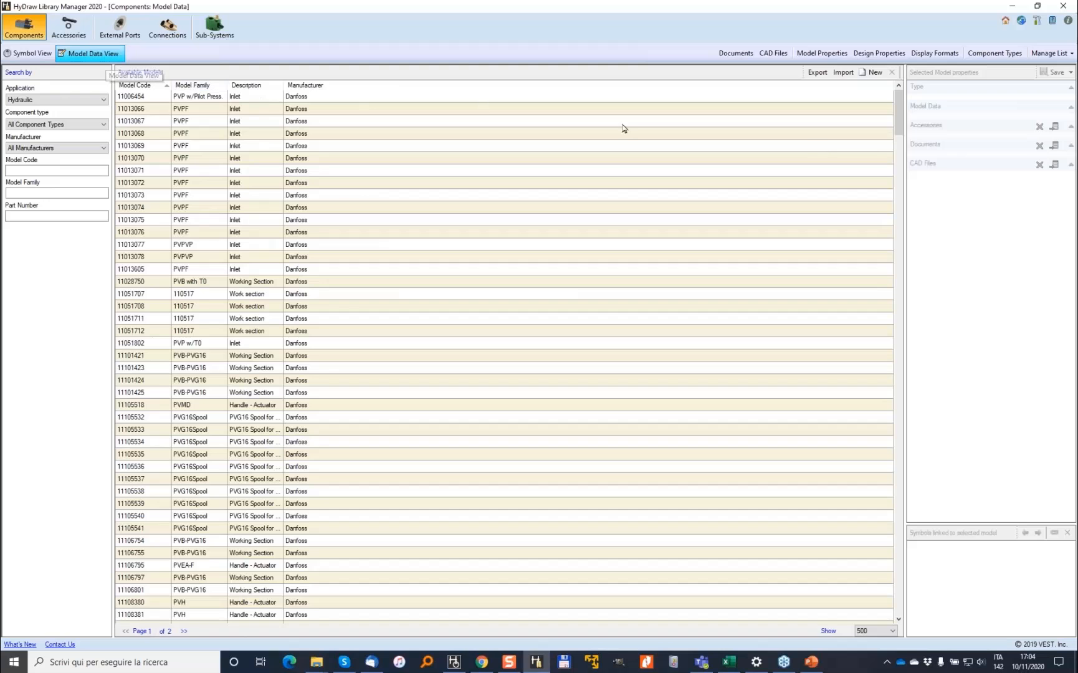
mouse_move(897, 98)
mouse_down()
mouse_move(911, 433)
mouse_move(900, 106)
mouse_up()
drag(900, 100, 240, 120)
click(29, 54)
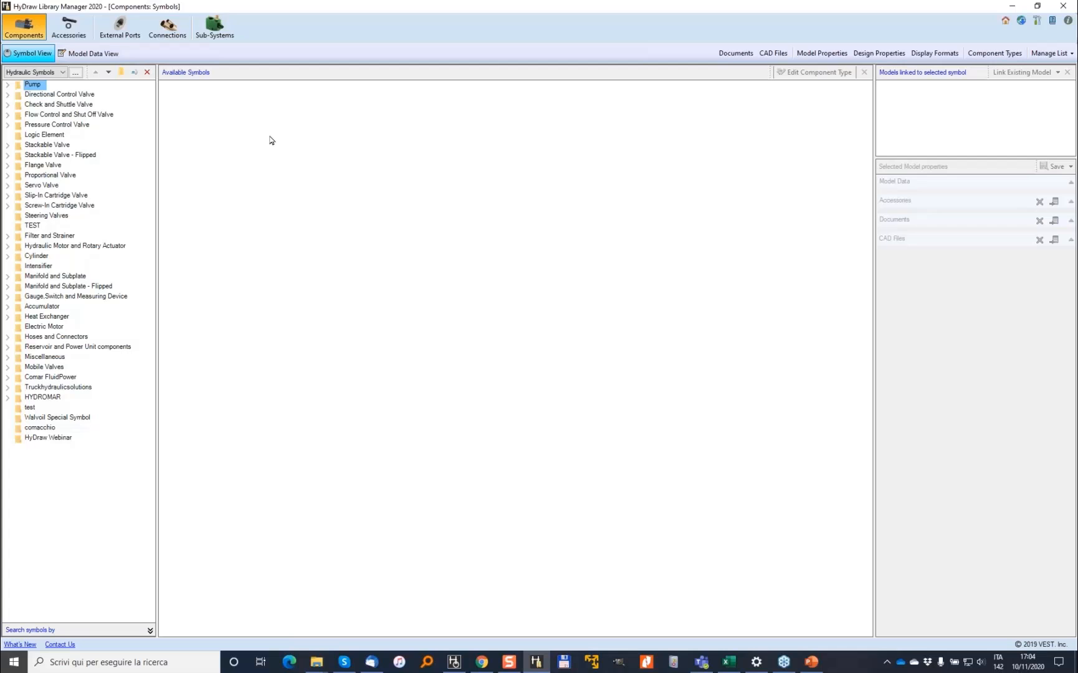
Look through the Pneumatic, Danfoss PVG, Sun Hydraulics and Custom Building Blocks symbol libraries and return to Hydraulic Symbols.
click(62, 73)
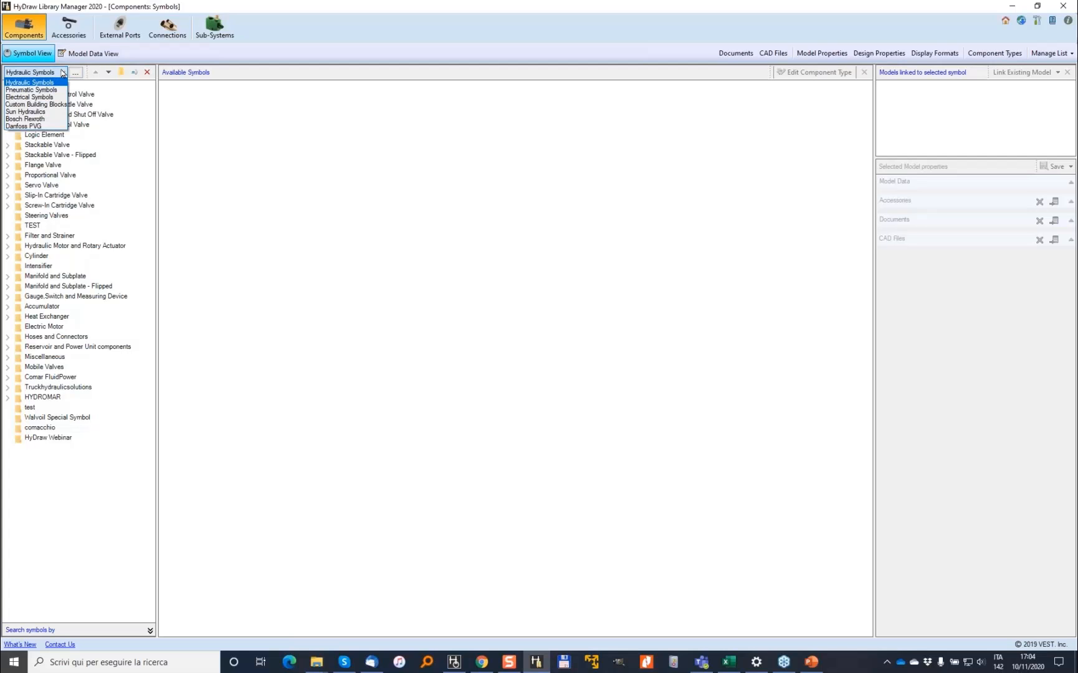
click(26, 90)
click(28, 72)
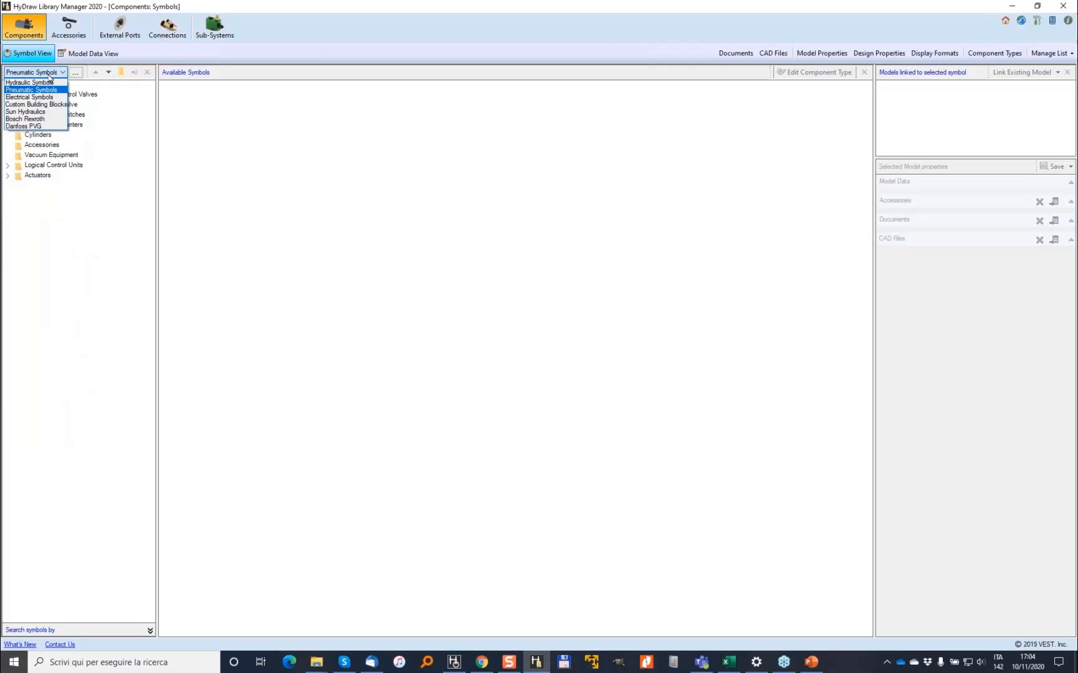
click(20, 126)
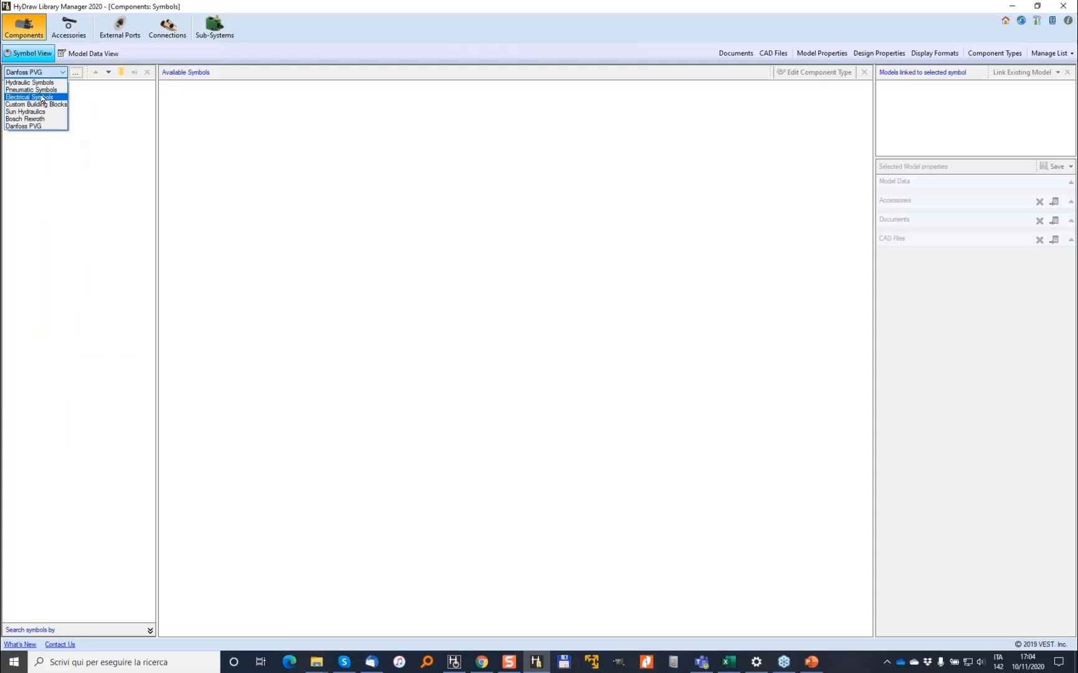
click(31, 111)
click(37, 72)
click(45, 104)
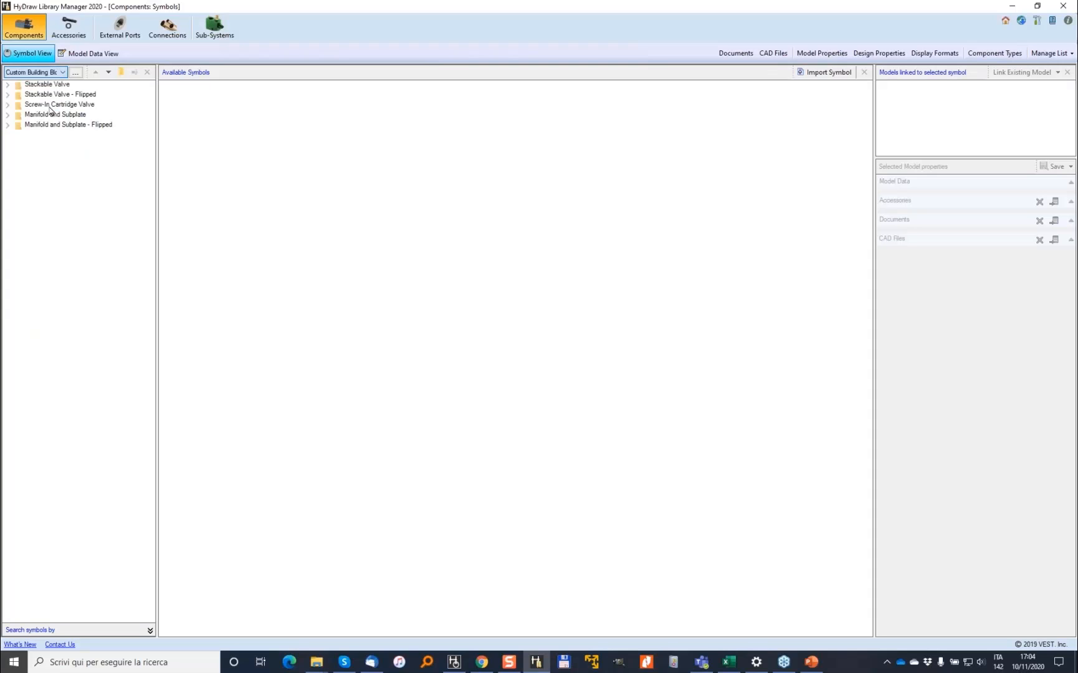
click(49, 72)
click(36, 83)
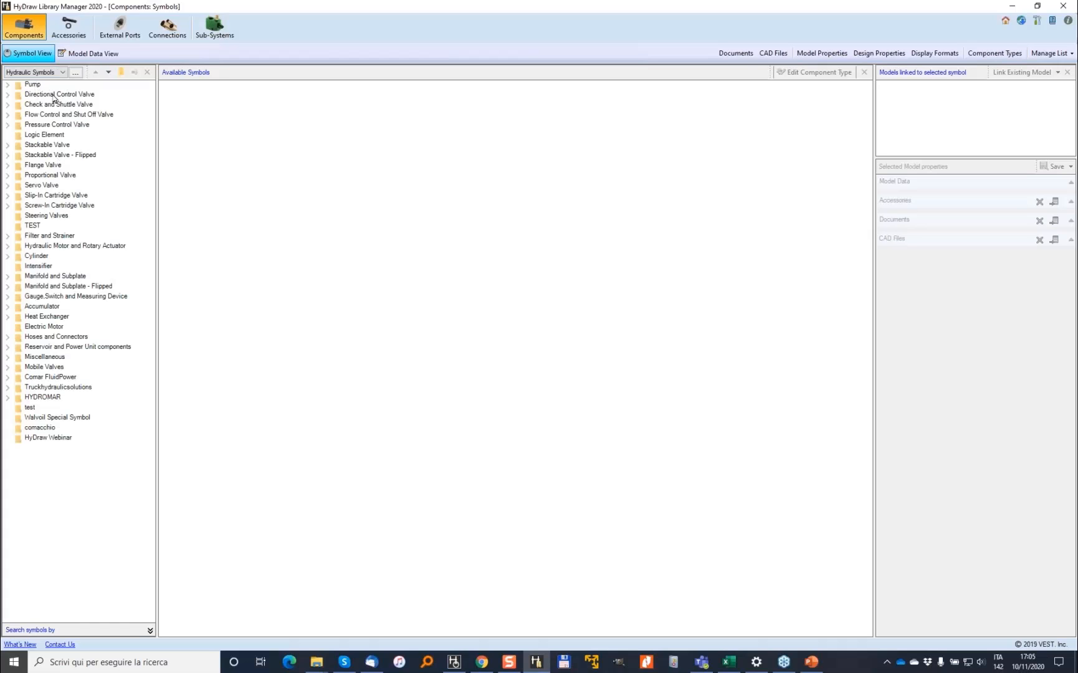
Select the first spring-loaded symbol under Screw-In Cartridge Valve > Check, enlarge the linked models area and view the symbol's available actions.
click(9, 206)
click(42, 216)
click(166, 99)
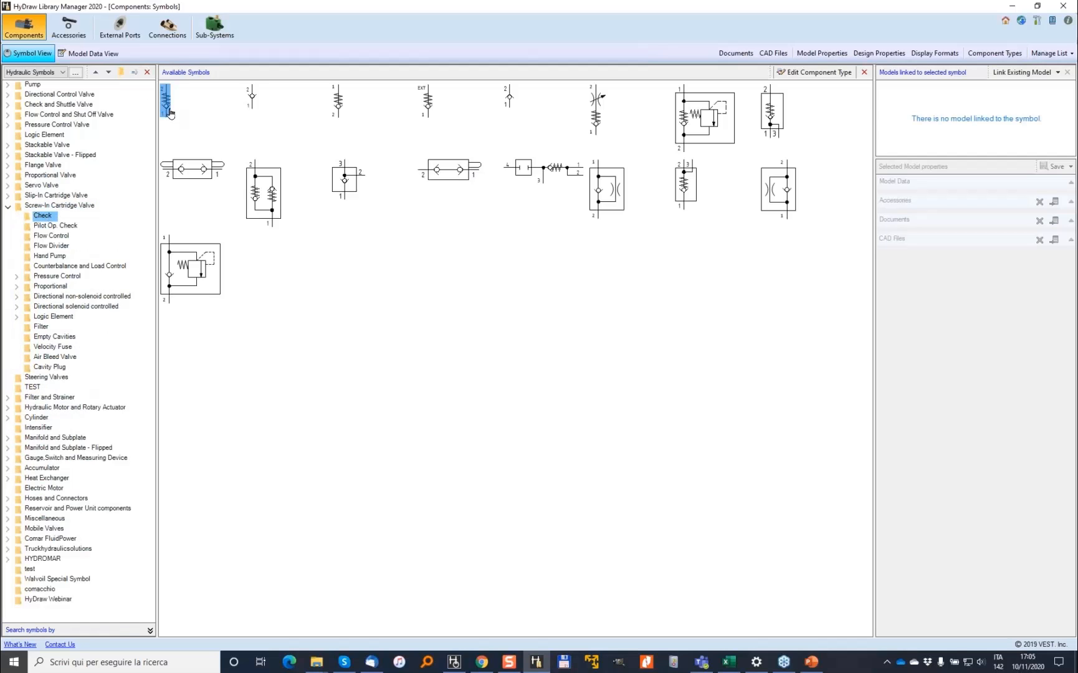
drag(990, 156, 998, 337)
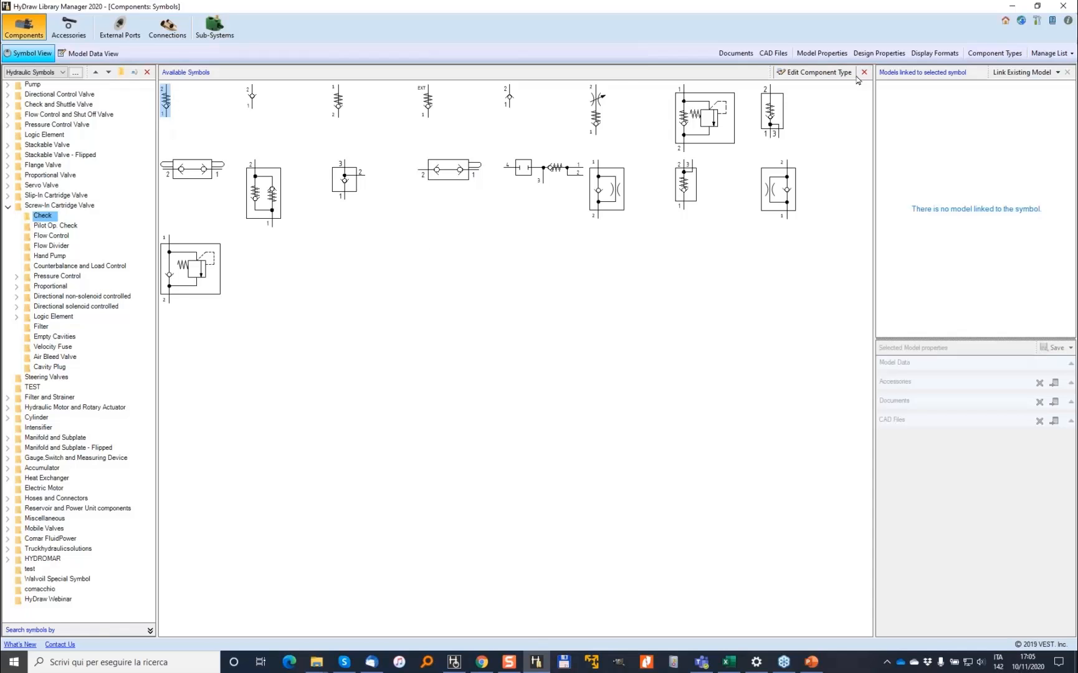
right_click(168, 98)
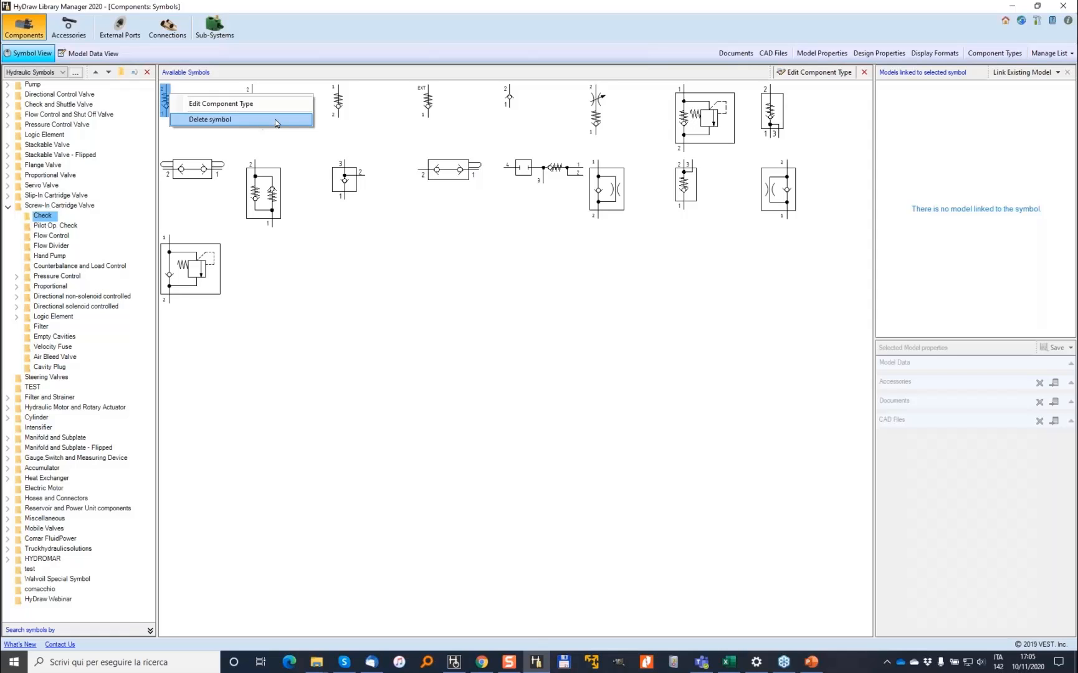
click(545, 311)
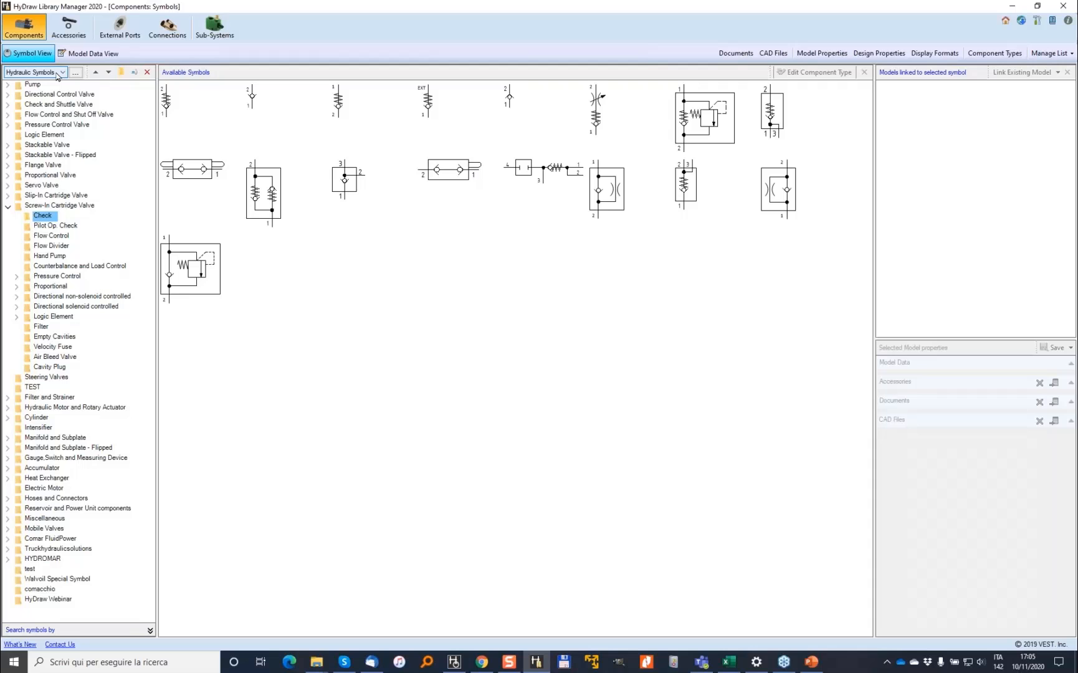
Check for updates to the Hydraulic Symbols library and close the update window.
click(1021, 21)
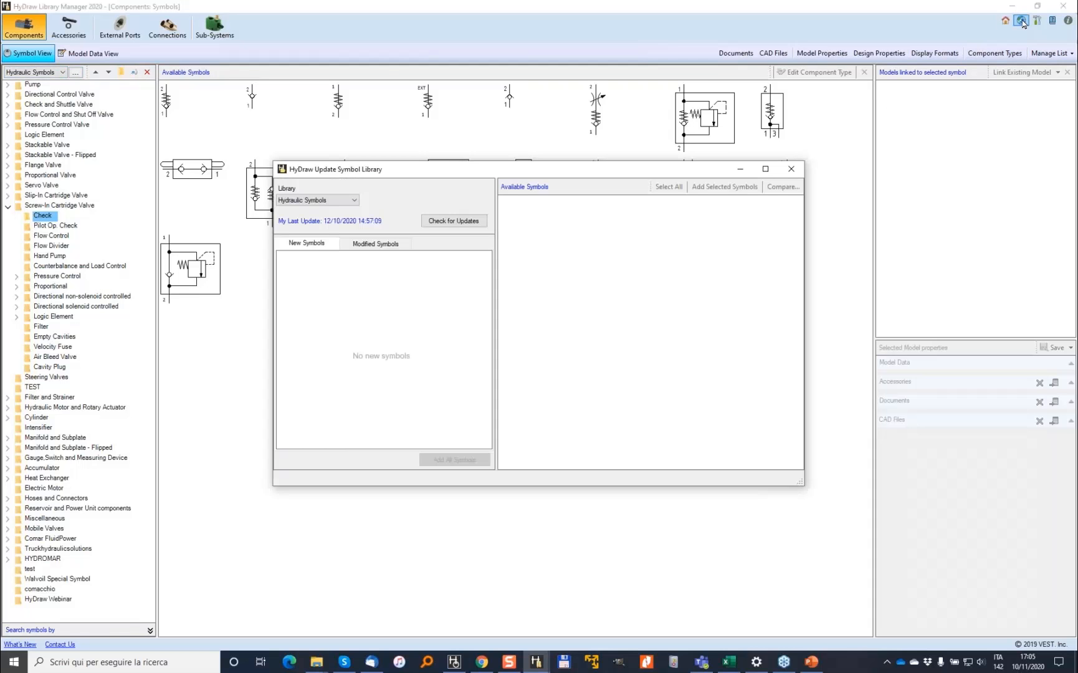
click(450, 221)
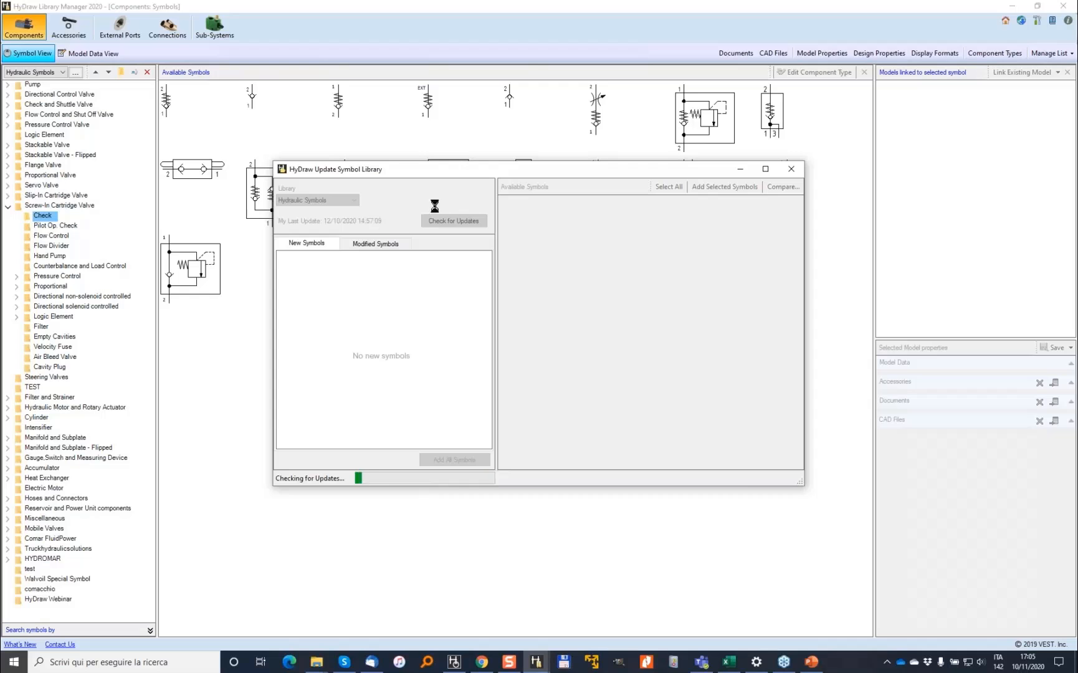
click(796, 171)
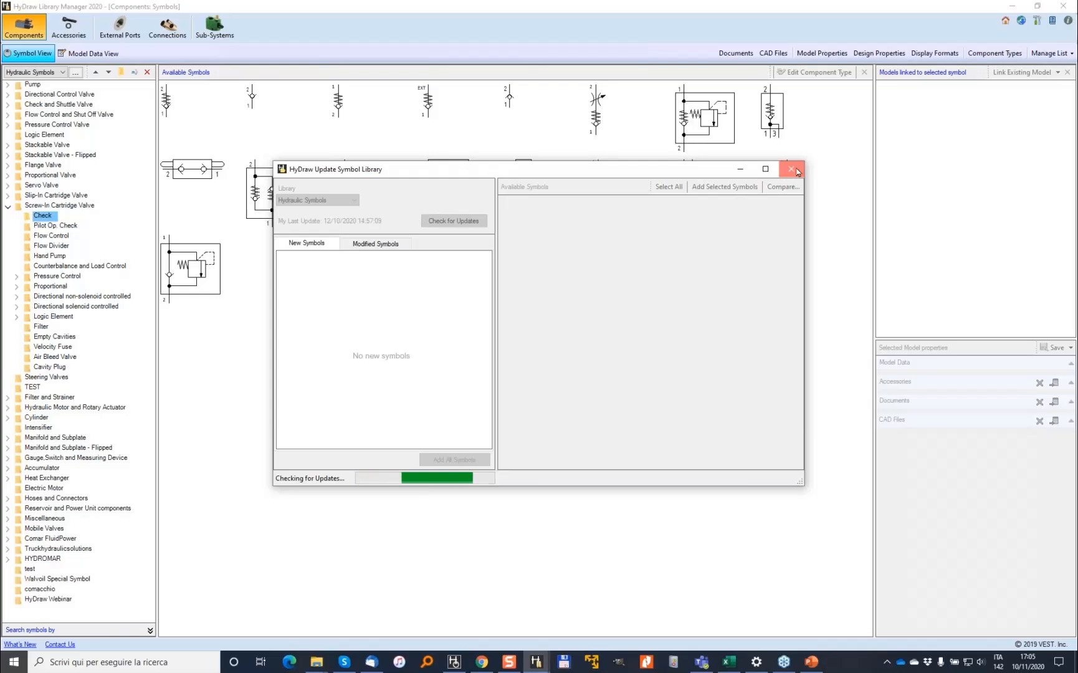
Review the application and component type options of the first spring-loaded check symbol and set its component type to Cooler.
click(166, 101)
right_click(168, 98)
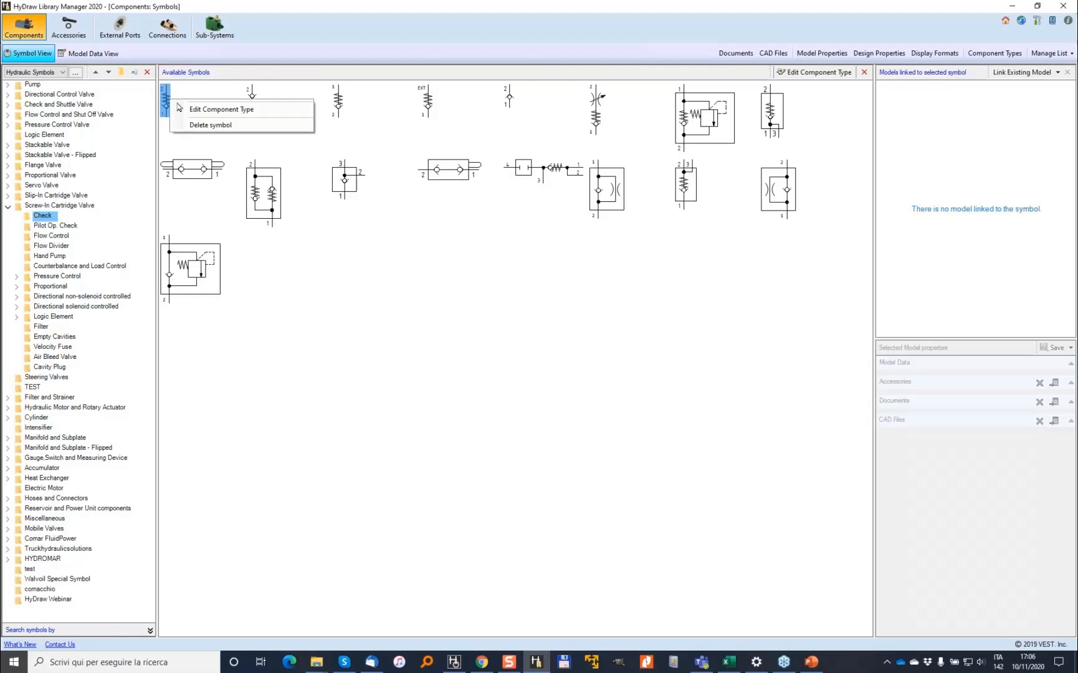
click(211, 114)
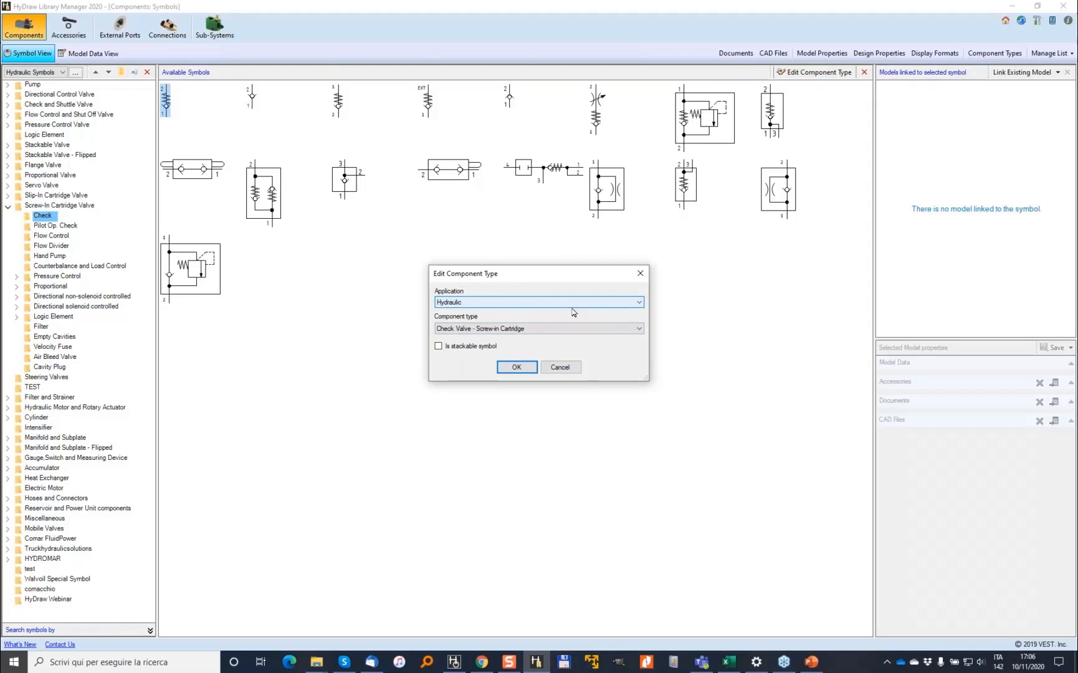
click(552, 302)
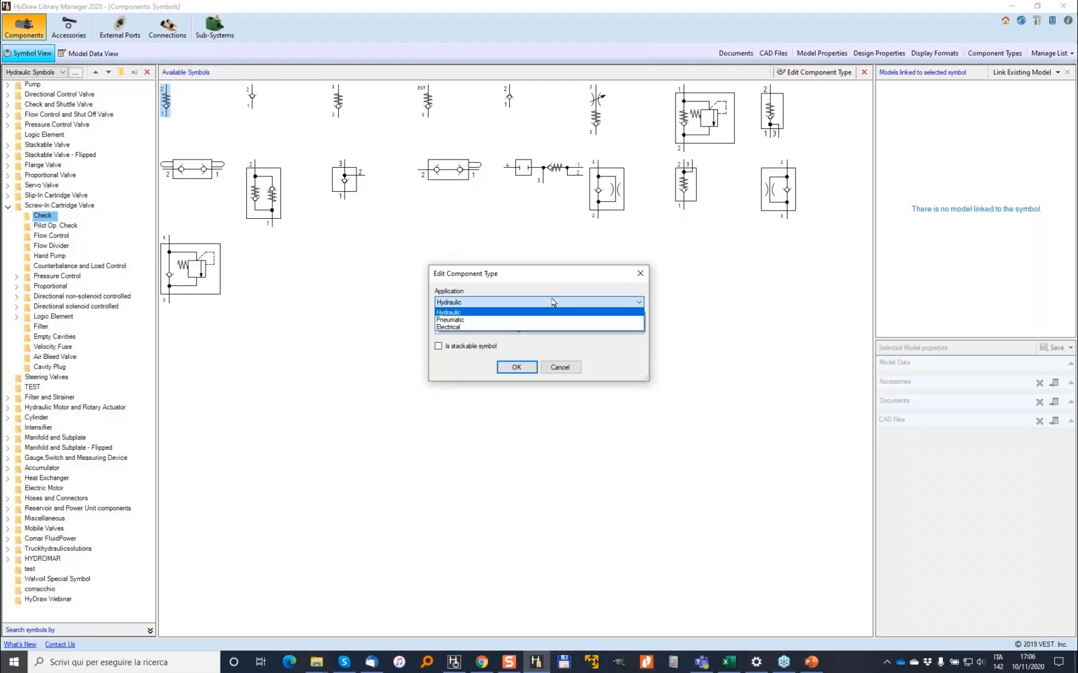
click(552, 302)
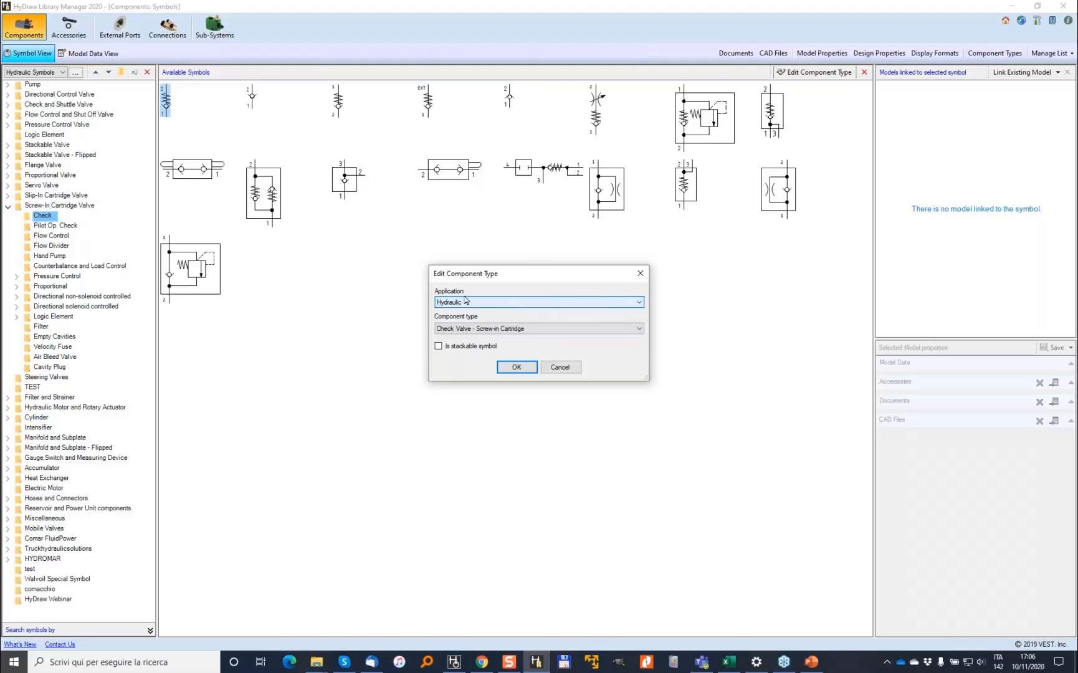
click(542, 329)
click(542, 329)
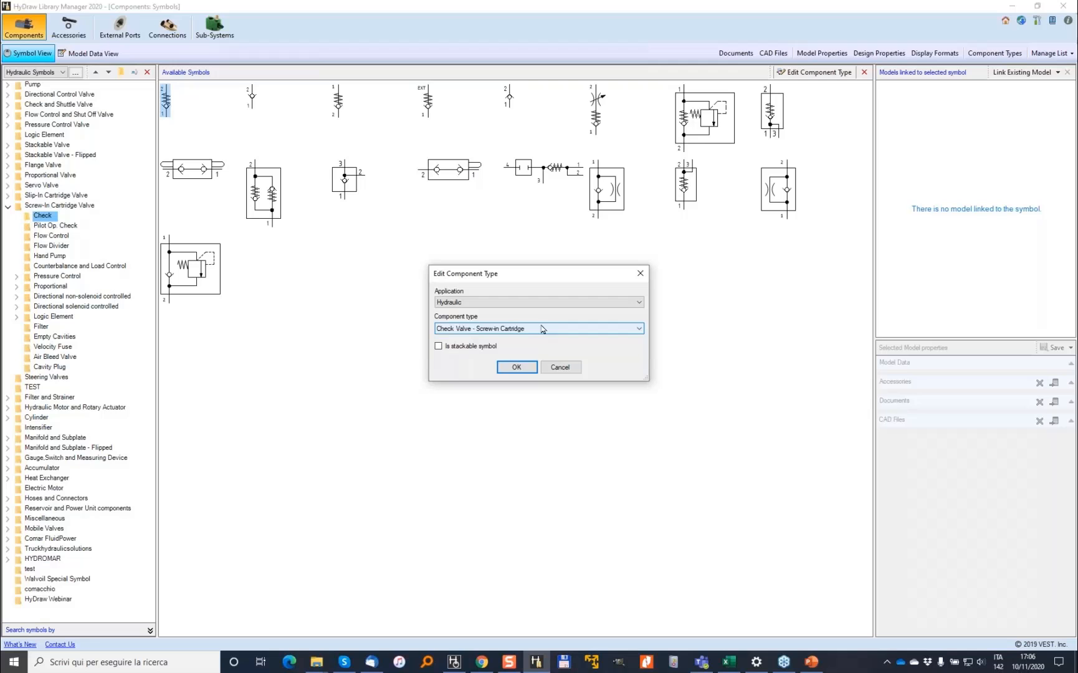
click(541, 329)
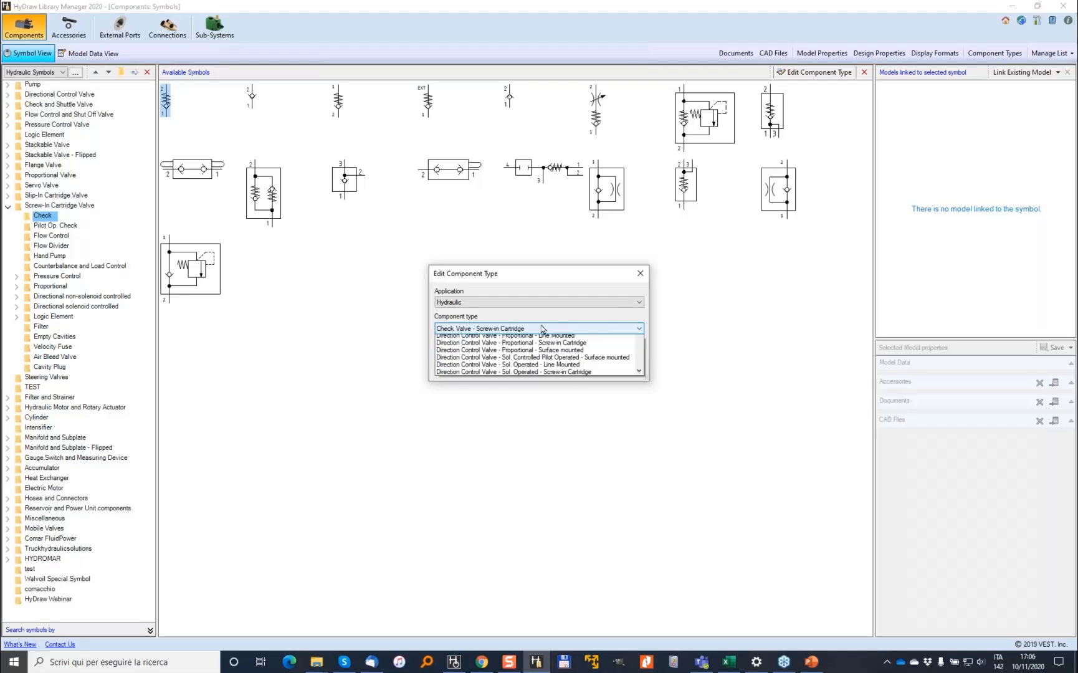
click(464, 361)
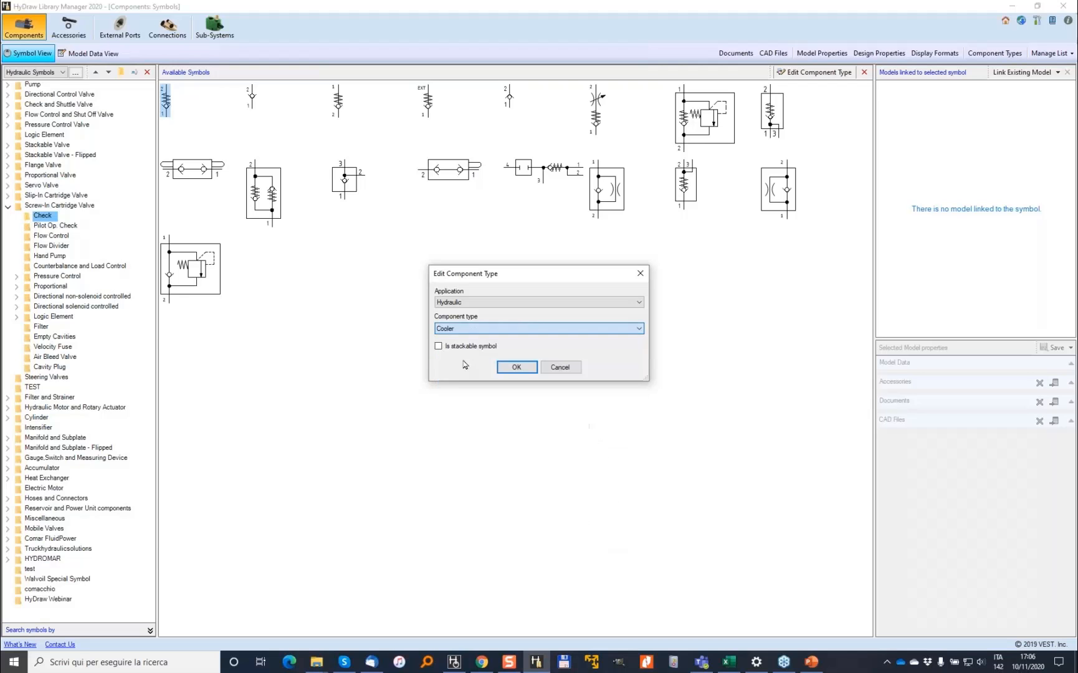
click(515, 368)
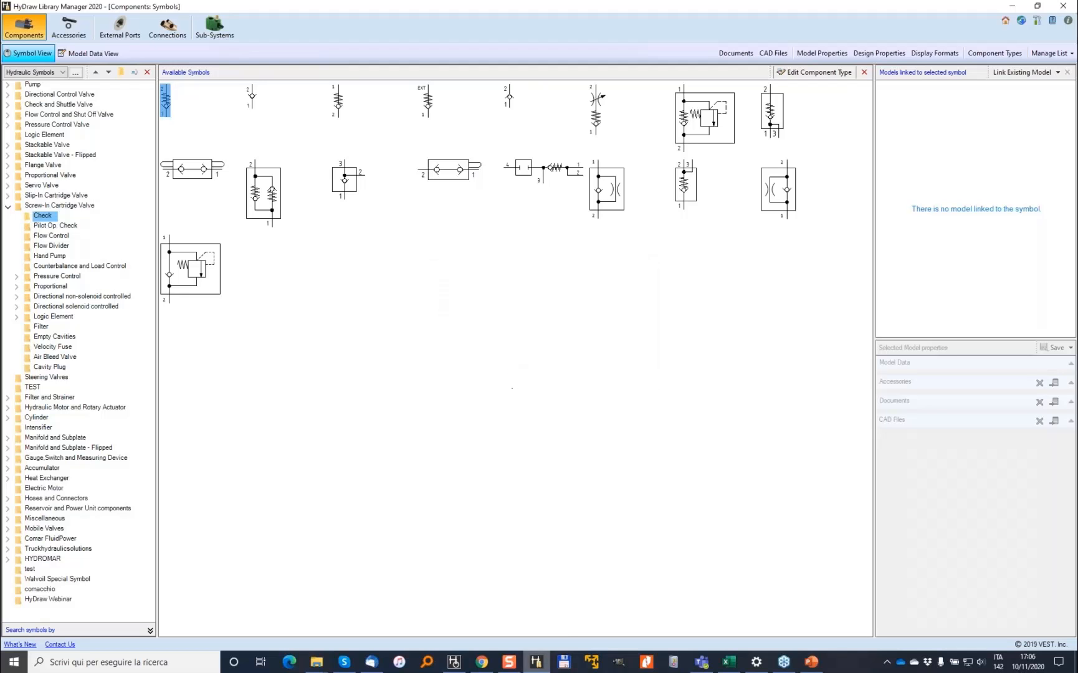
In HyDraw CAD, insert the first spring-loaded check symbol to the right of item 1, view its model data and delete it.
click(455, 661)
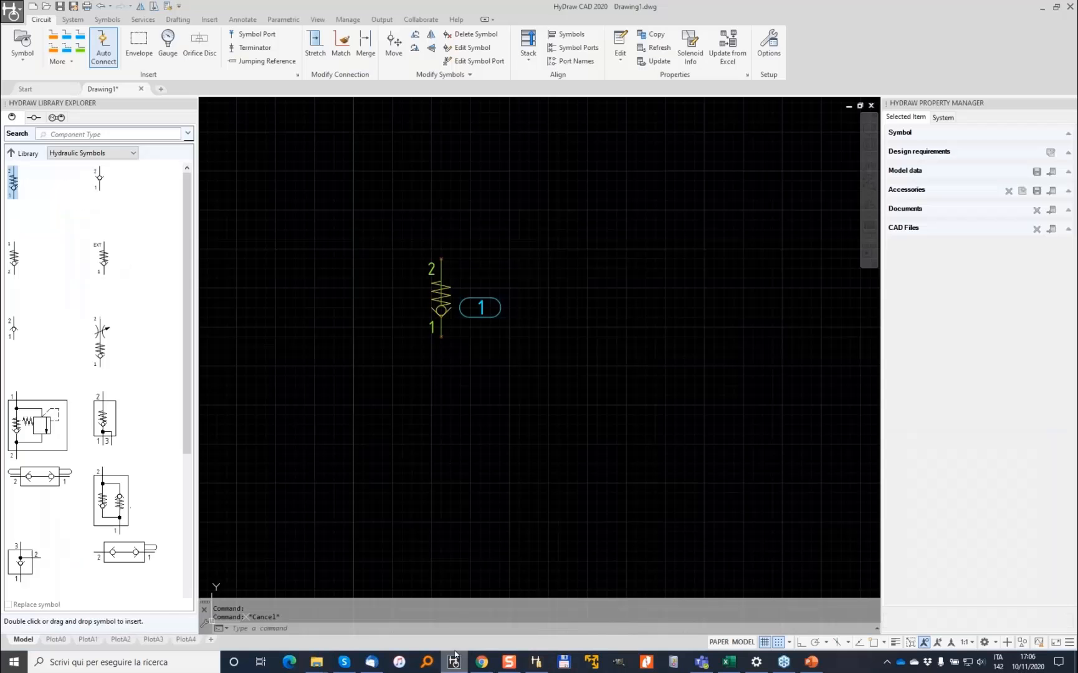
double_click(12, 182)
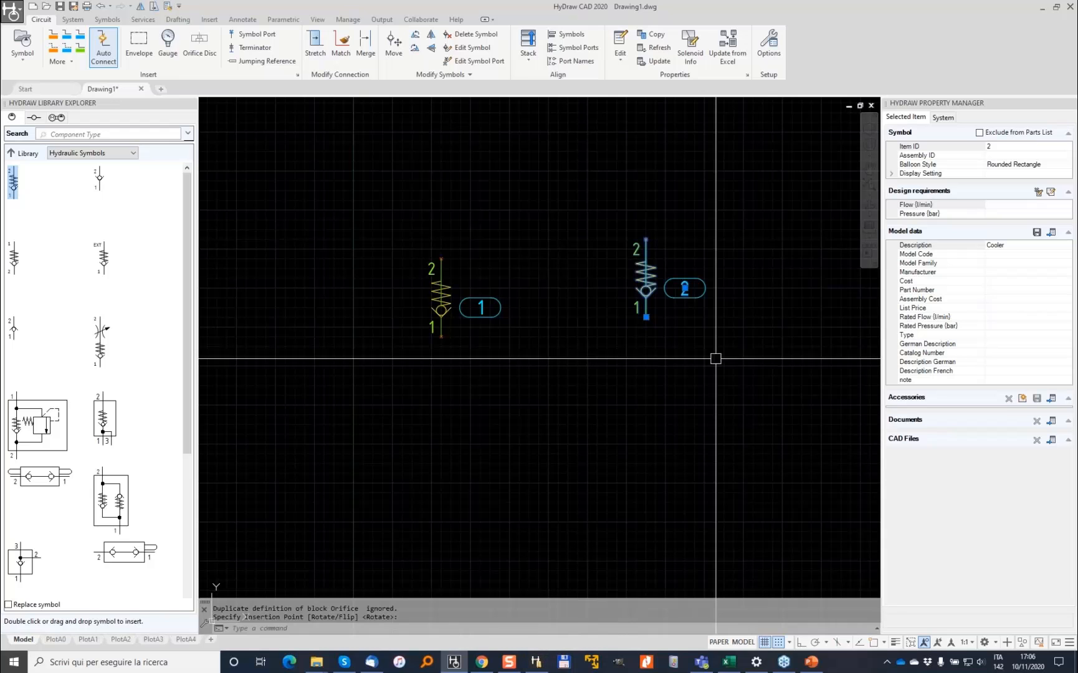
click(621, 217)
key(Delete)
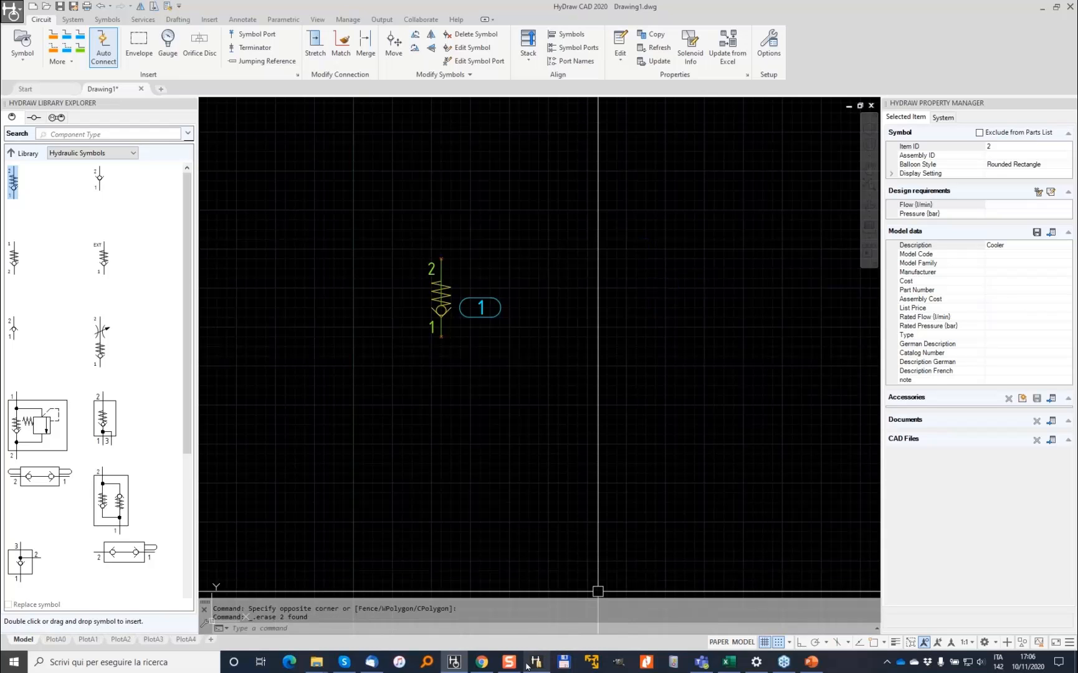
Back in HyDraw Library Manager, set the first spring-loaded check symbol's component type to Check Valve - Screw-in Cartridge.
click(527, 665)
right_click(164, 106)
click(212, 117)
click(569, 328)
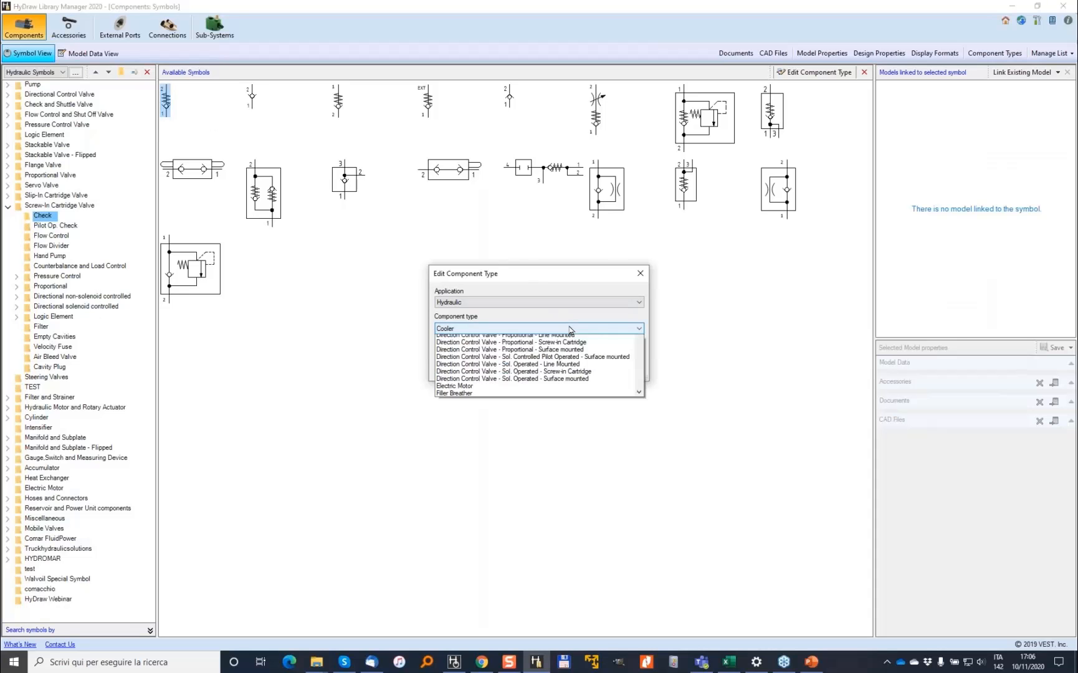
scroll(505, 412, up, 4)
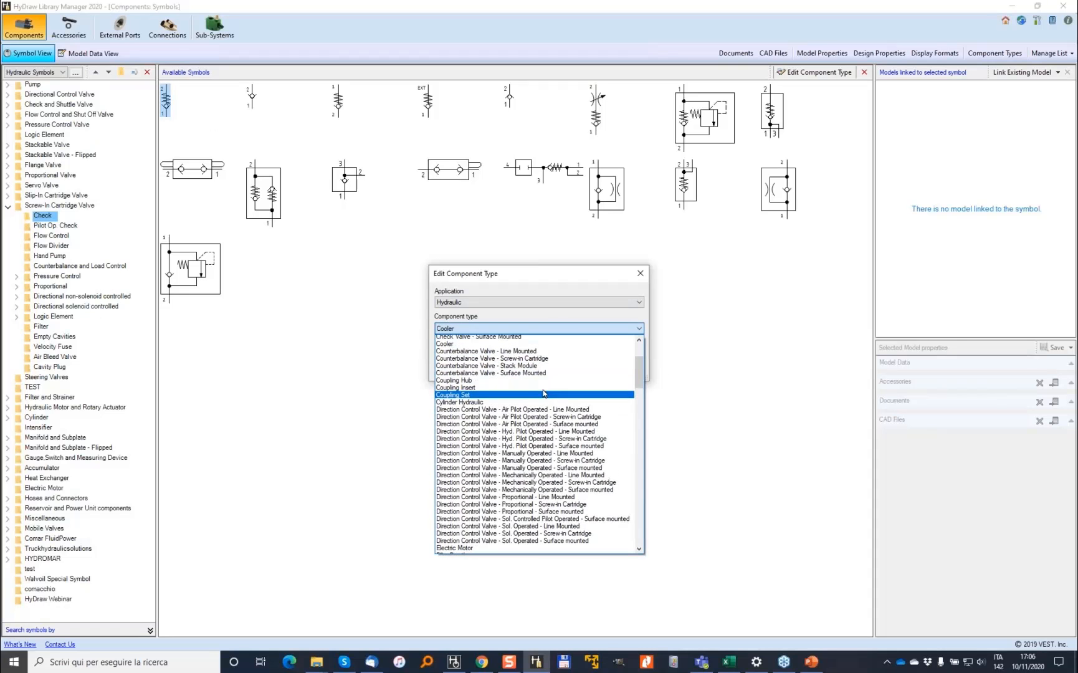
click(504, 408)
click(520, 368)
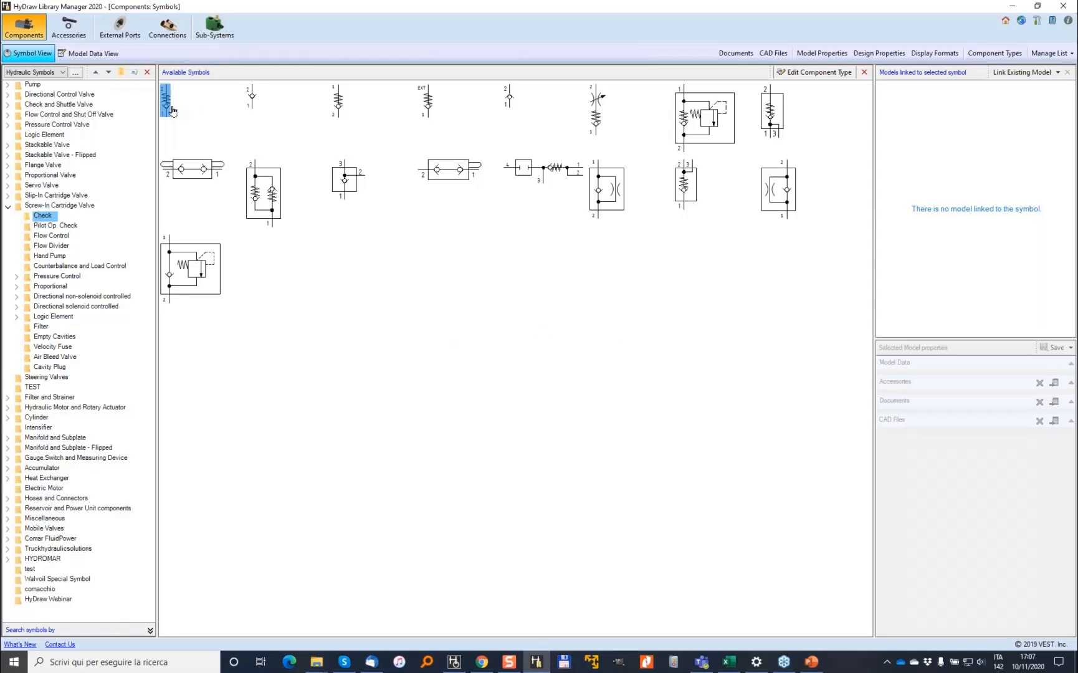
click(1053, 382)
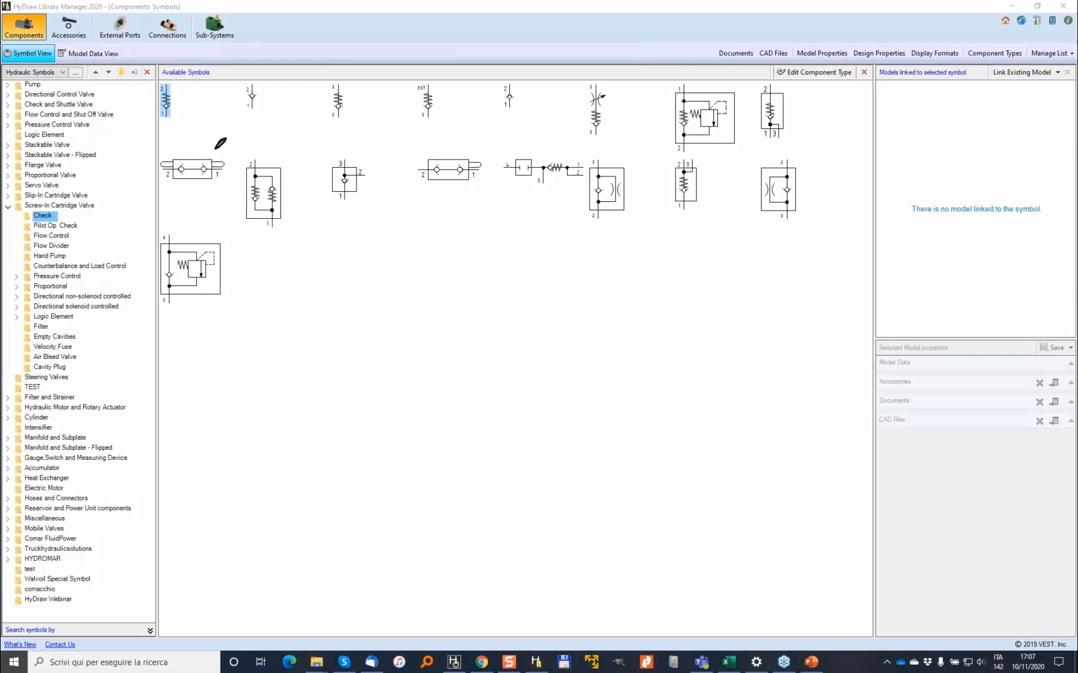
mouse_move(36, 41)
mouse_down()
mouse_move(21, 37)
mouse_move(4, 55)
mouse_move(60, 75)
mouse_move(92, 34)
mouse_move(60, 37)
mouse_move(54, 66)
mouse_up()
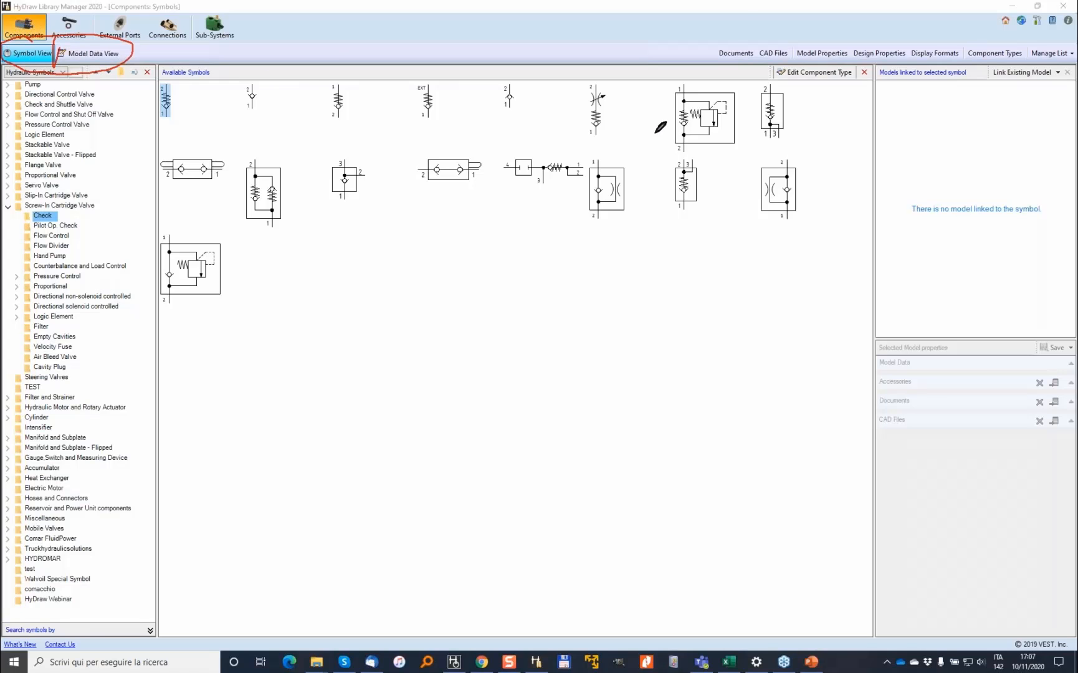
mouse_move(700, 44)
mouse_down()
mouse_move(696, 63)
mouse_move(1041, 57)
mouse_move(1062, 38)
mouse_move(698, 31)
mouse_up()
mouse_move(970, 42)
mouse_down()
mouse_move(1014, 72)
mouse_move(965, 77)
mouse_up()
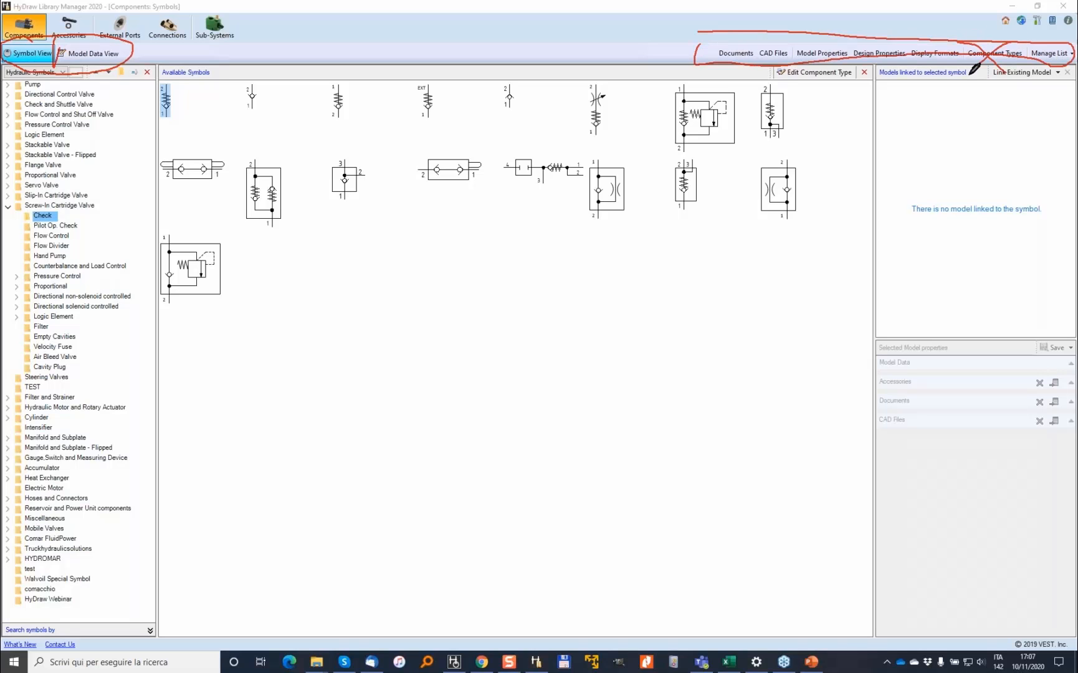
In the component types list, rename Check Valve - Screw-in Cartridge as Ruckschalgventil and save it.
click(1004, 56)
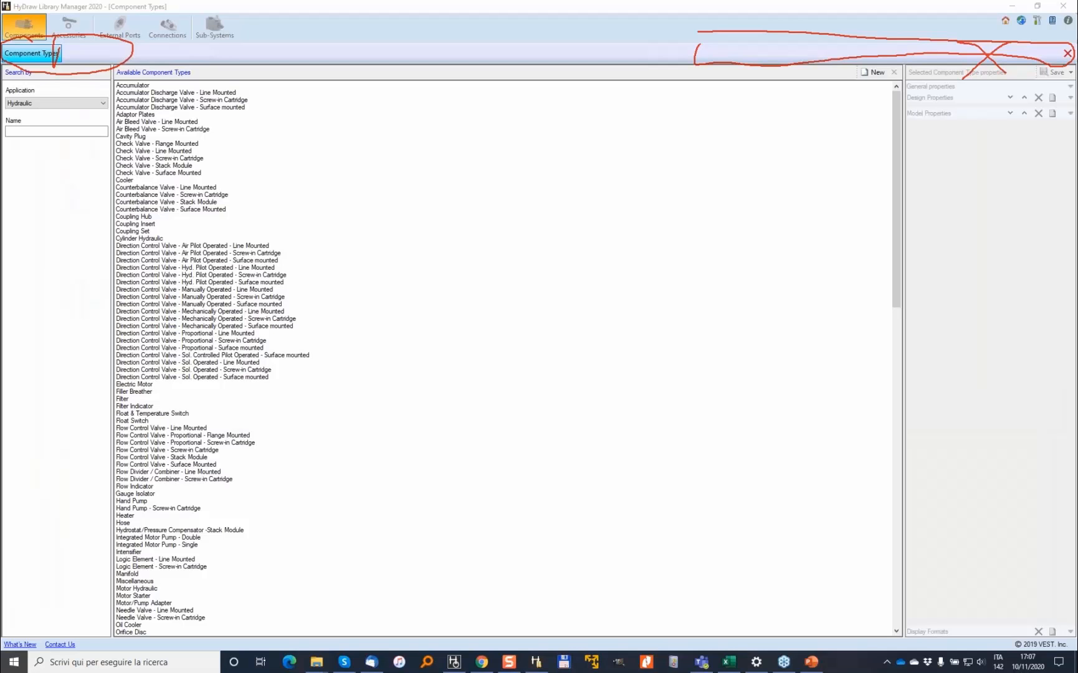
key(Escape)
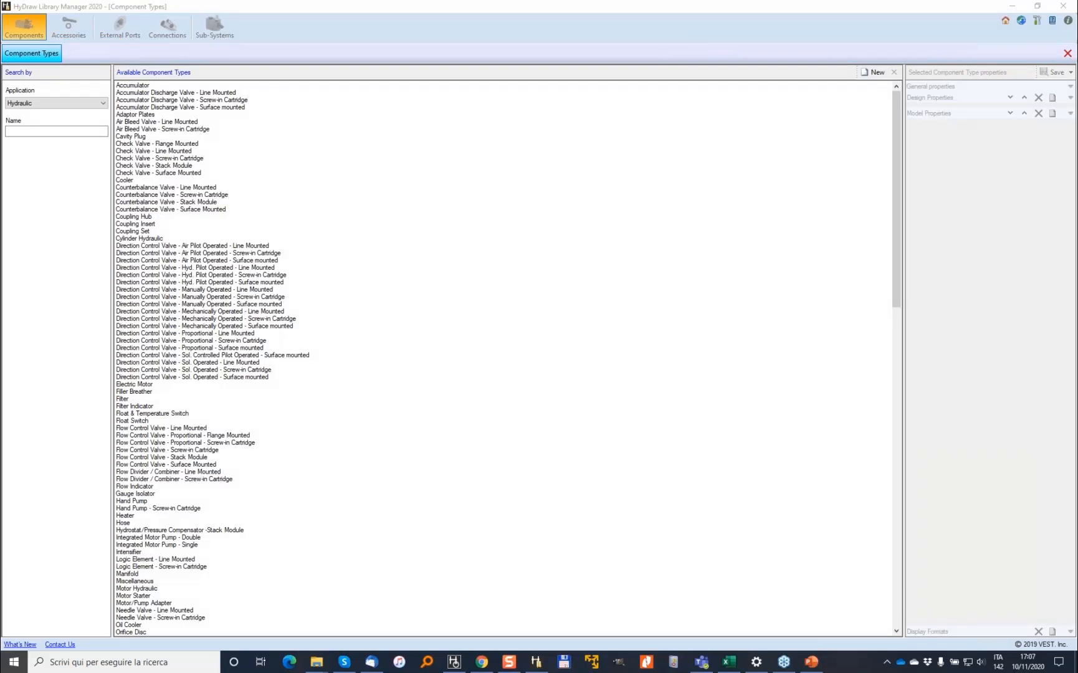
click(572, 334)
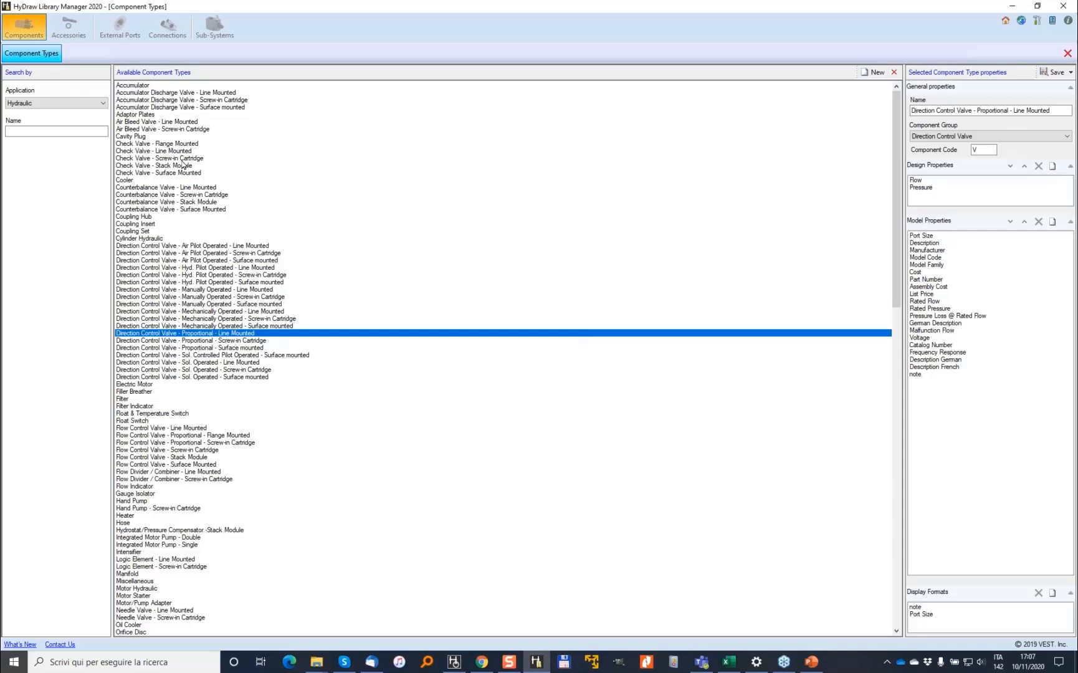
click(189, 158)
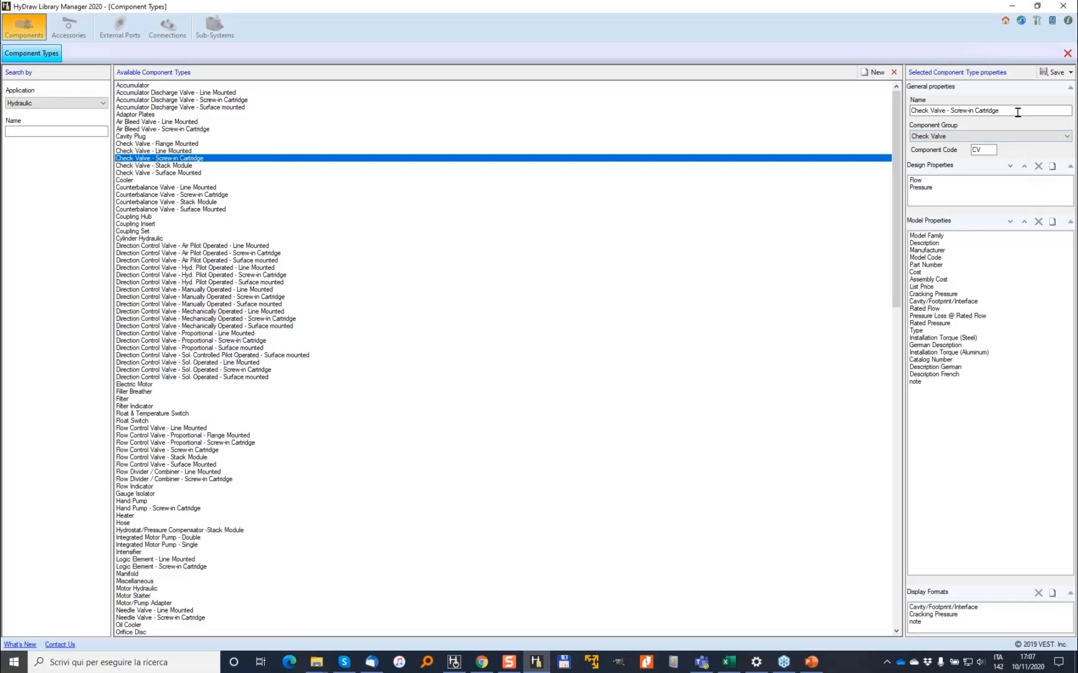
drag(1017, 111, 910, 107)
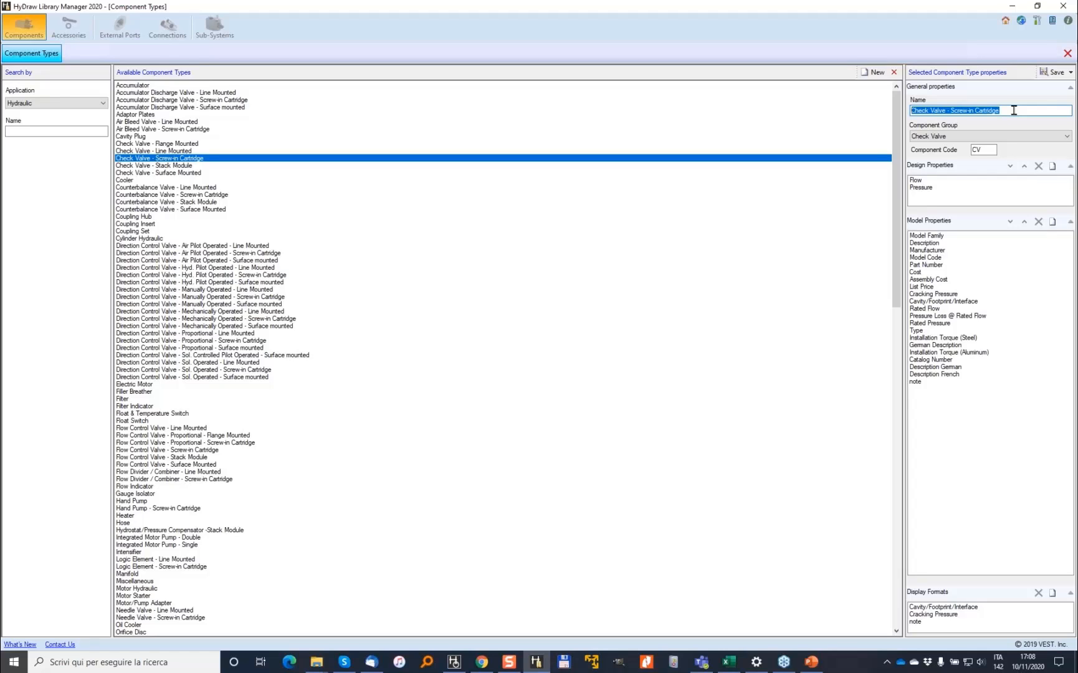
text(Ruckschalgwentil)
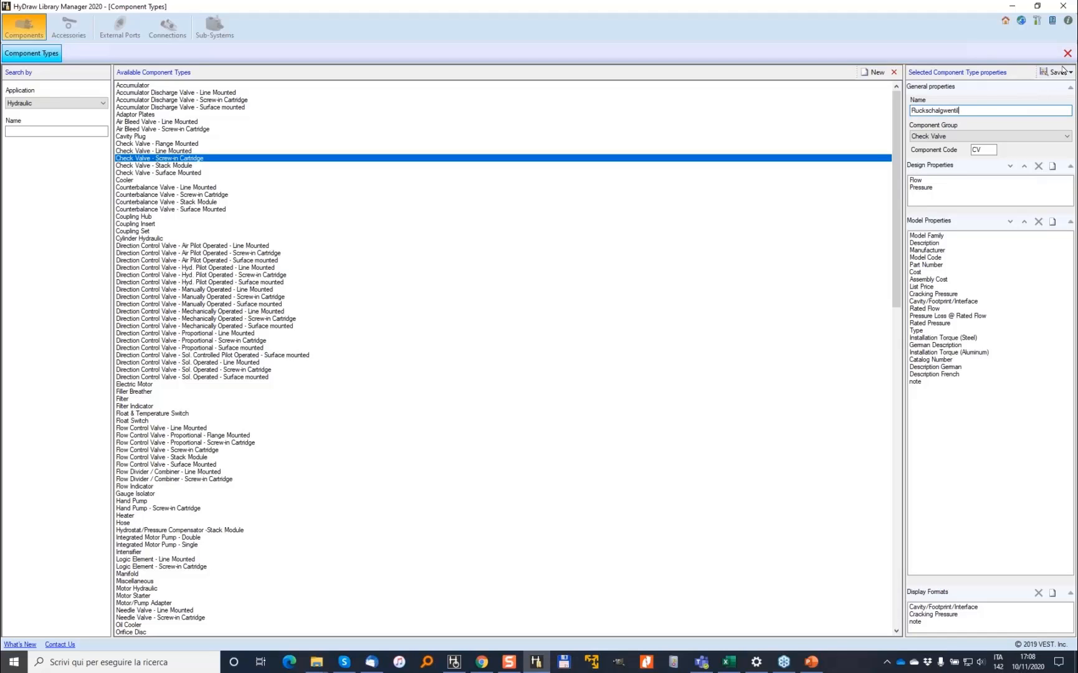
click(947, 110)
text(v)
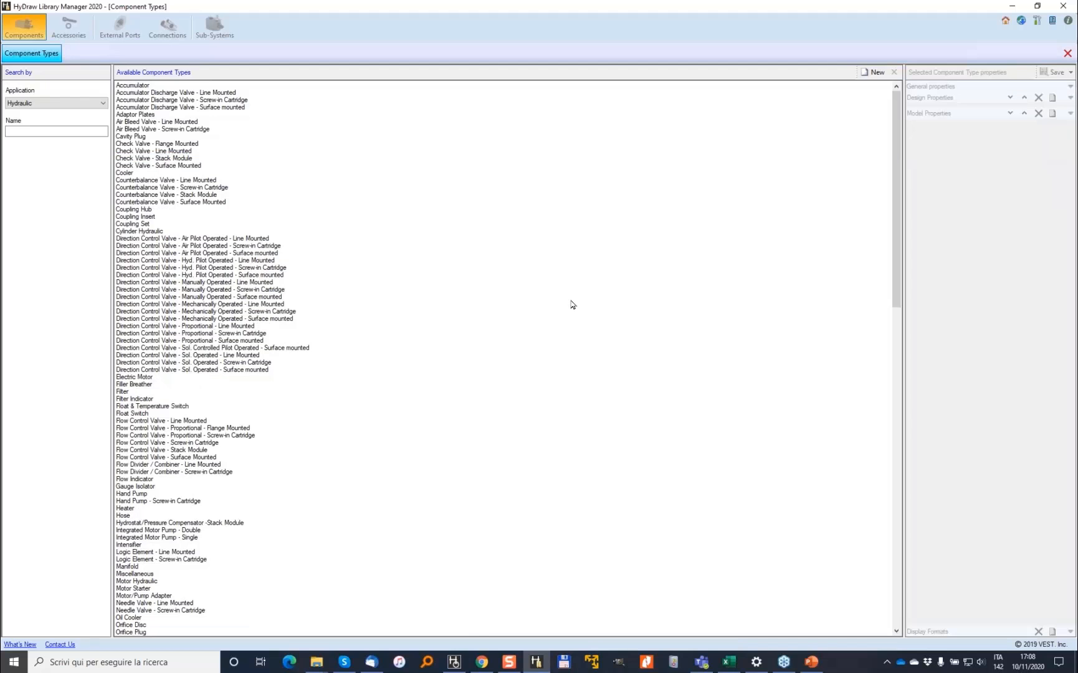
In HyDraw CAD, insert the first spring-loaded check symbol level with item 1 on its right and check its model data description.
click(455, 663)
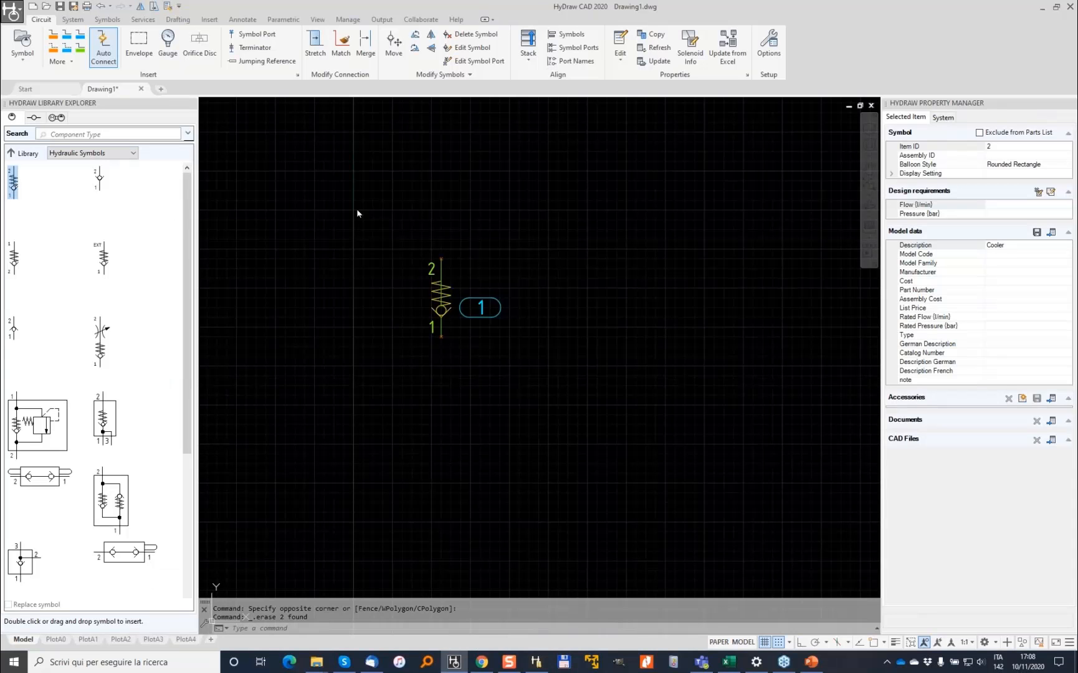
double_click(14, 183)
click(607, 293)
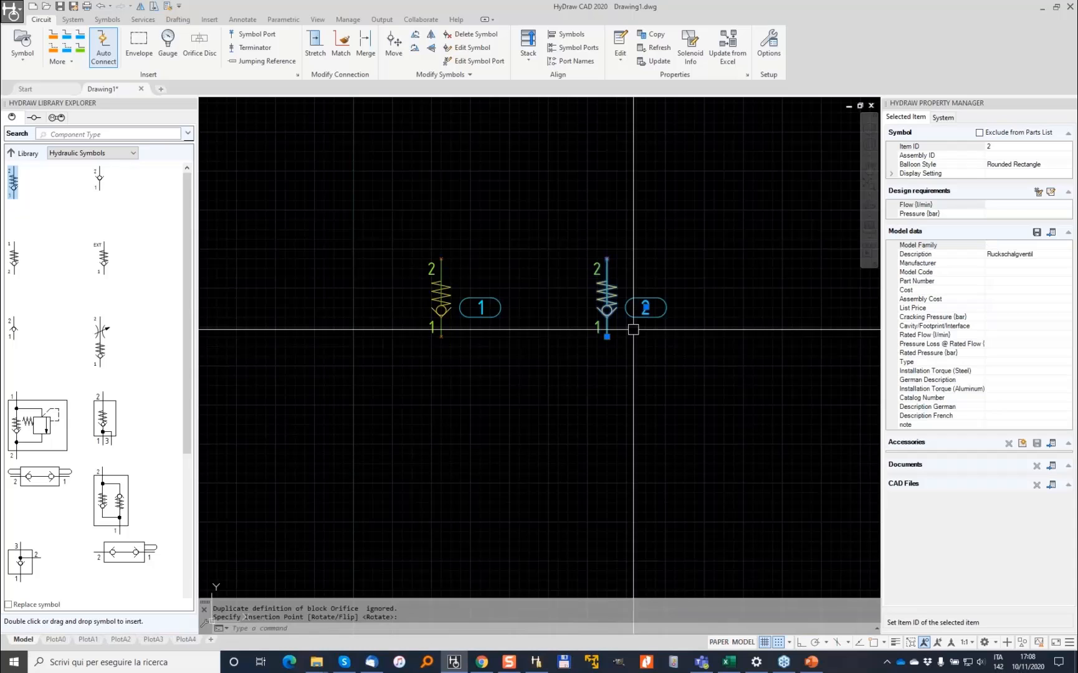
click(1043, 253)
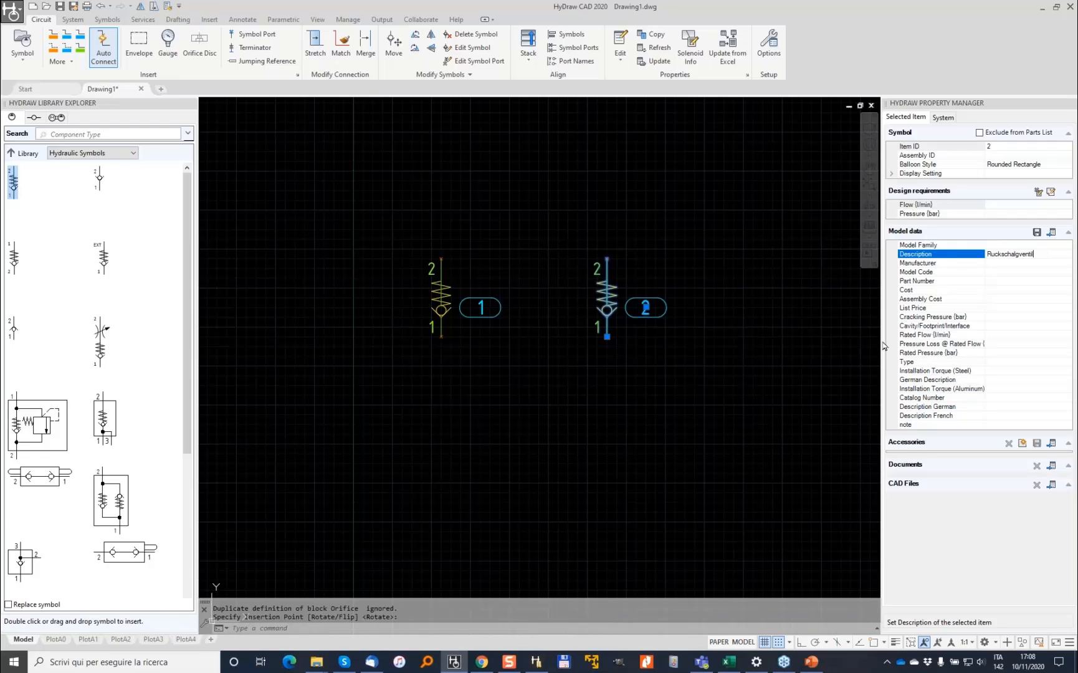
key(Escape)
key(Escape)
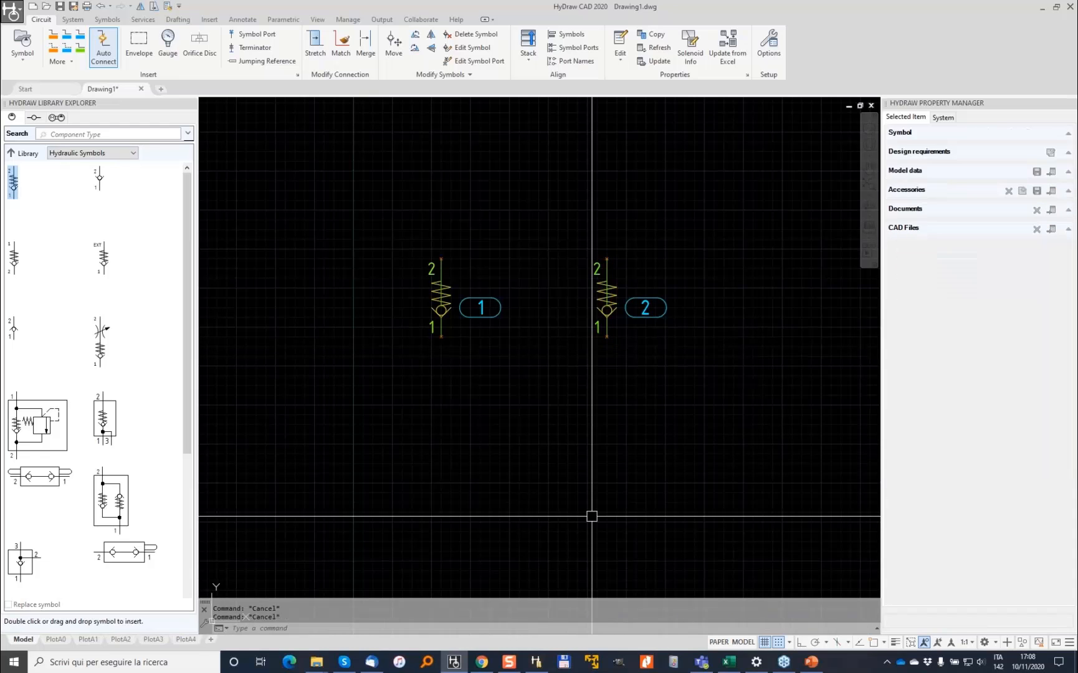
In HyDraw Library Manager, rename the Ruckschalgventil component type as Check Valve - Screw-in Cartridge, save it and return to the list's beginning.
click(536, 661)
scroll(315, 349, down, 6)
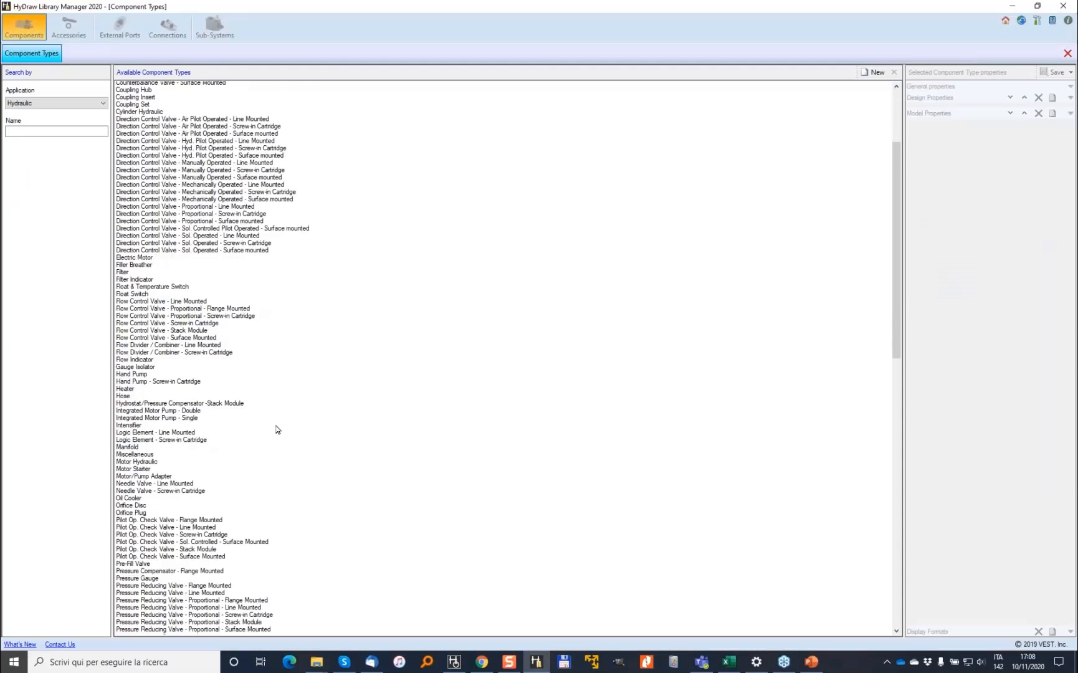
scroll(225, 485, down, 10)
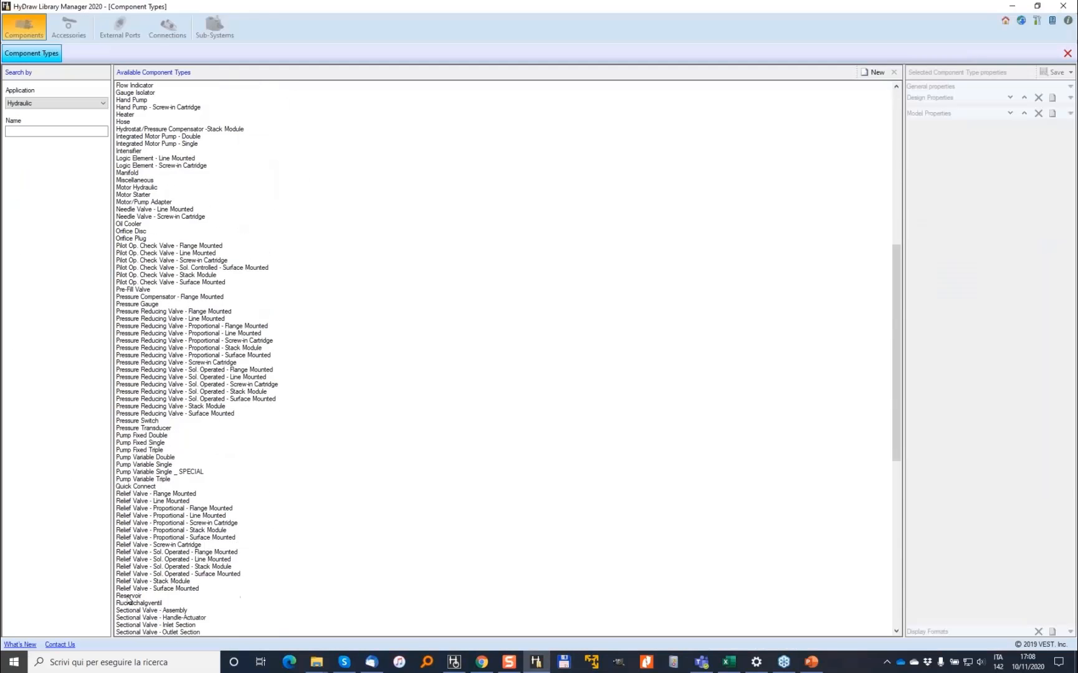
click(149, 603)
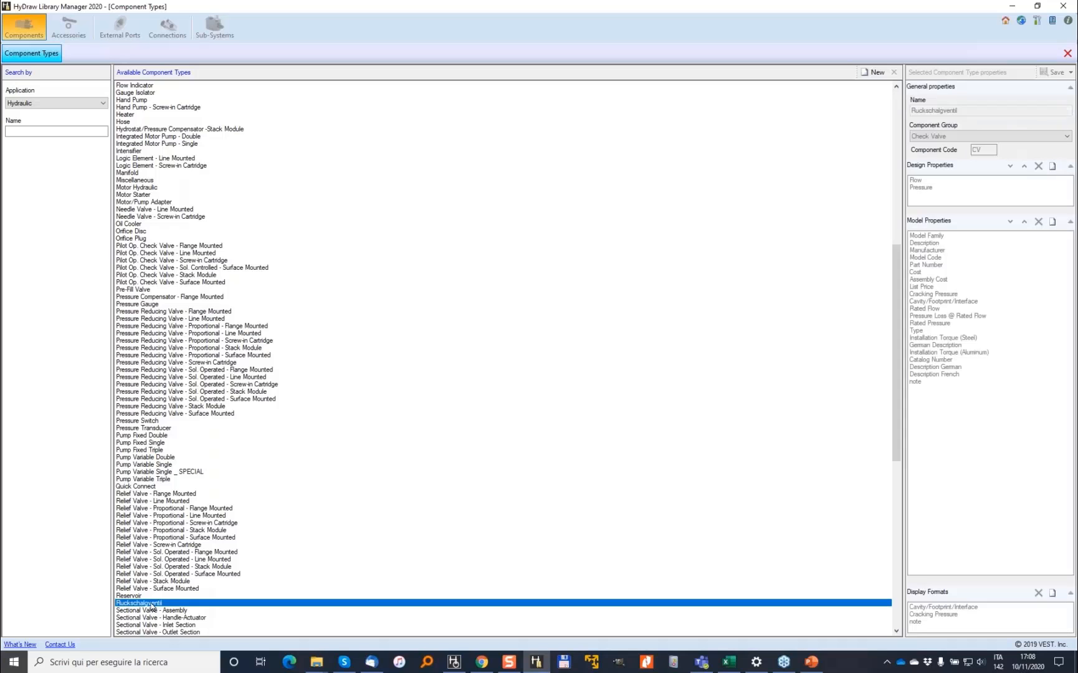
double_click(975, 110)
text(Check V)
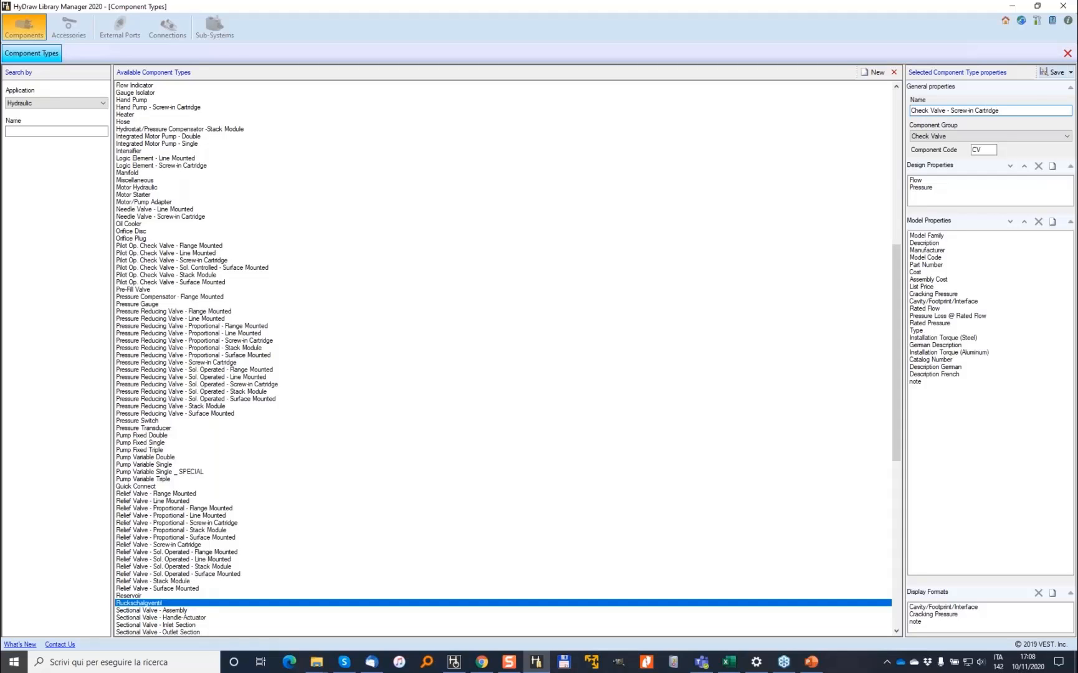
click(1059, 72)
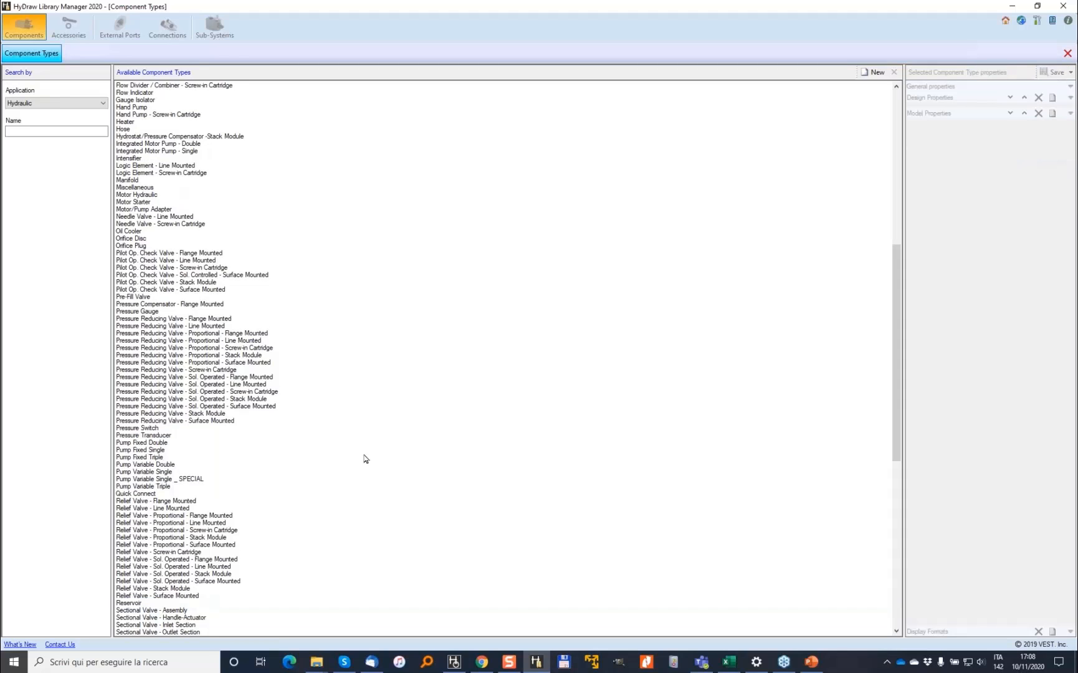
scroll(243, 251, up, 2)
scroll(241, 251, up, 15)
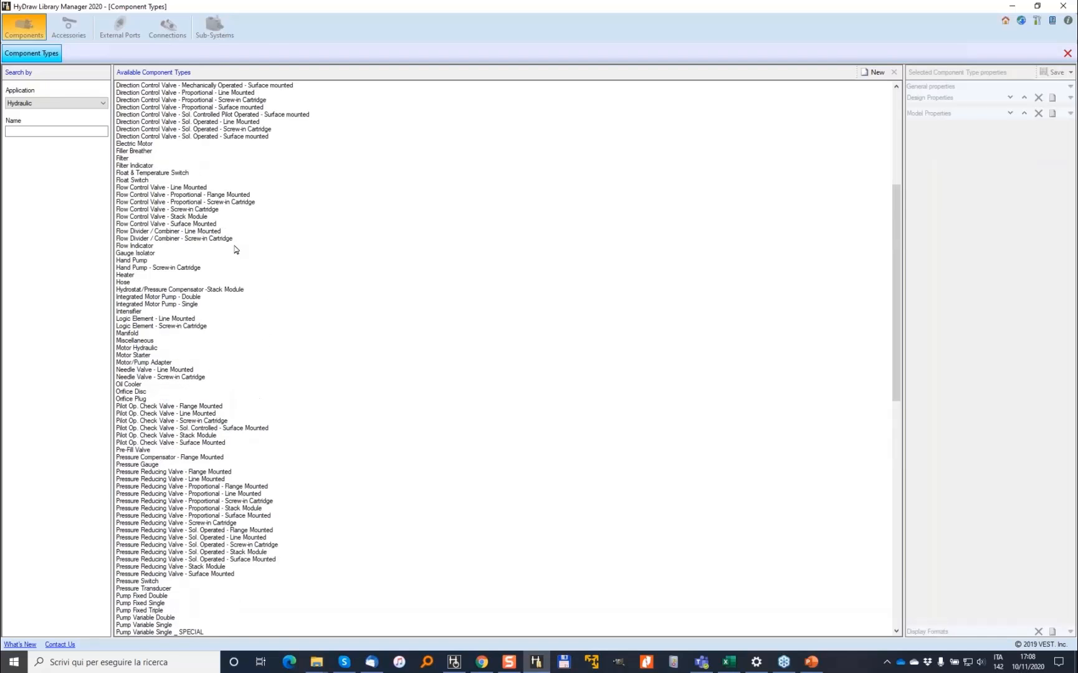
scroll(229, 215, up, 3)
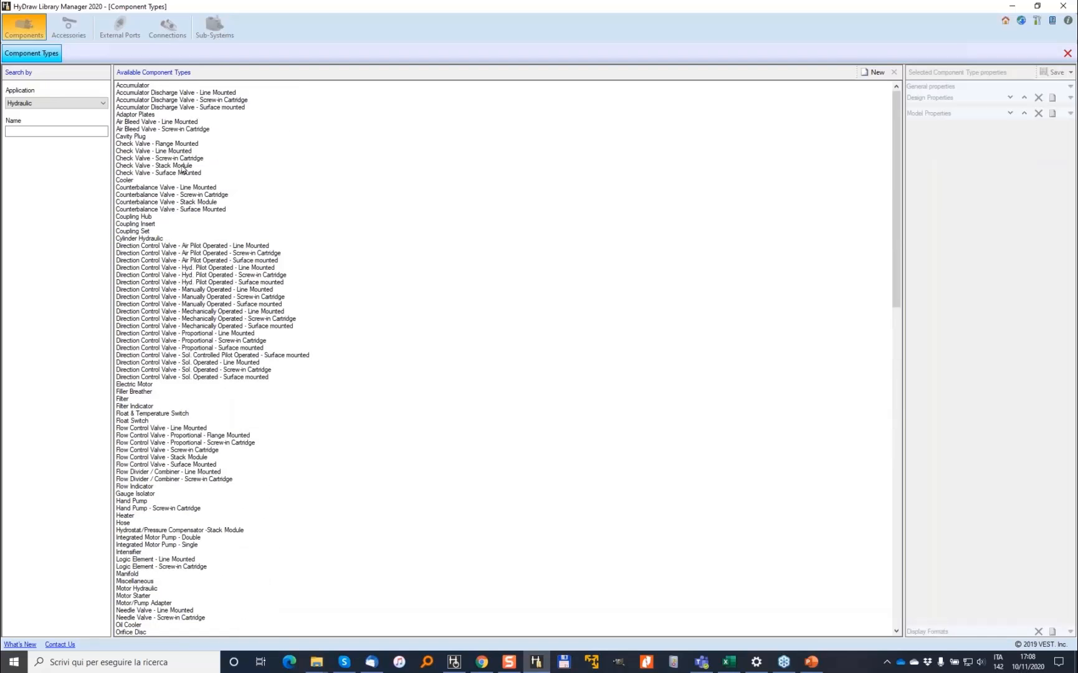
Create a new hydraulic component type and look through the component groups available for it.
click(190, 159)
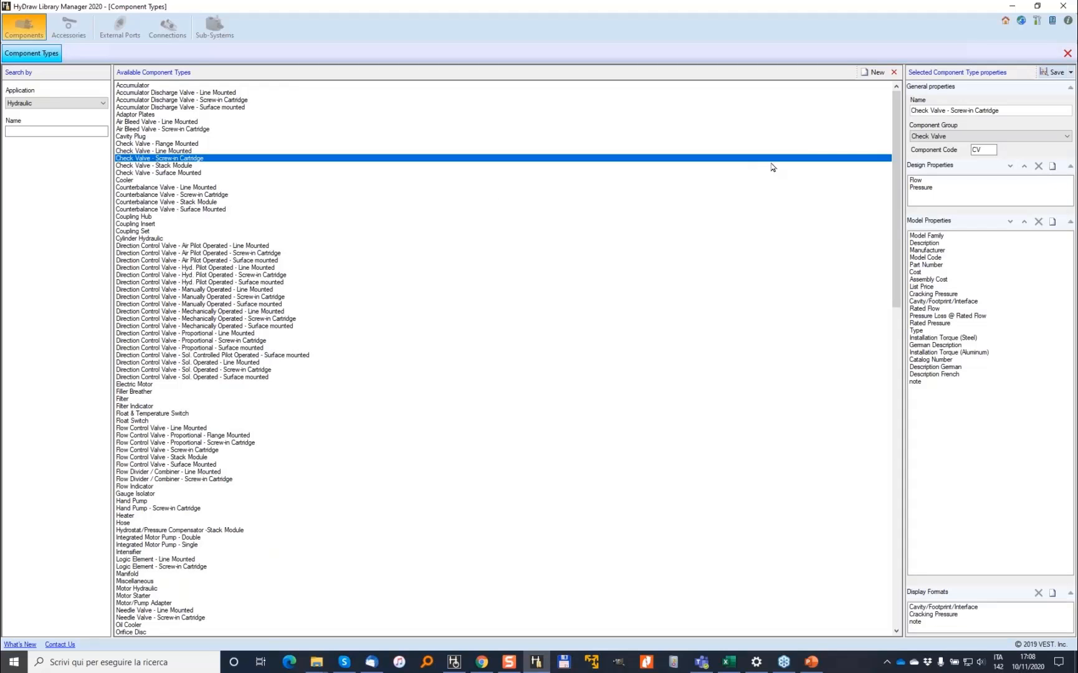
click(879, 73)
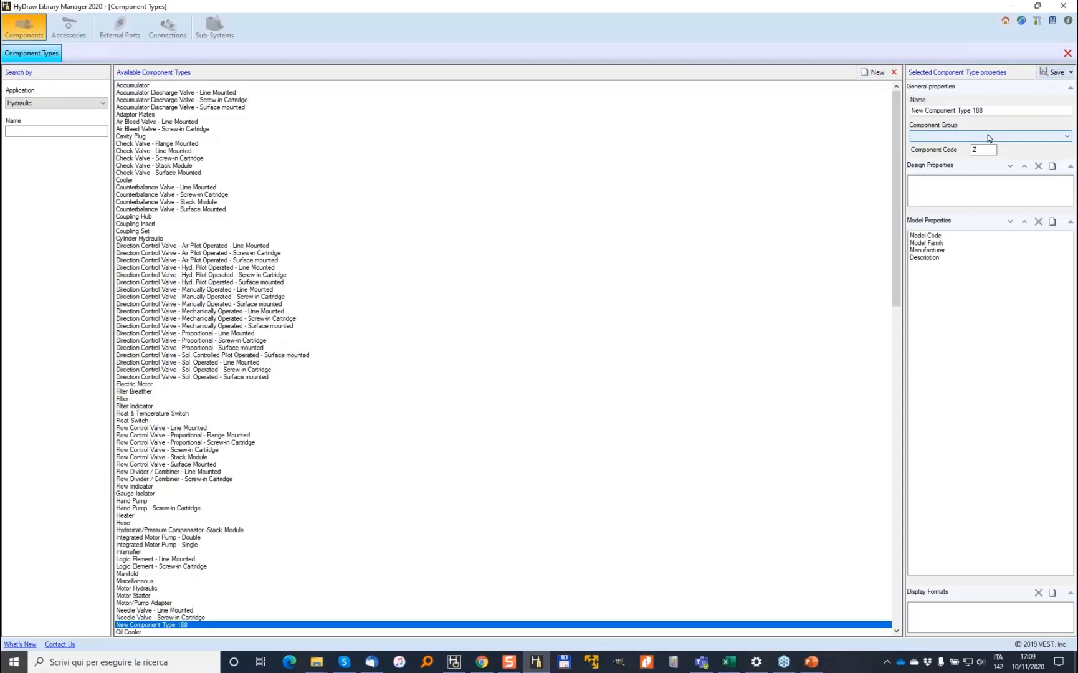
click(988, 137)
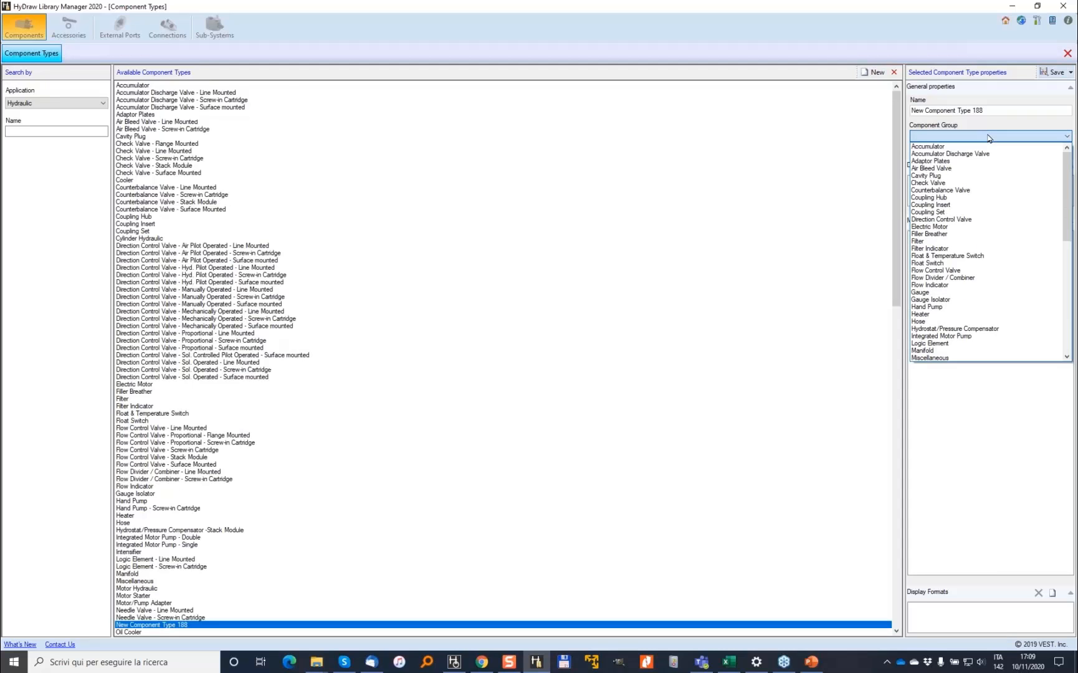
mouse_move(1067, 167)
mouse_down()
mouse_move(1067, 253)
mouse_move(1067, 167)
mouse_up()
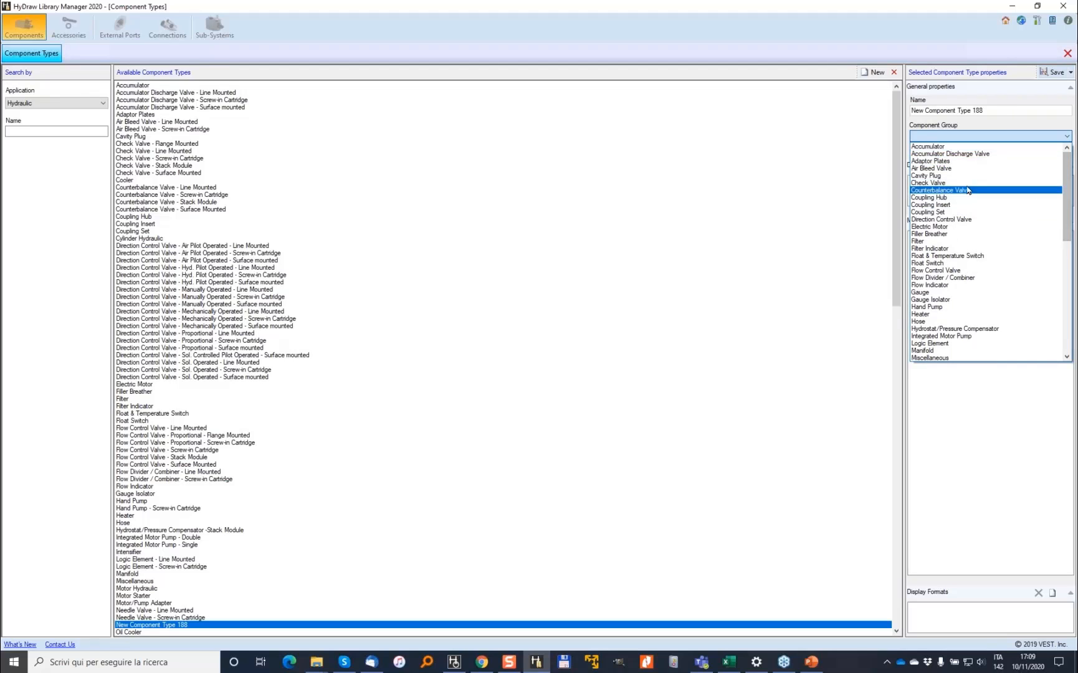
drag(1066, 193, 1067, 232)
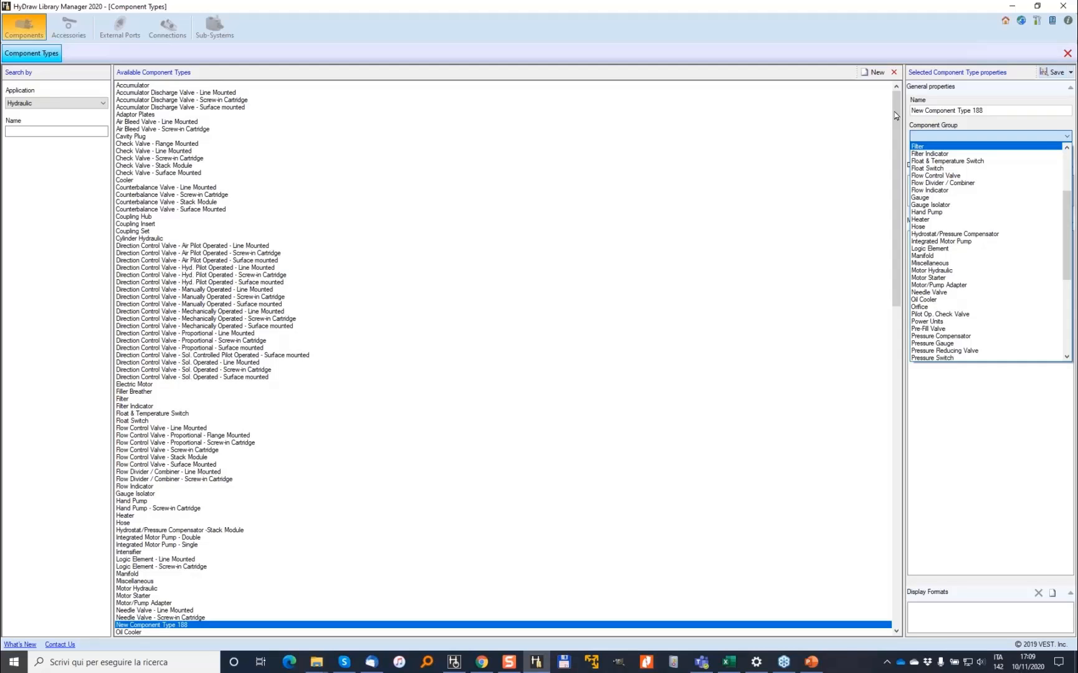
Delete the newly created component type from the list.
click(894, 73)
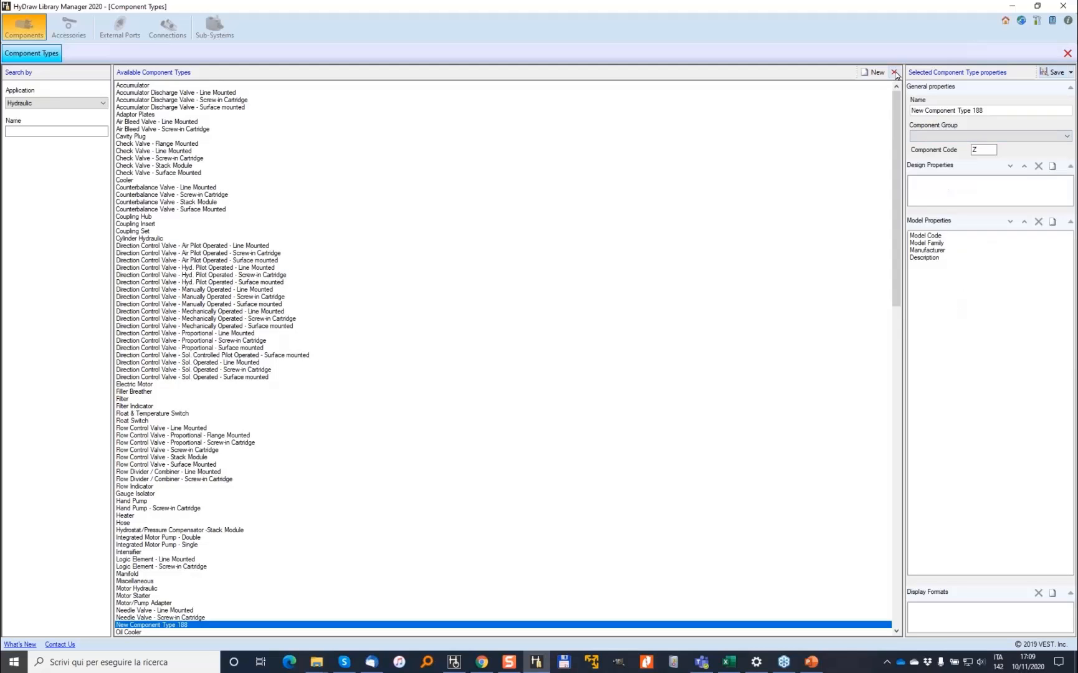
click(894, 73)
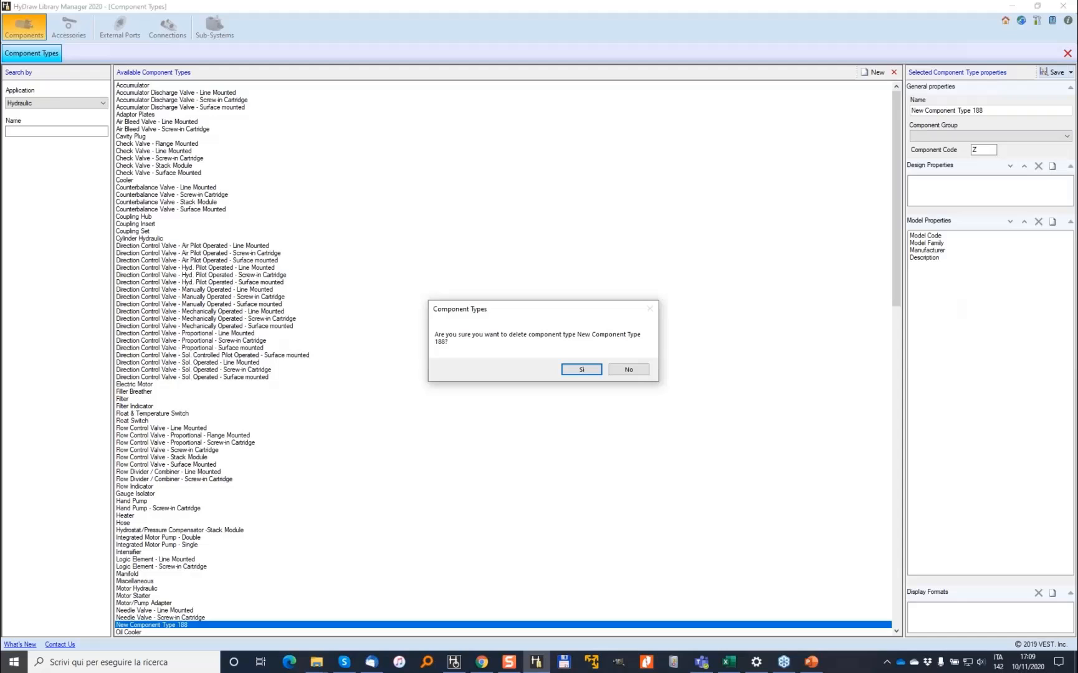
click(580, 368)
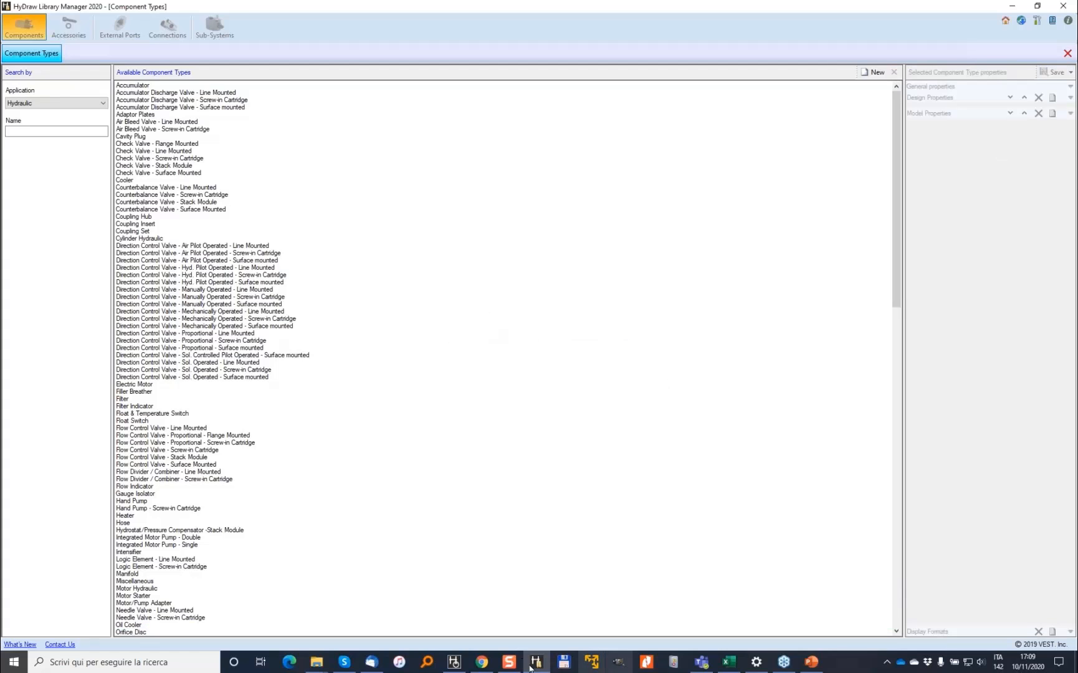
Switch to HyDraw CAD and search the hydraulic symbols library for slip-in.
click(453, 662)
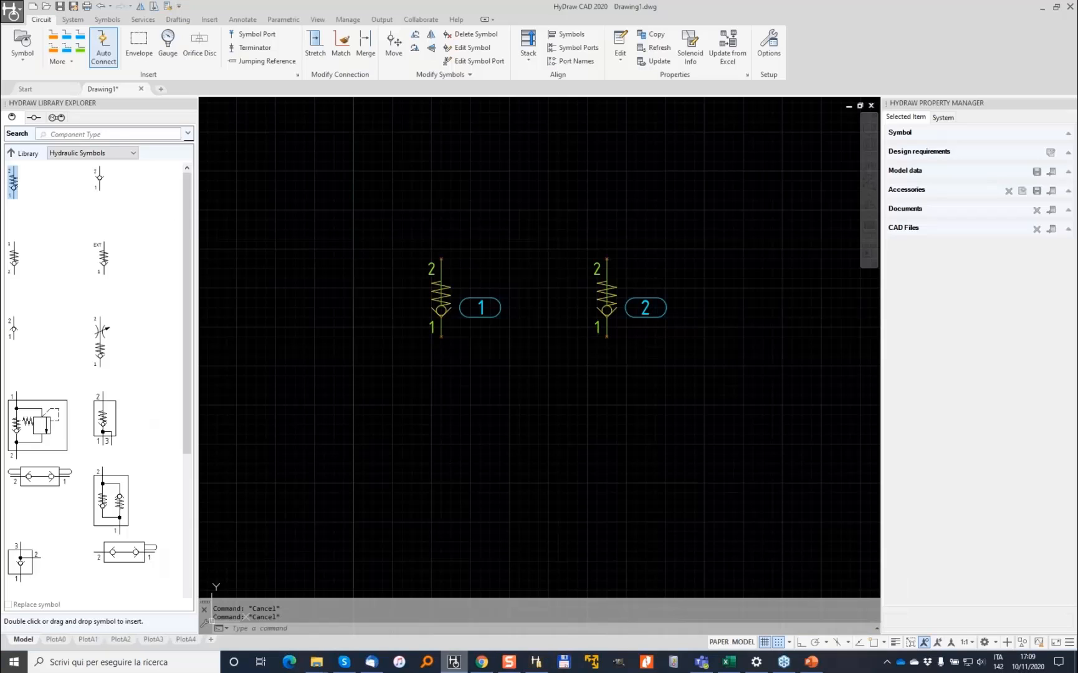
click(130, 135)
text(slip-omn)
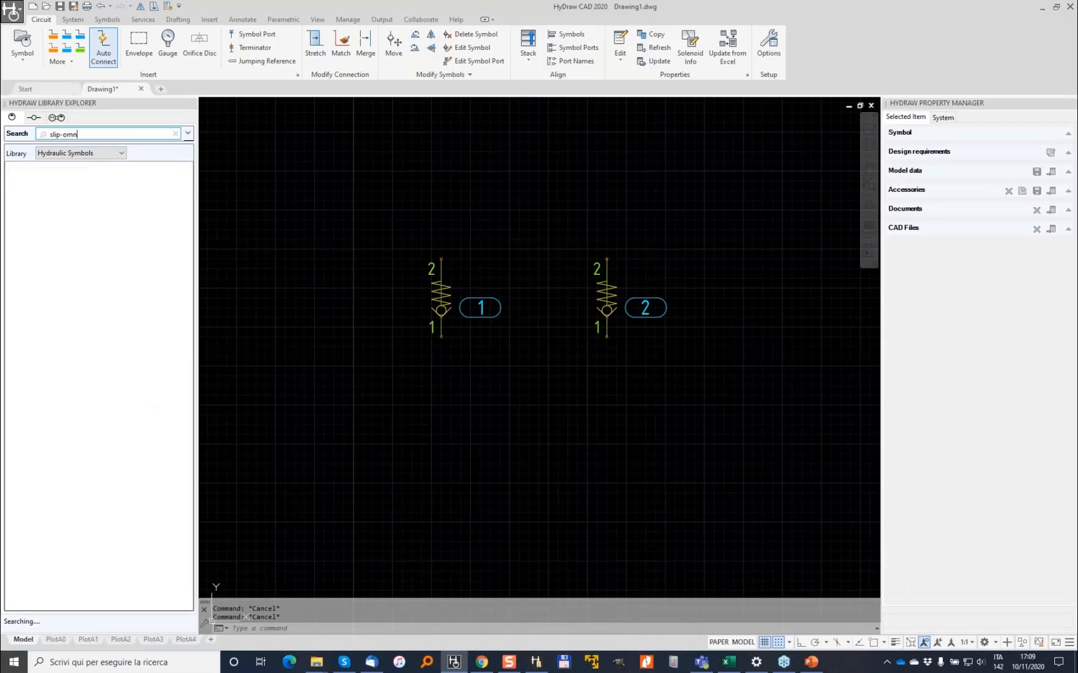
key(BackSpace)
key(BackSpace)
key(BackSpace)
text(in)
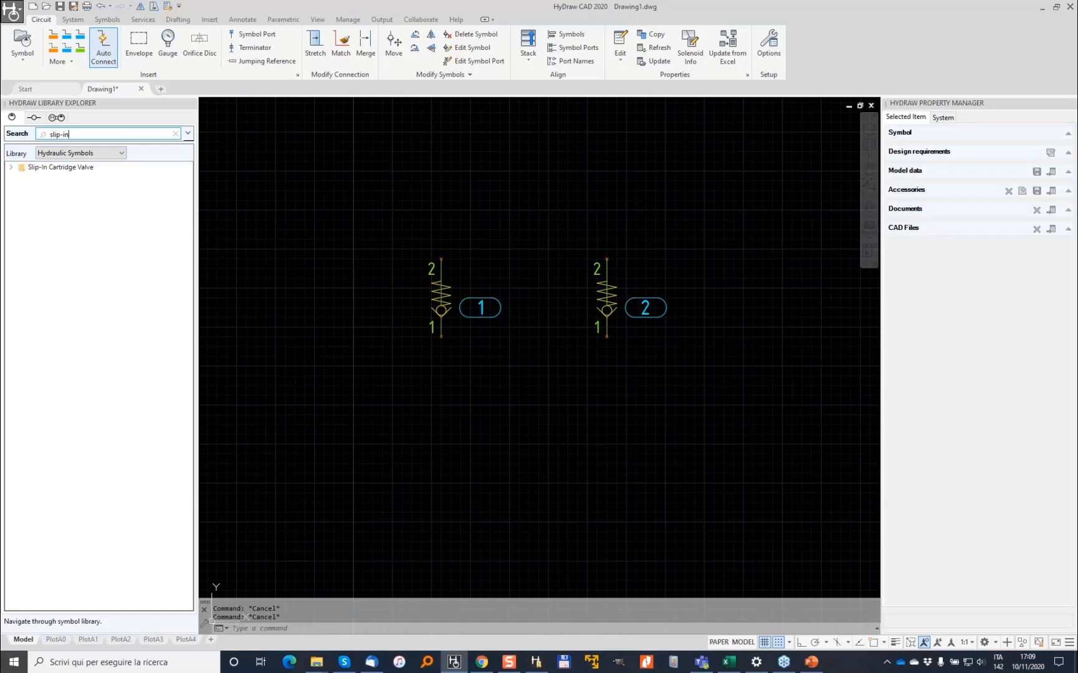
From the Insert category of Slip-In Cartridge Valve, place the size 40 symbol above and to the right of items 1 and 2.
double_click(20, 169)
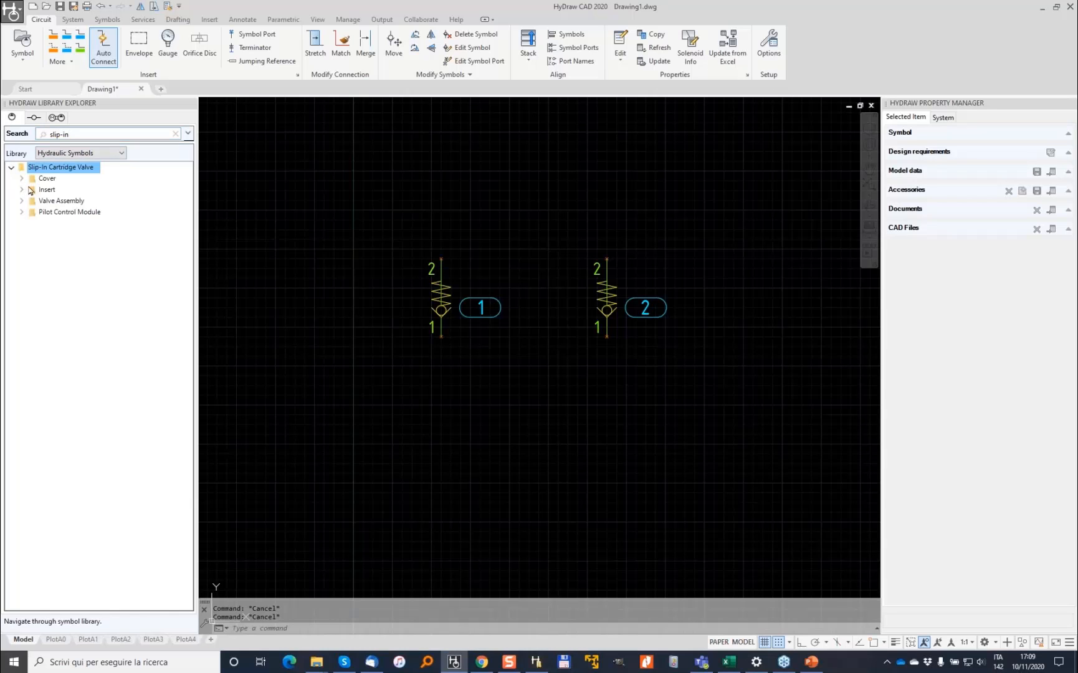
double_click(25, 190)
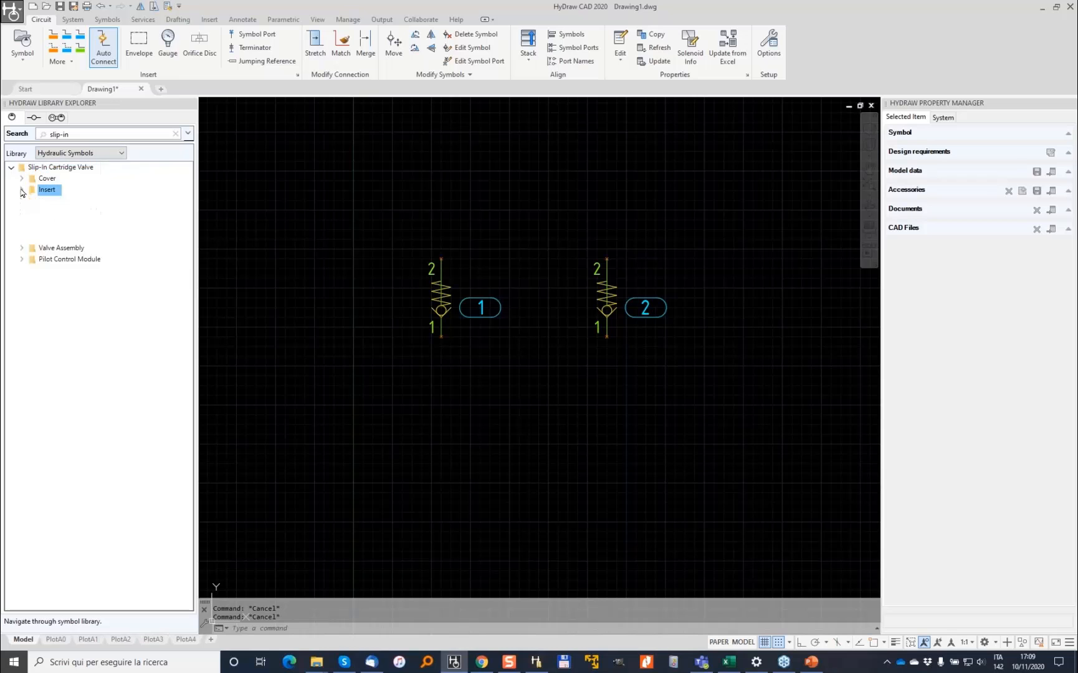
click(78, 224)
double_click(78, 223)
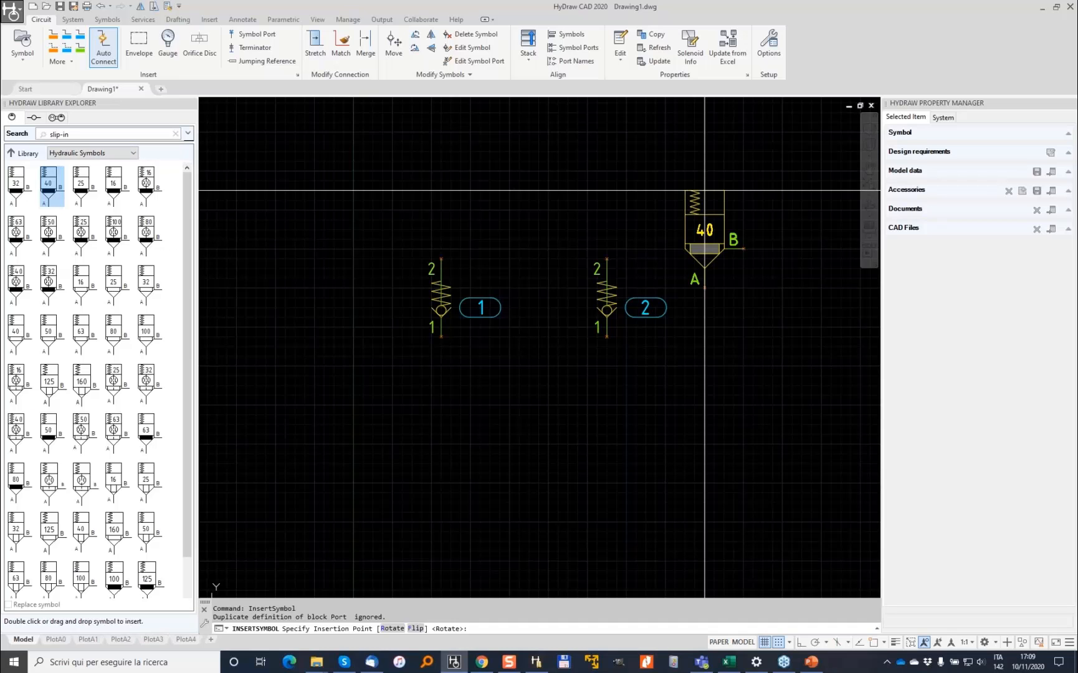
middle_drag(704, 192, 548, 319)
click(600, 240)
key(Escape)
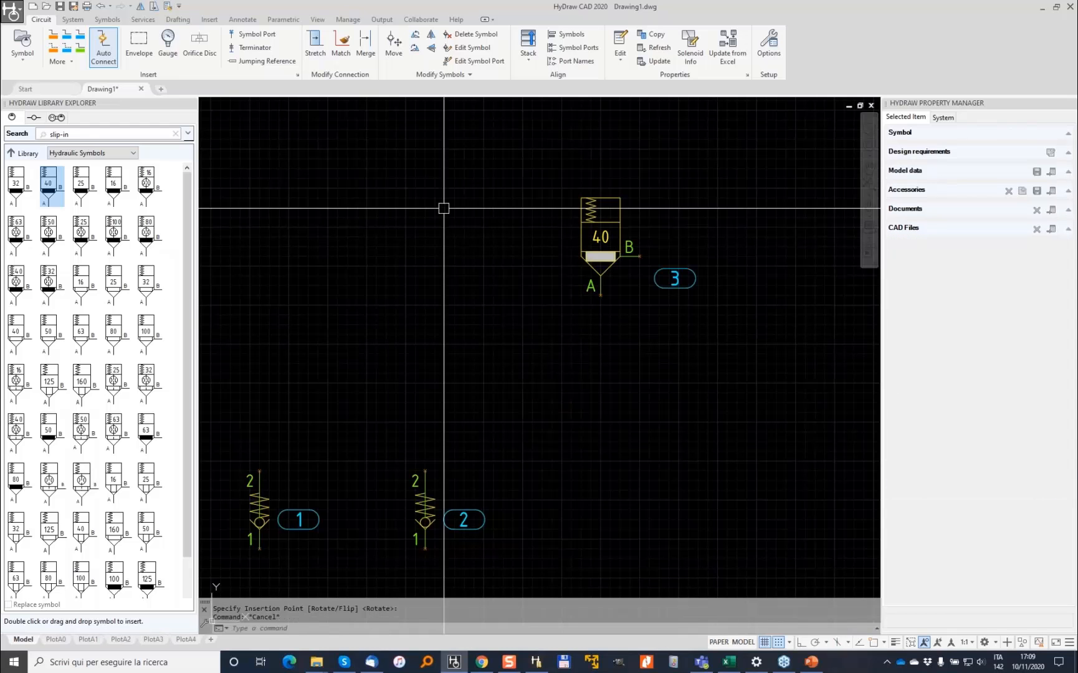
Draw pressure lines from port B of the size 40 insert, one running left and one running right.
click(54, 36)
click(639, 255)
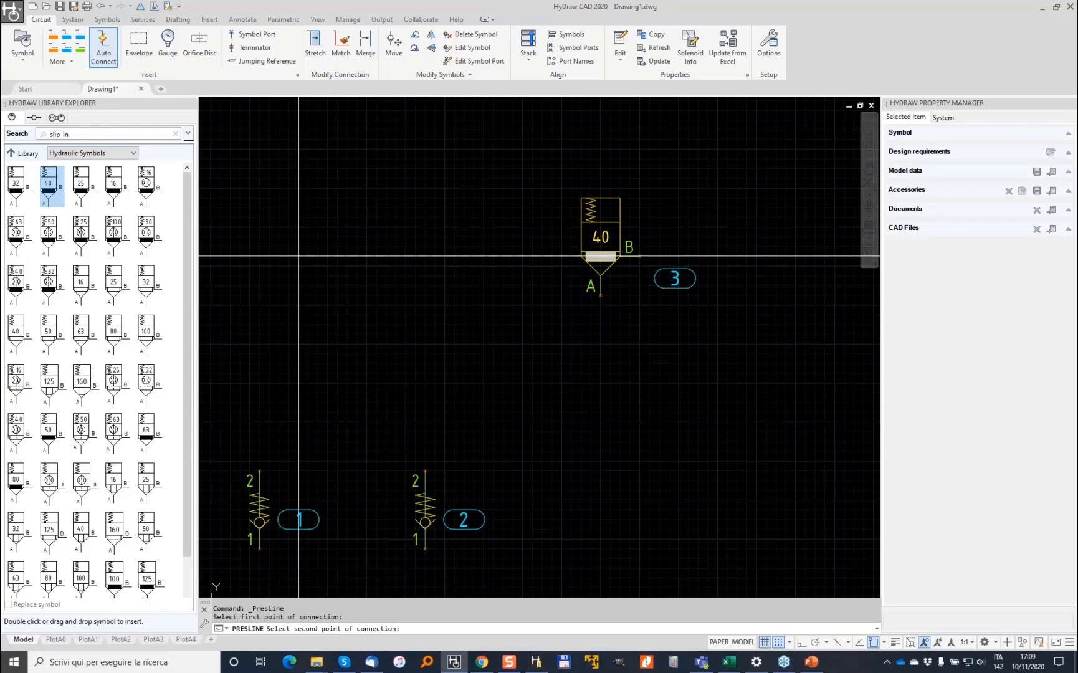
click(290, 256)
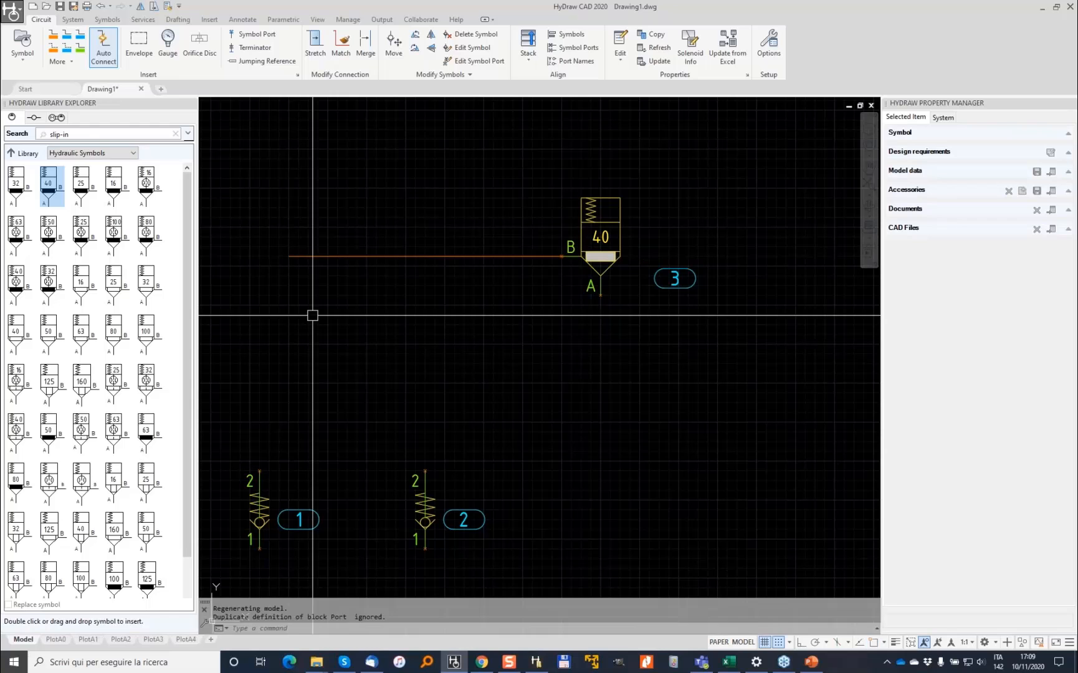
click(622, 256)
click(812, 255)
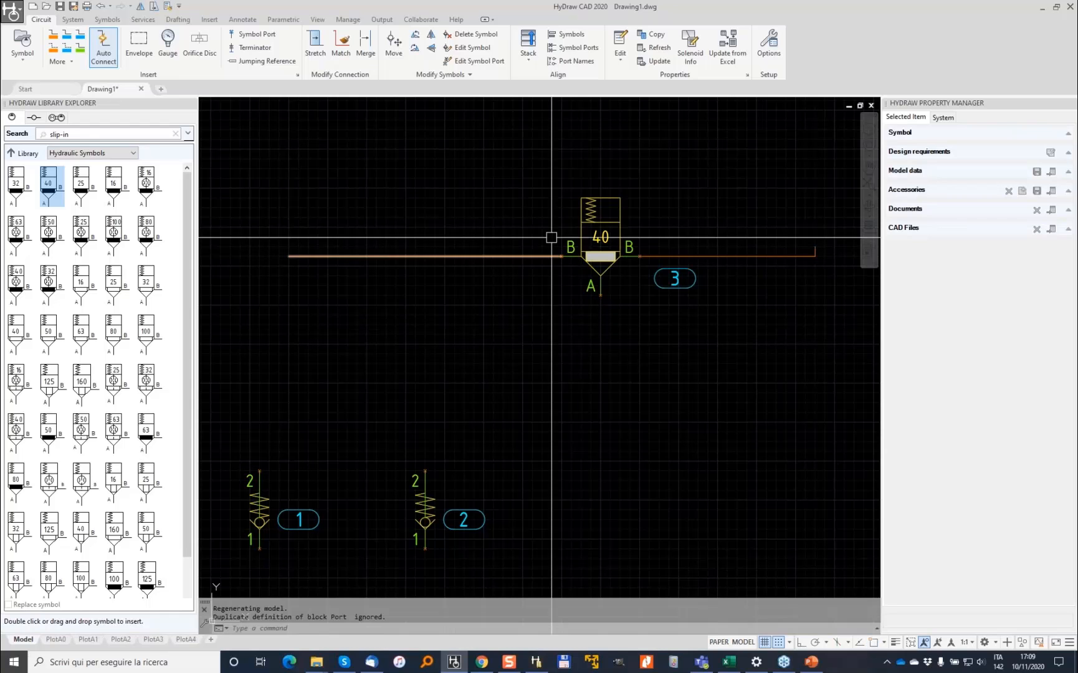
Inspect the size 40 insert's two B ports and select it to examine its design requirements and model data.
scroll(566, 239, up, 2)
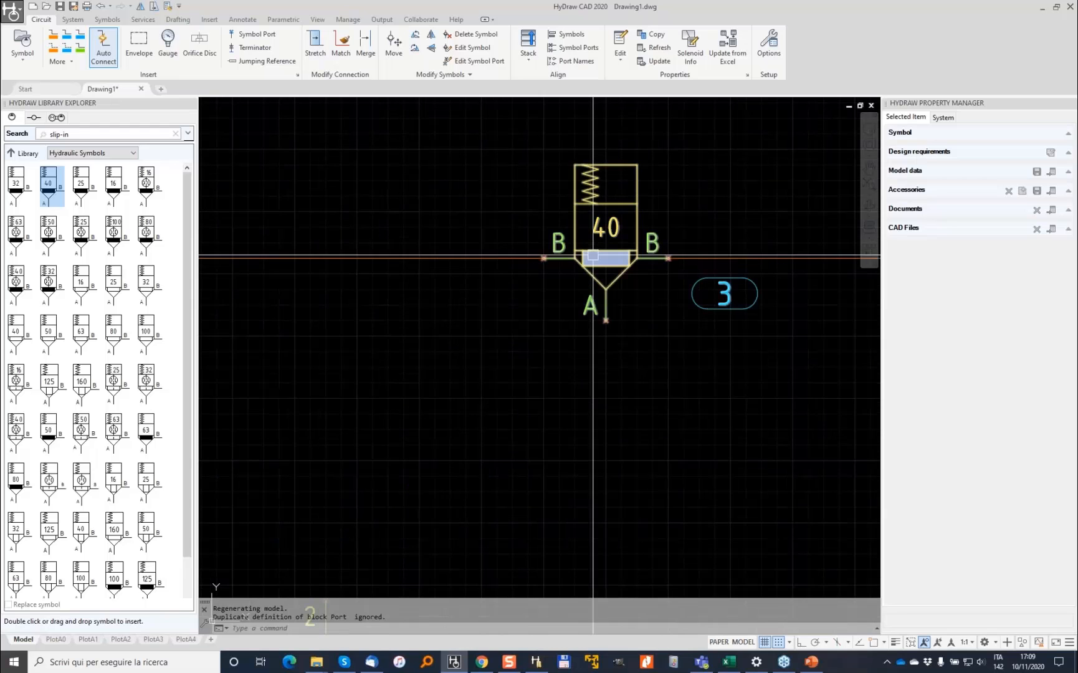
scroll(627, 251, down, 2)
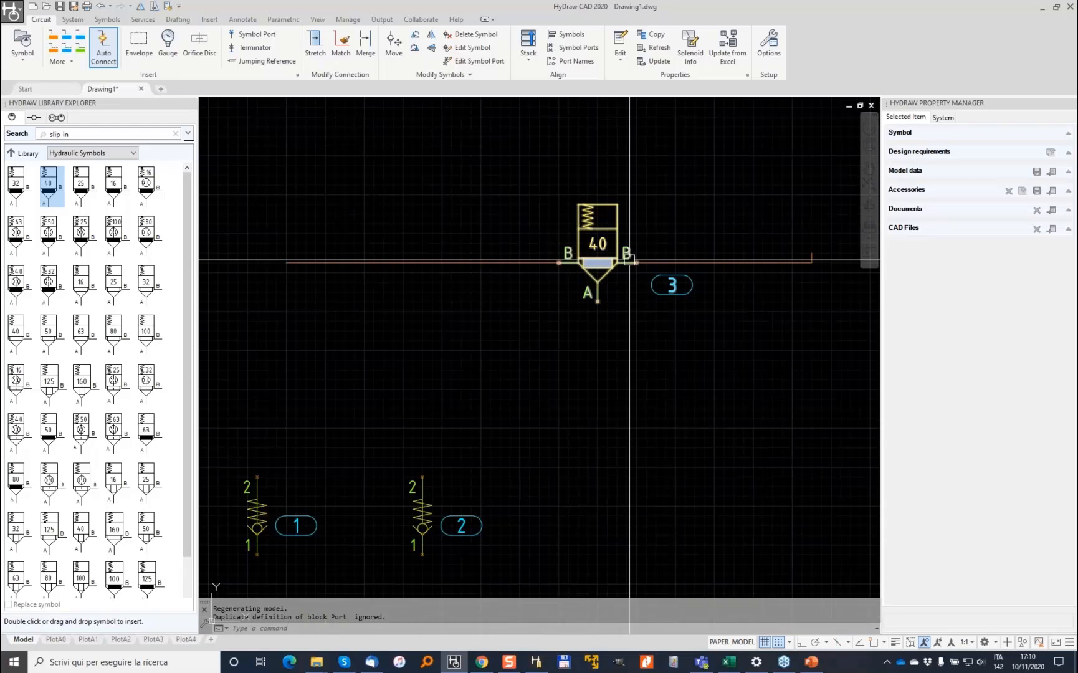
click(607, 262)
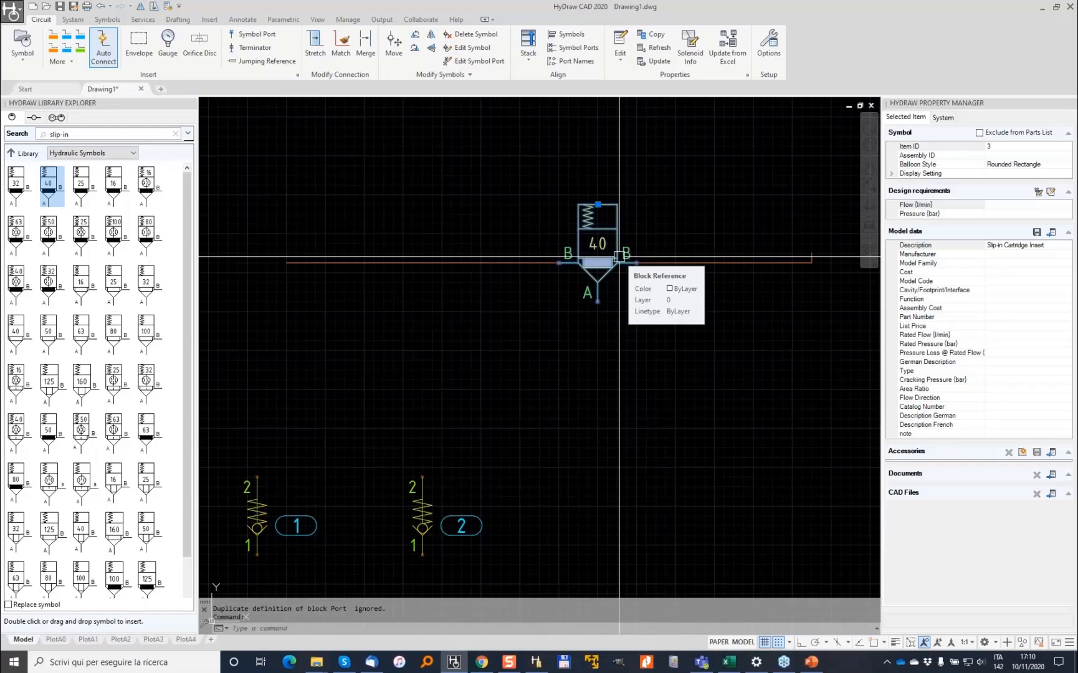
click(595, 255)
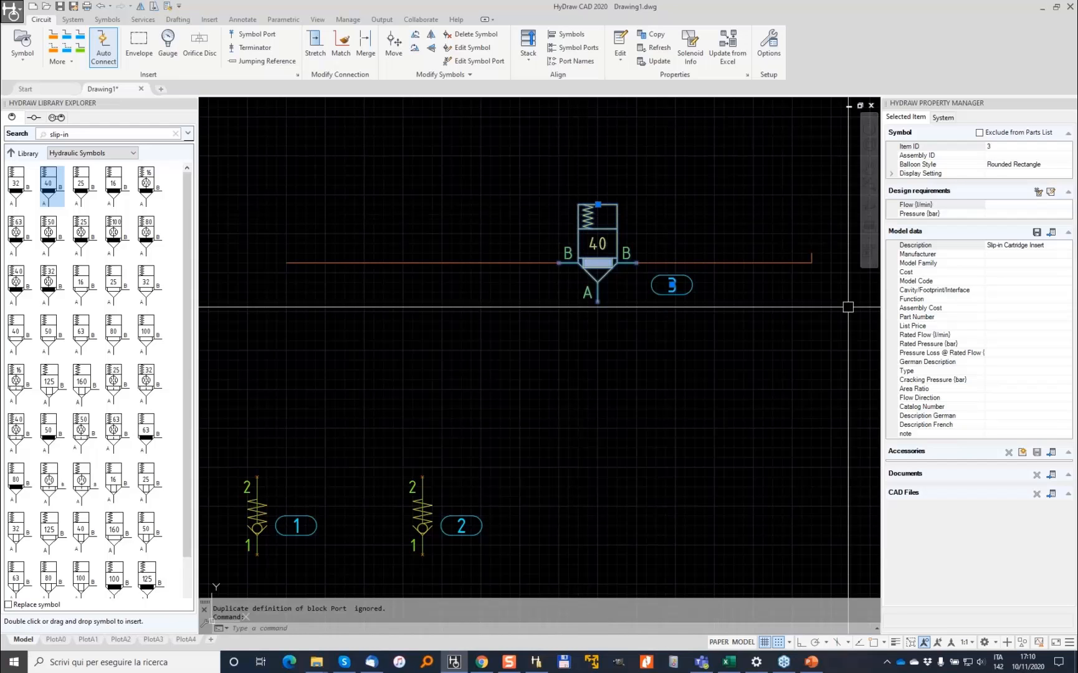
In HyDraw Library Manager, save a copy of the Cooler component type as Cooler 23.
click(534, 664)
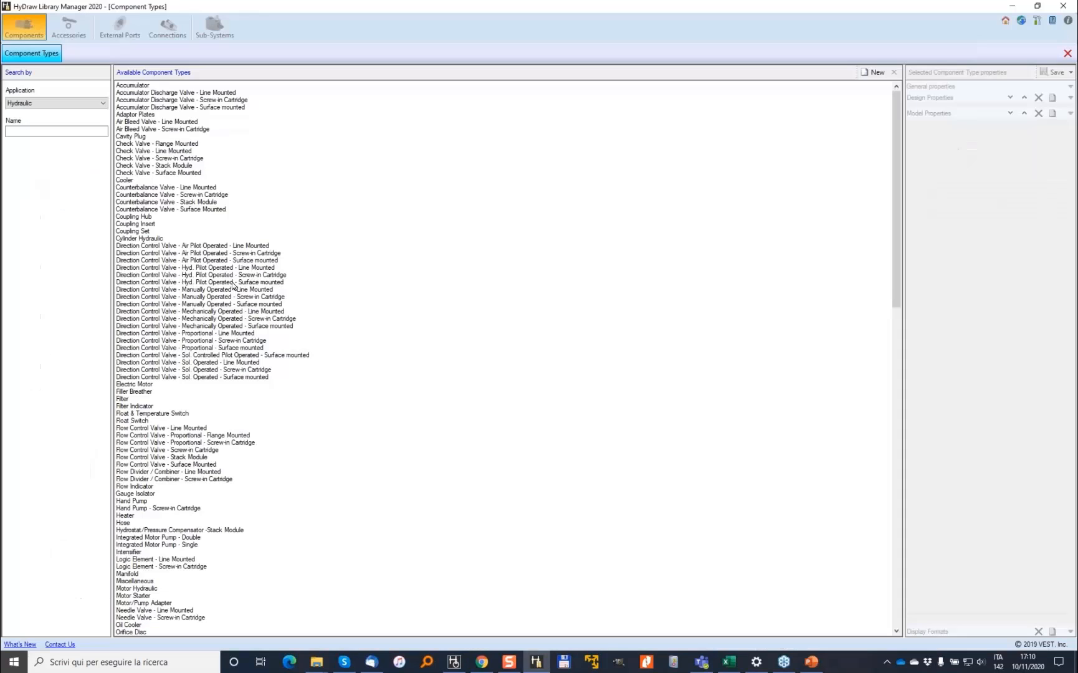
click(235, 282)
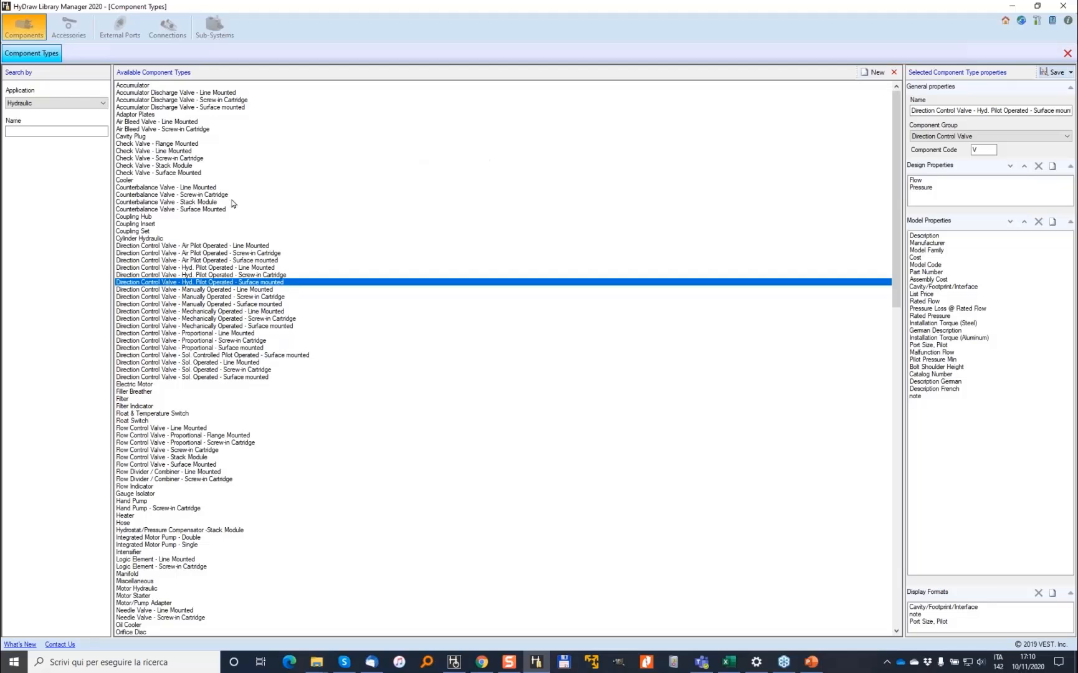
click(157, 153)
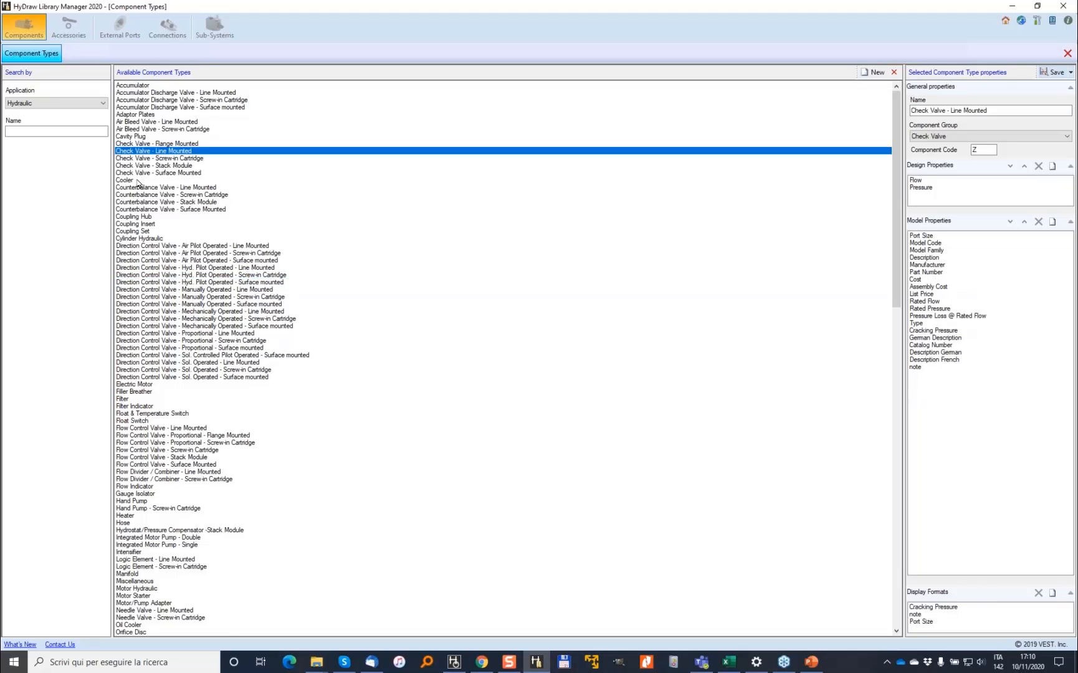
click(125, 182)
click(986, 110)
text(23)
click(1070, 72)
click(1055, 86)
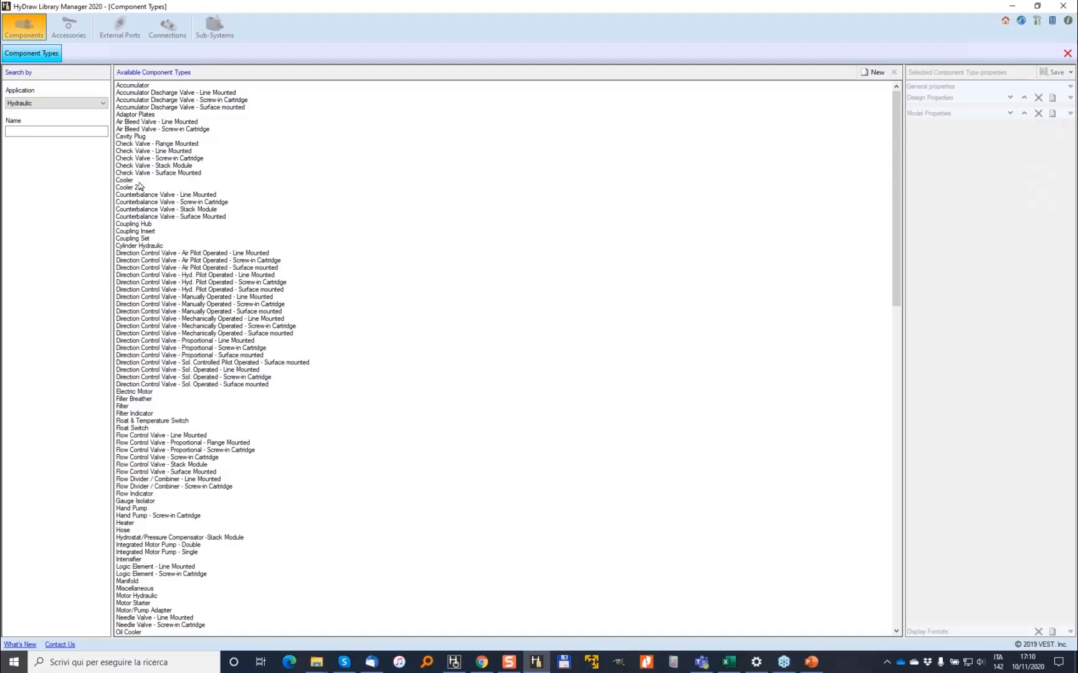
Compare the design and model properties of the Cooler and Cooler 23 component types.
click(128, 180)
click(125, 187)
click(124, 180)
click(125, 188)
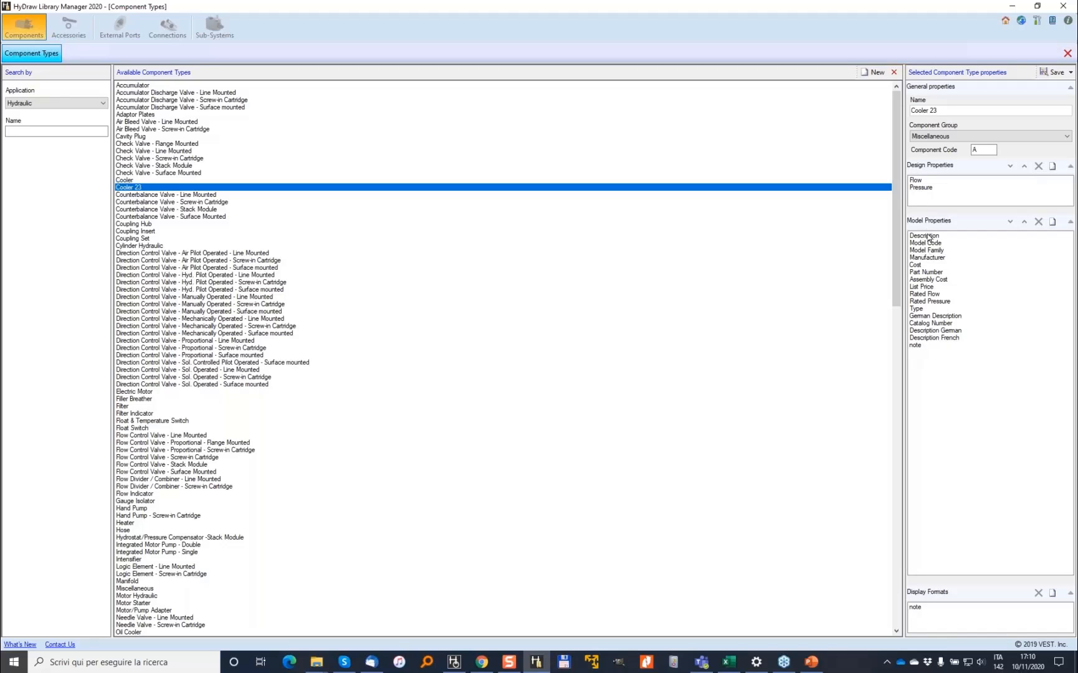
click(130, 180)
click(129, 188)
Create another new component type and view the model properties available for it, without adding any.
click(872, 72)
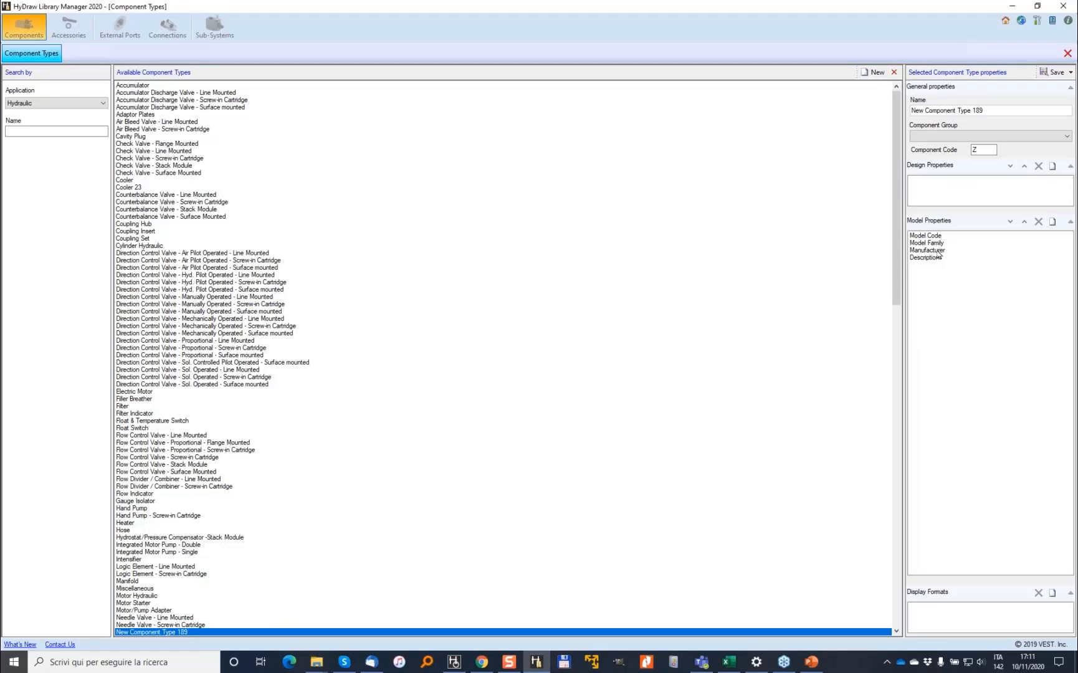
click(1052, 222)
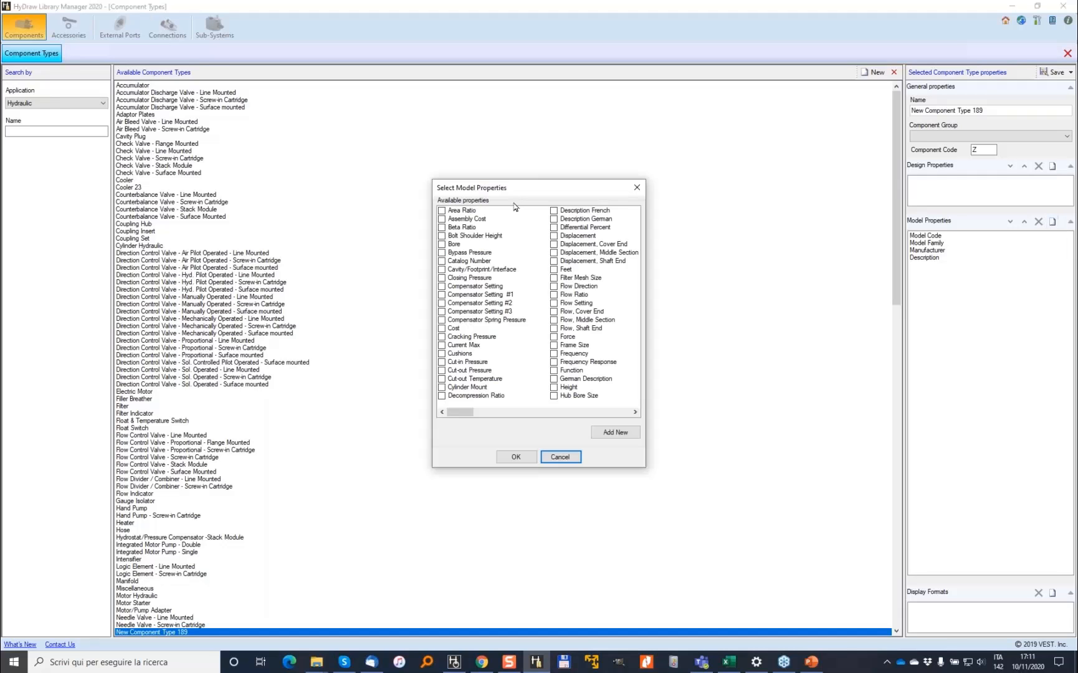
click(563, 458)
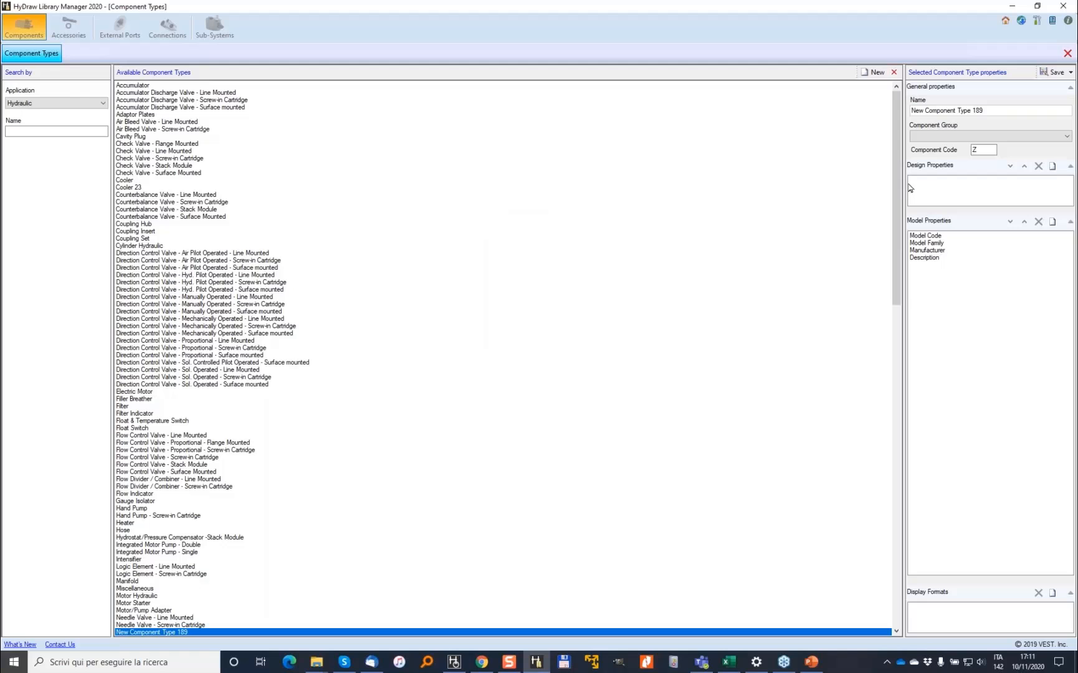
Delete the new component type and the Cooler 23 component type.
click(894, 73)
click(579, 371)
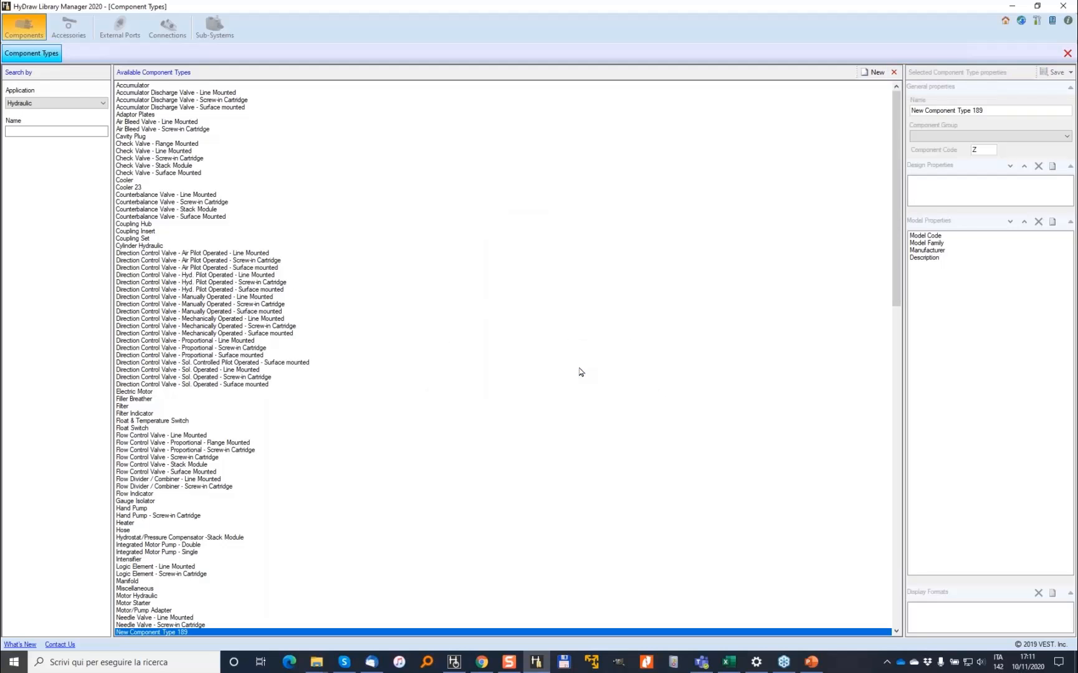
click(894, 73)
click(578, 369)
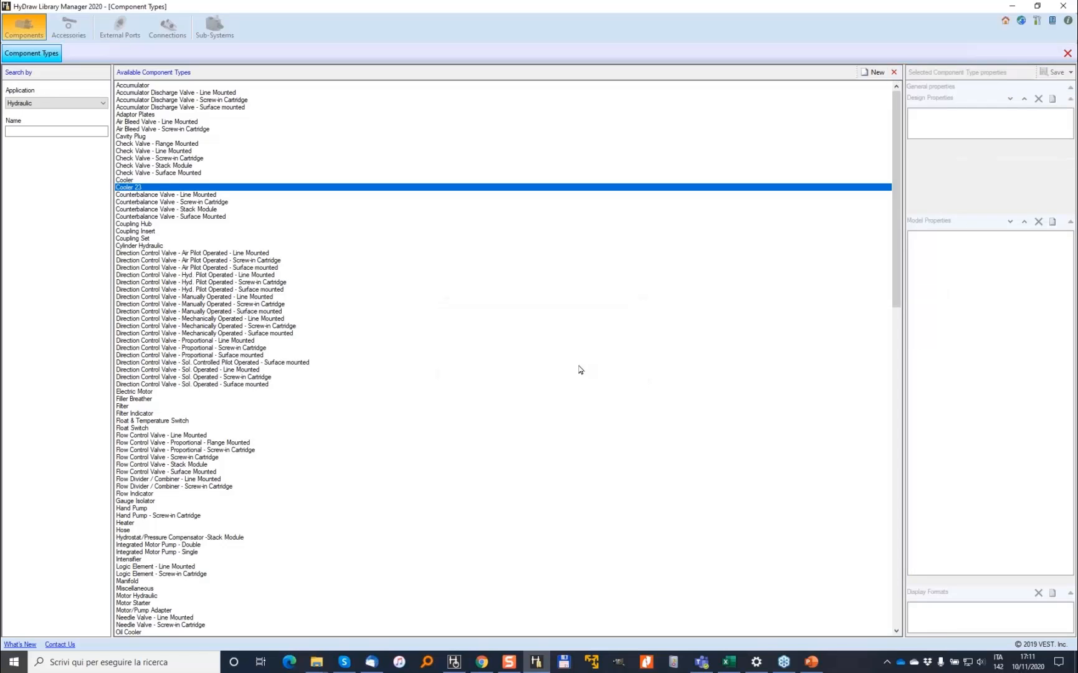
Check the Flow and Pressure design properties of Check Valve - Screw-in Cartridge and switch back to HyDraw CAD.
click(180, 160)
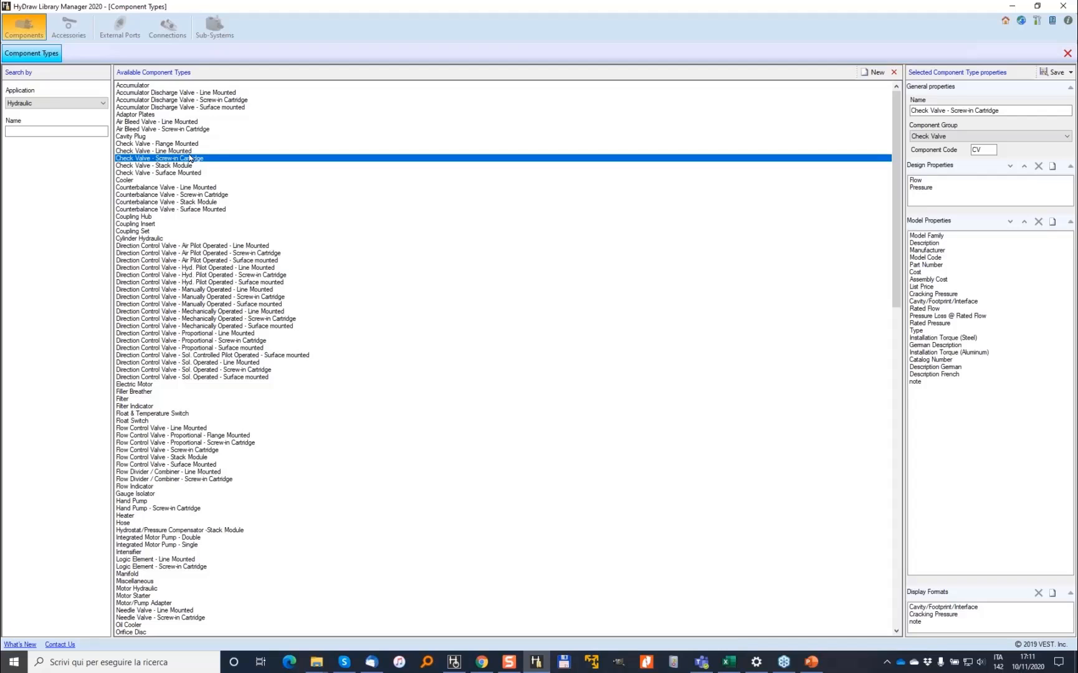
click(926, 180)
click(923, 188)
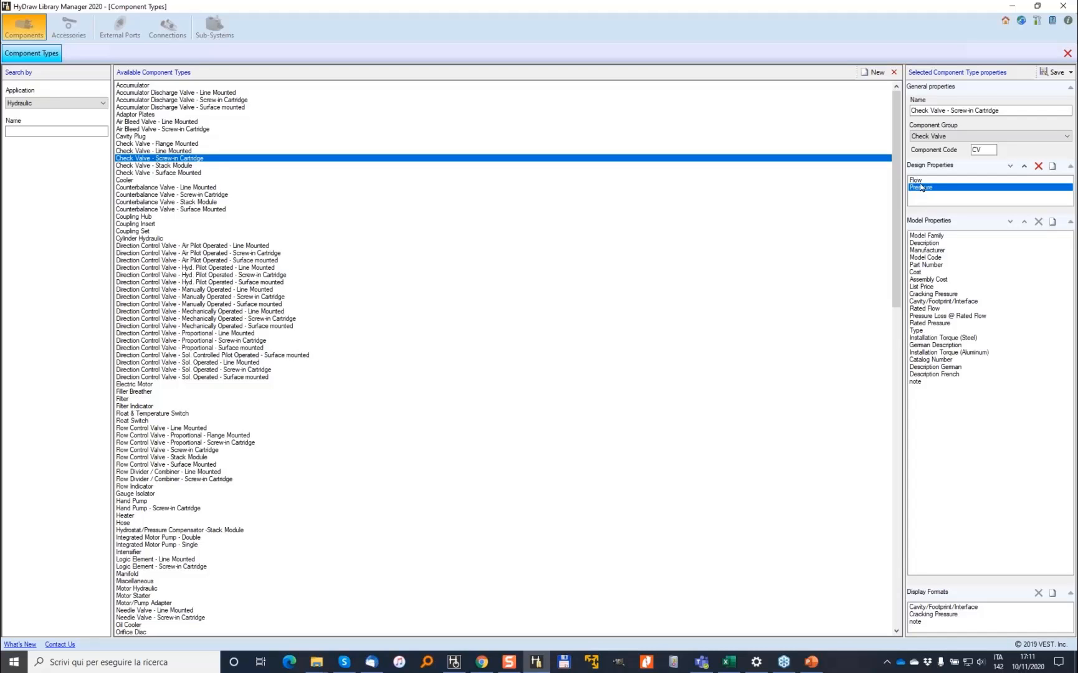
click(454, 666)
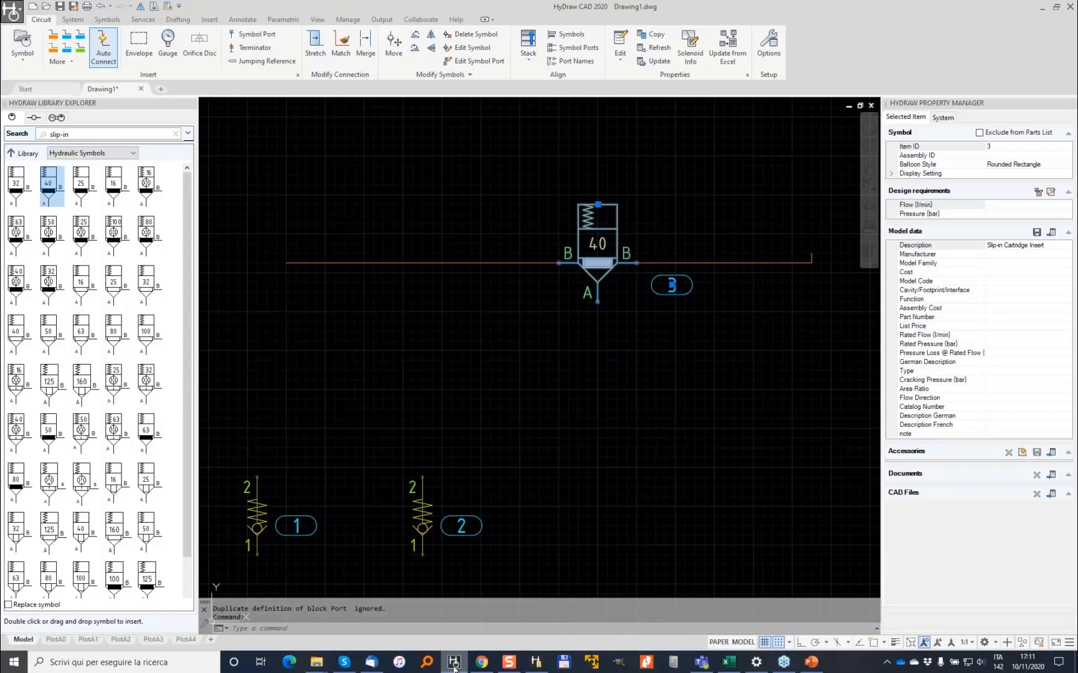
Select check valve symbol 1 in the drawing by itself and review its design requirements.
click(253, 515)
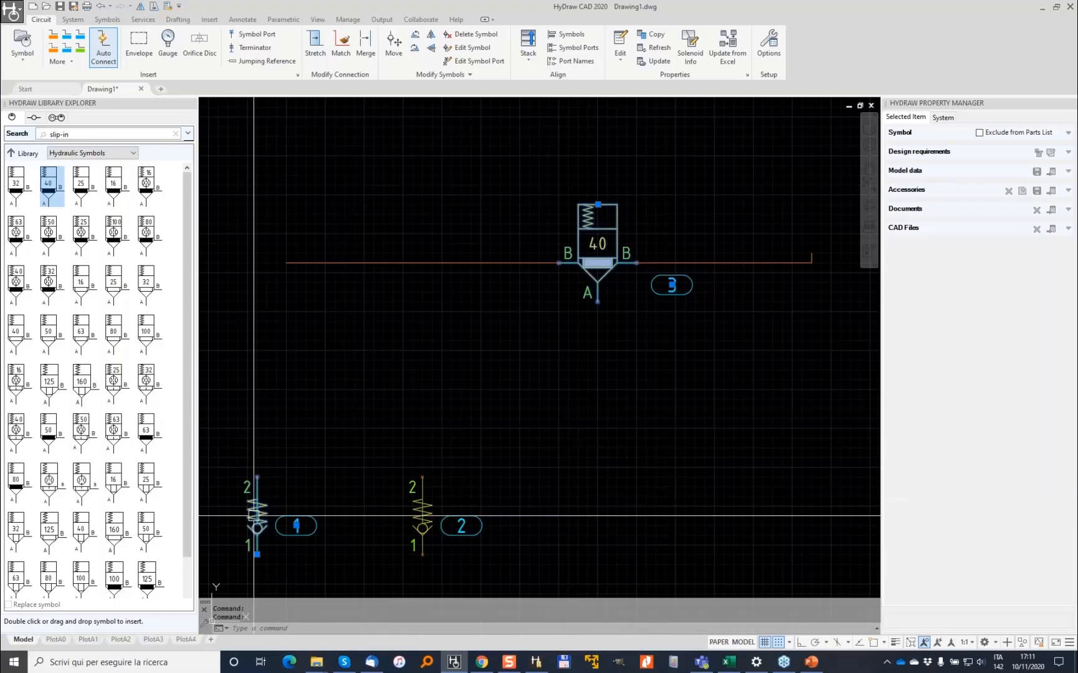
key(Escape)
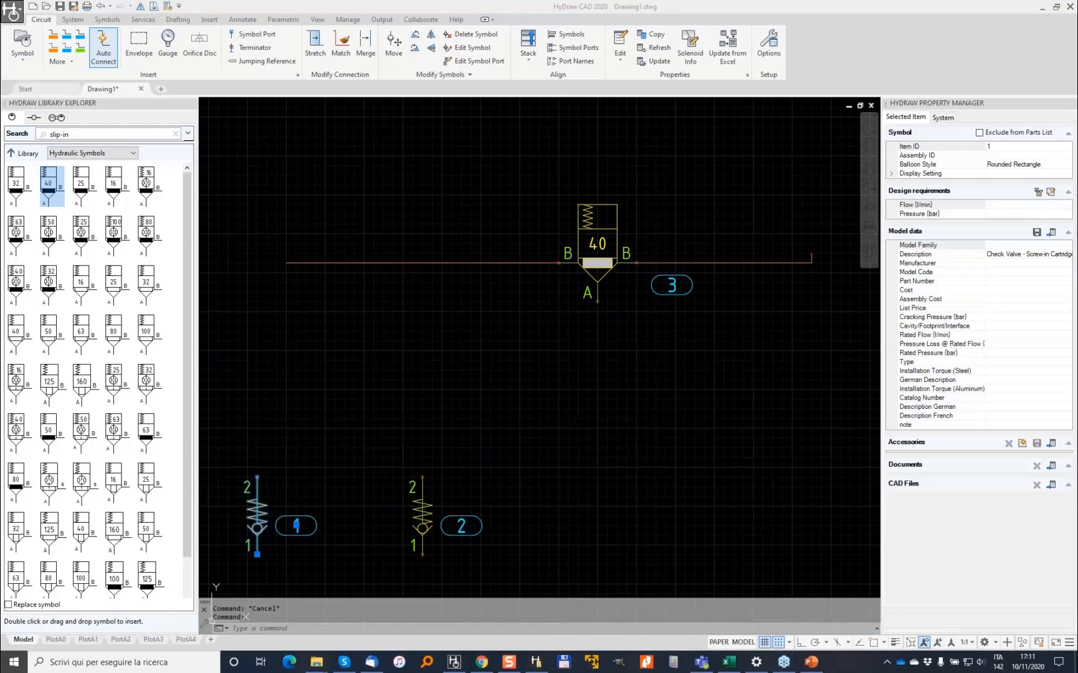
mouse_move(999, 185)
mouse_down()
mouse_move(911, 181)
mouse_move(986, 223)
mouse_move(1052, 190)
mouse_move(994, 185)
mouse_up()
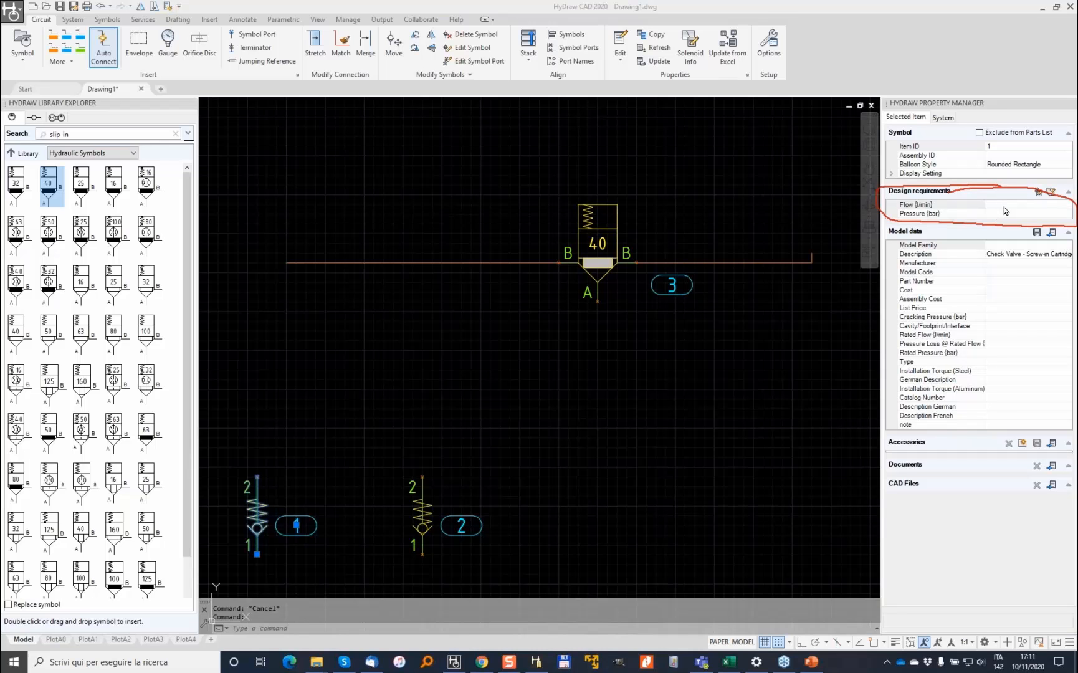
Review the cracking pressure, rated flow and rated pressure search criteria for check valve 1's library models, without choosing a model.
click(1050, 233)
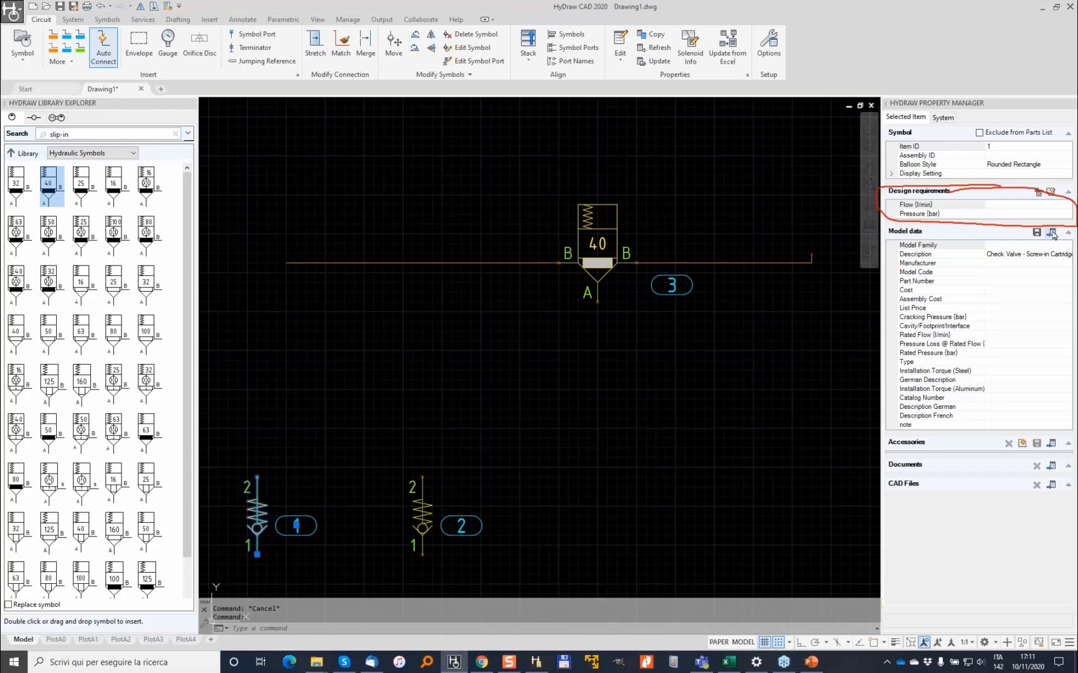
click(1050, 232)
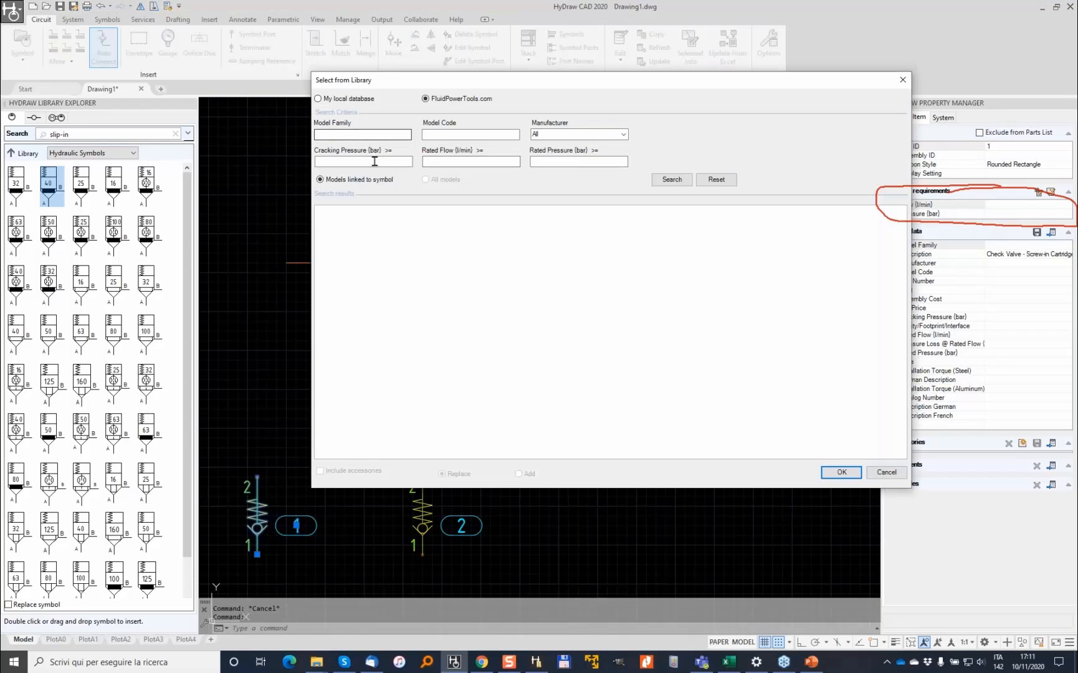
click(464, 164)
click(551, 160)
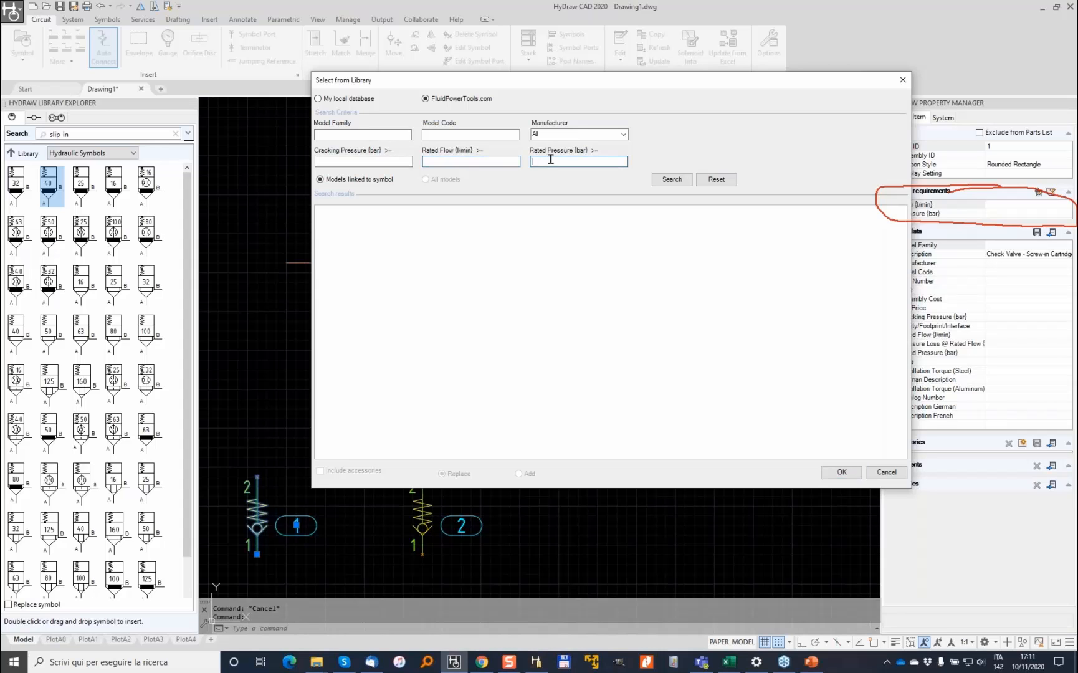
click(350, 160)
click(885, 473)
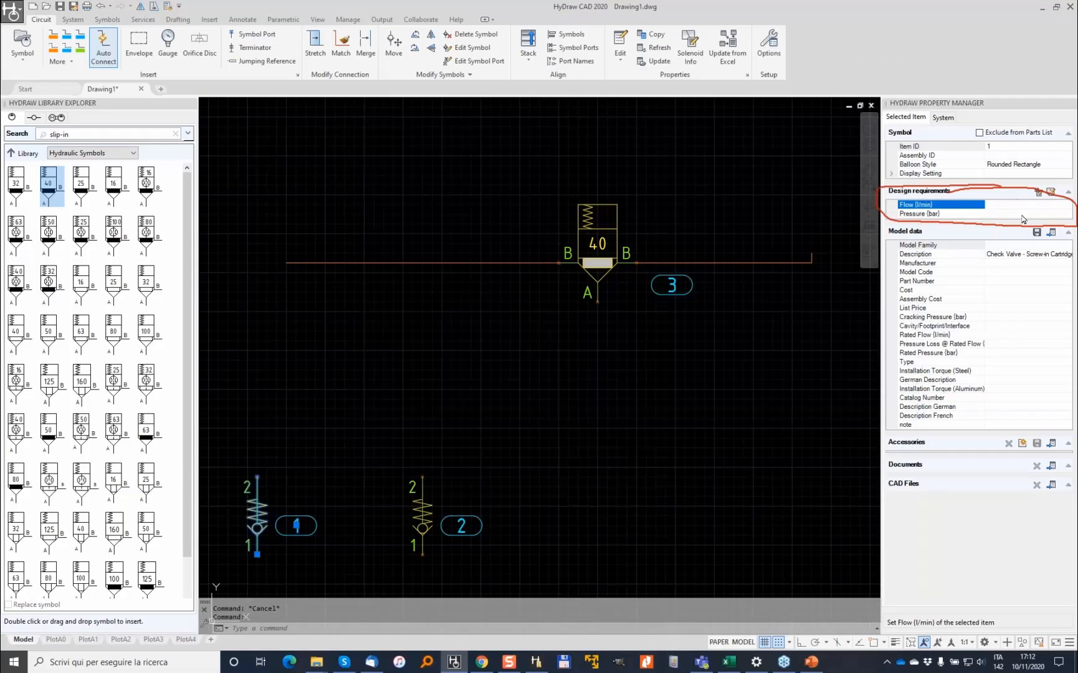
Set check valve 1's Flow design requirement to 30 l/min and check the Rated Flow criterion in its library model search.
text(30)
click(1050, 232)
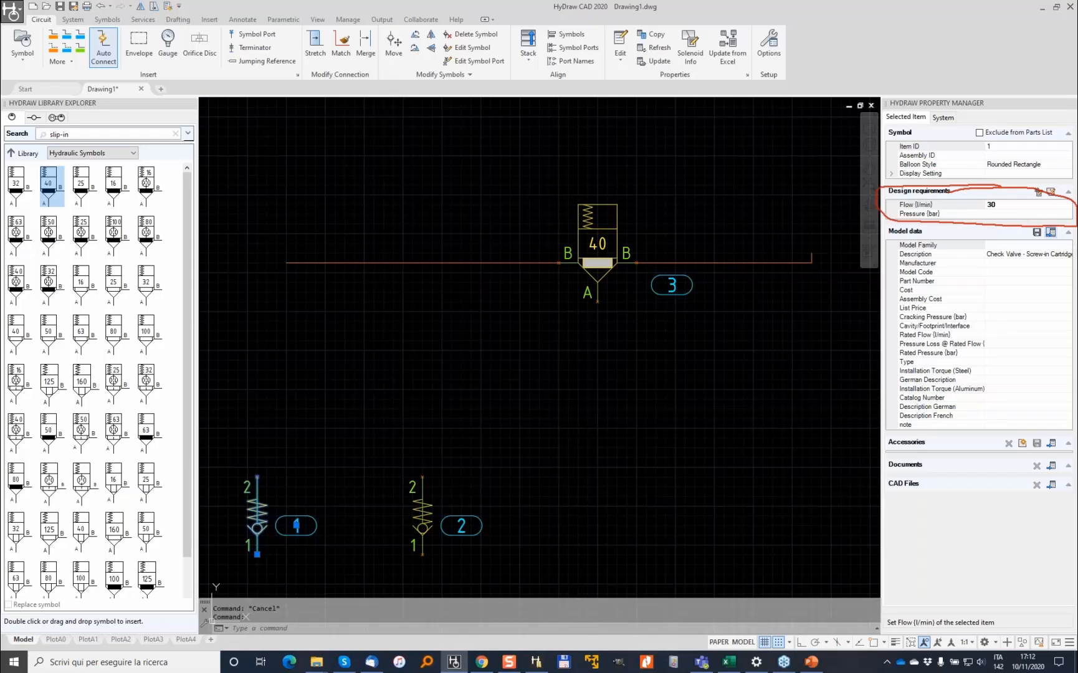
click(426, 161)
drag(426, 160, 452, 159)
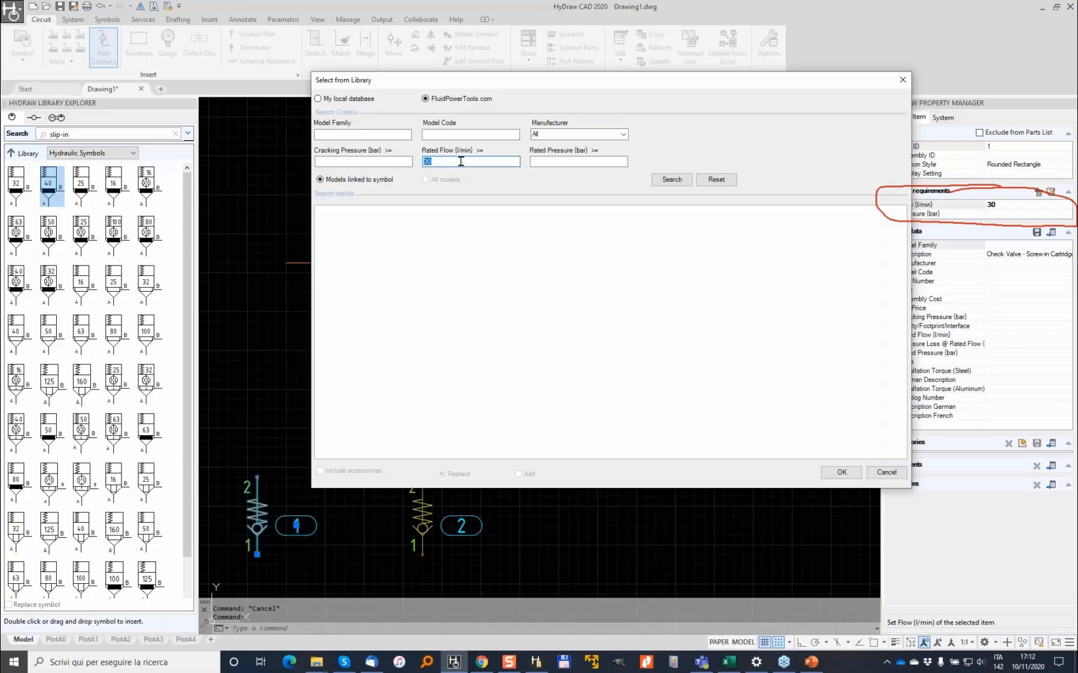
click(890, 471)
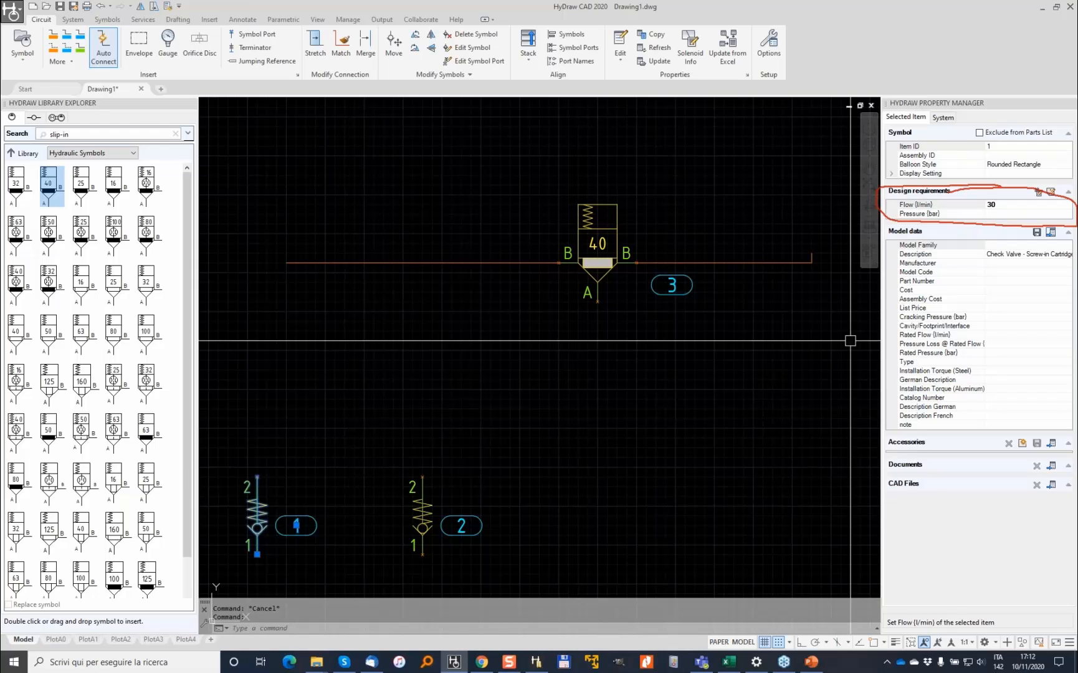
Switch to HyDraw Library Manager and examine Check Valve - Screw-in Cartridge's model properties, including Rated Flow, Catalog Number, the translated descriptions and note.
click(539, 661)
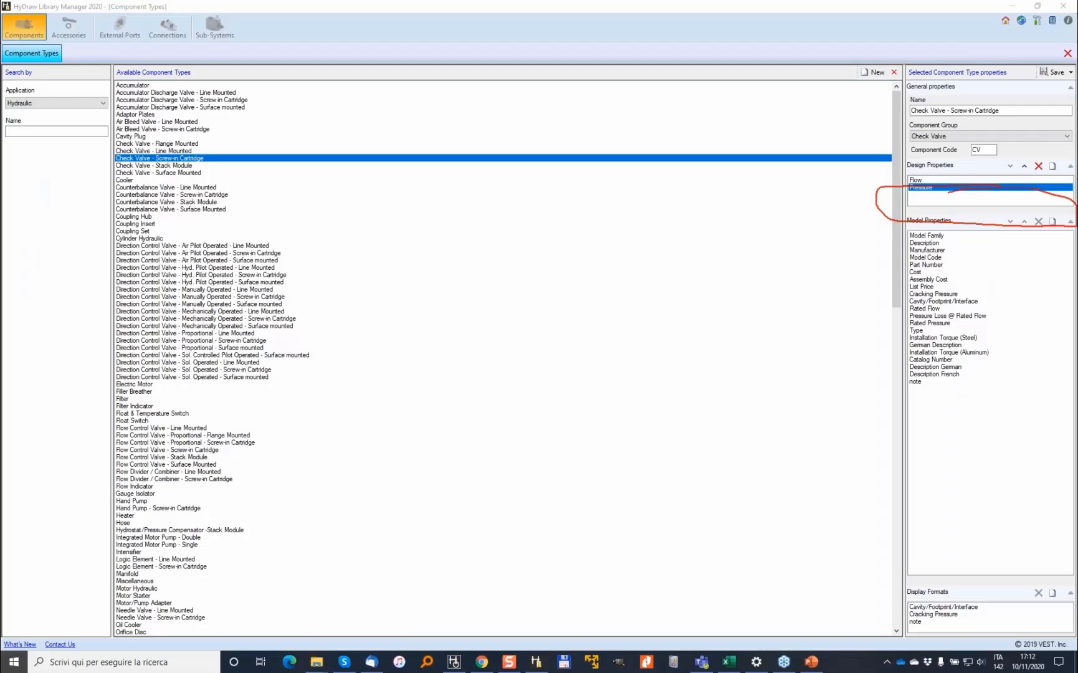
key(Escape)
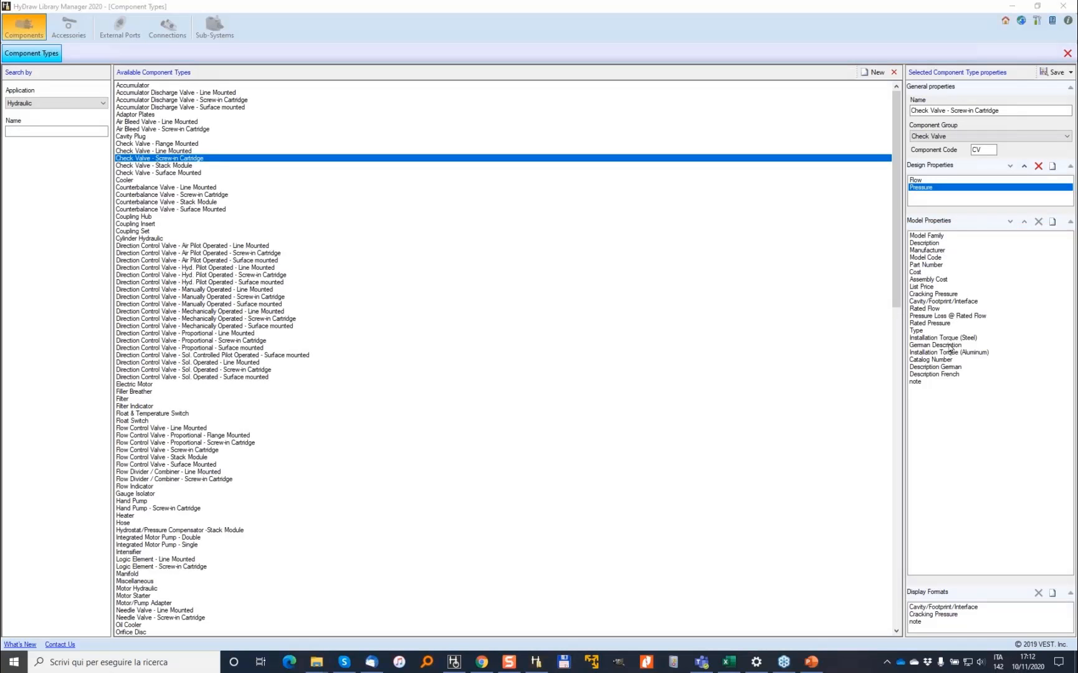
click(947, 308)
click(930, 367)
click(938, 375)
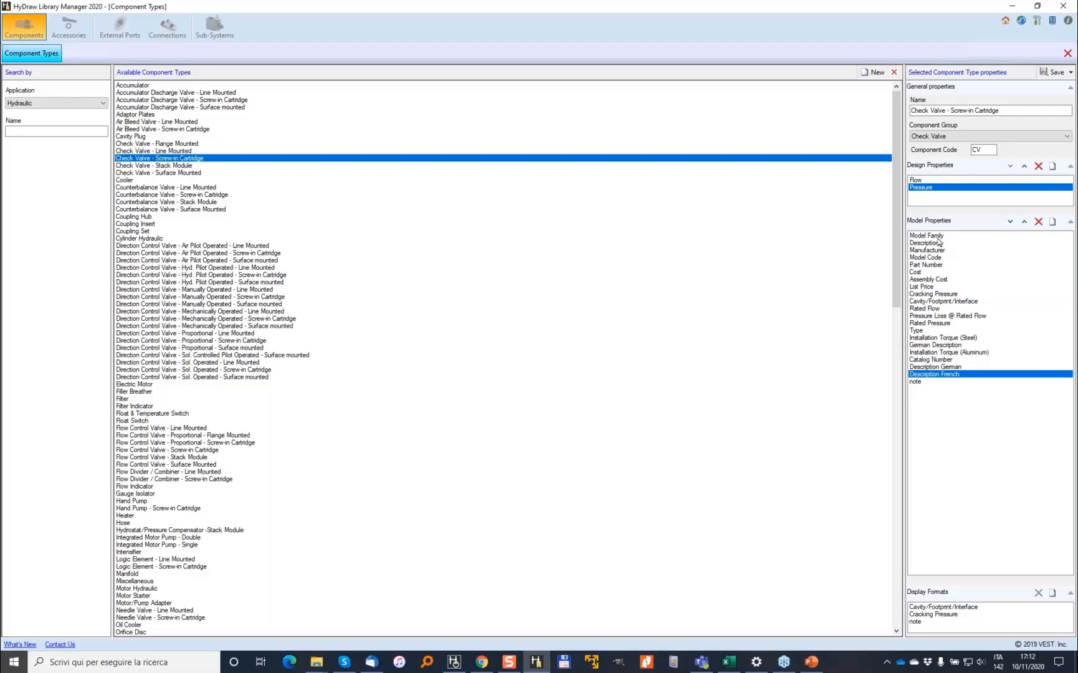
click(952, 368)
click(939, 360)
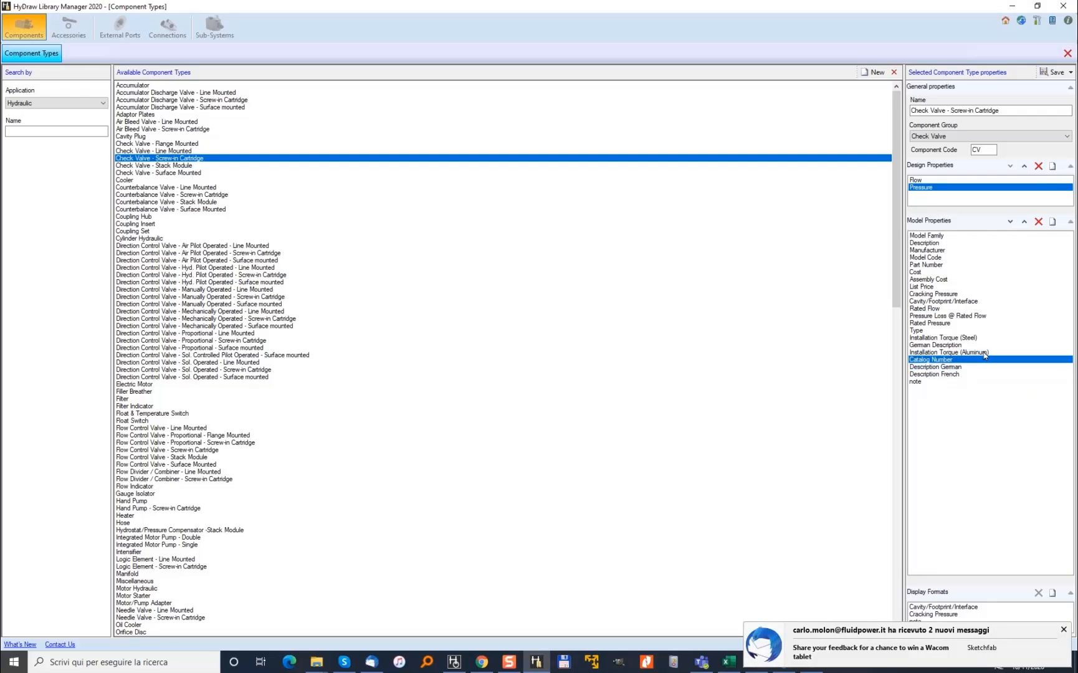
click(917, 382)
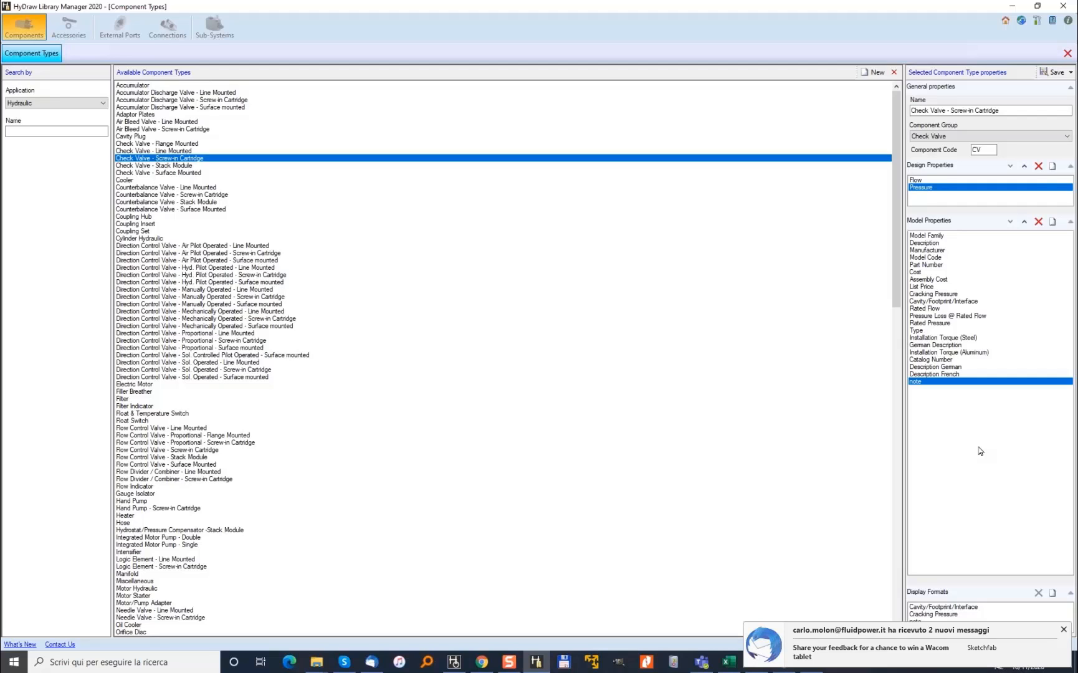
Review the selectable model properties and their definitions for Check Valve - Screw-in Cartridge, without adding any.
click(1051, 223)
mouse_move(468, 413)
mouse_down()
mouse_move(615, 404)
mouse_move(462, 406)
mouse_up()
click(616, 433)
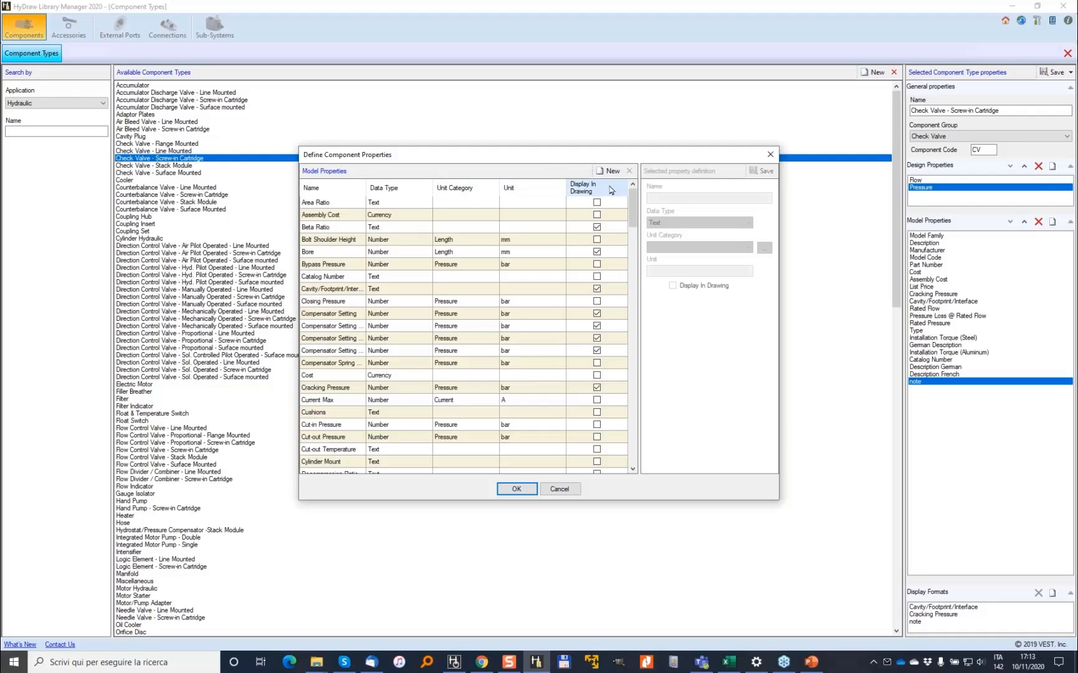
click(567, 489)
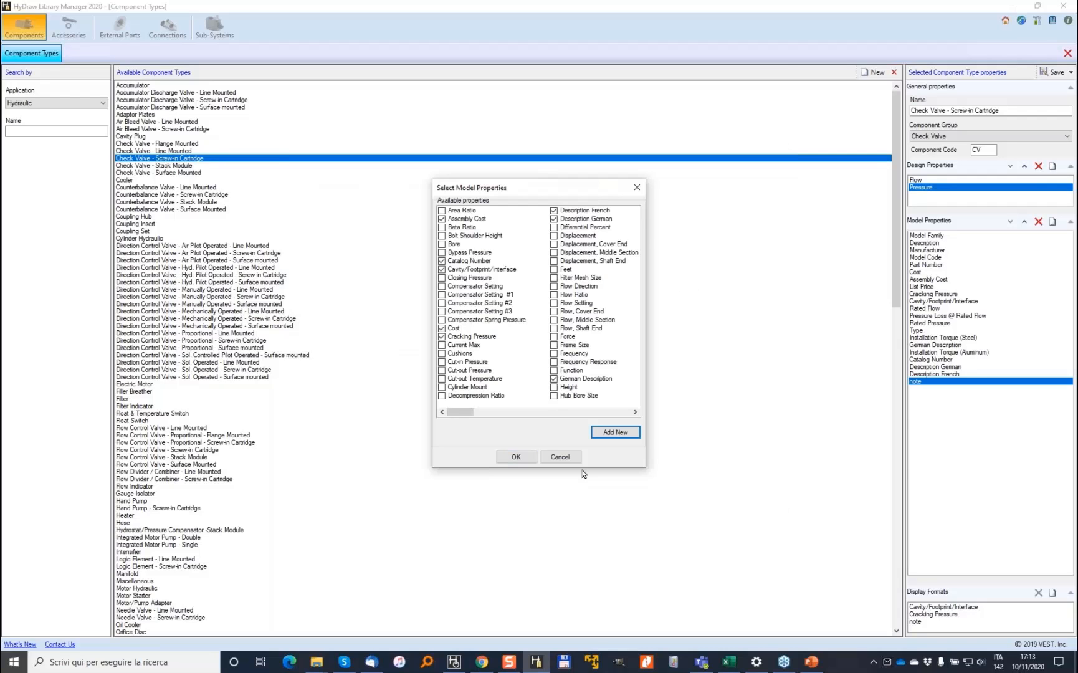
click(561, 457)
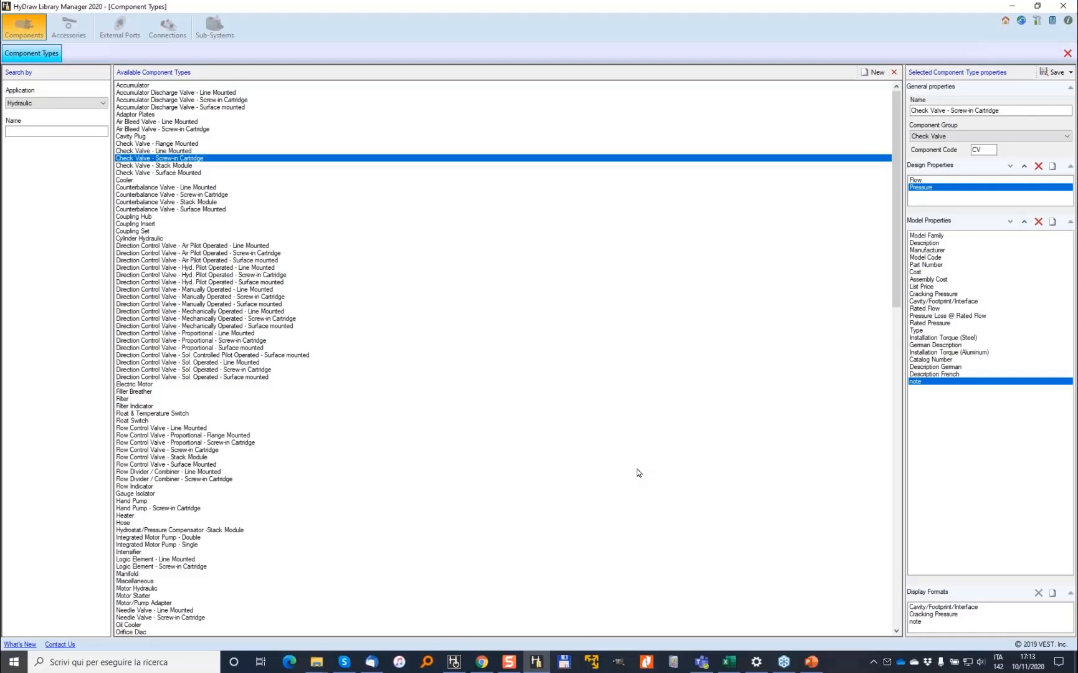
Leave the component types and browse the complete Model Properties list down to its end.
click(1067, 55)
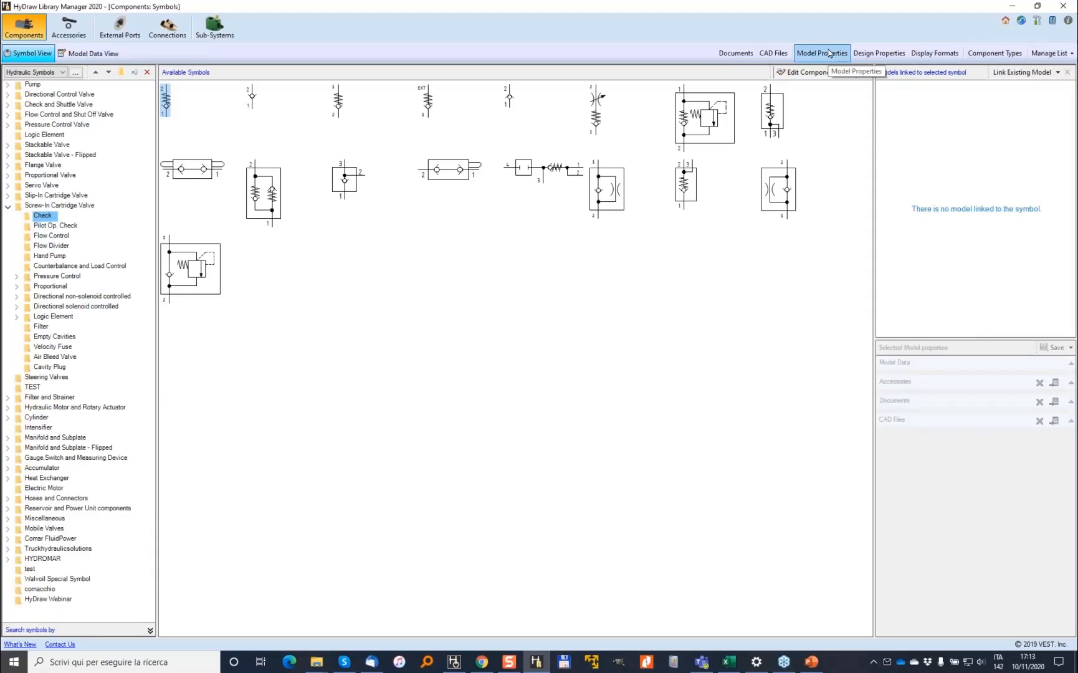
click(999, 53)
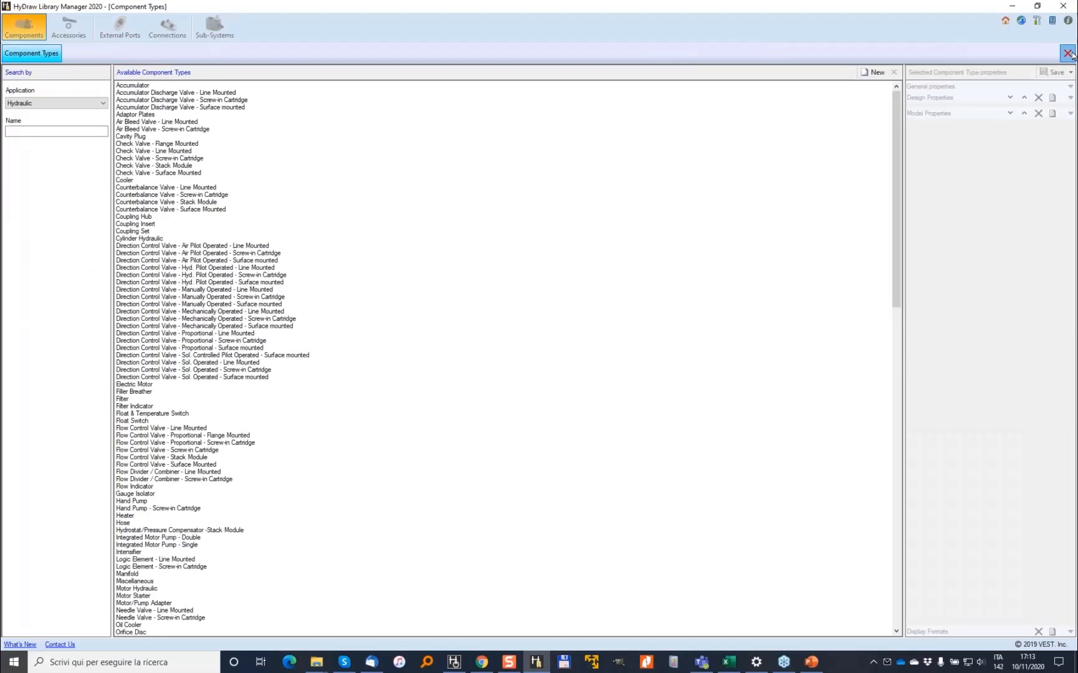
click(1067, 54)
click(832, 54)
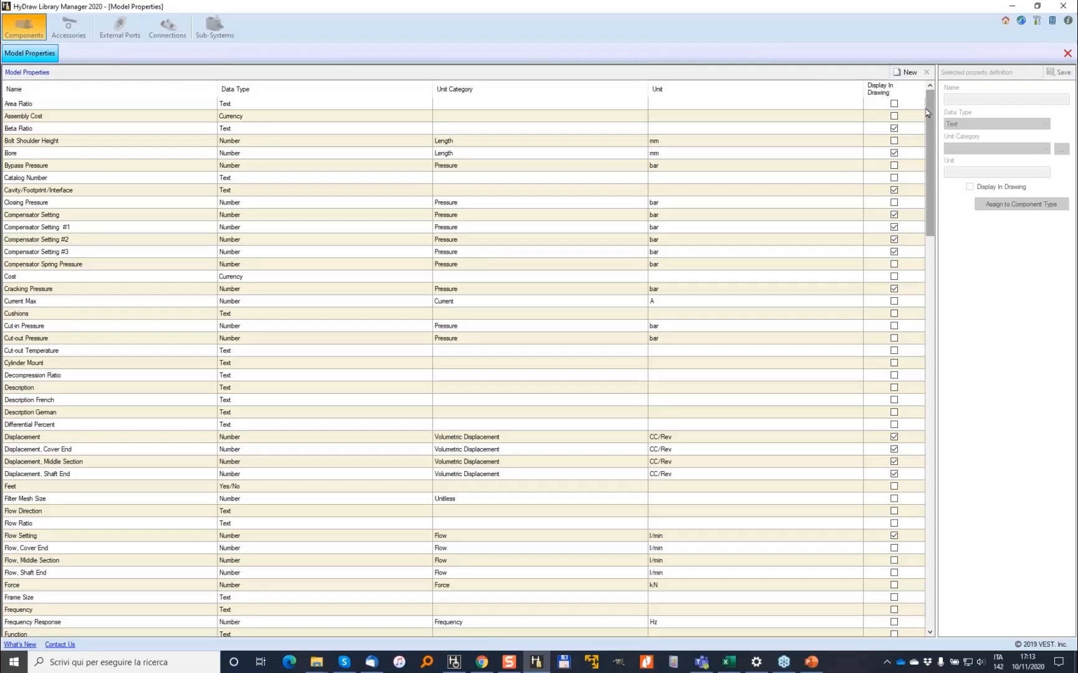
drag(931, 103, 953, 597)
click(56, 243)
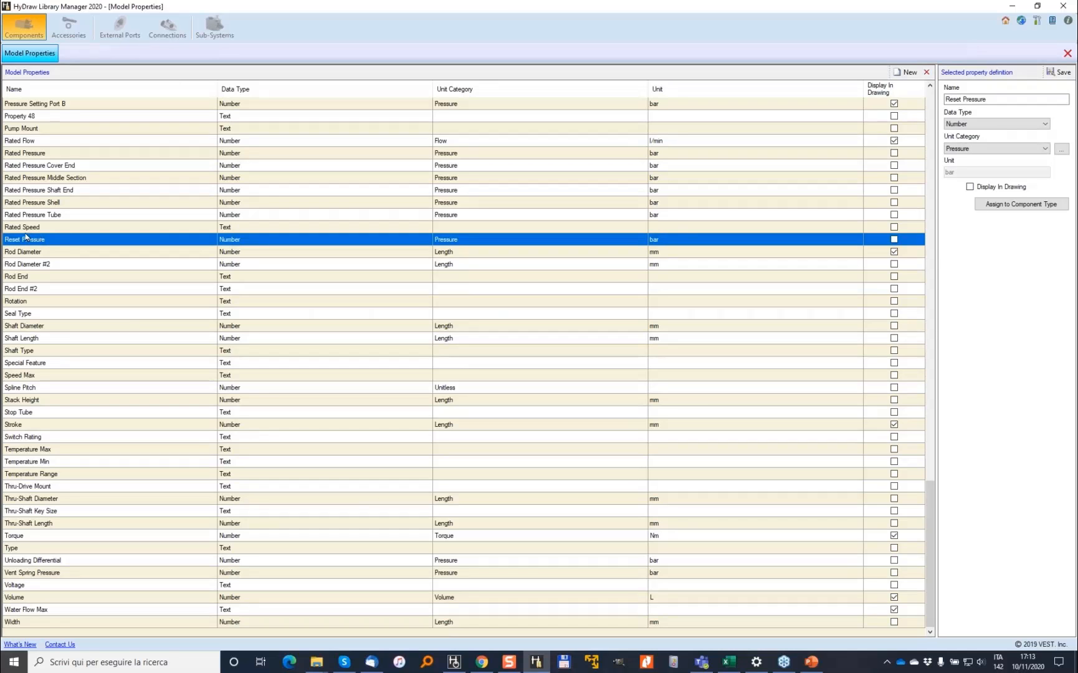
Create a new text model property named Description Swedish.
click(908, 72)
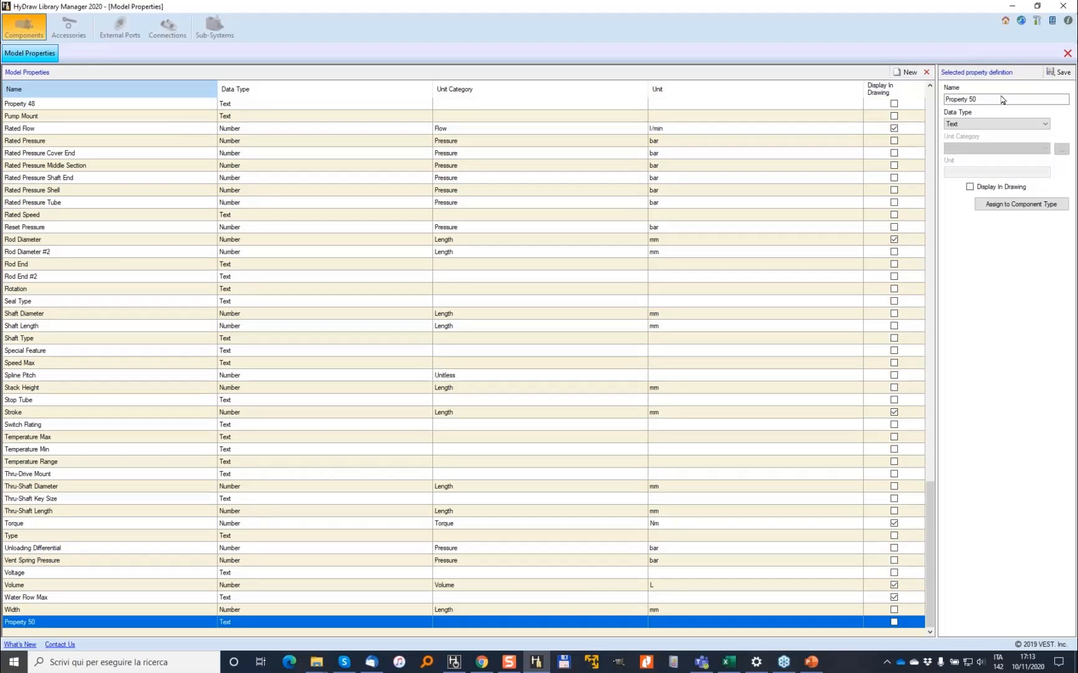
drag(1001, 99, 945, 99)
text(Desc)
key(BackSpace)
text(scription Swed)
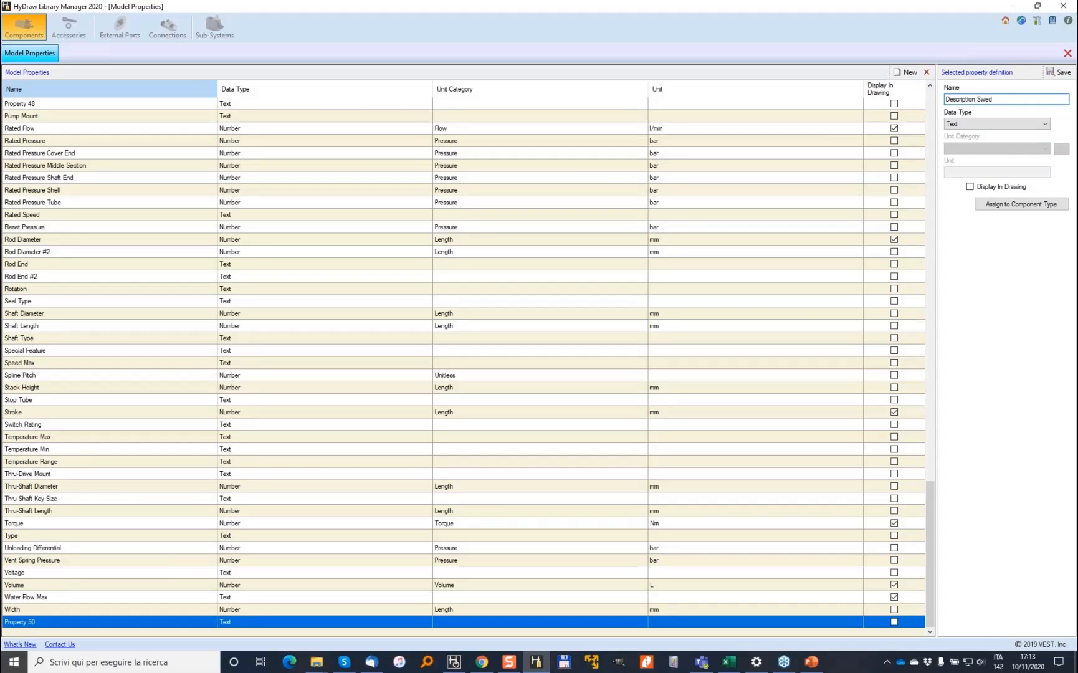
text(ish)
Assign the Description Swedish property to all hydraulic component types as the last property.
click(1020, 205)
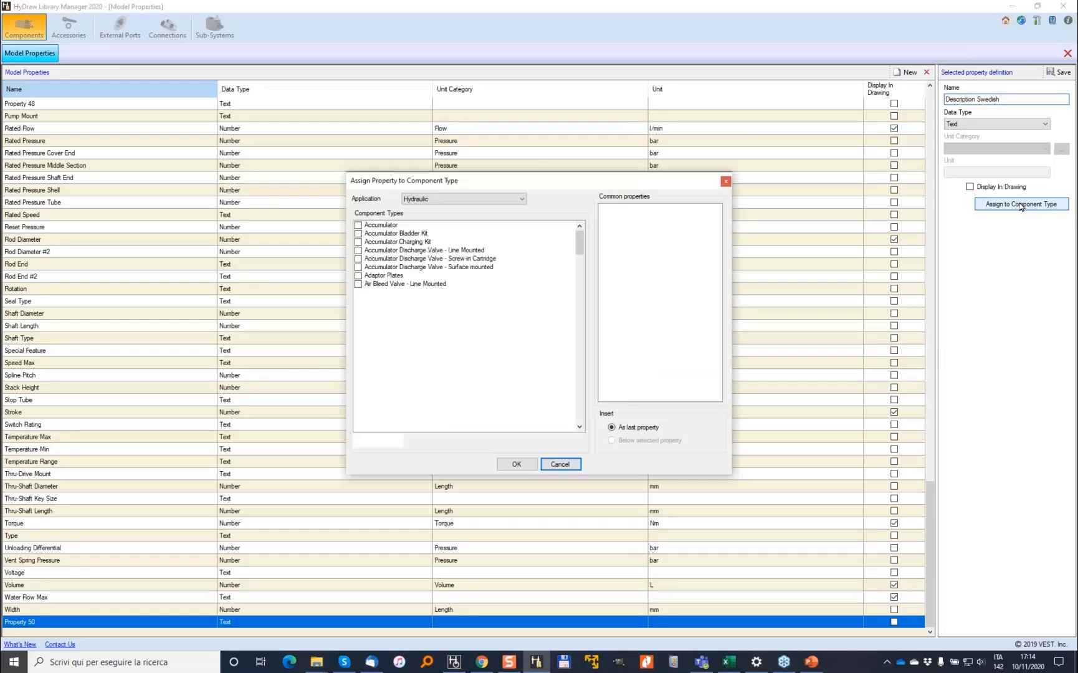
click(376, 440)
click(517, 464)
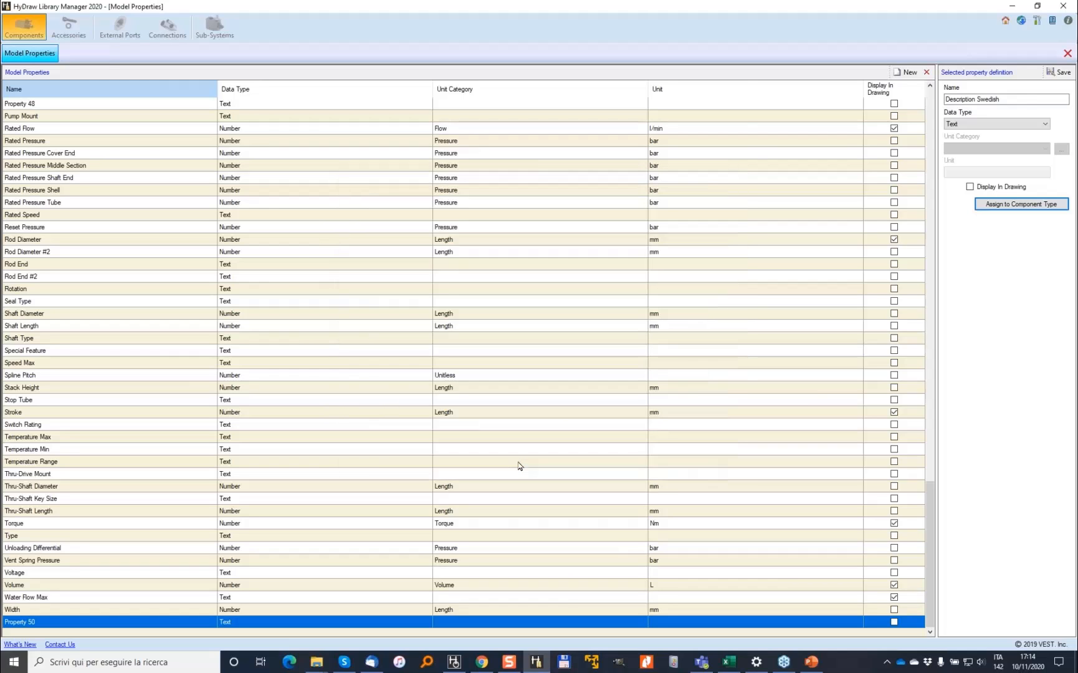
Try unassigning the property from Accumulator Charging Kit, Air Bleed Valve - Screw-in Cartridge, Check Valve - Stack Module and Counterbalance Valve - Line Mounted.
click(1027, 204)
click(367, 243)
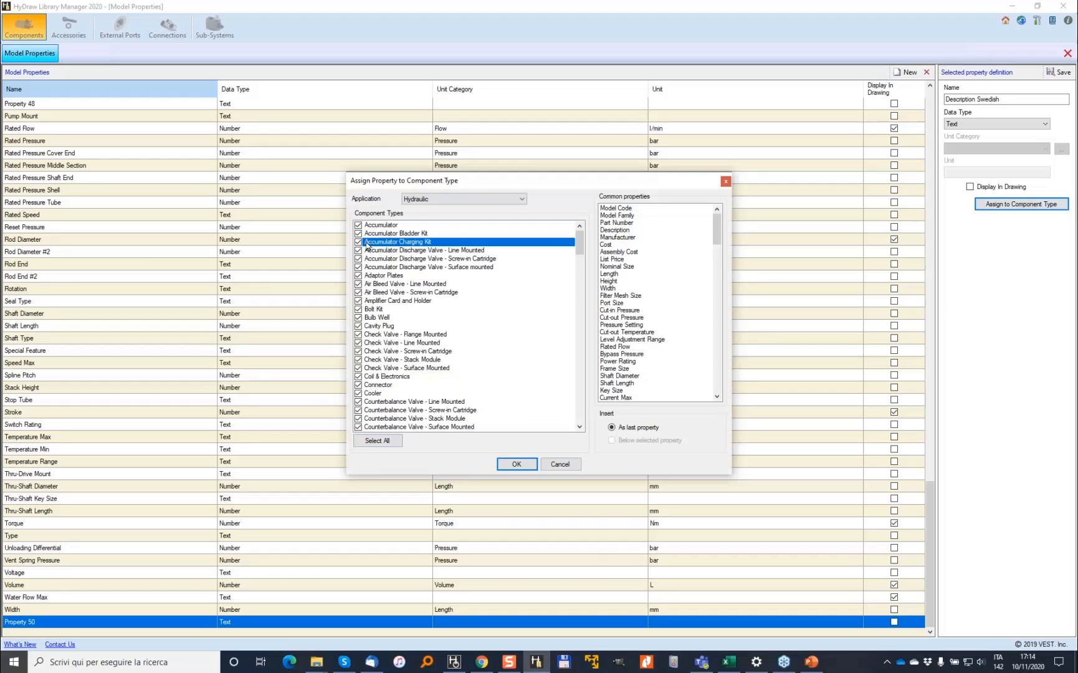
click(367, 243)
double_click(376, 292)
double_click(376, 359)
double_click(376, 401)
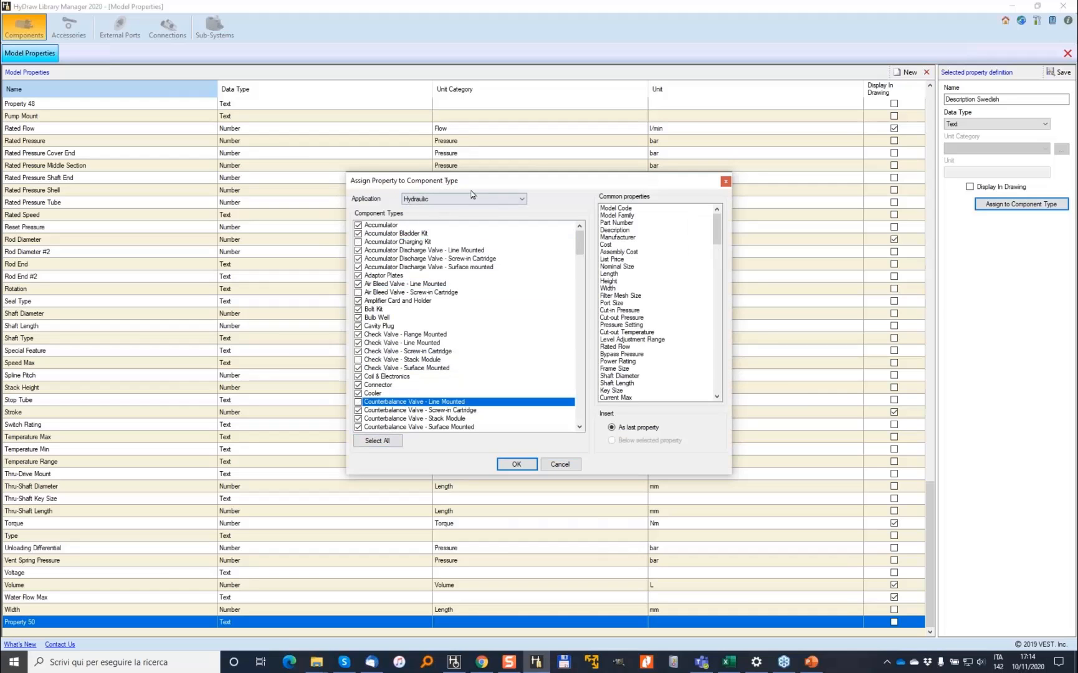
click(560, 465)
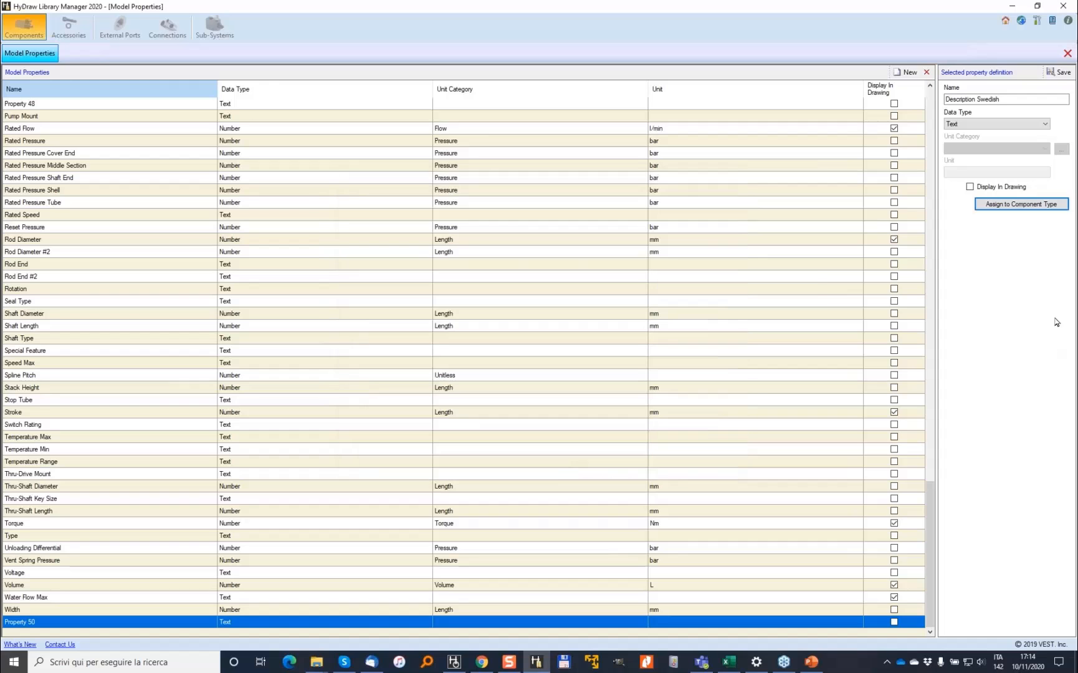
Save the Description Swedish property and switch back to HyDraw CAD.
click(1060, 73)
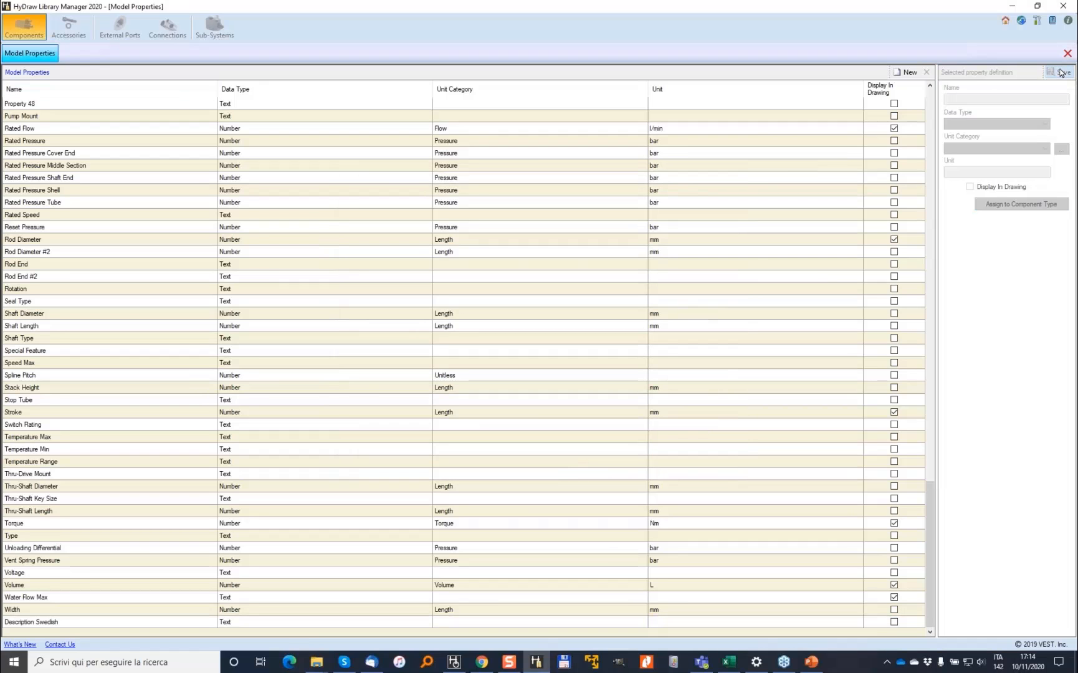
click(454, 662)
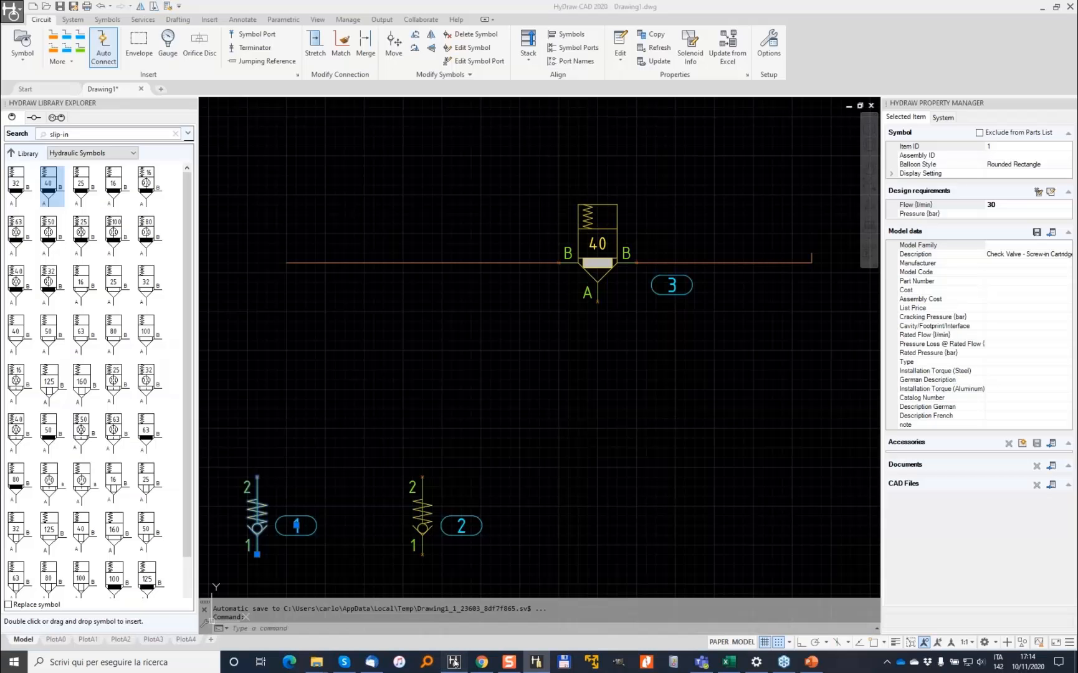
Insert a size 80 slip-in cartridge below the size 40 cartridge and a size 25 one beside it to check their model data.
double_click(114, 331)
click(715, 438)
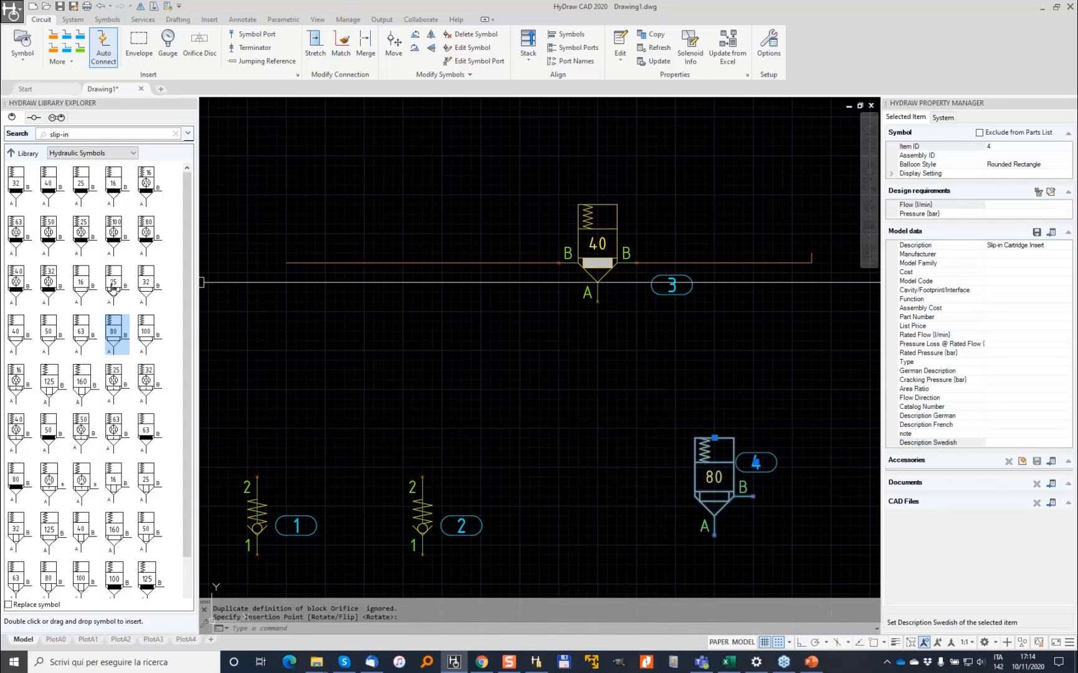
double_click(114, 284)
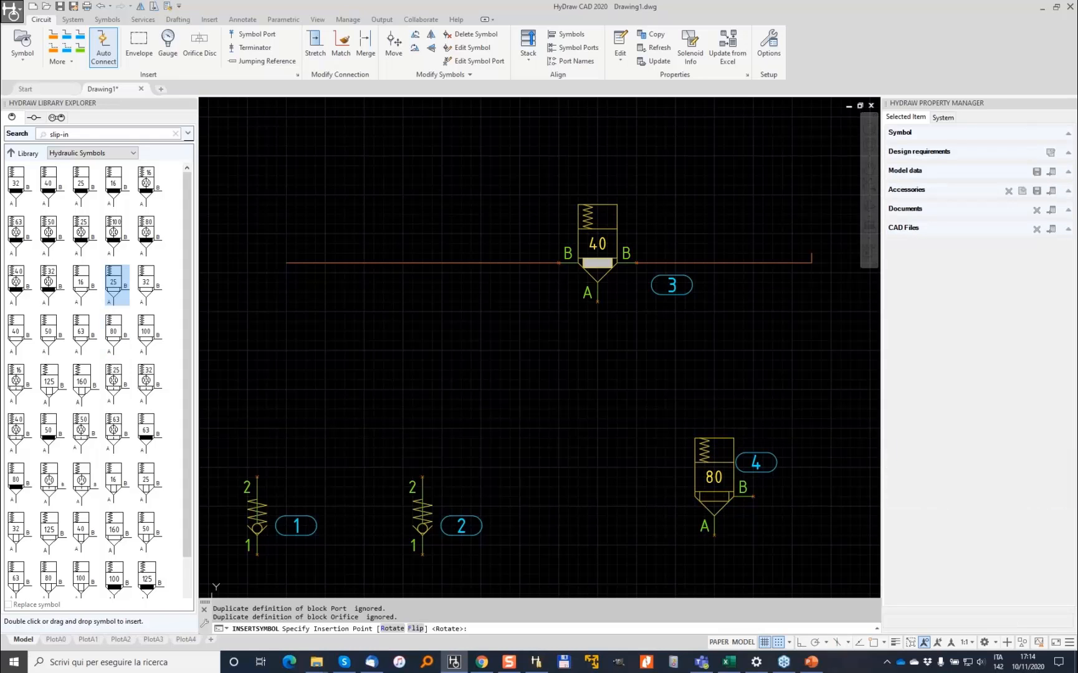
click(461, 175)
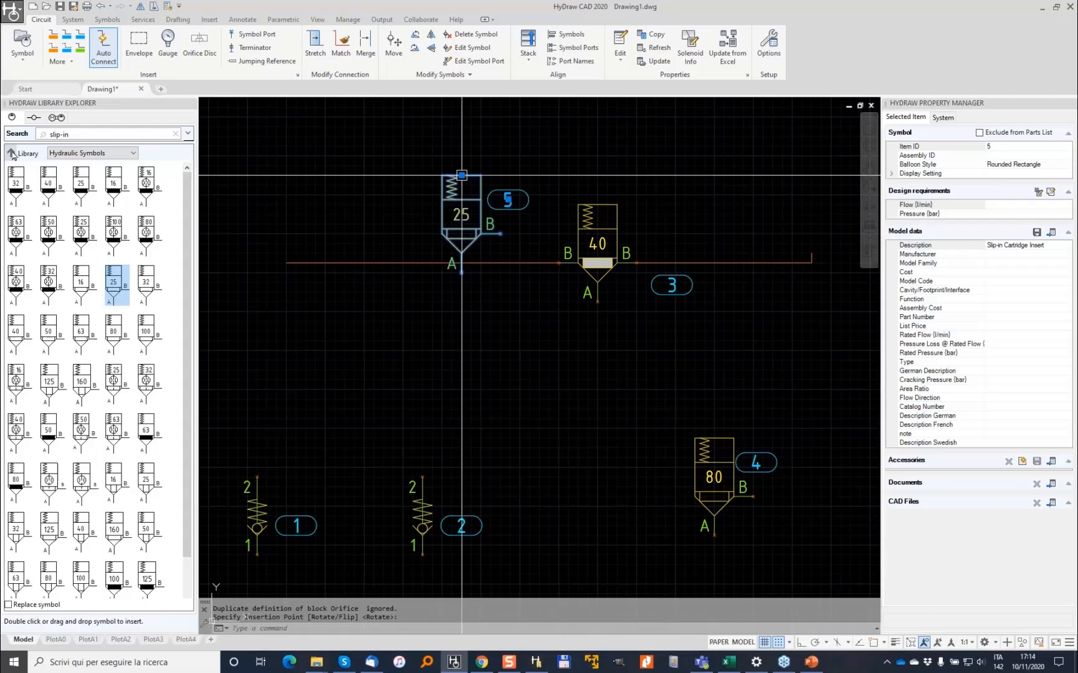
Clear the symbol search and insert a solenoid-operated directional control valve with ports A, B, P and T below the size 40 cartridge.
click(177, 134)
double_click(36, 325)
click(58, 198)
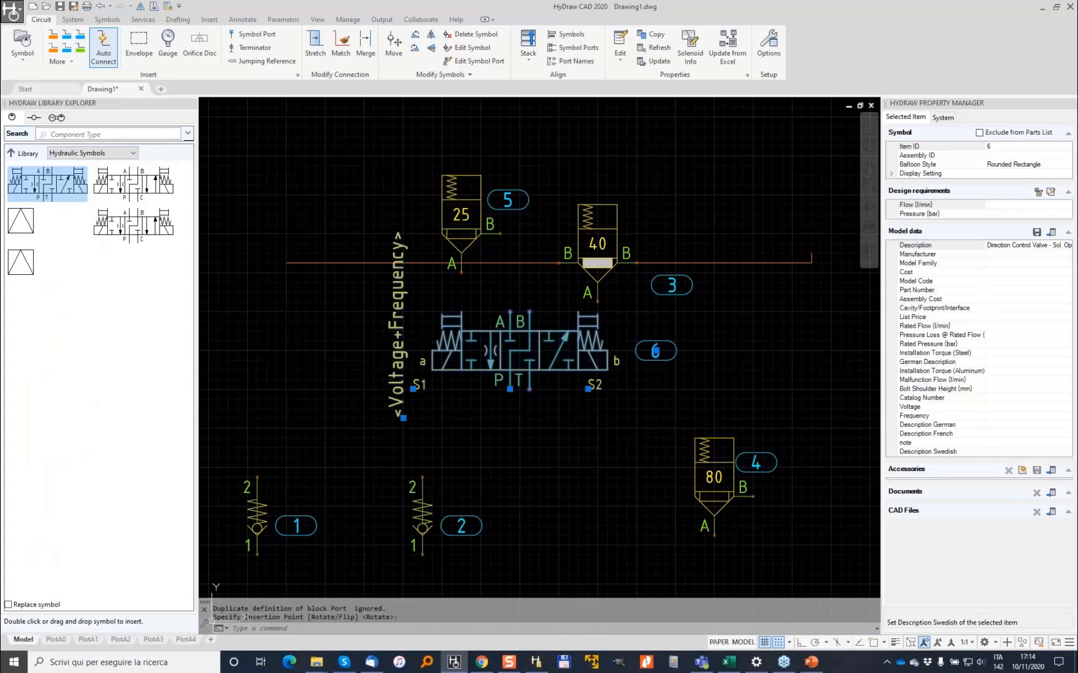
Delete the solenoid-operated directional control valve below the size 40 cartridge.
key(Escape)
key(Escape)
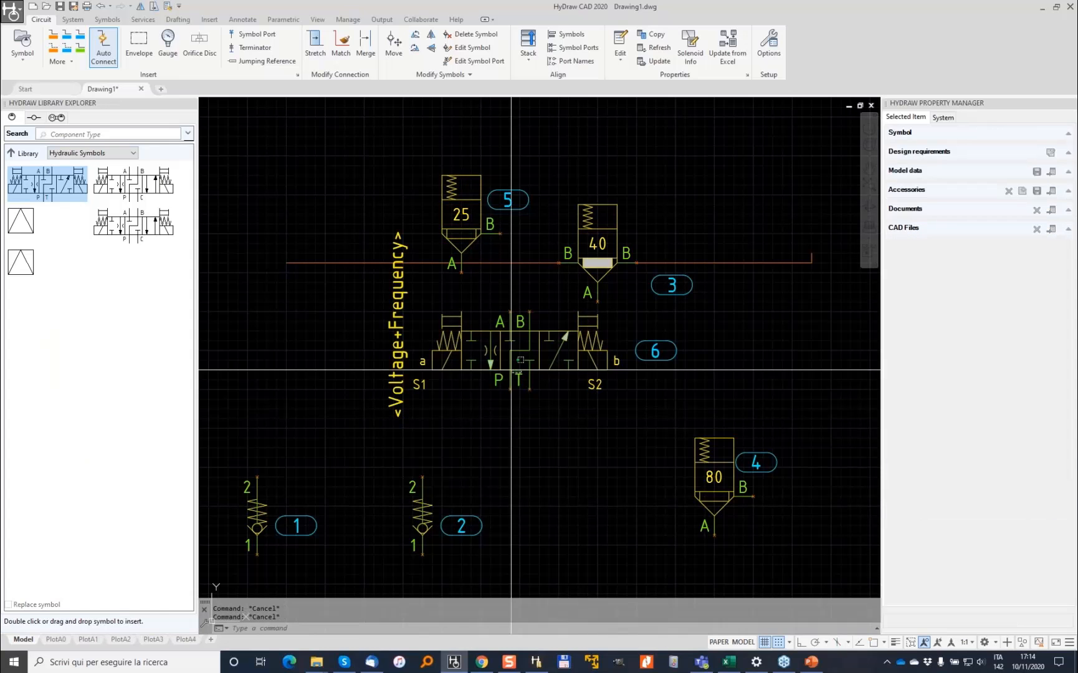
click(510, 369)
key(Delete)
scroll(385, 367, down, 1)
scroll(343, 359, up, 1)
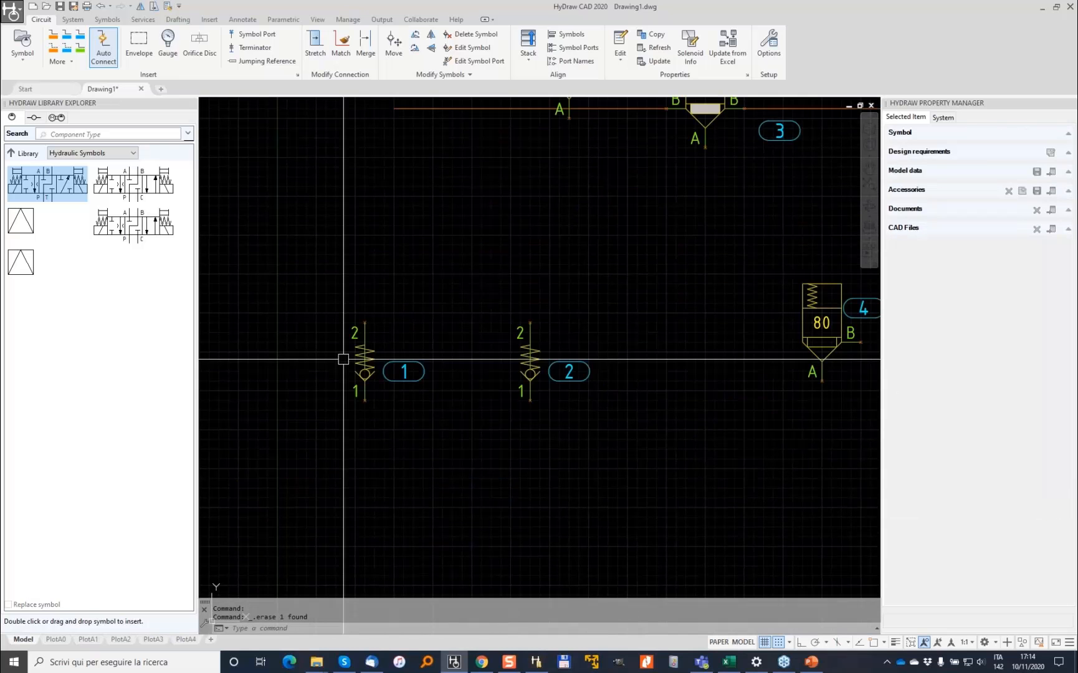
Examine the model data of check valve 1 and mark the valve and the Update command in red.
click(357, 357)
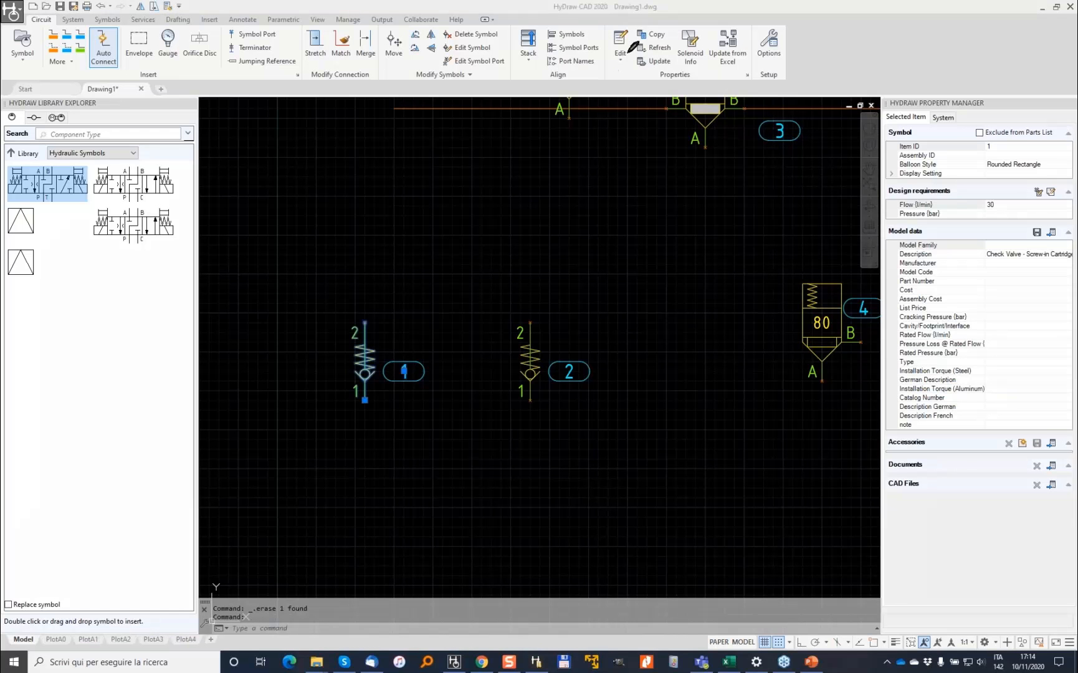
mouse_move(352, 314)
mouse_down()
mouse_move(333, 382)
mouse_move(409, 319)
mouse_move(317, 324)
mouse_up()
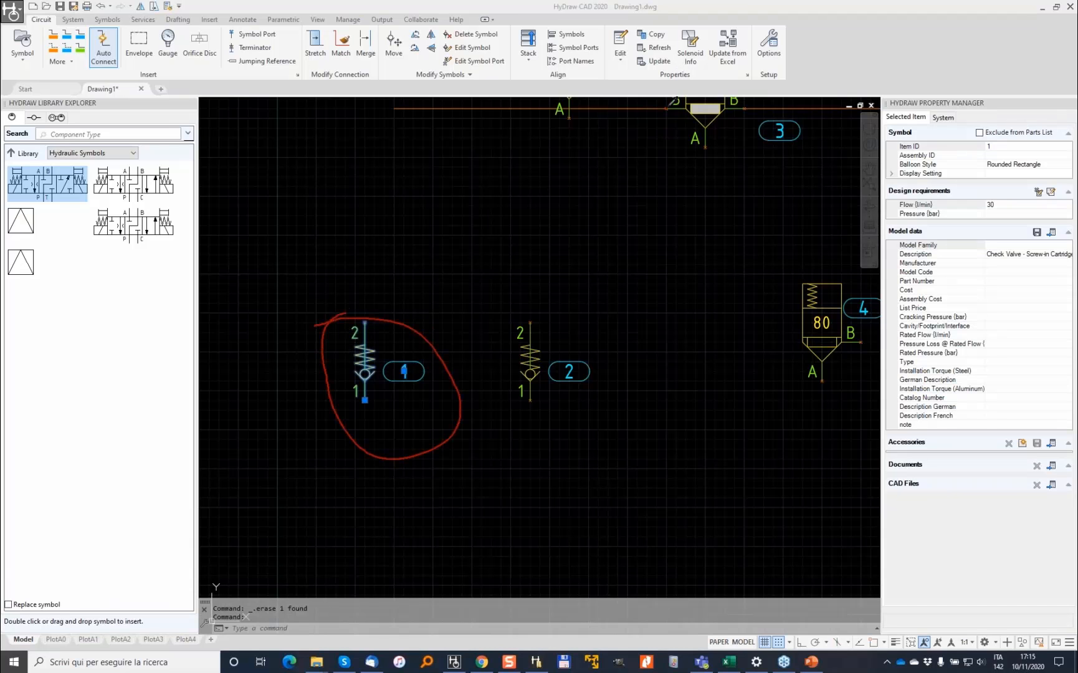
mouse_move(678, 43)
mouse_down()
mouse_move(645, 39)
mouse_move(666, 76)
mouse_move(667, 40)
mouse_up()
drag(608, 138, 636, 97)
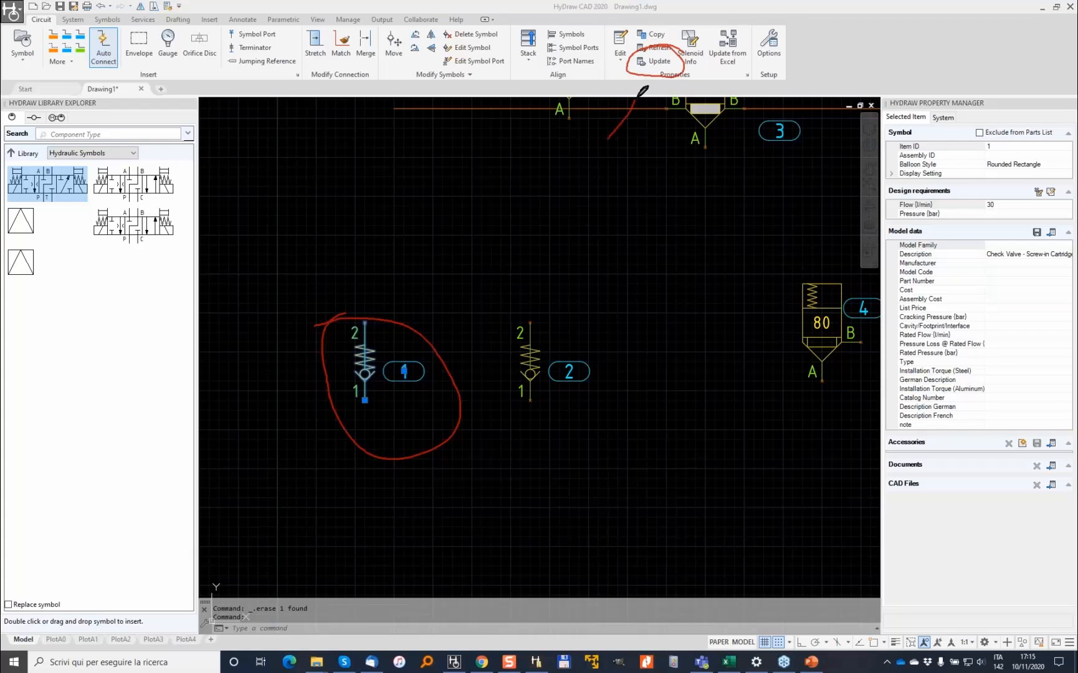
click(659, 61)
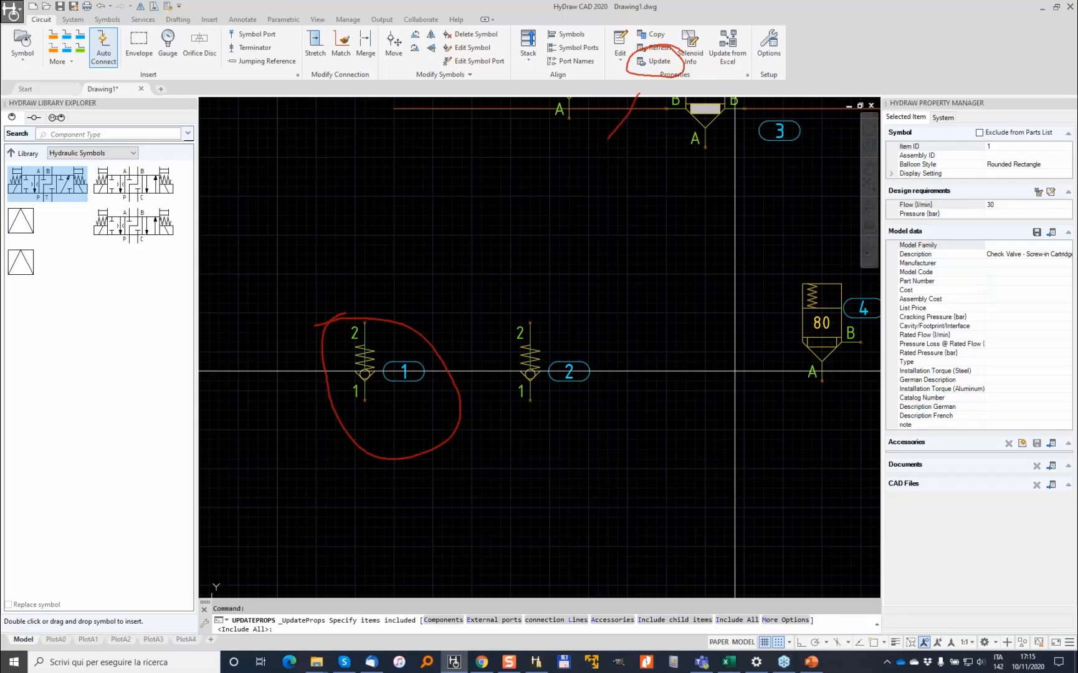
scroll(735, 370, down, 2)
key(Escape)
key(Escape)
Update the properties of all symbols and connections in the drawing, using the Include All option.
click(655, 62)
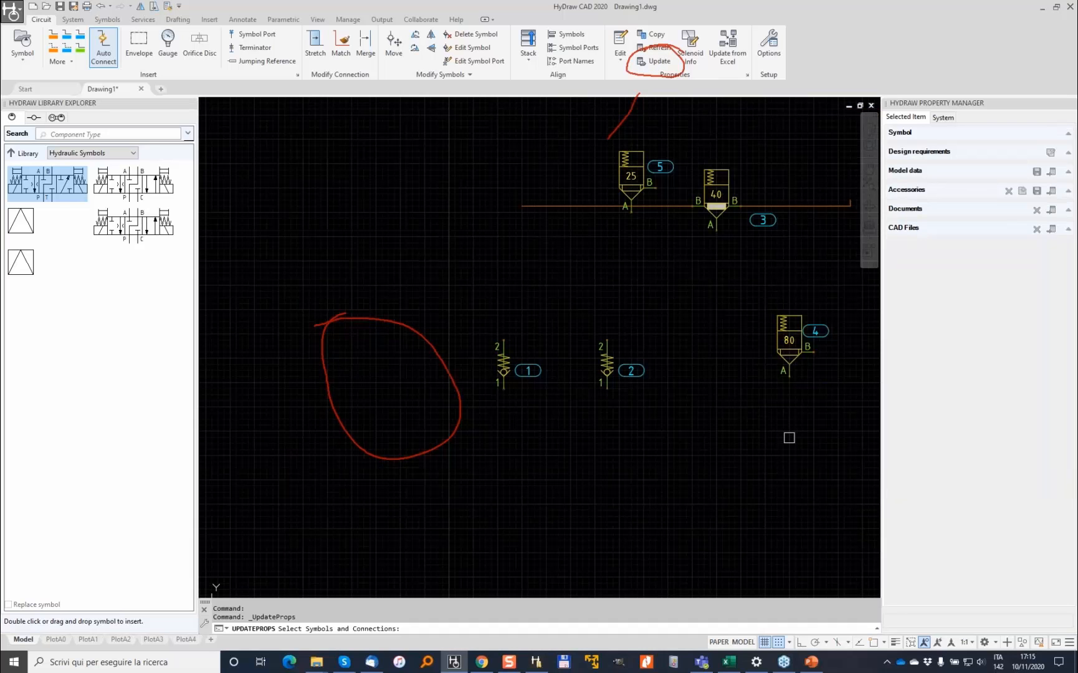
click(827, 514)
click(509, 299)
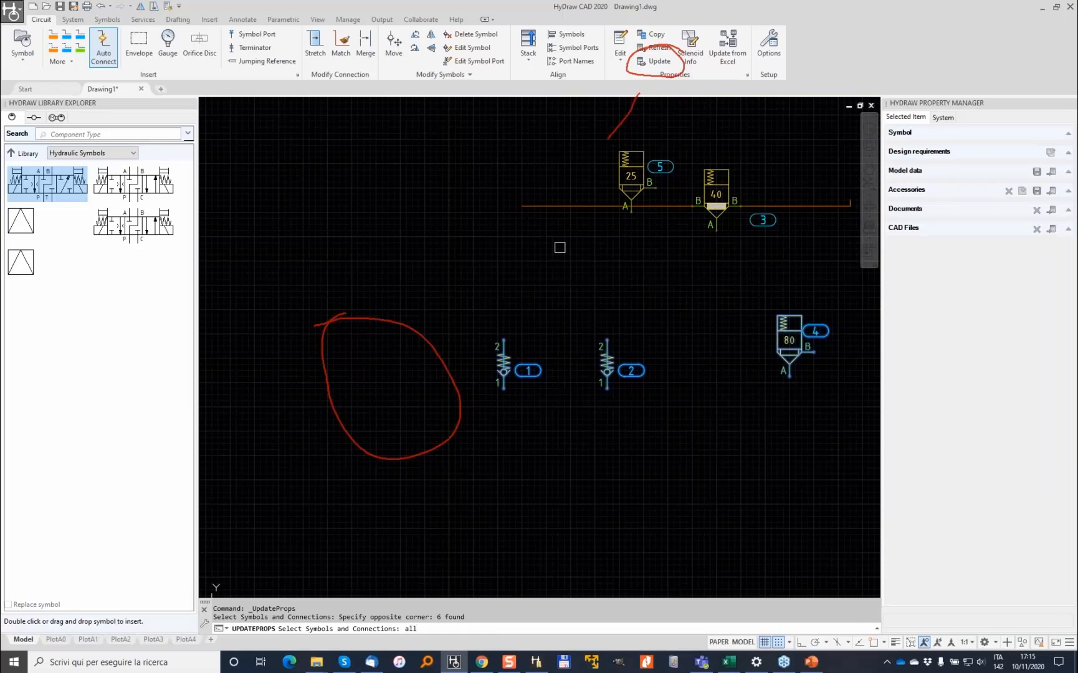
text(all)
key(Return)
key(Return)
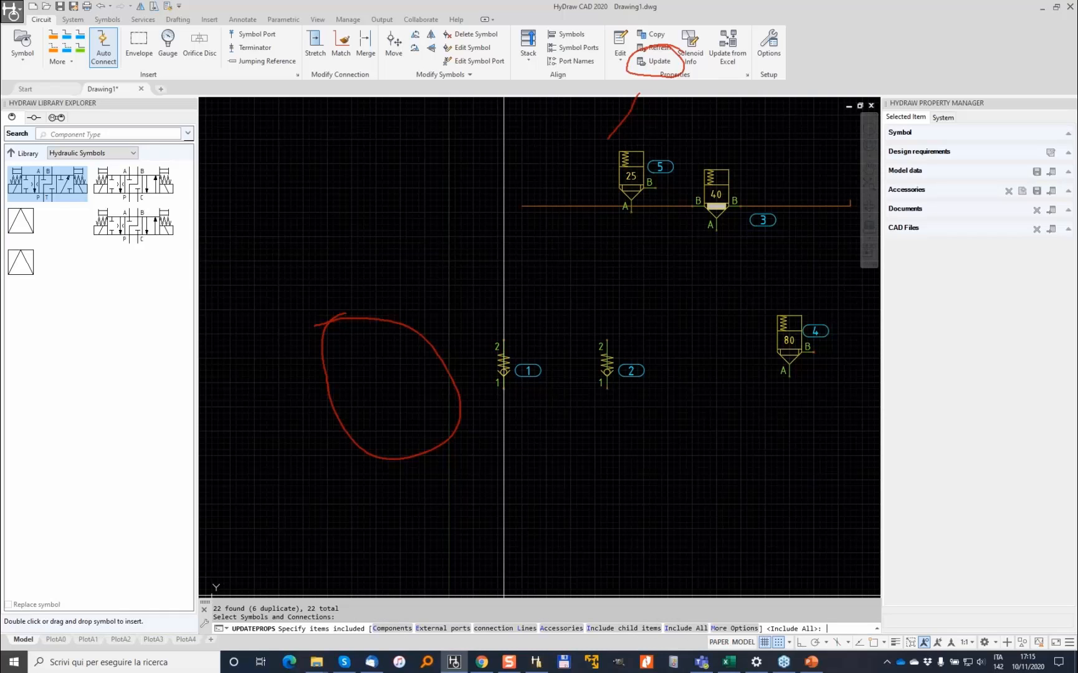
click(685, 628)
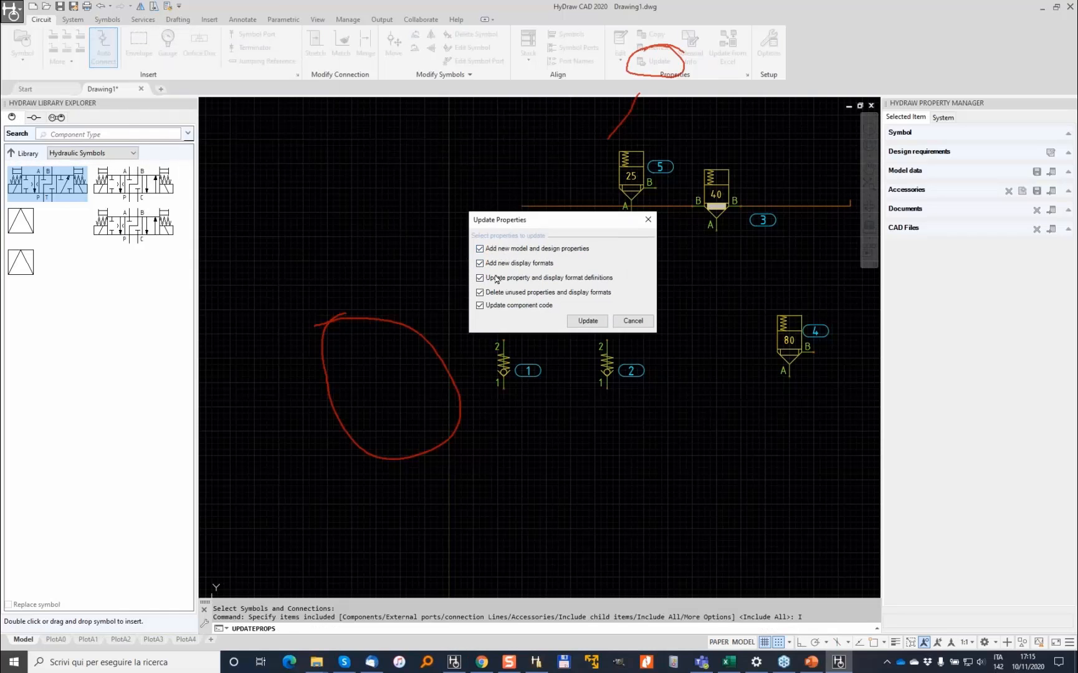
click(588, 321)
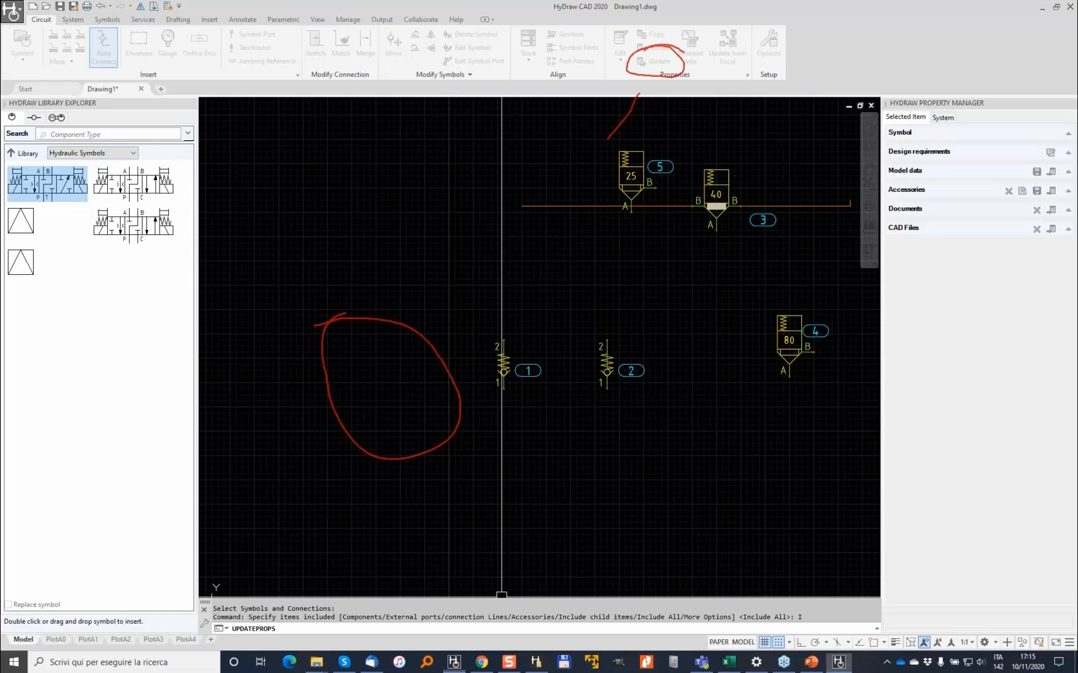
Check the model data of check valve 1 for the Description Swedish property and clear the red markings.
click(497, 363)
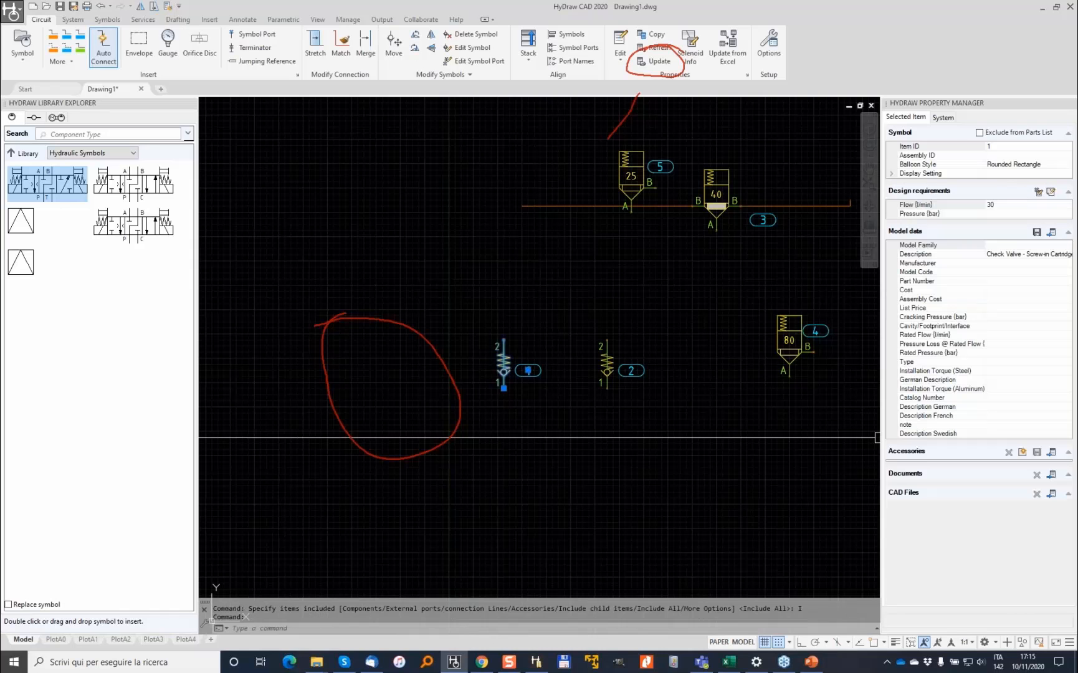
click(996, 433)
scroll(495, 361, up, 4)
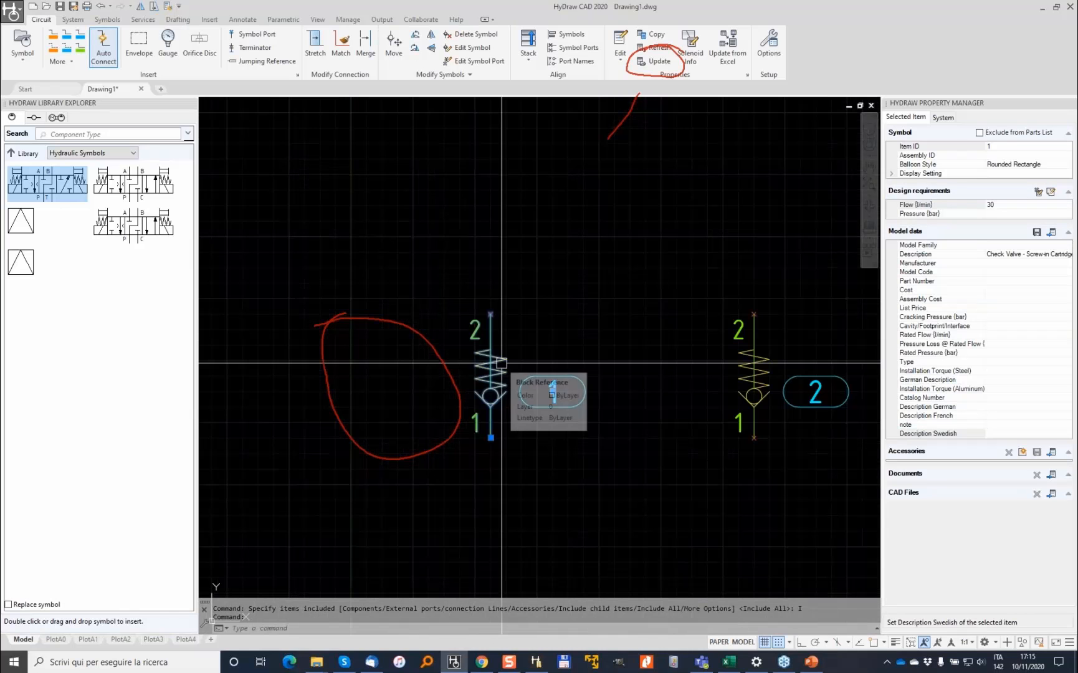
key(Escape)
key(Escape)
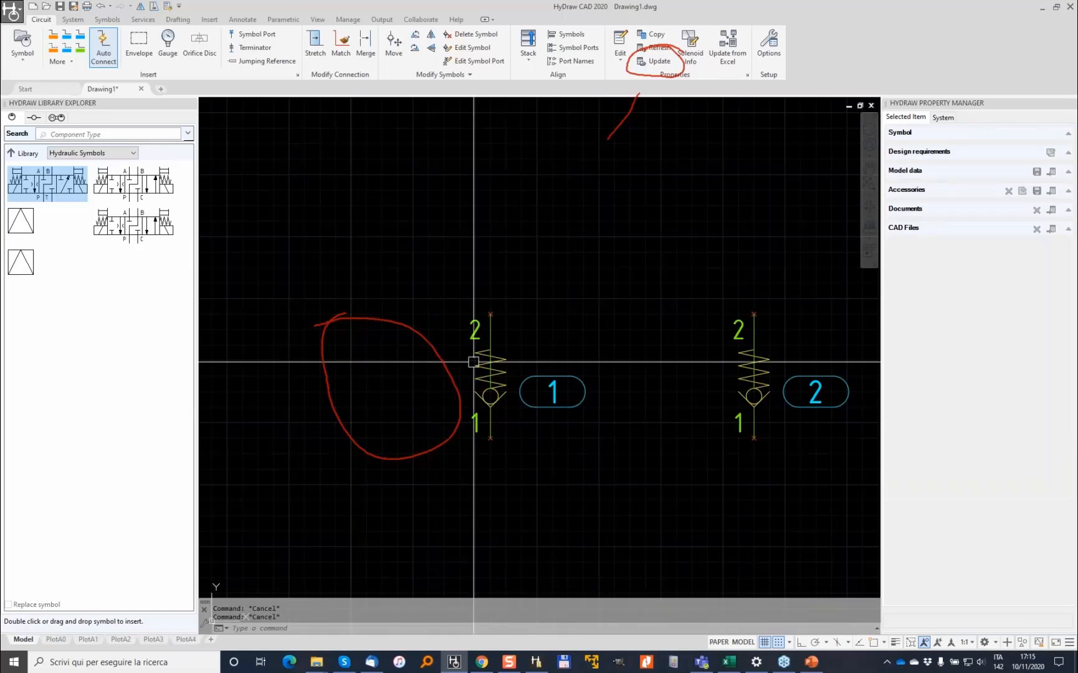
scroll(489, 462, down, 2)
scroll(558, 448, down, 2)
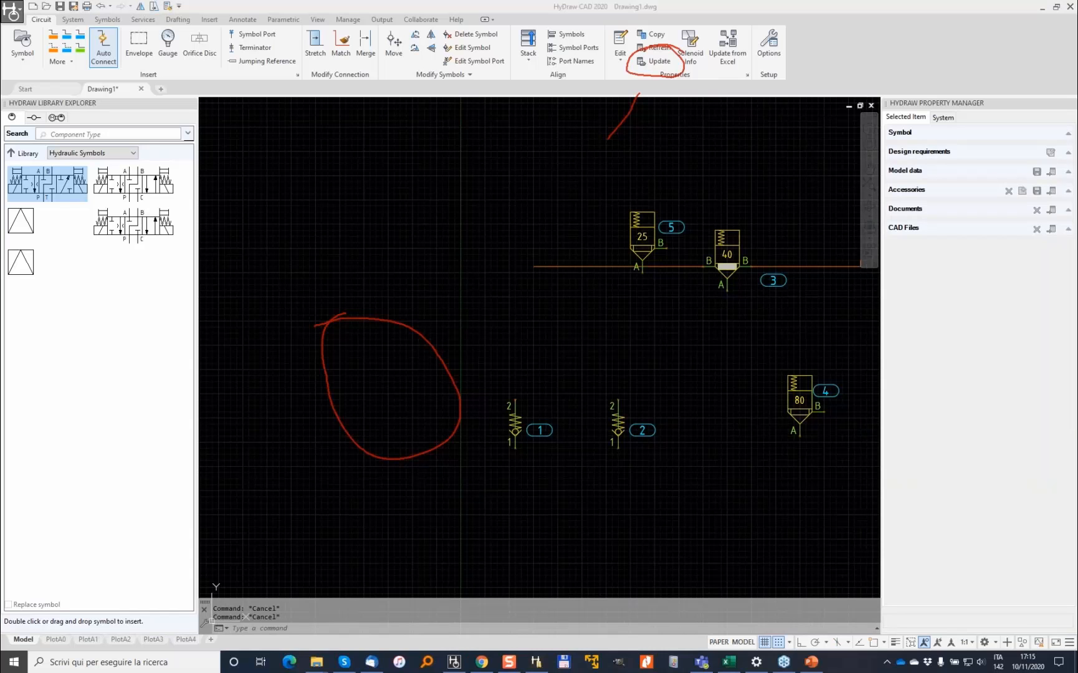
key(Escape)
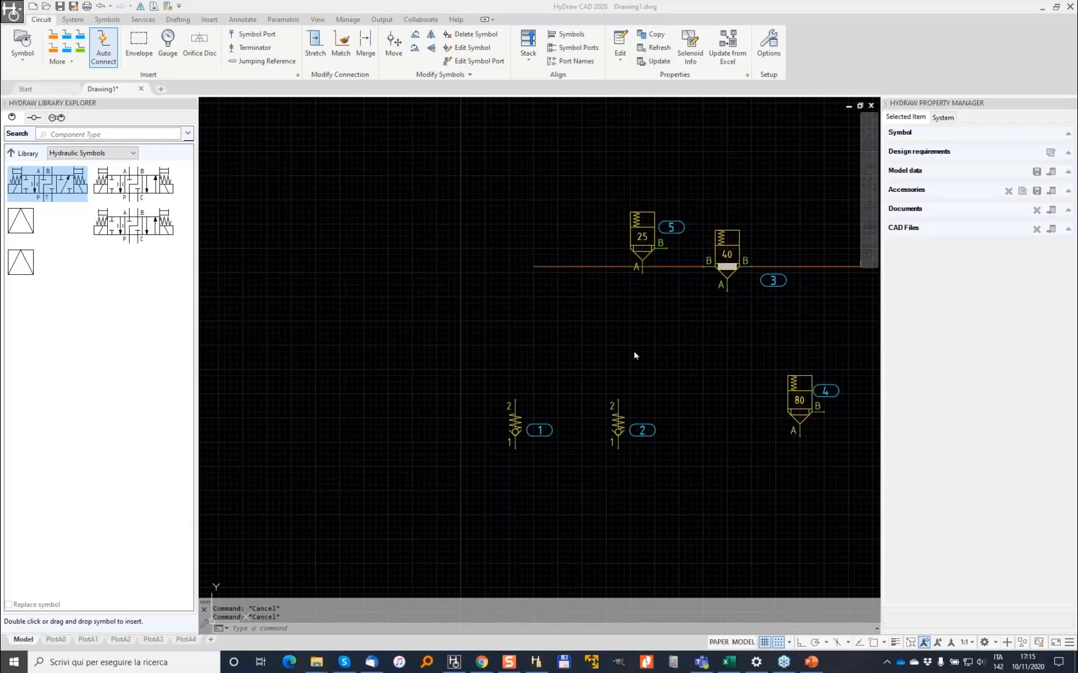
click(687, 533)
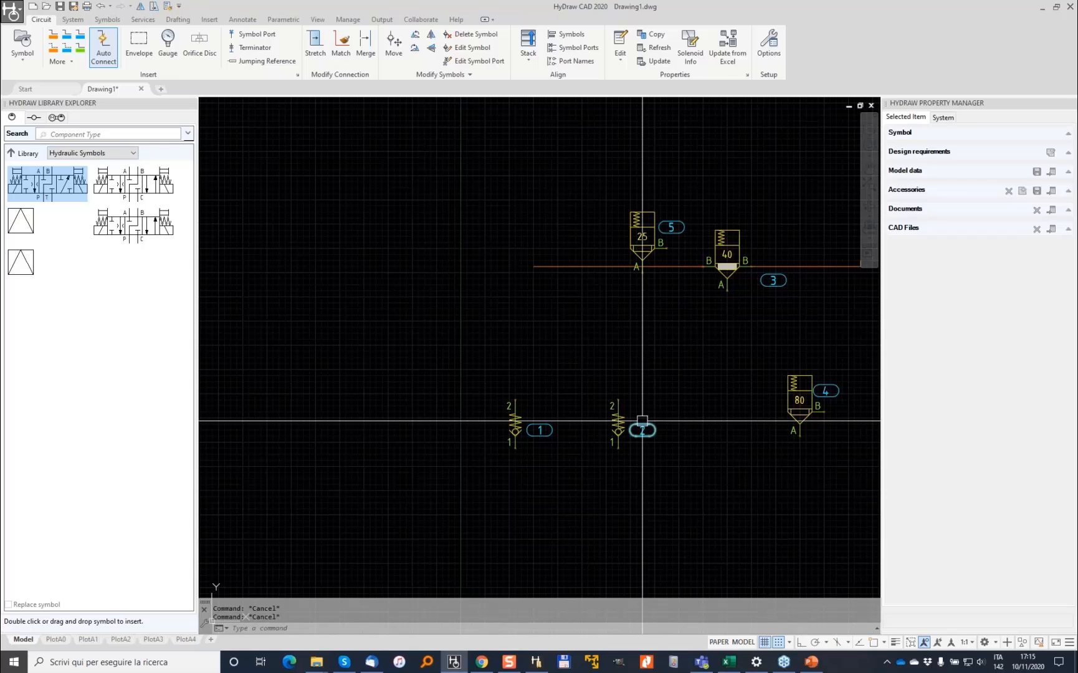
Set the Cracking Pressure of check valve 1 to 5 bar and place its label just above the item balloon.
scroll(643, 372, up, 3)
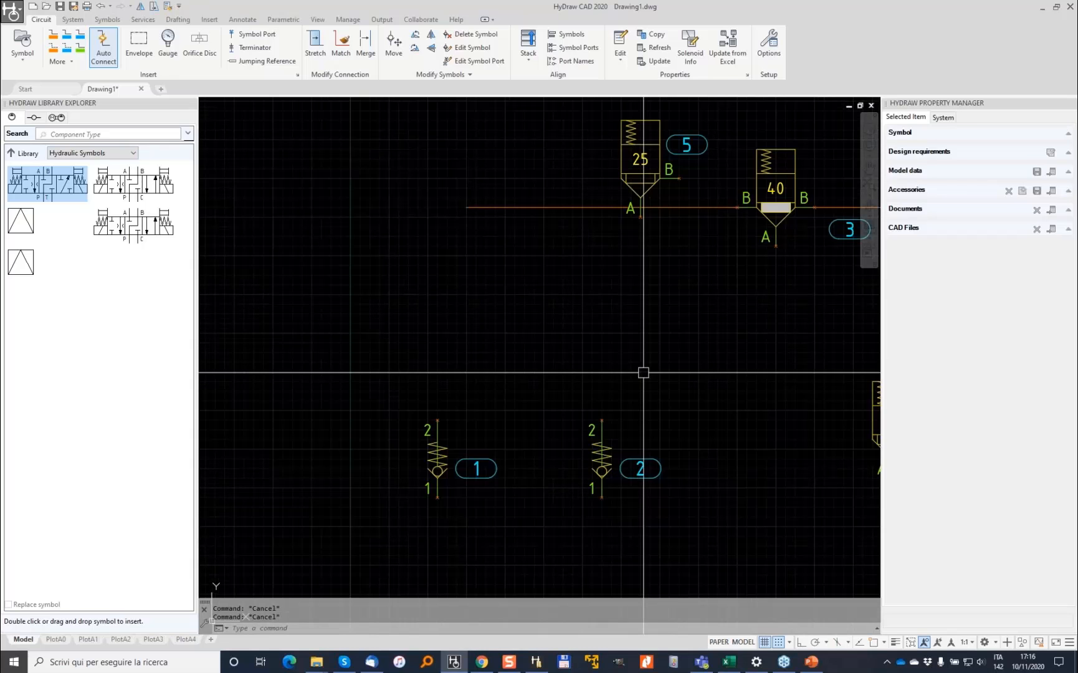
click(432, 450)
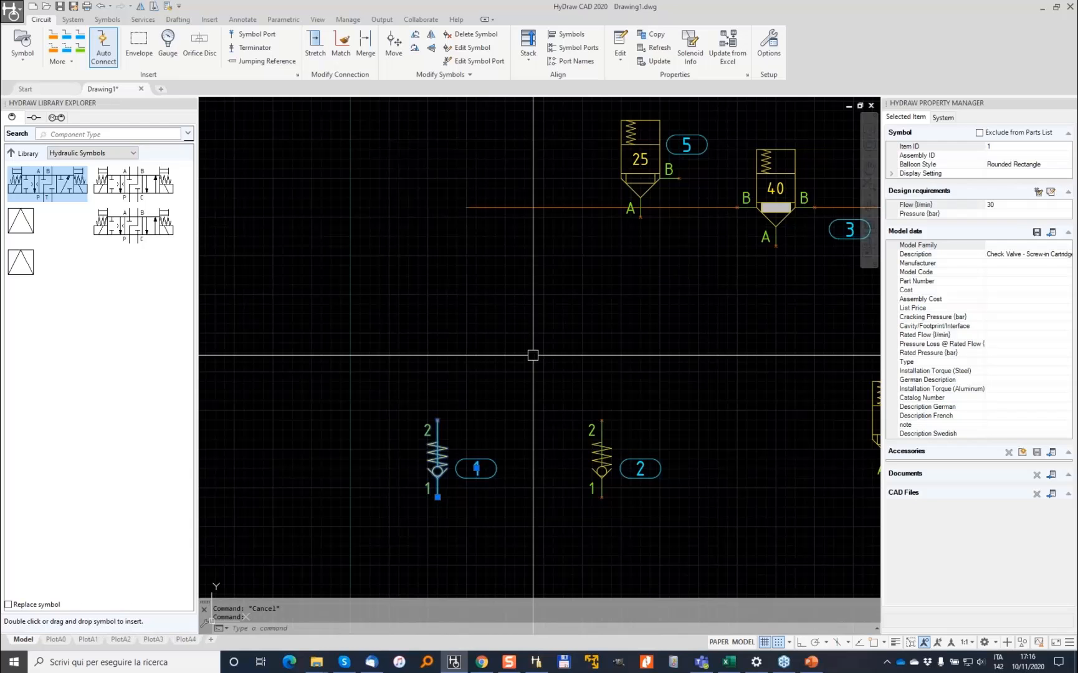
click(1007, 317)
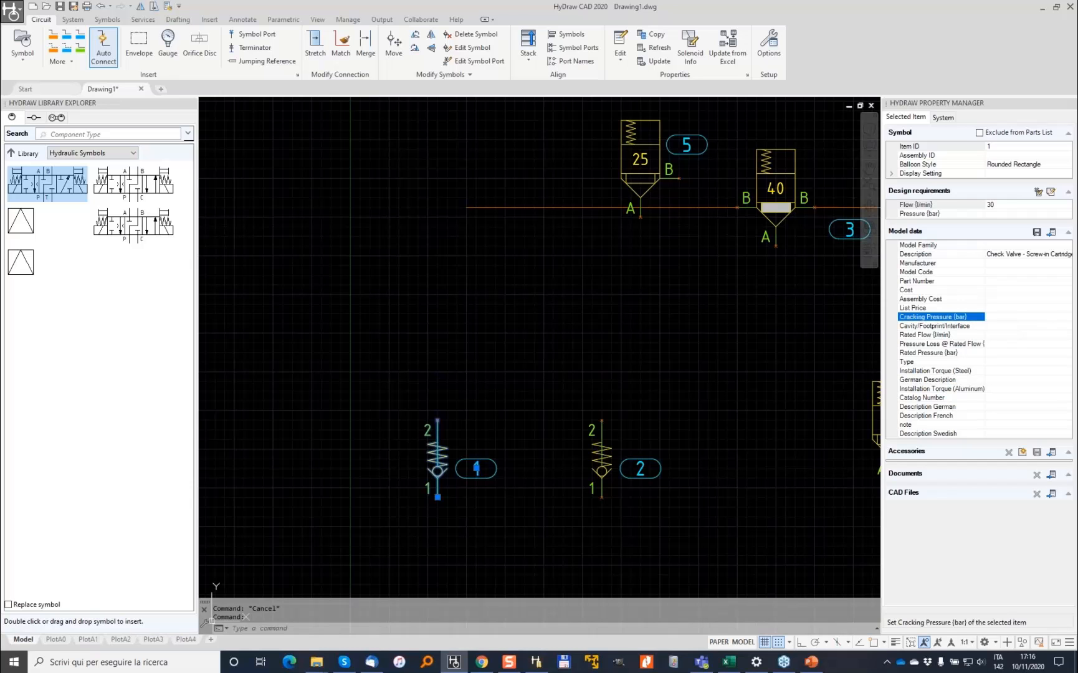
text(5)
key(Return)
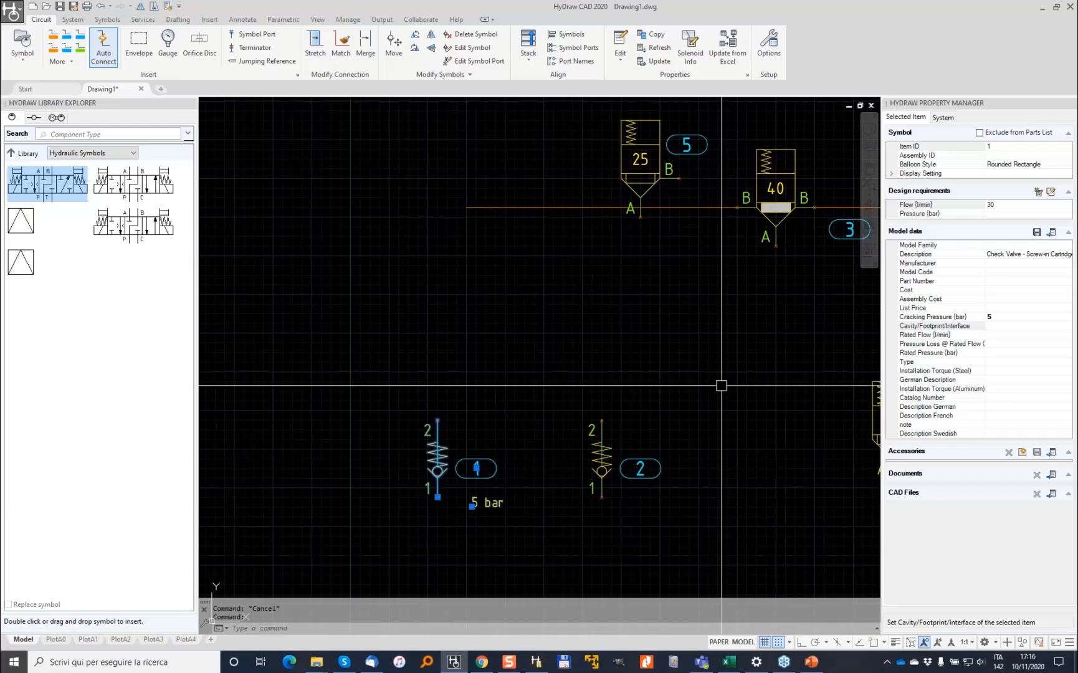
scroll(471, 506, up, 3)
click(523, 470)
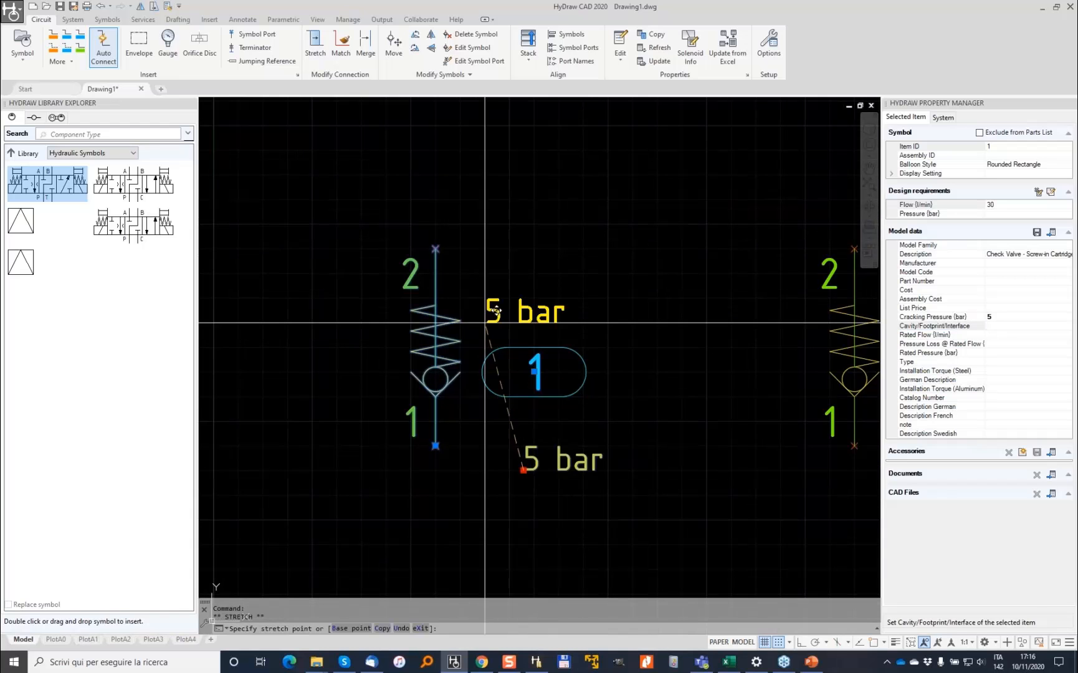
click(485, 322)
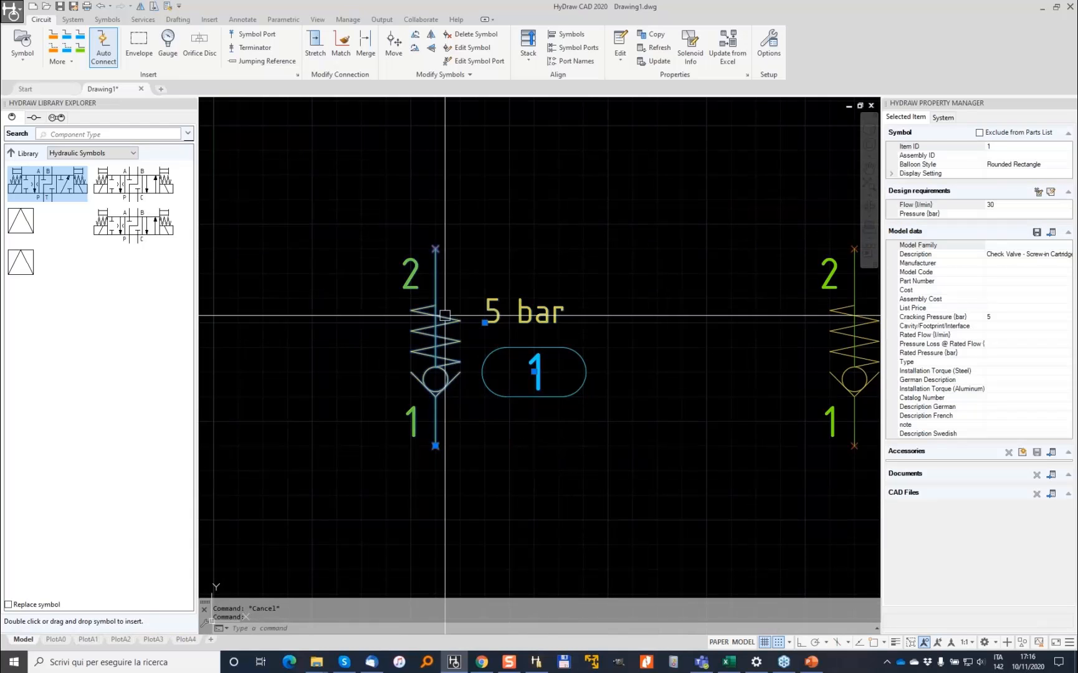
Set the Cracking Pressure of check valve 1 to 50 bar and clear the value again.
click(996, 316)
text(0)
key(Return)
click(986, 308)
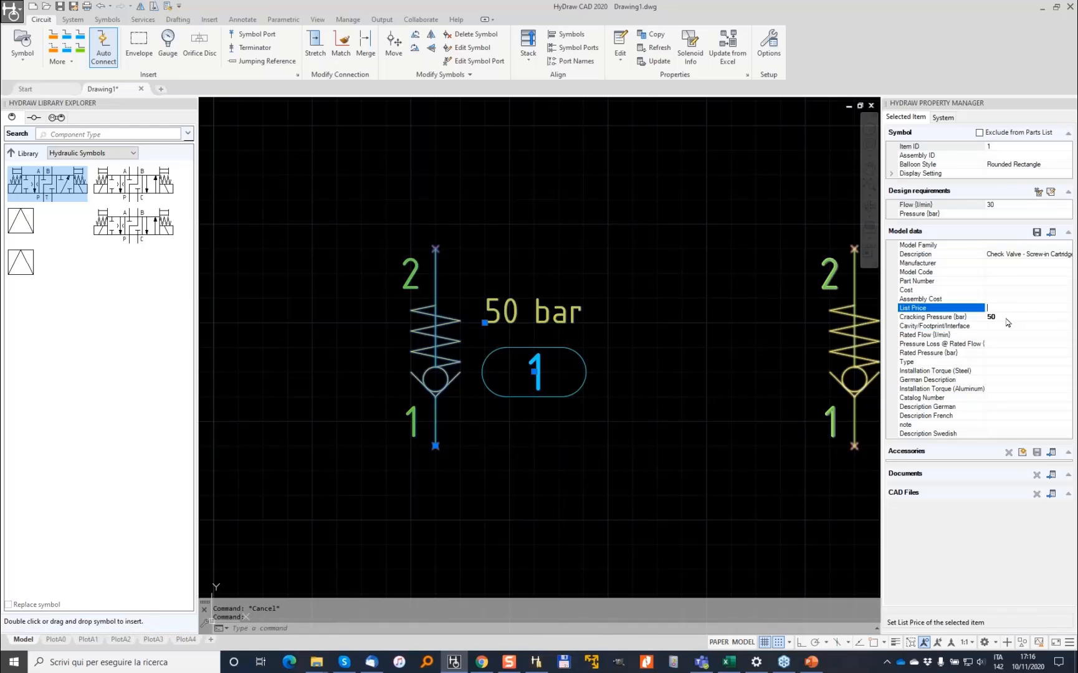
key(Down)
key(Delete)
key(Down)
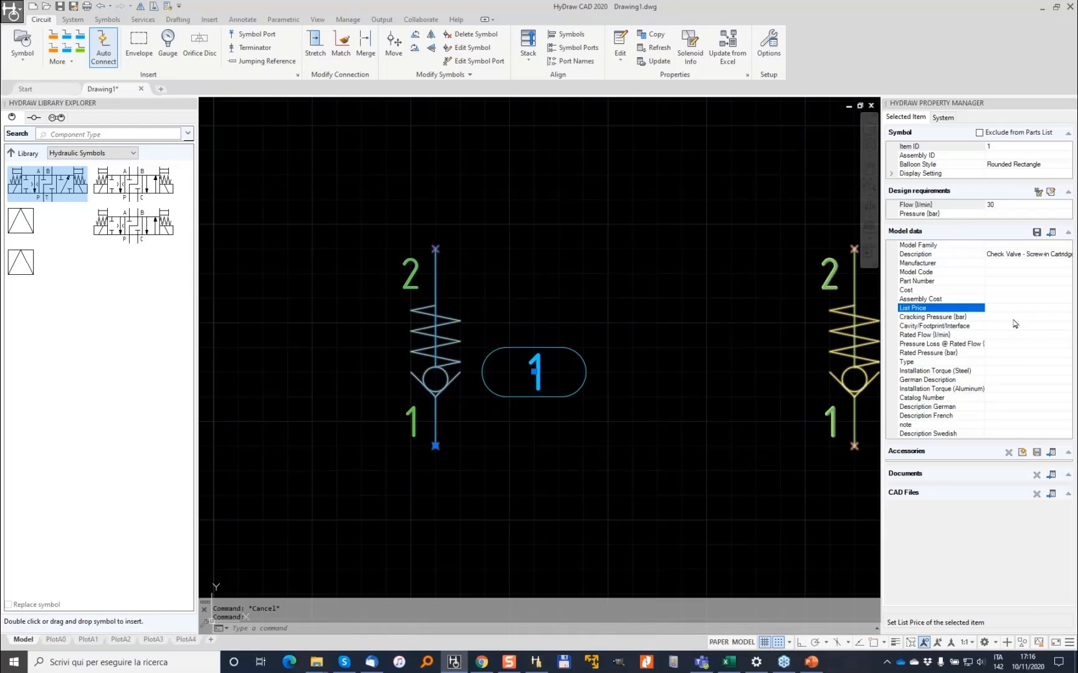
Set the Cracking Pressure of check valve 1 to 20 bar.
key(Up)
text(20)
key(Return)
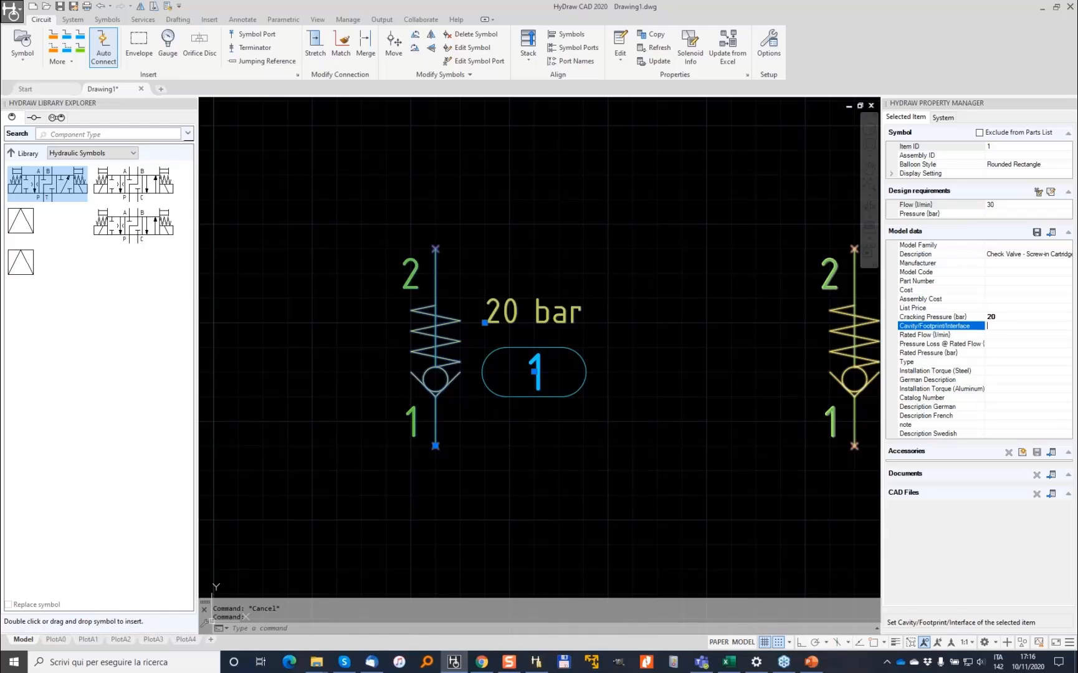
Inspect the display settings of check valve 1, in particular the one for Cracking Pressure, and deselect the valve.
click(893, 175)
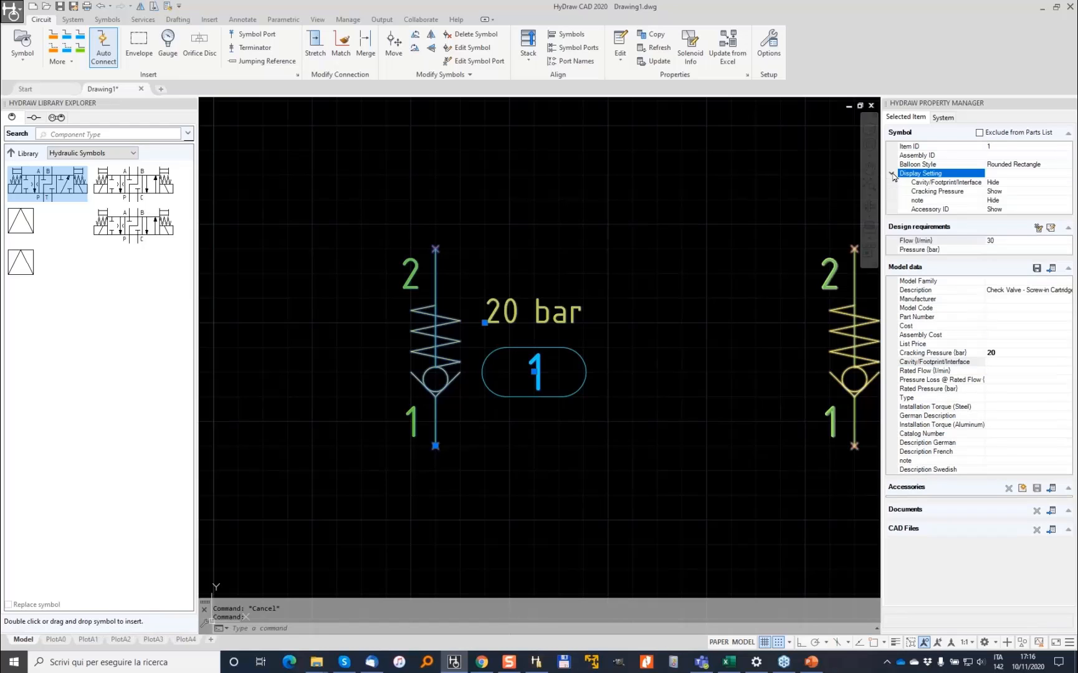
click(1004, 191)
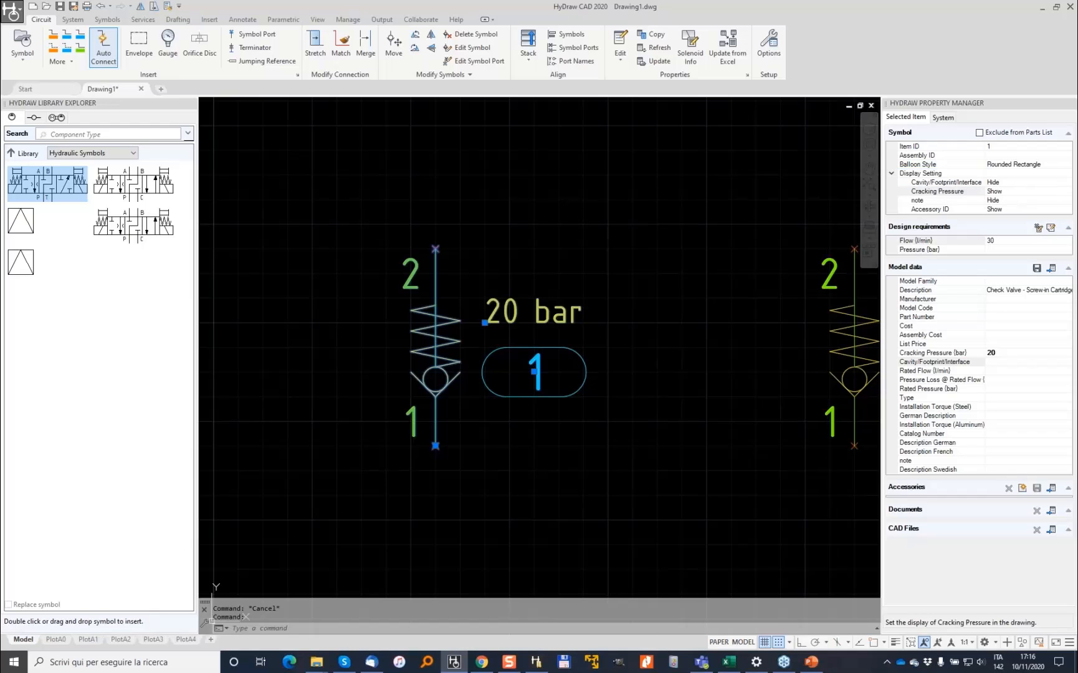
key(Escape)
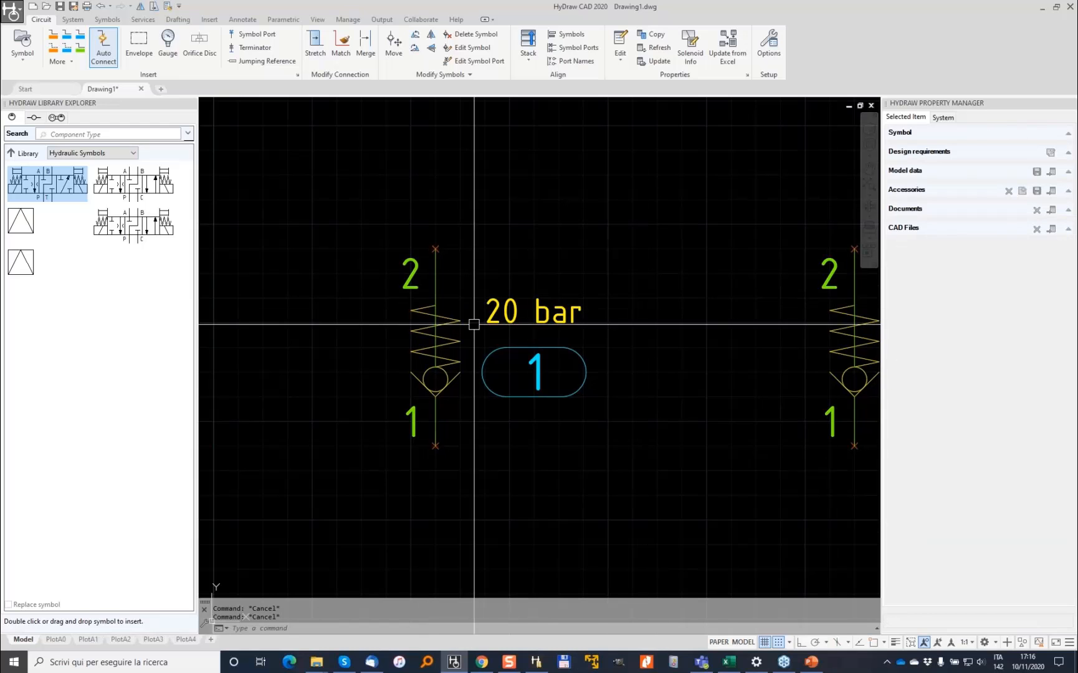
scroll(442, 388, down, 2)
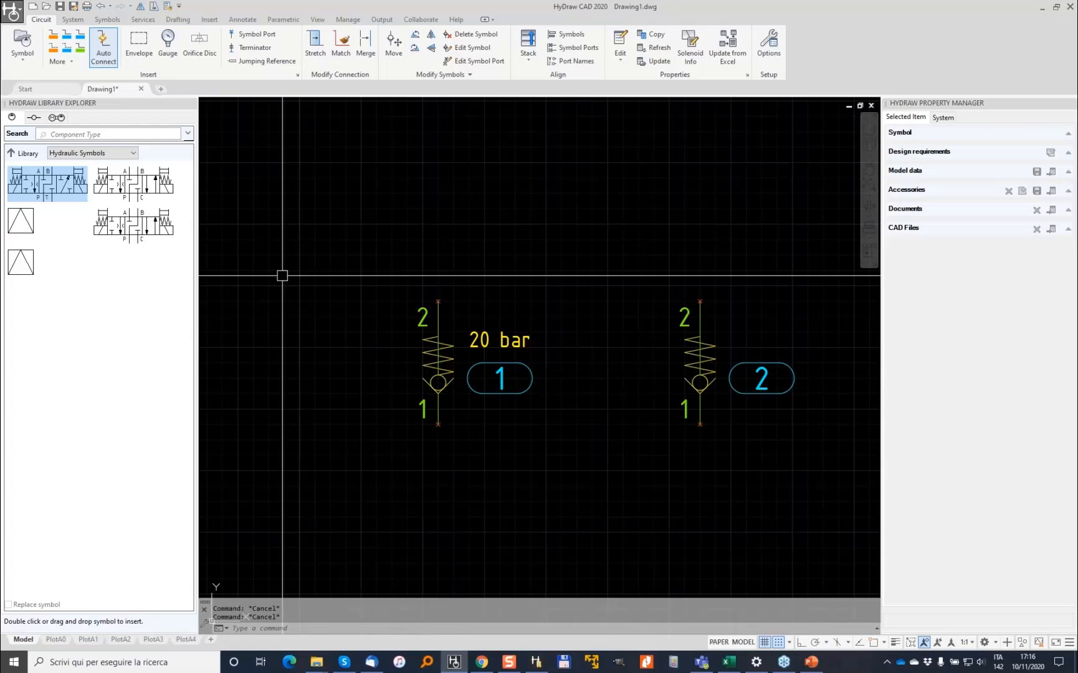
Switch to HyDraw Library Manager and examine the definition of the Cracking Pressure model property.
click(536, 664)
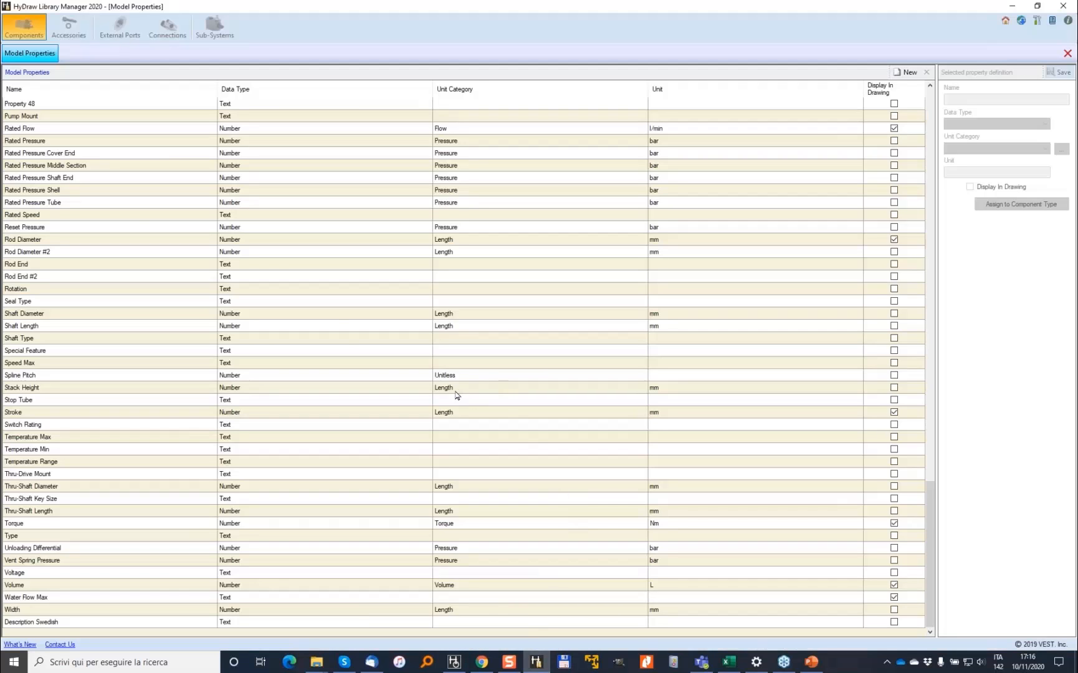
click(86, 193)
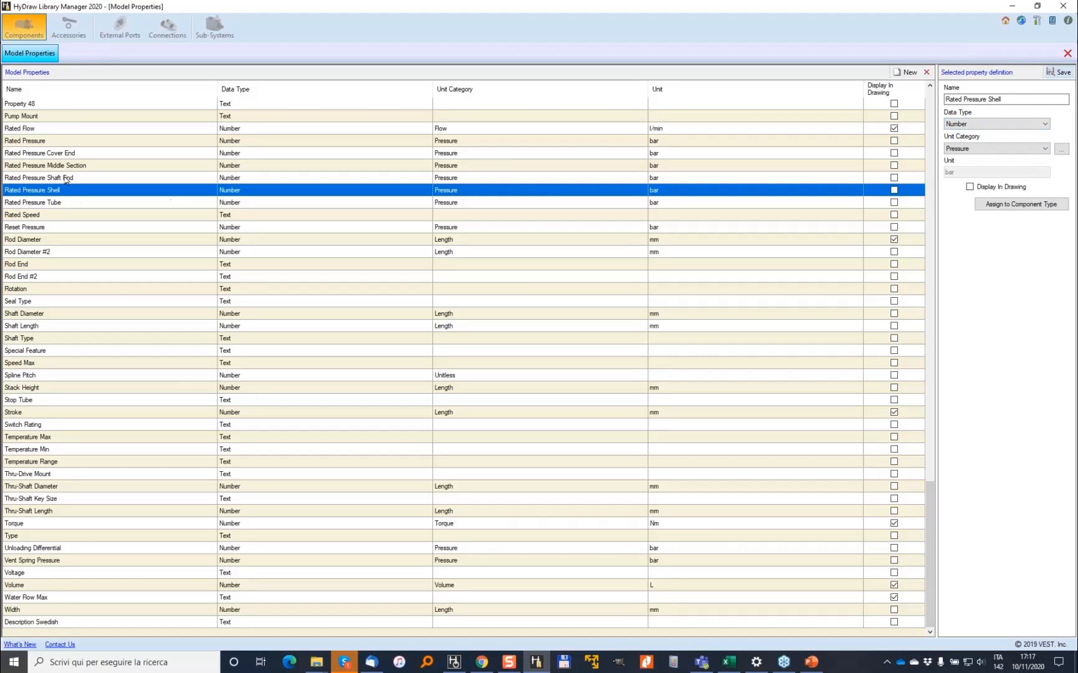
scroll(124, 306, up, 20)
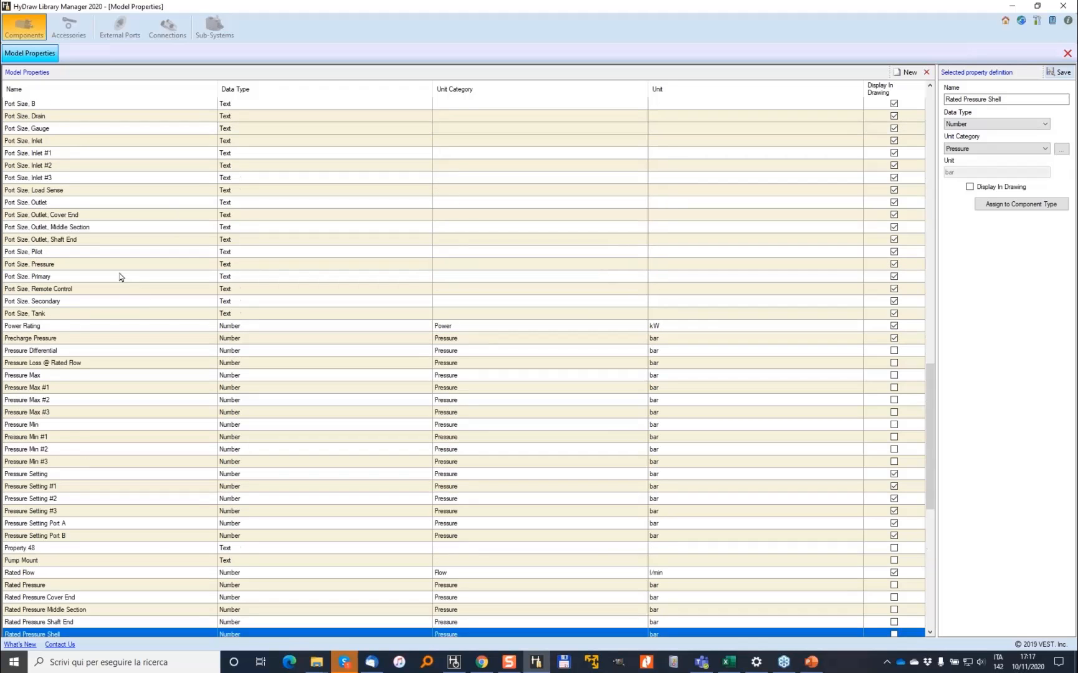
scroll(121, 273, up, 15)
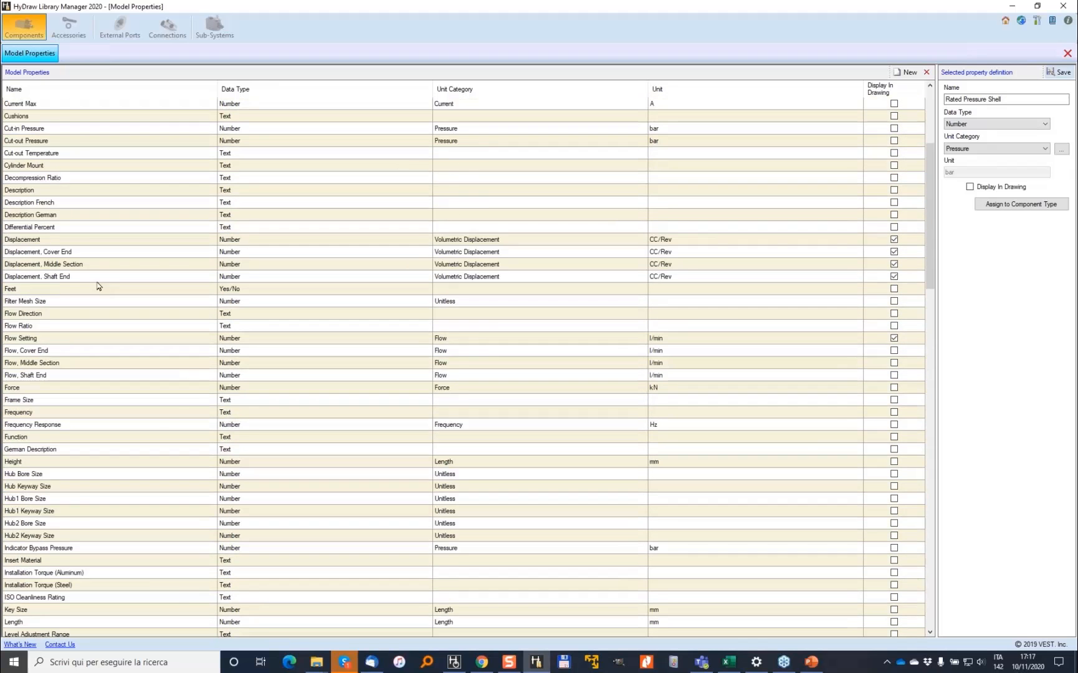
scroll(98, 286, up, 2)
click(50, 165)
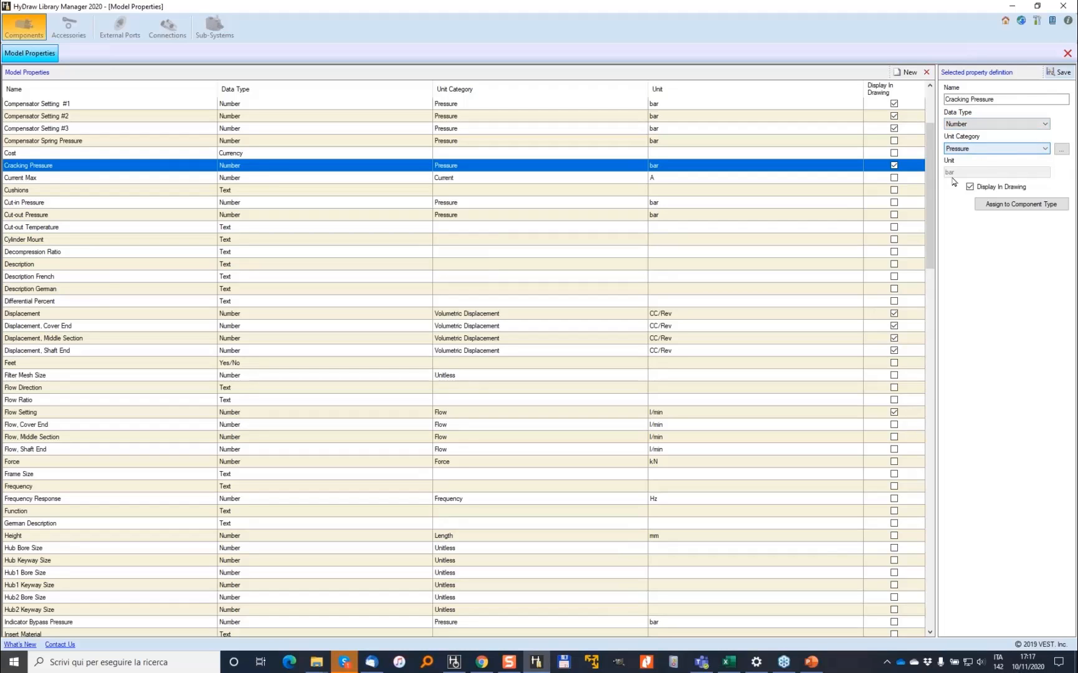
Examine the library's unit options down to the pressure category and close them without changes.
click(1038, 22)
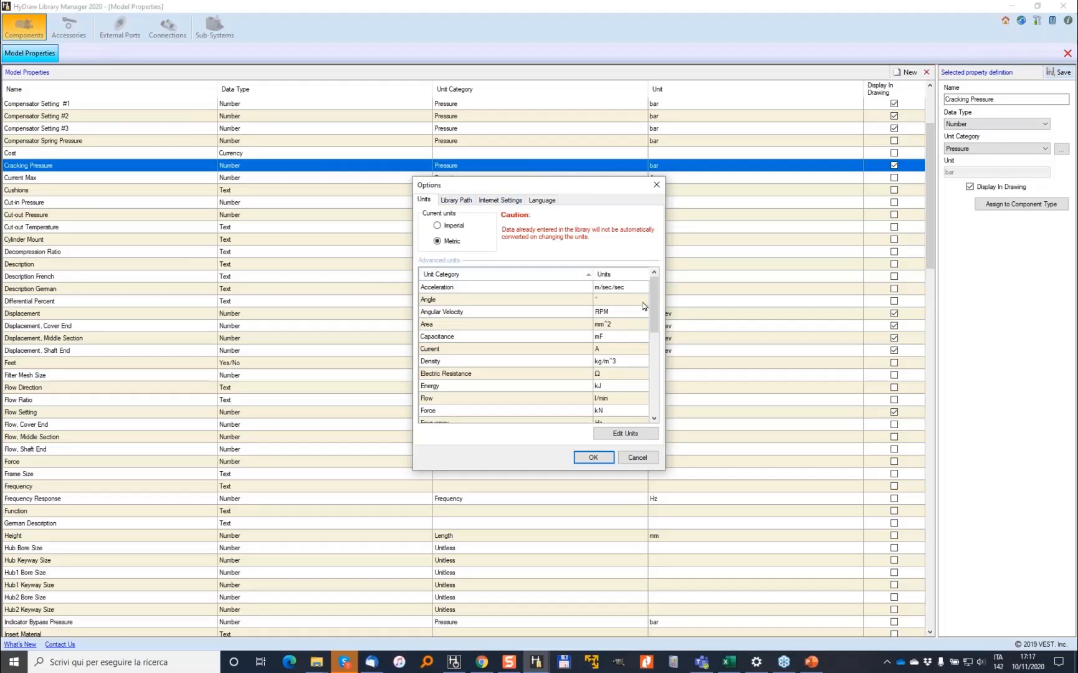
drag(652, 297, 639, 357)
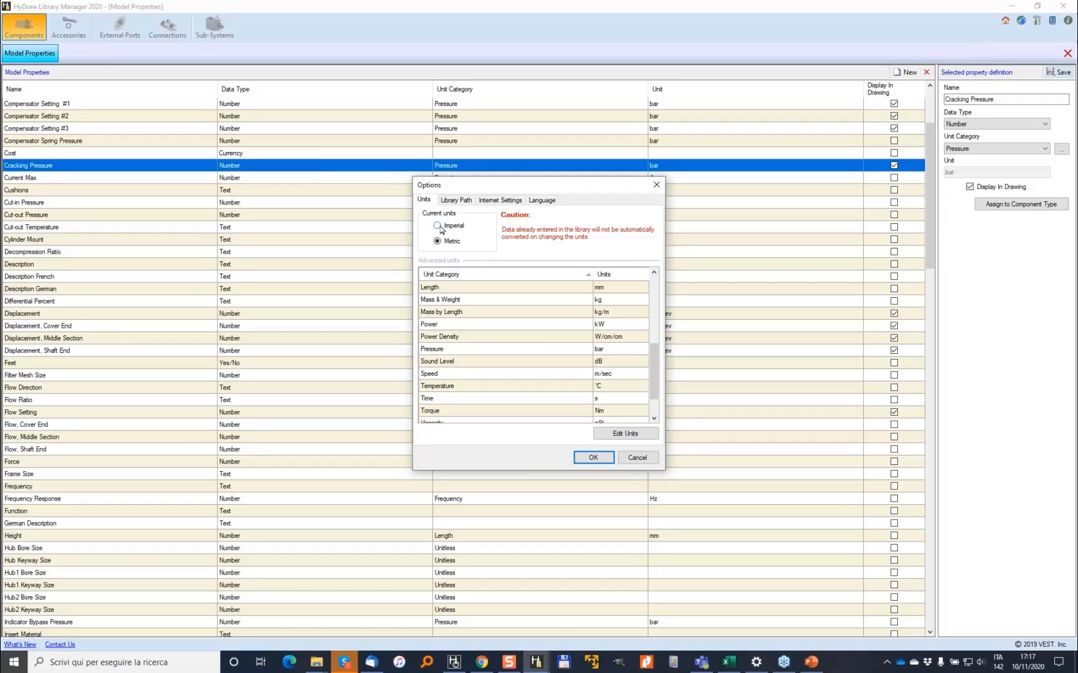
click(638, 459)
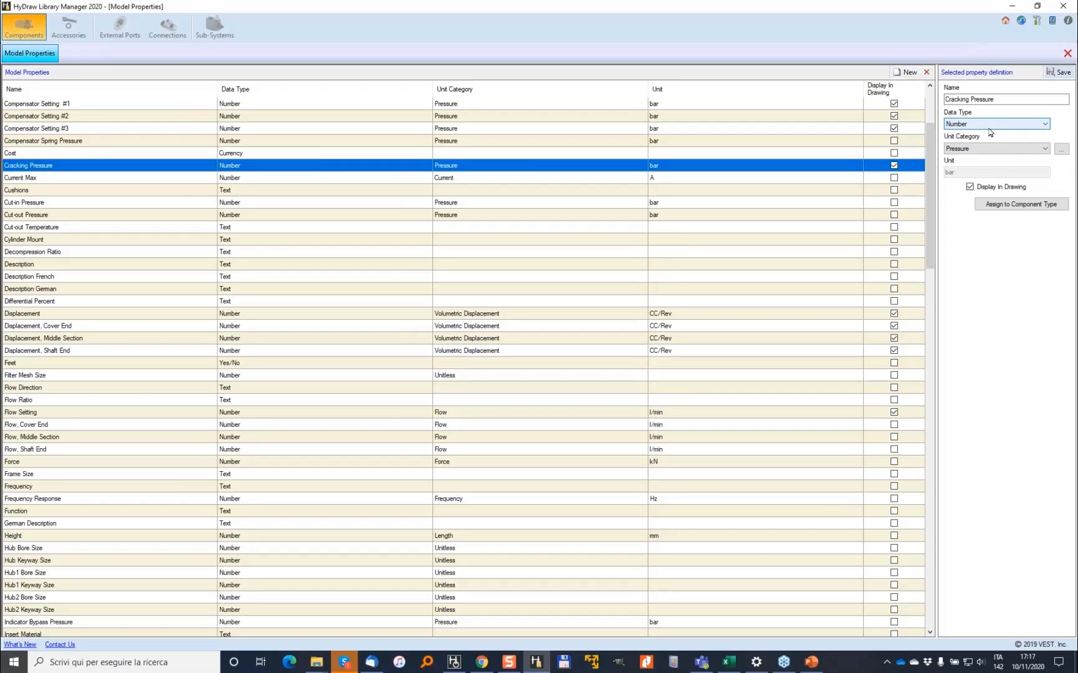
Switch to HyDraw CAD and set the Cracking Pressure of check valve 2 to 20 bar.
click(454, 661)
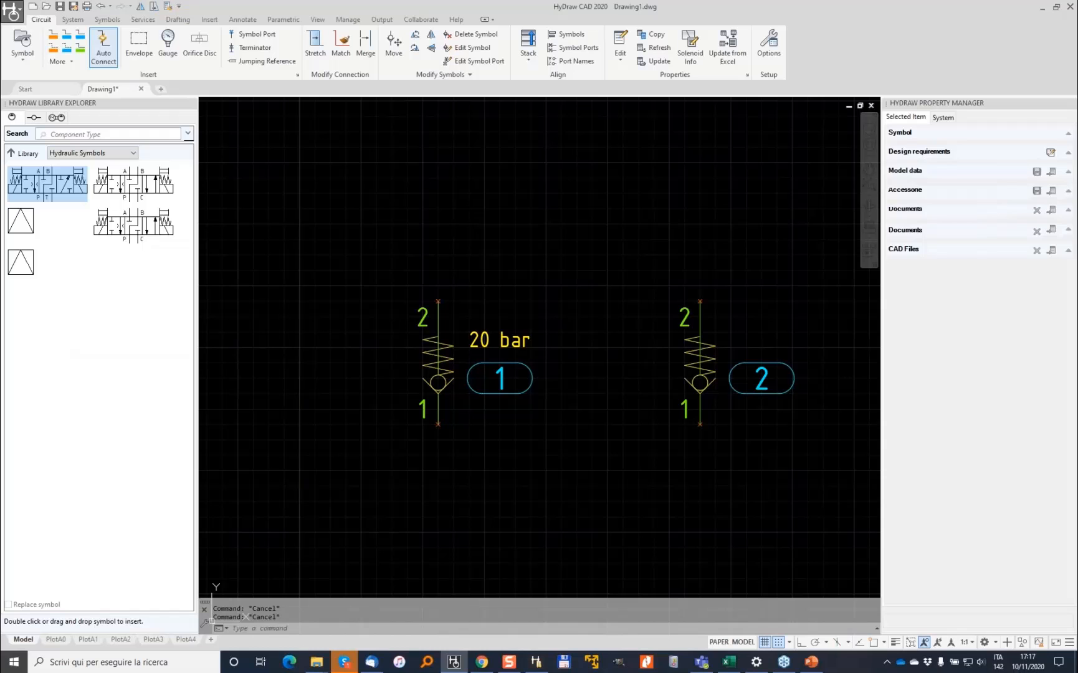
click(698, 355)
click(1007, 315)
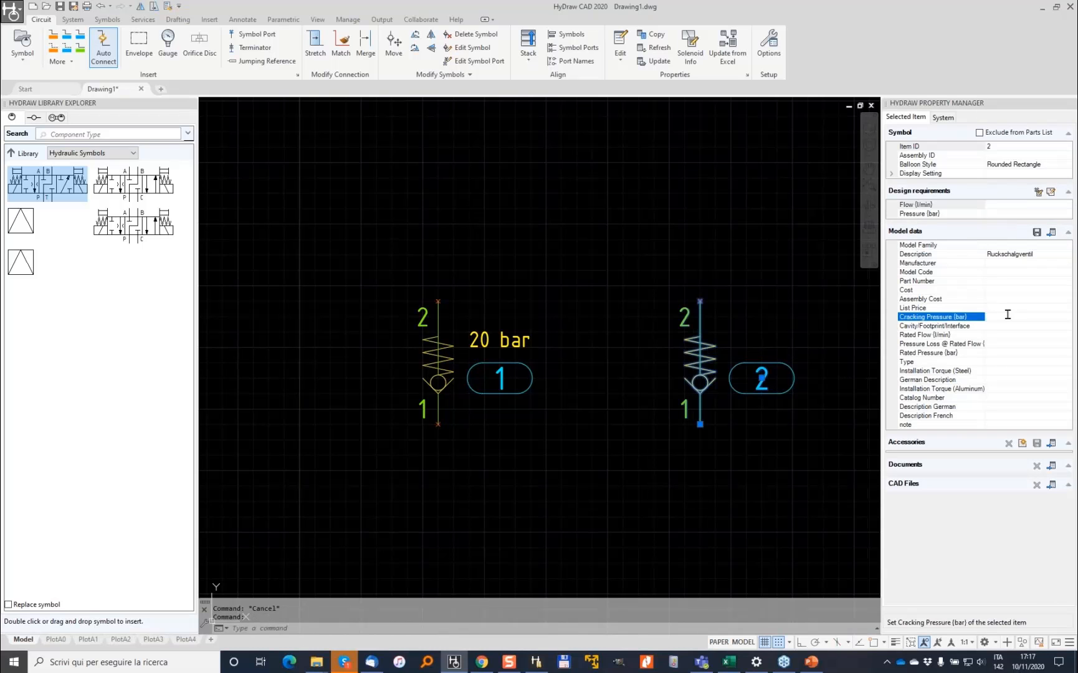
text(20)
key(Return)
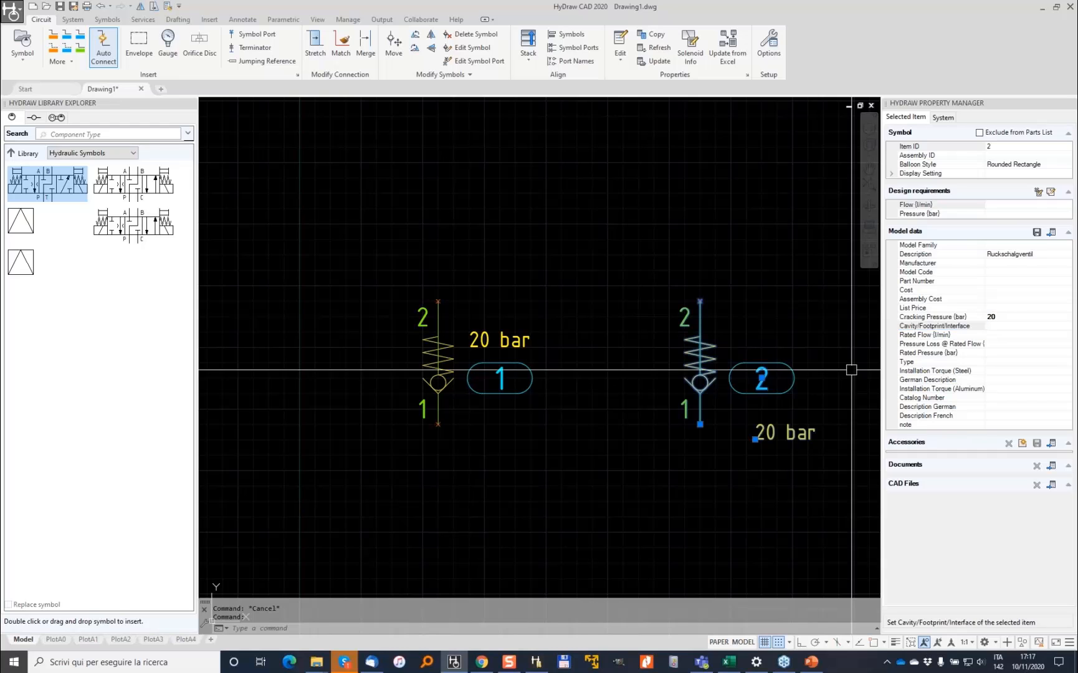
Move the cracking pressure label of check valve 2 to just above its balloon and deselect the valve.
click(754, 439)
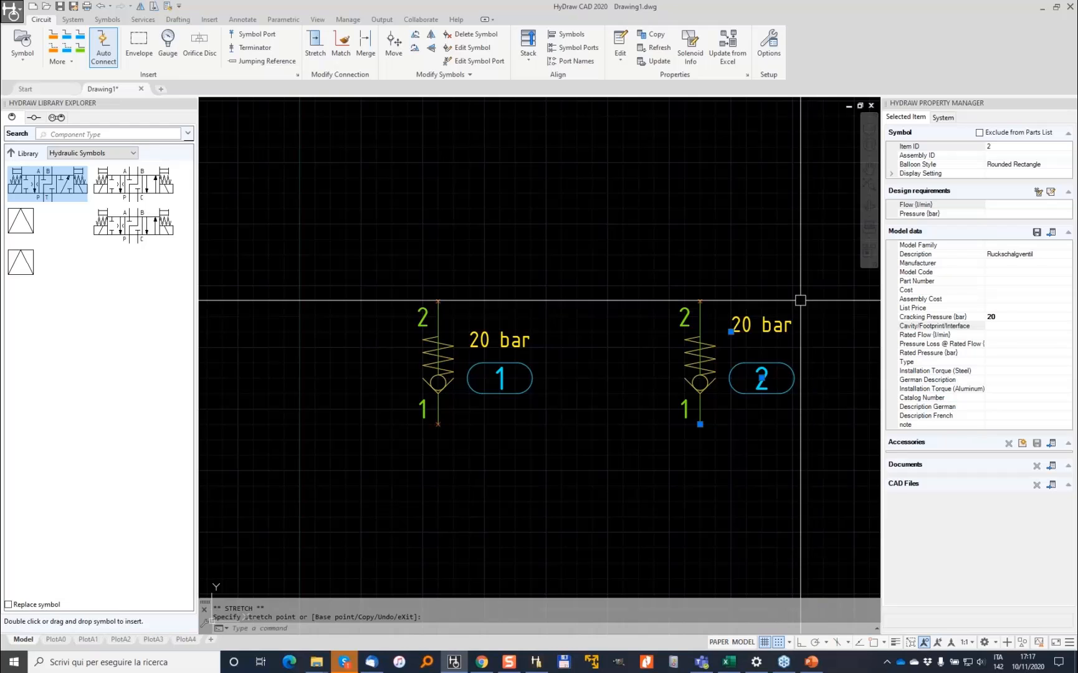
click(67, 21)
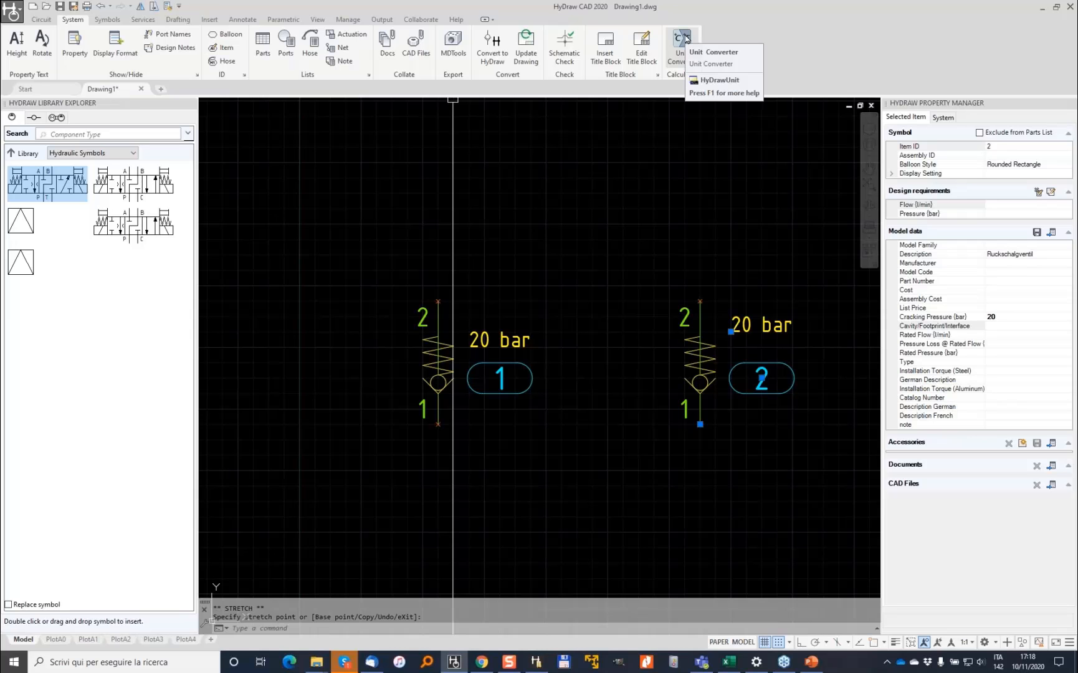
key(Escape)
key(Escape)
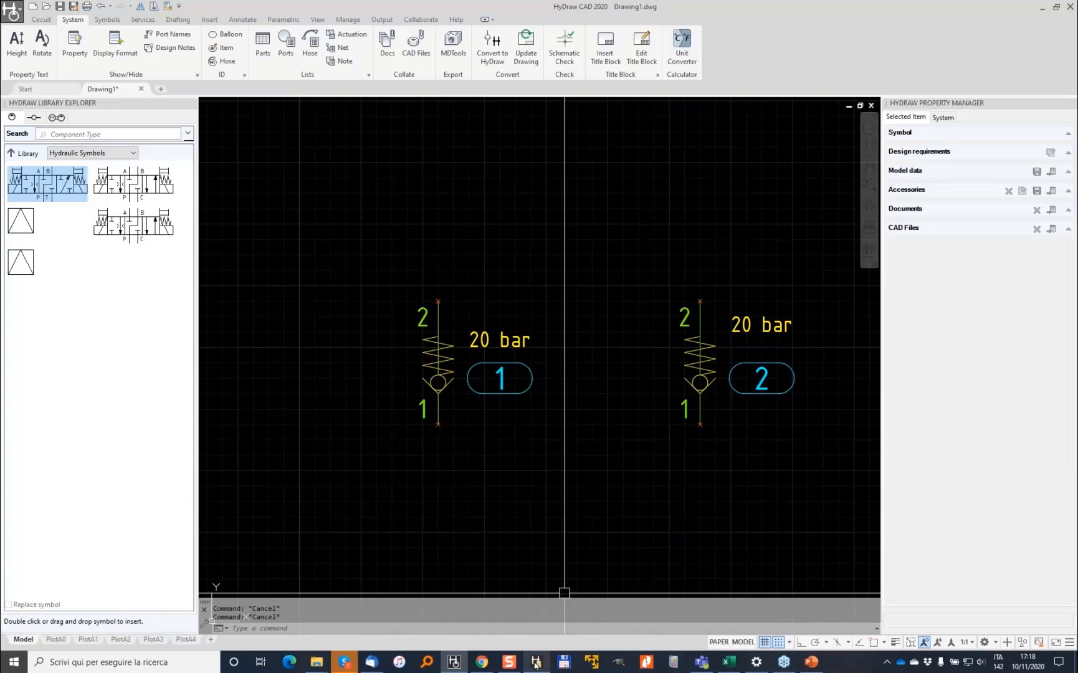
Switch to HyDraw Library Manager, enable Display In Drawing for the Description Swedish model property and save the definition.
mouse_move(535, 663)
click(505, 611)
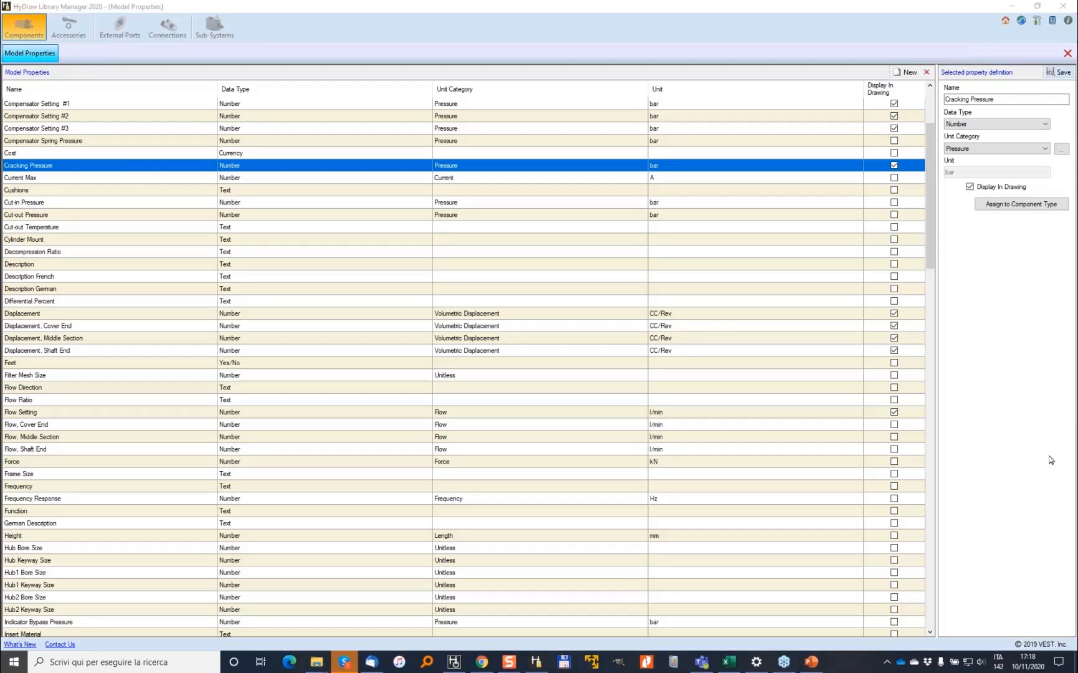
mouse_move(977, 173)
mouse_down()
mouse_move(1002, 196)
mouse_move(969, 176)
mouse_up()
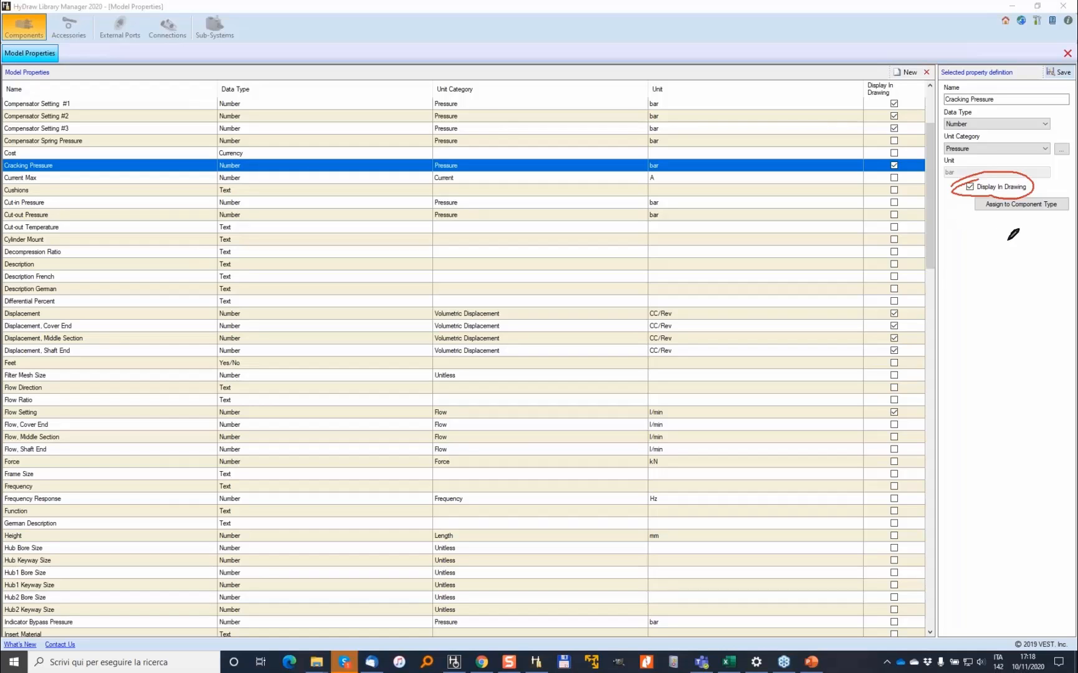
mouse_move(927, 136)
mouse_down()
mouse_move(925, 223)
mouse_move(923, 125)
mouse_up()
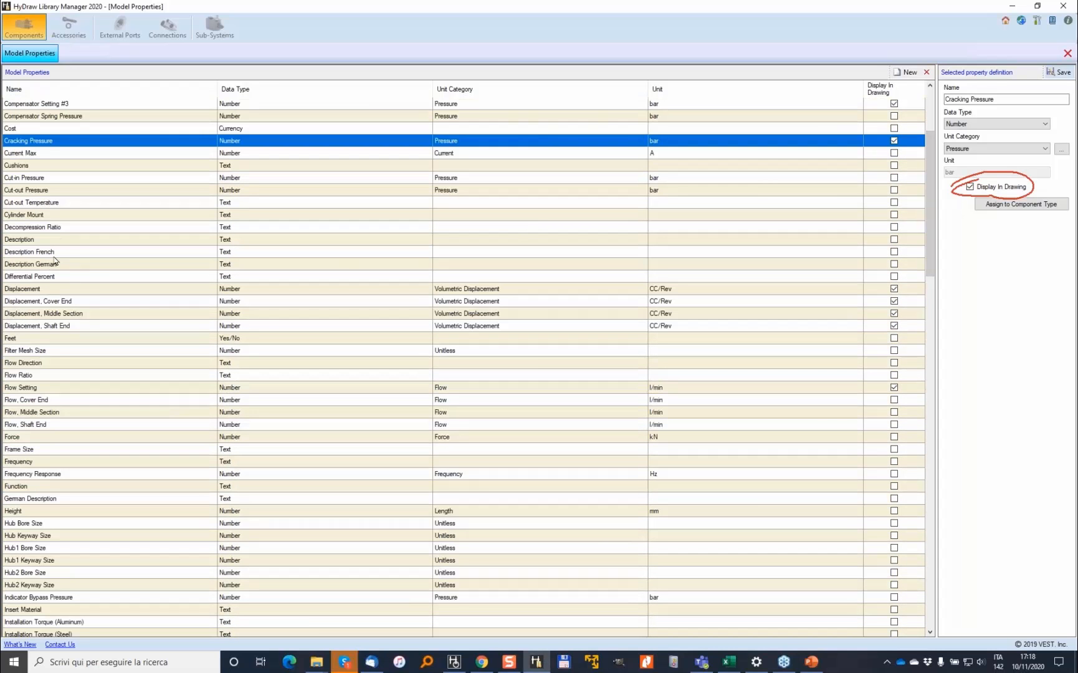
scroll(132, 408, down, 2)
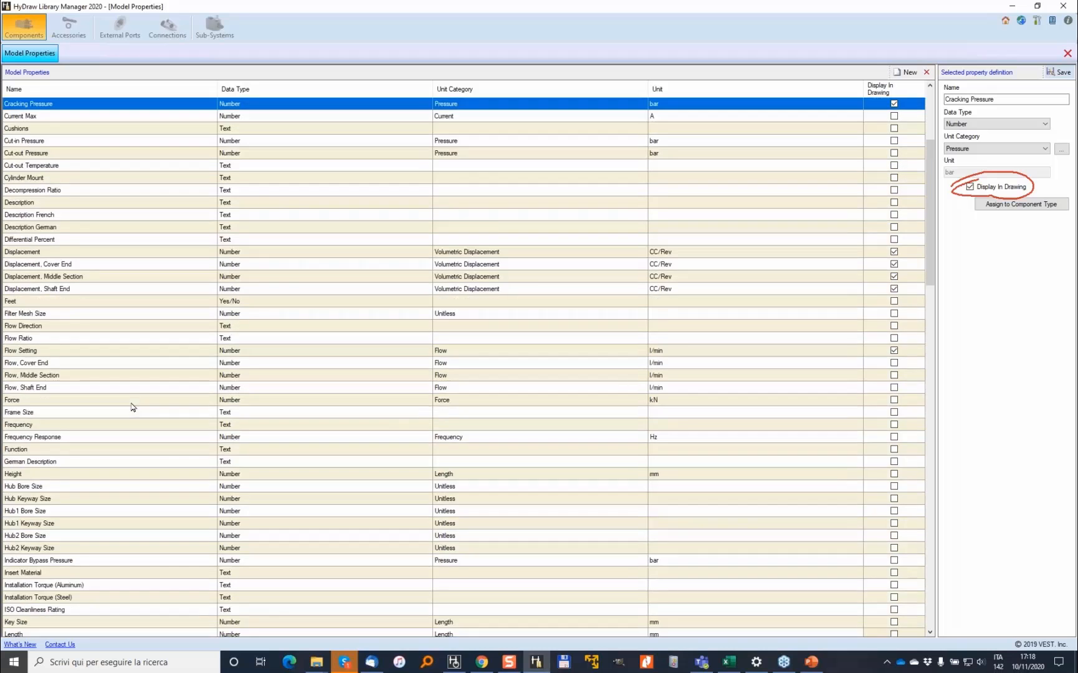
scroll(106, 399, up, 1)
scroll(106, 416, down, 4)
scroll(106, 416, down, 20)
click(859, 621)
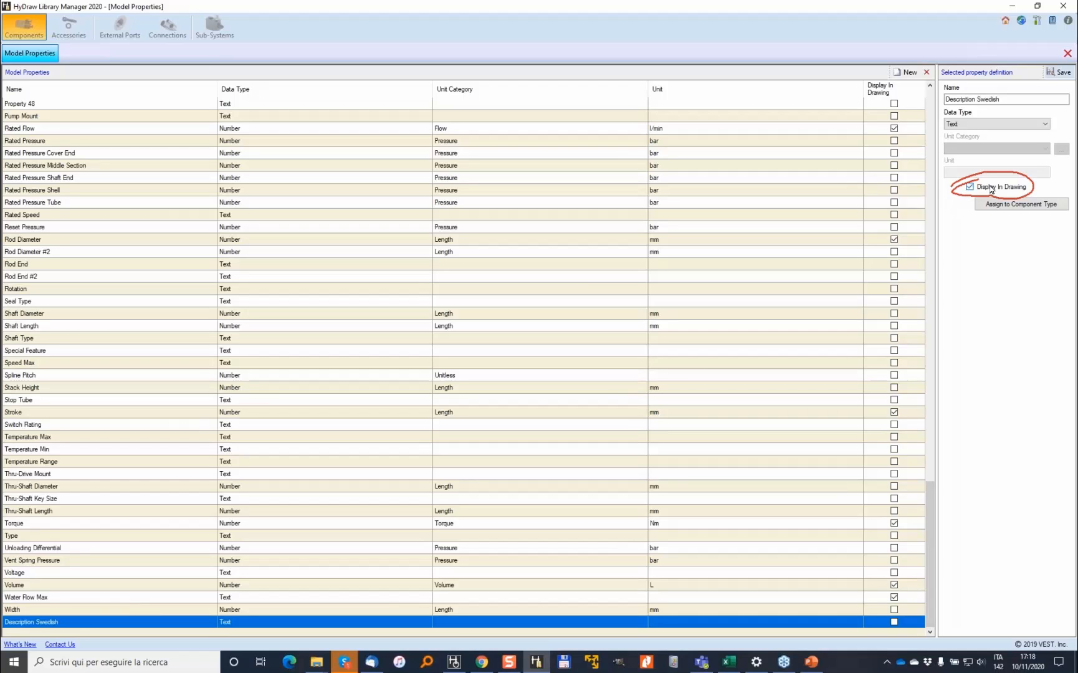
click(1069, 72)
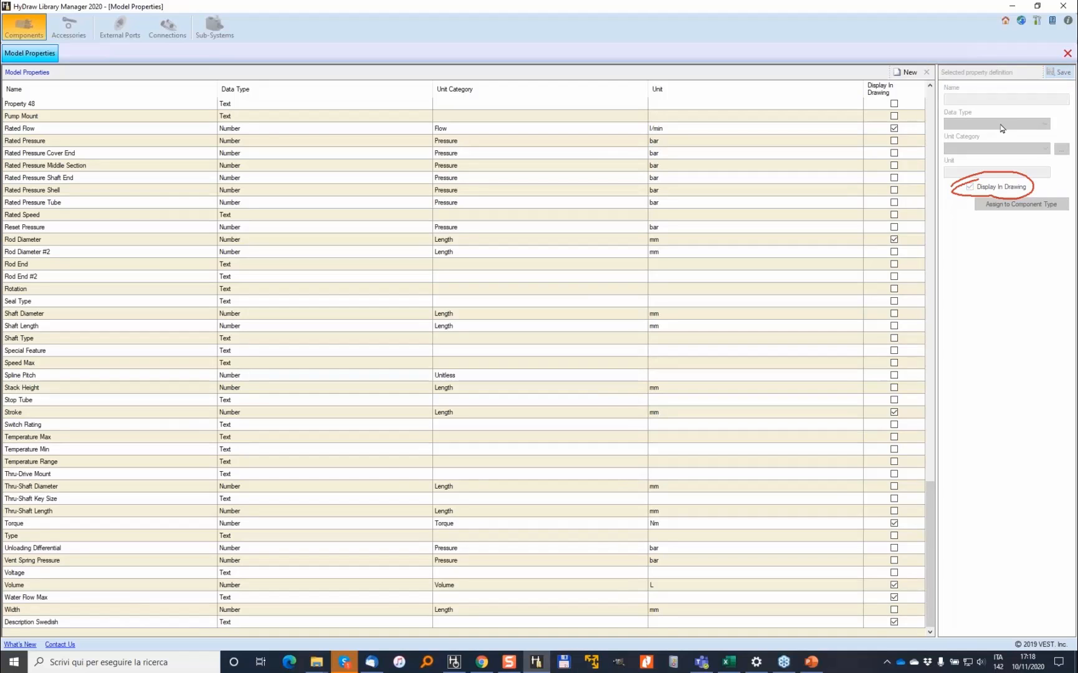
click(24, 624)
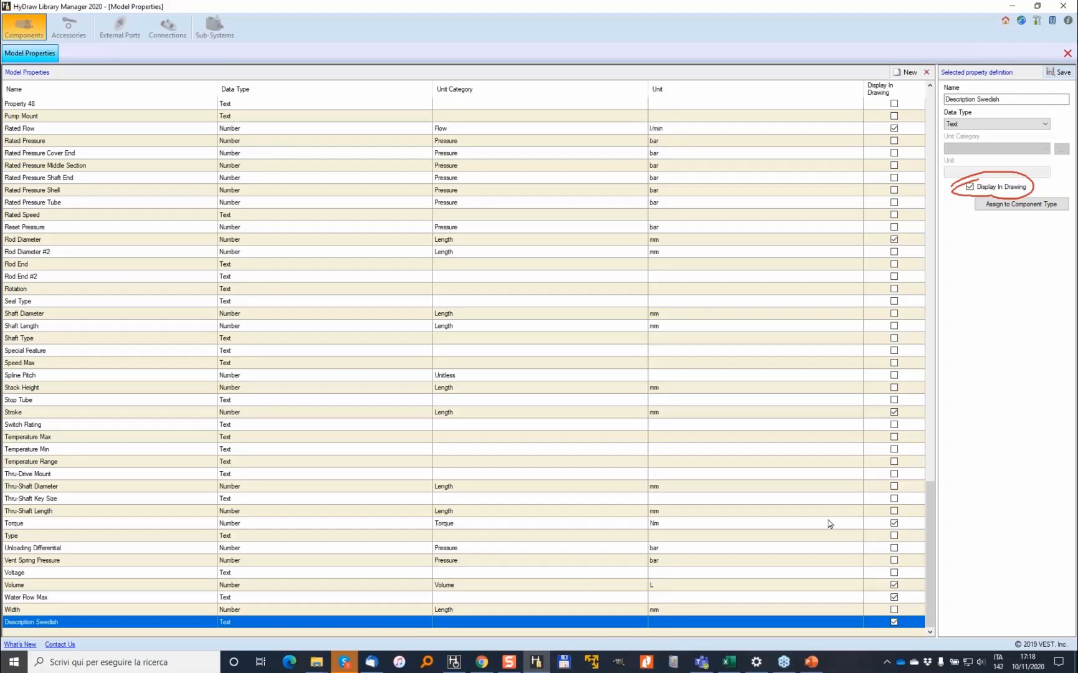
Leave the model properties and examine the Cylinder Size display format with its linked properties, prefixes and unit options.
click(1067, 52)
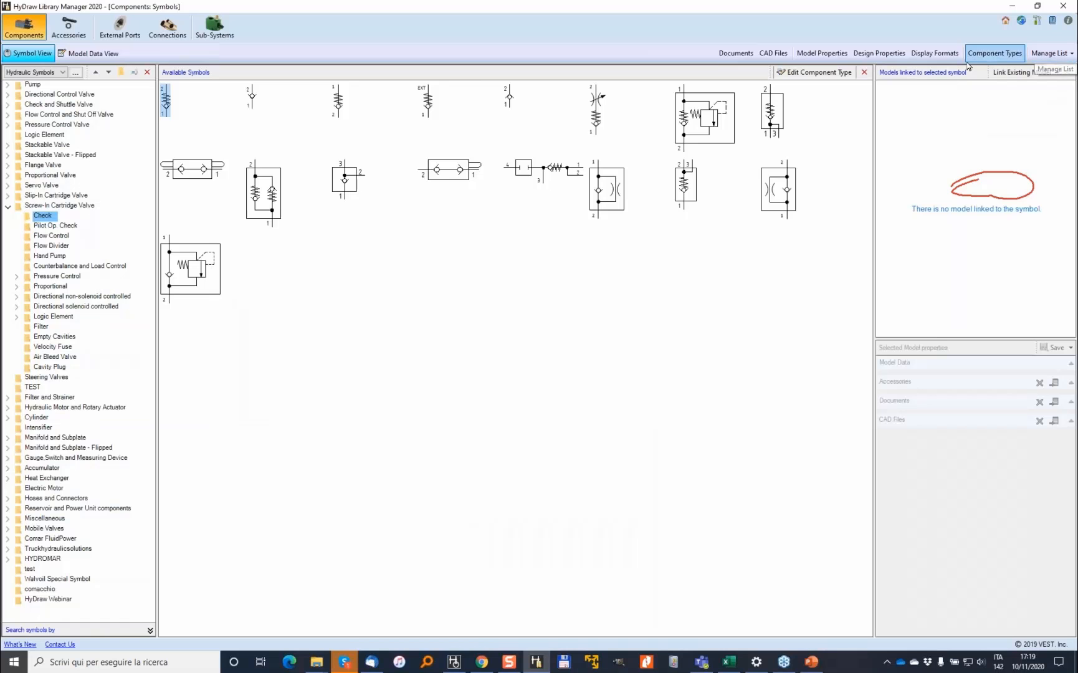
click(930, 54)
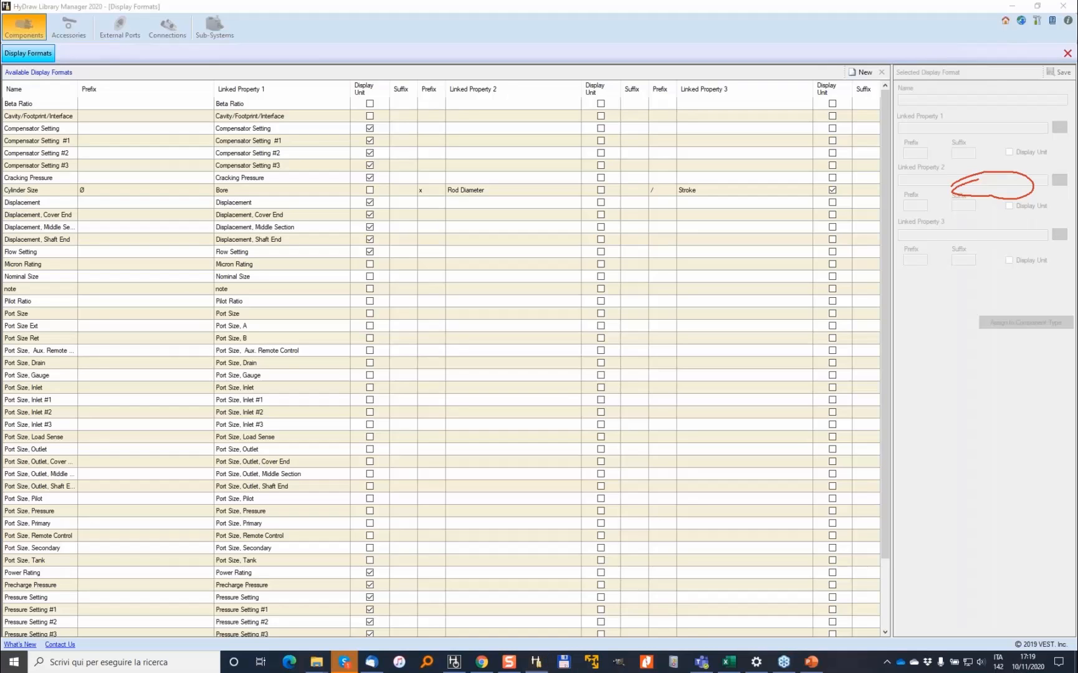
key(Escape)
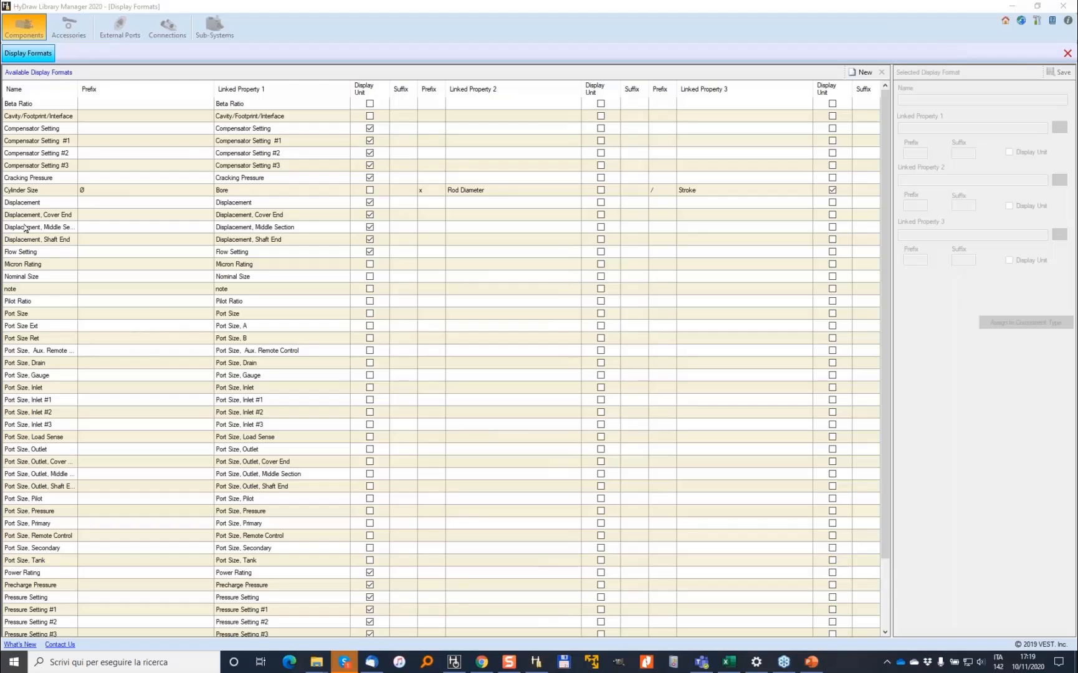
click(40, 188)
click(40, 188)
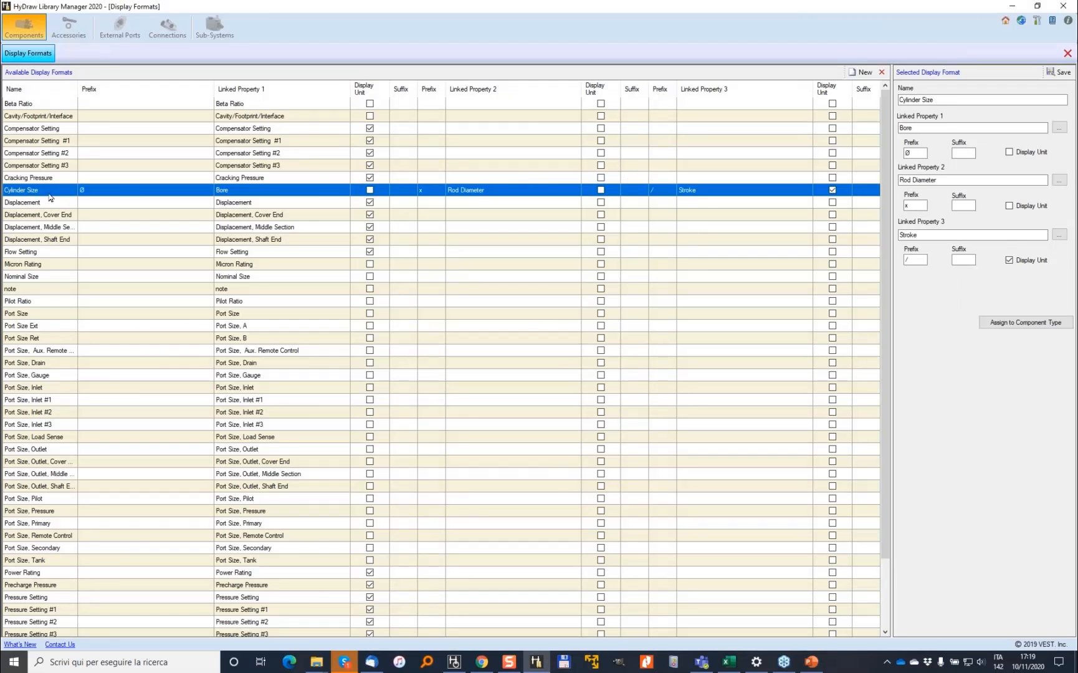
click(943, 99)
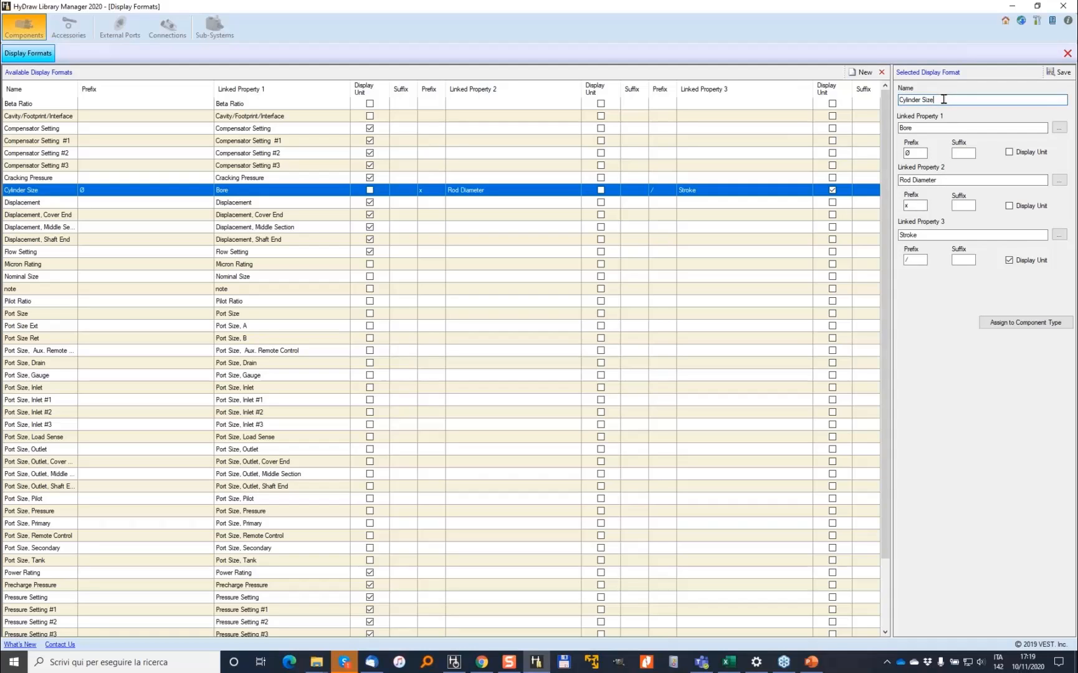
click(944, 180)
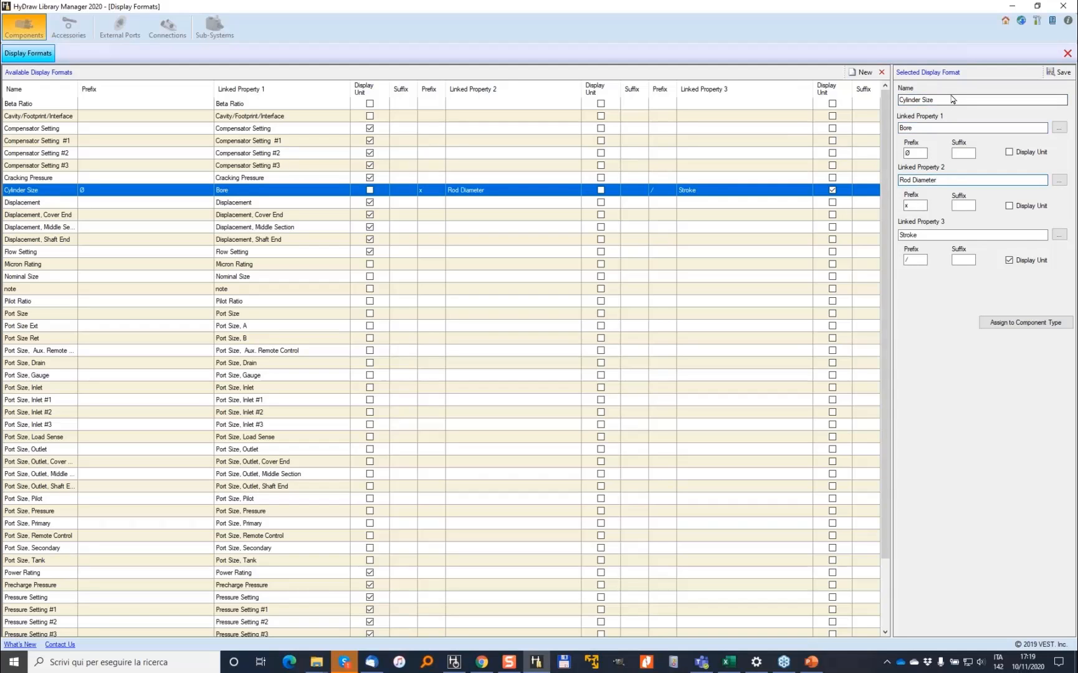
click(925, 128)
click(946, 180)
click(927, 234)
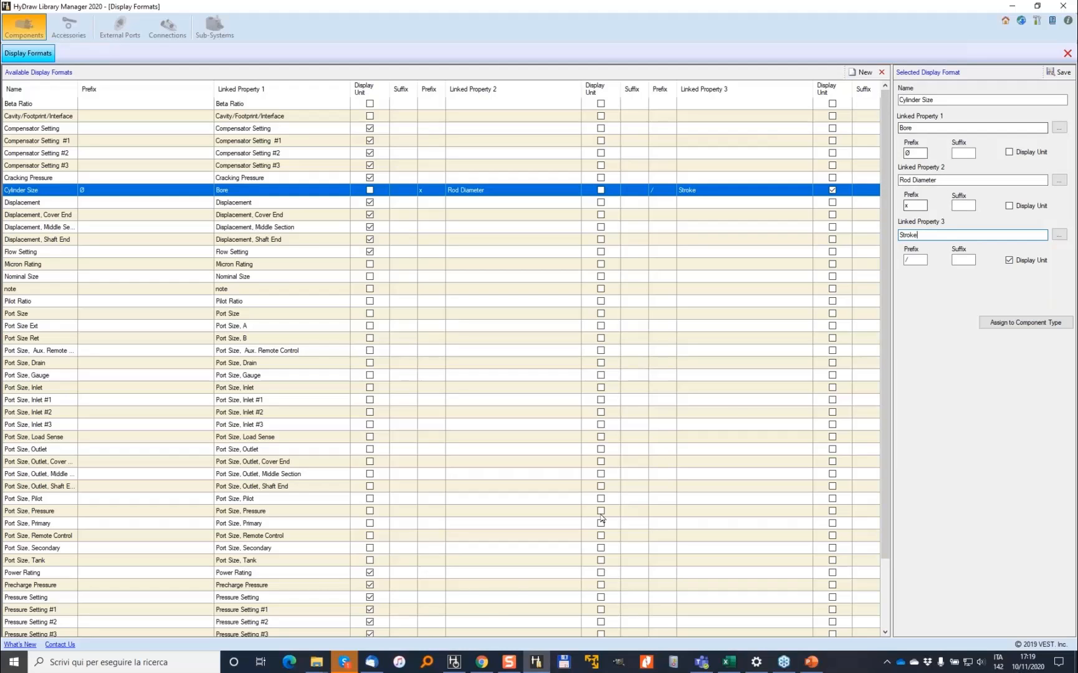
Switch to HyDraw CAD, search the symbol library for cylinders and insert the first cylinder symbol above the check valves.
click(454, 661)
text(cyliun)
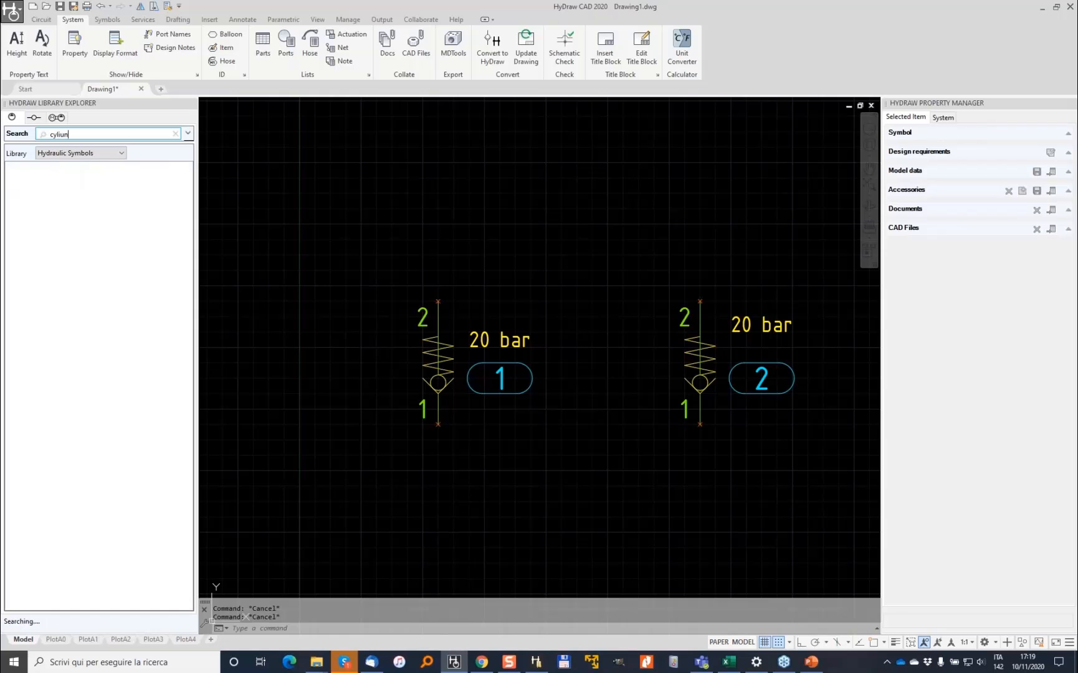
key(BackSpace)
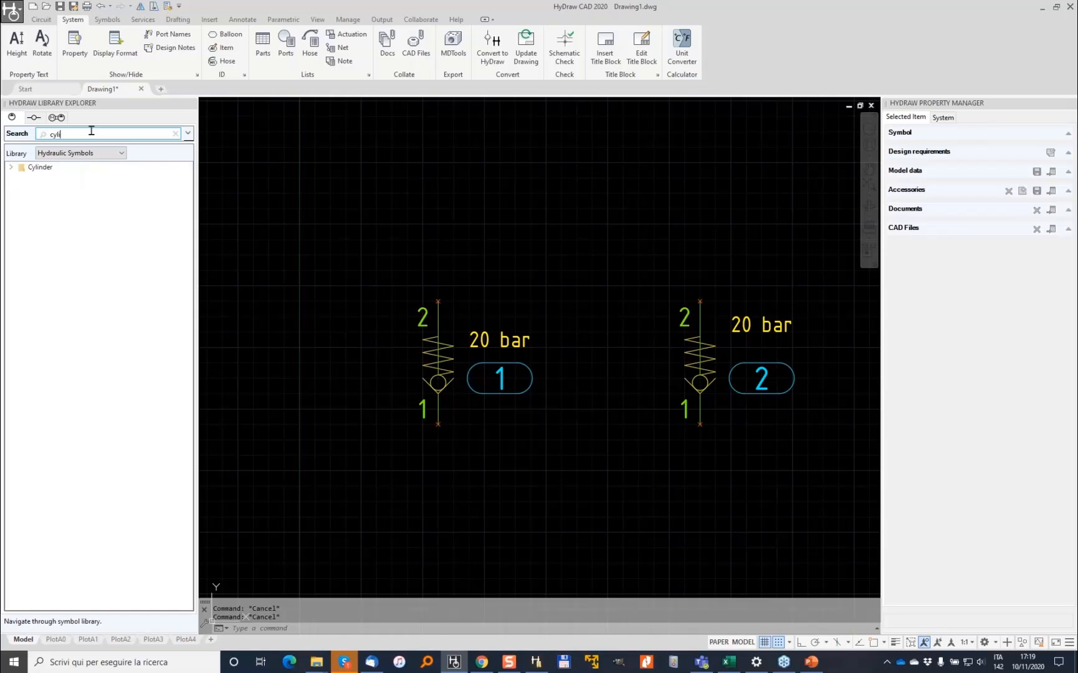
double_click(10, 169)
double_click(70, 190)
drag(34, 179, 532, 188)
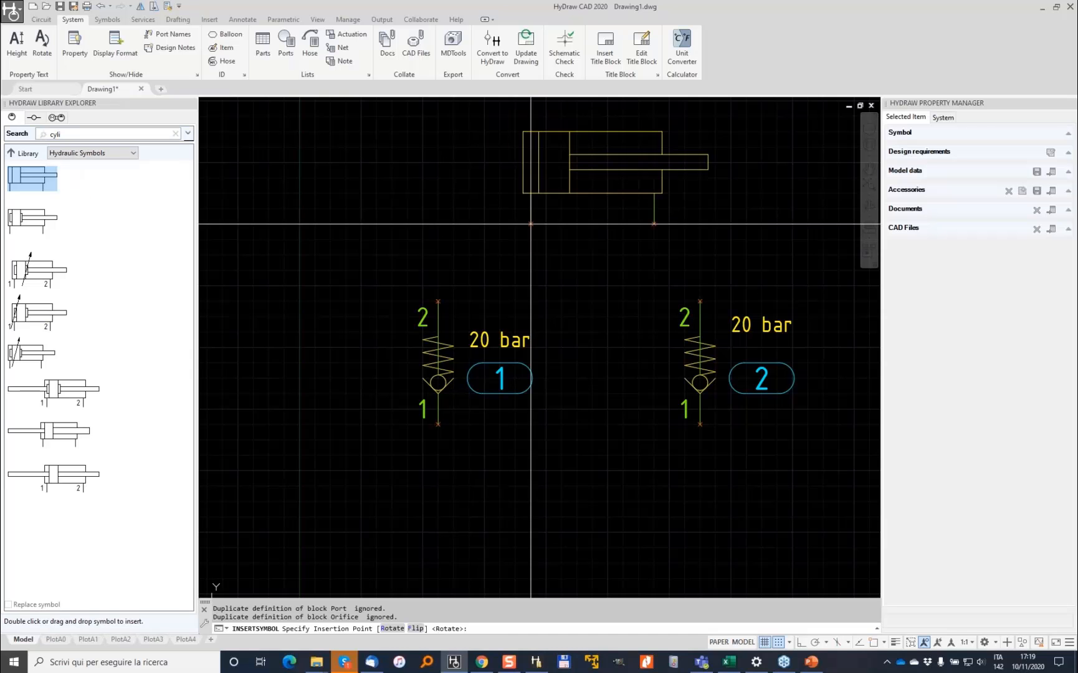
click(531, 188)
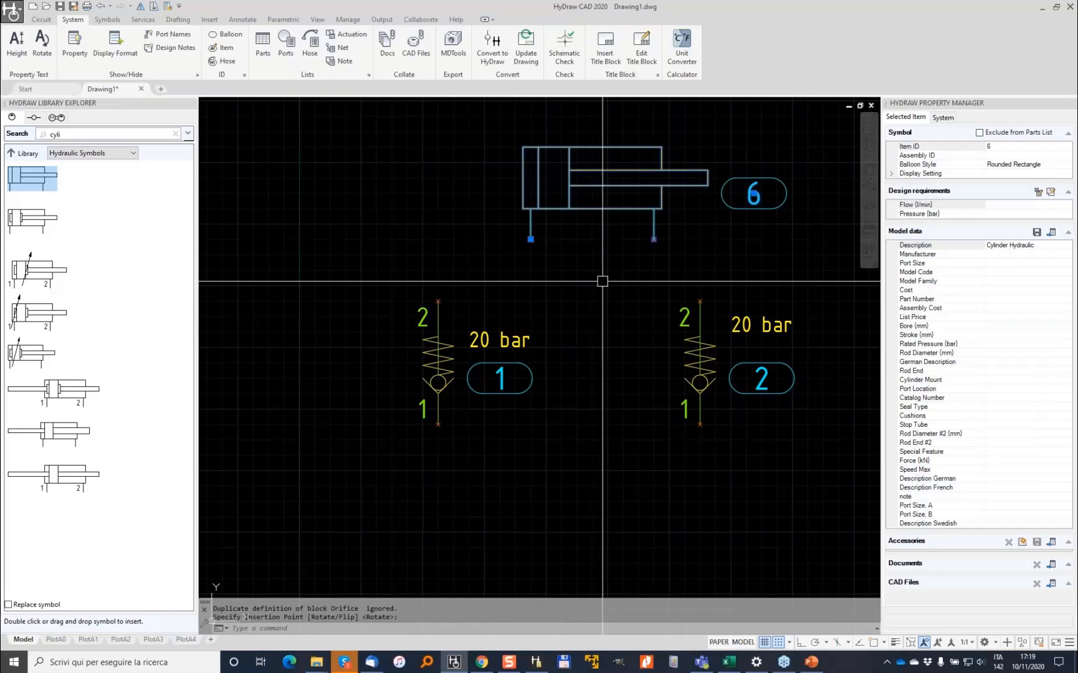
Set the cylinder's Bore to 200 mm and its Stroke to 150 mm.
click(1009, 325)
text(200)
key(Tab)
text(15)
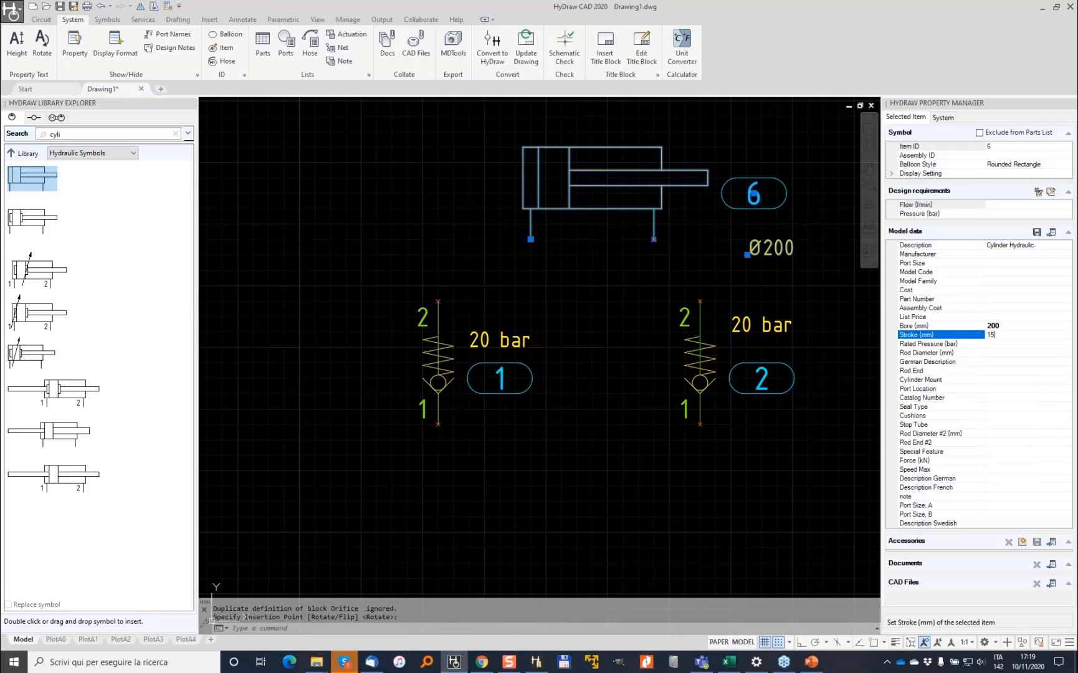
text(0)
key(Tab)
key(Tab)
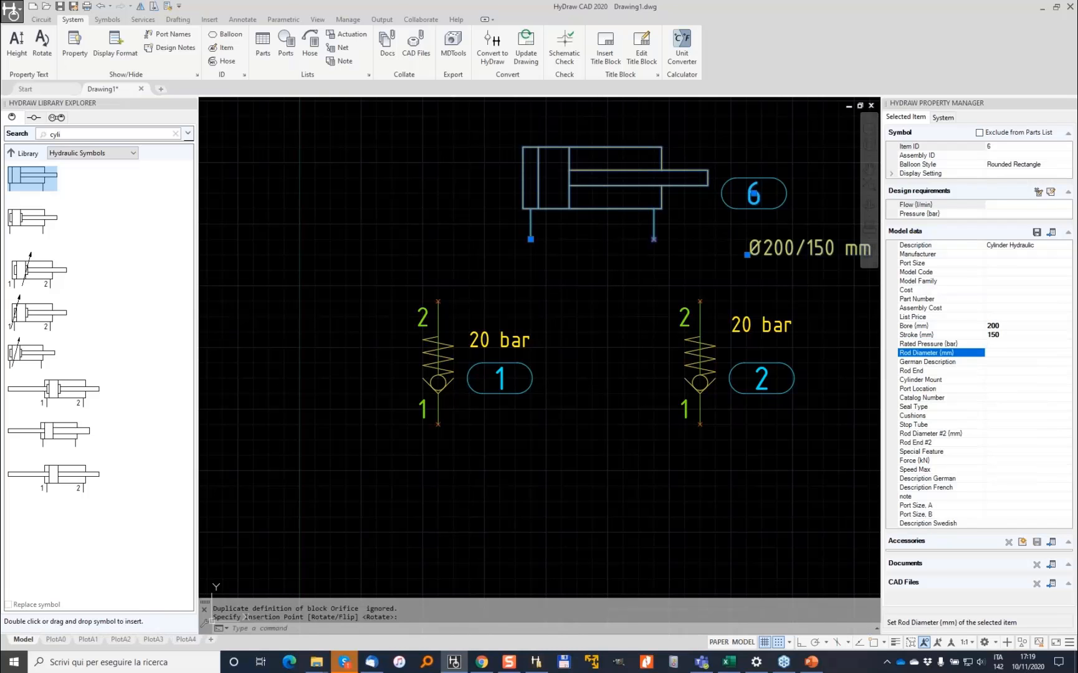
Change the cylinder's Stroke to 1500 mm and set its Rod Diameter to 50 mm.
click(1012, 326)
click(1003, 334)
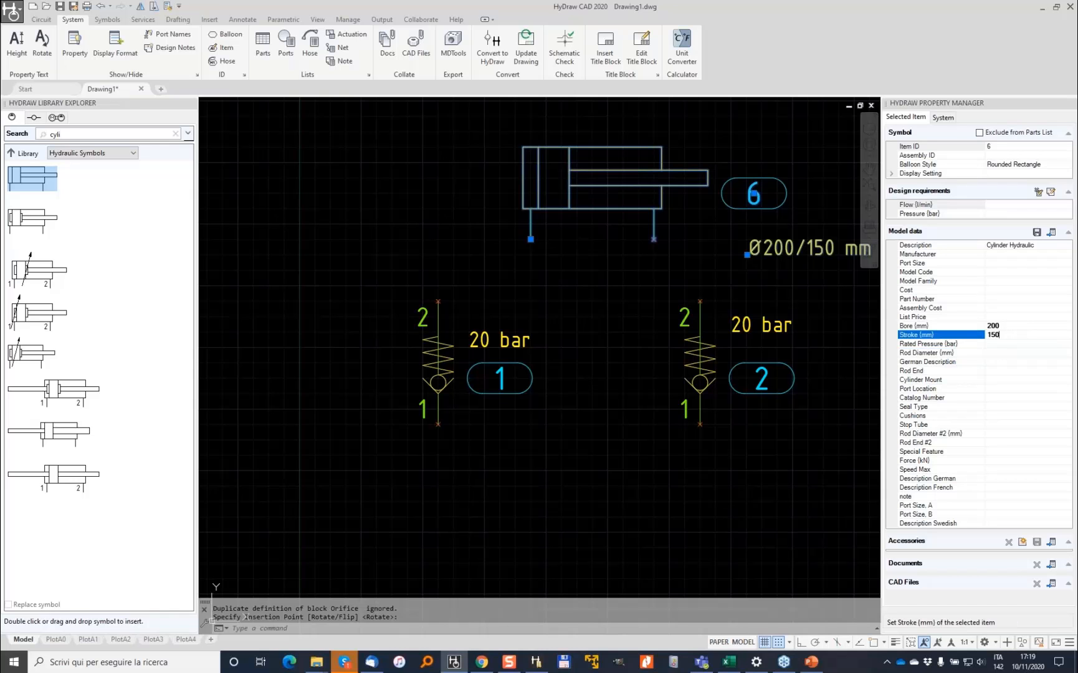
text(0)
click(1013, 353)
text(50)
key(Tab)
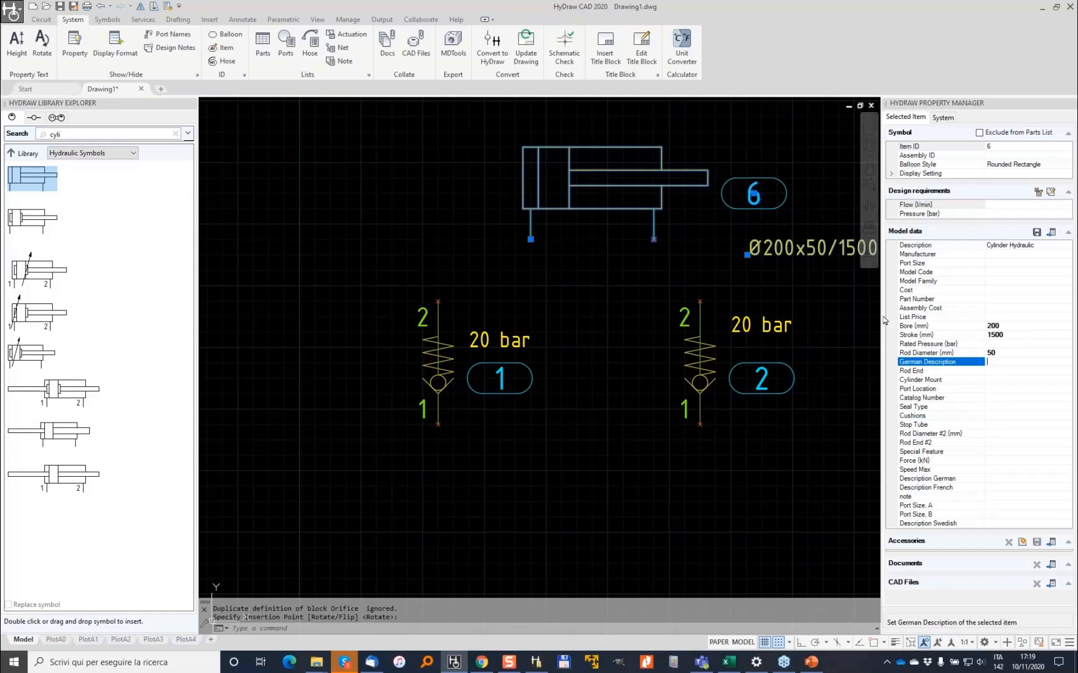
Move the cylinder's size label to directly above its body and deselect the cylinder.
scroll(556, 296, up, 3)
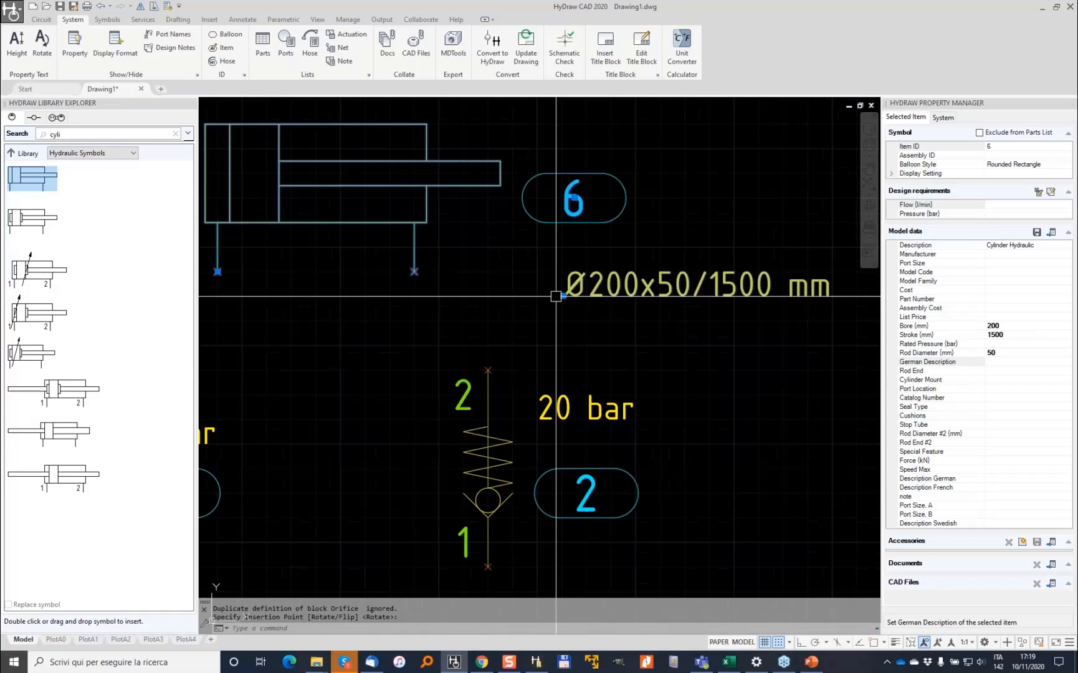
click(556, 296)
click(283, 119)
middle_drag(328, 155, 421, 306)
key(Escape)
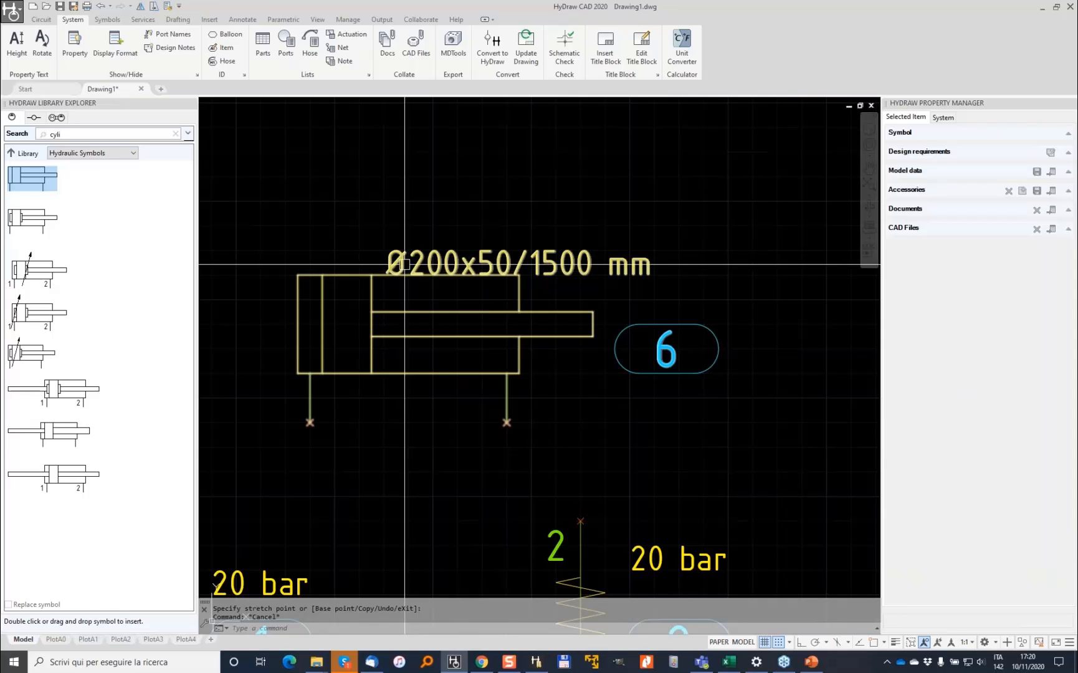
Switch to HyDraw Library Manager and compare the Cylinder Size format's linked properties and prefixes with the drawn label.
click(537, 662)
click(951, 99)
click(928, 124)
click(914, 155)
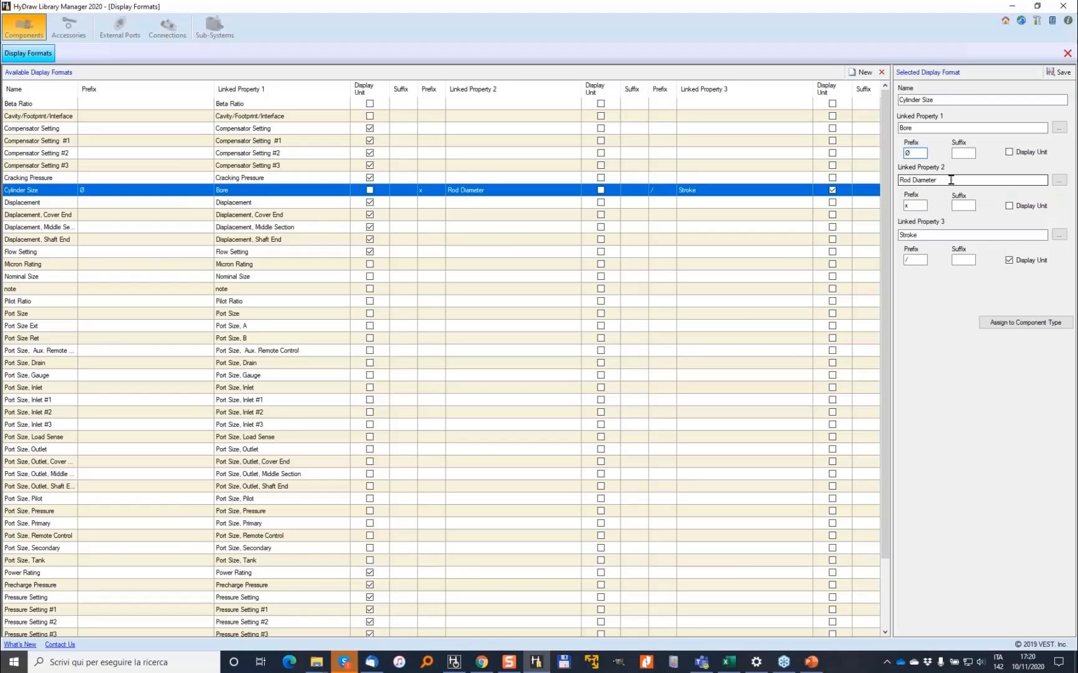
click(909, 206)
Create a display format named Description SE and link its first property to the Description Swedish model property.
click(864, 73)
text(Description SE)
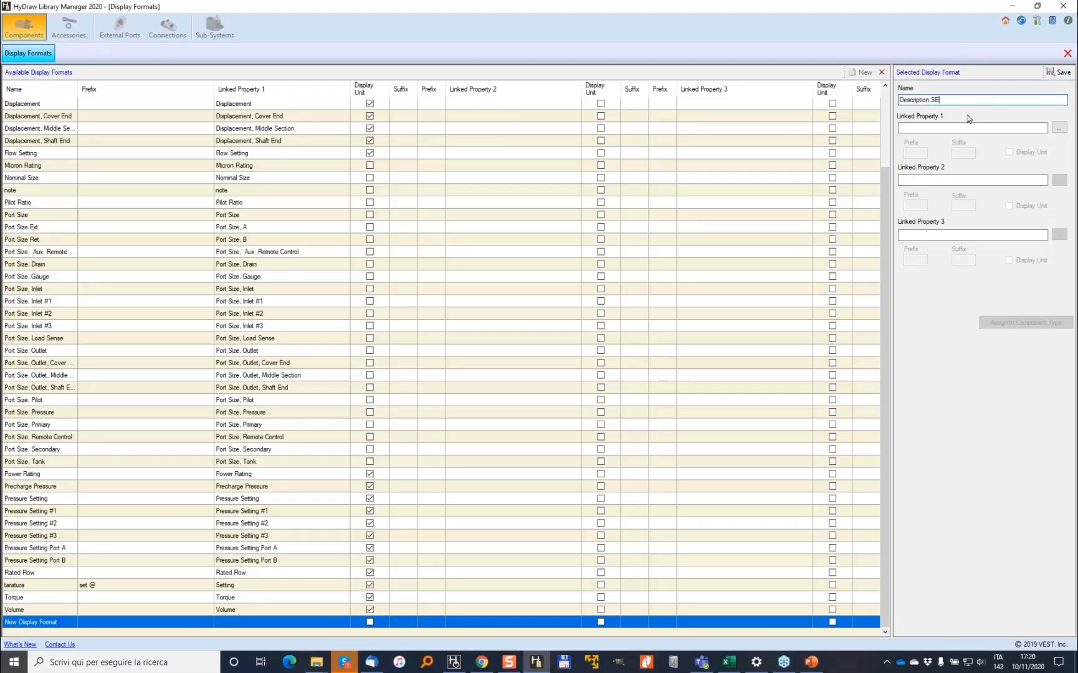
click(1059, 127)
drag(612, 274, 517, 281)
click(511, 280)
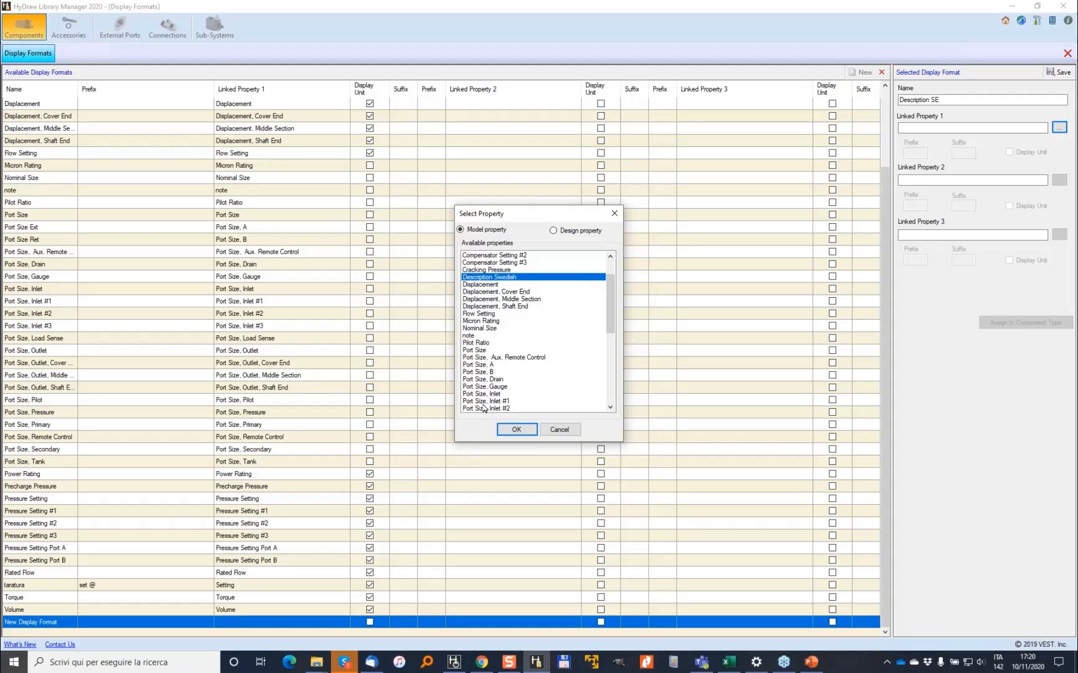
drag(610, 286, 610, 293)
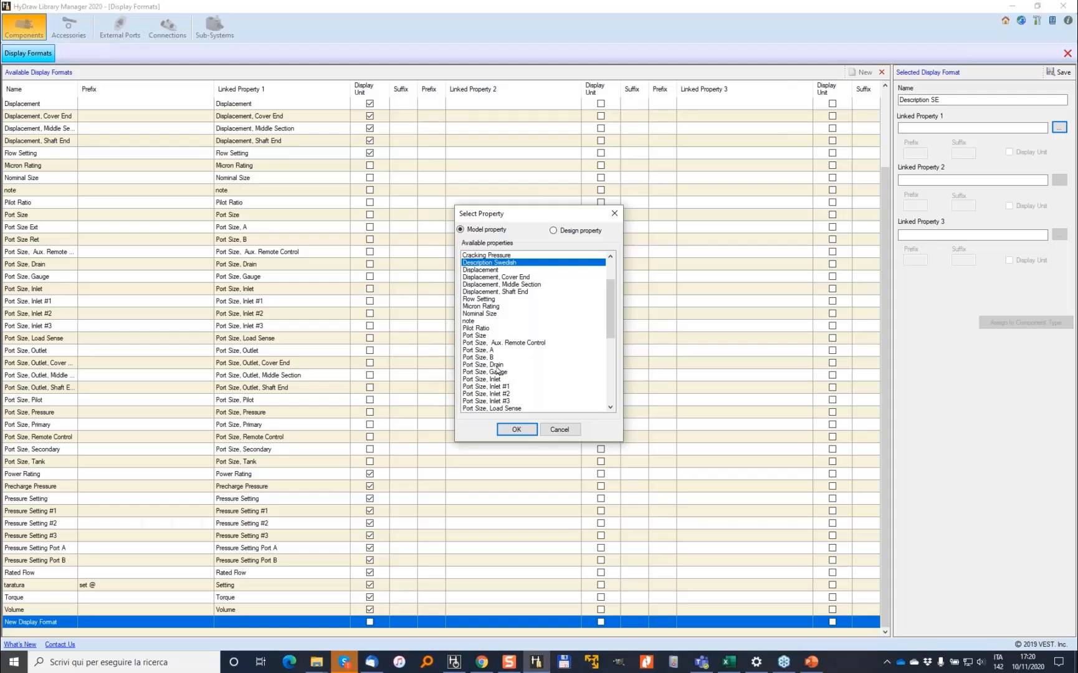
mouse_move(614, 290)
mouse_down()
mouse_move(614, 358)
mouse_move(613, 286)
mouse_up()
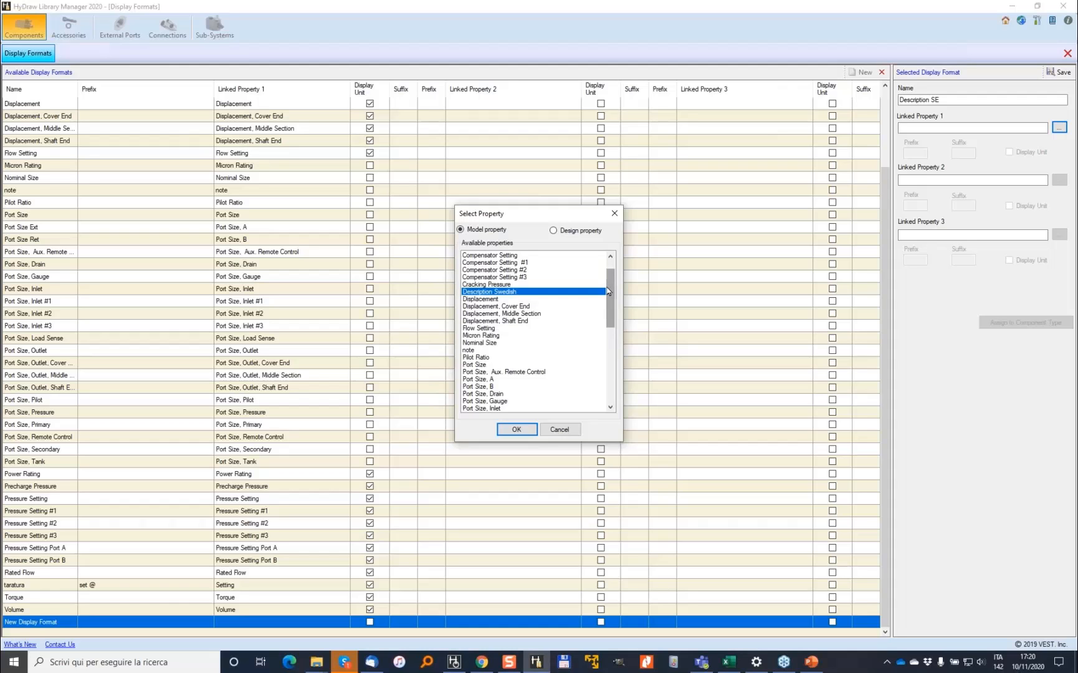
click(522, 429)
Set the Description SE format's first prefix to "SD is" and save the format.
click(914, 152)
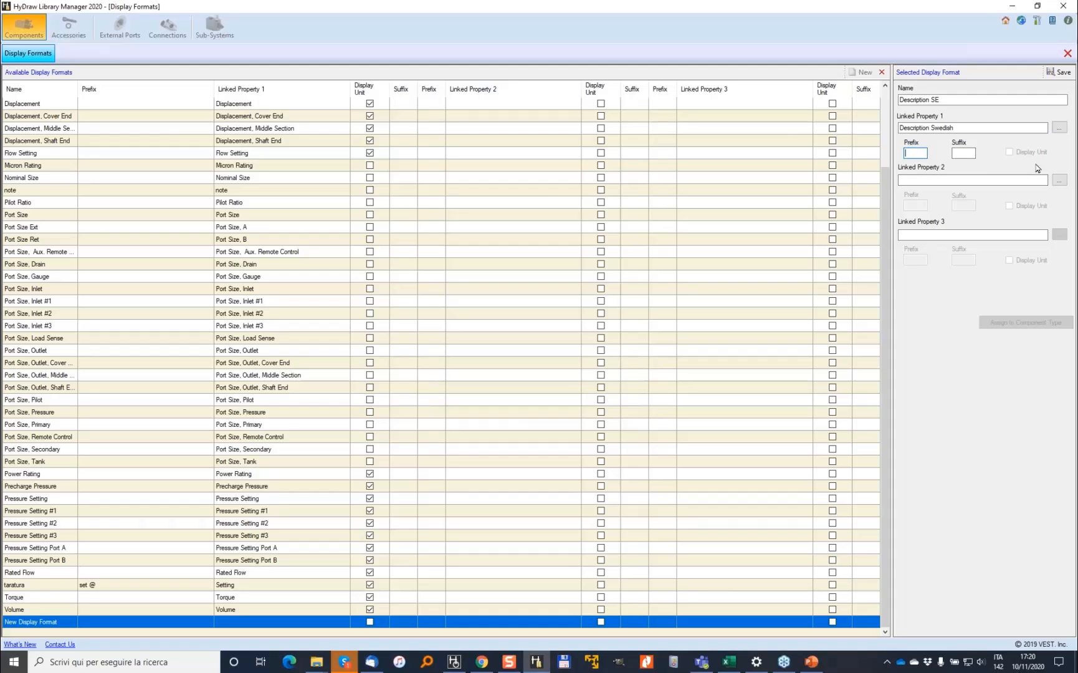
text(SD is)
click(1057, 72)
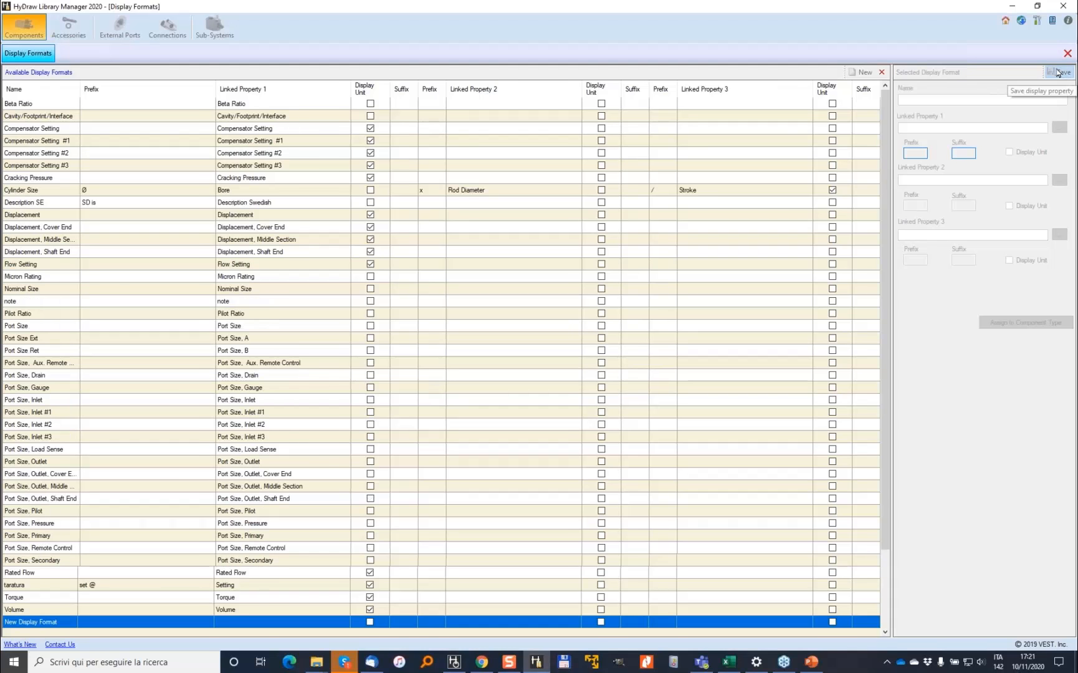
Assign the Description SE format to the Hydraulic component type Check Valve - Screw-in Cartridge and save it.
click(68, 203)
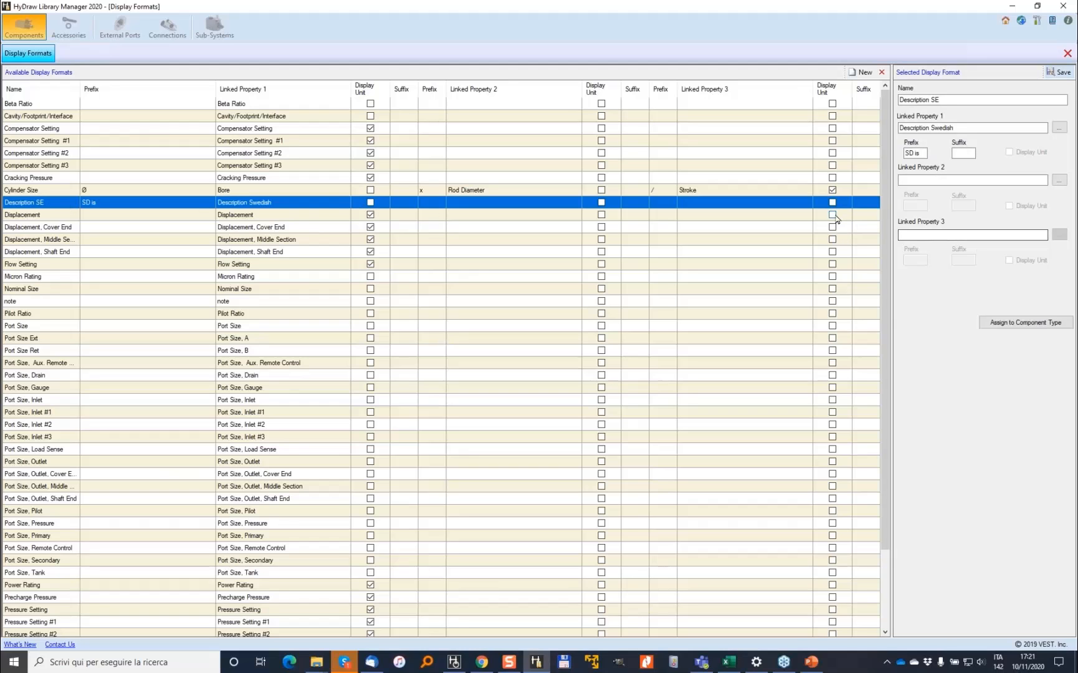
click(1054, 326)
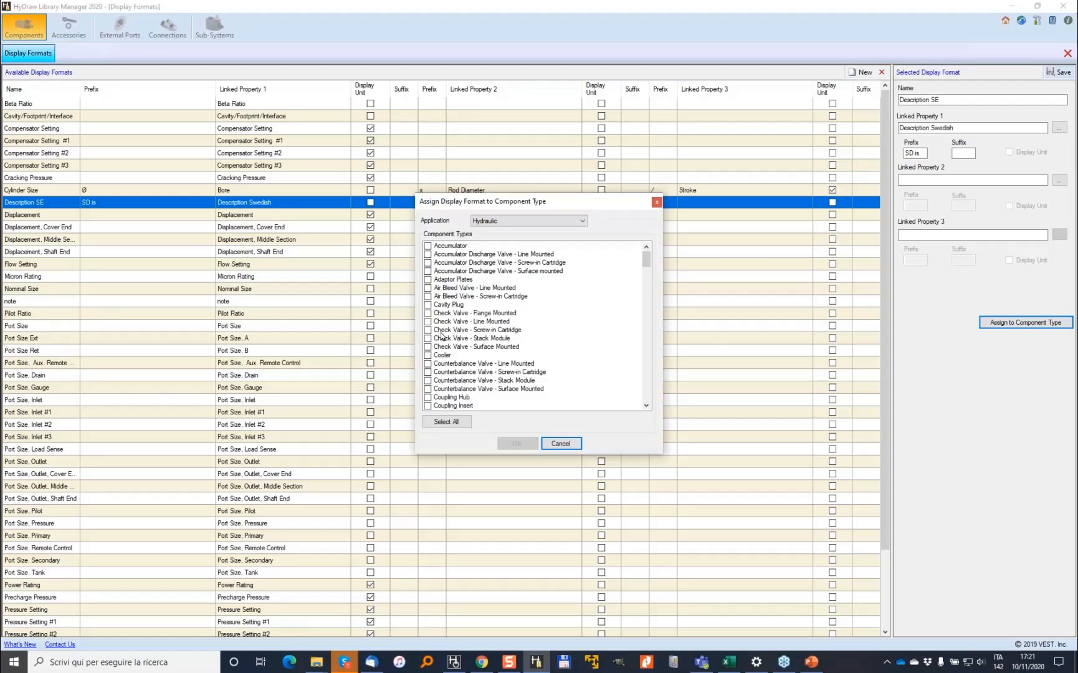
click(428, 330)
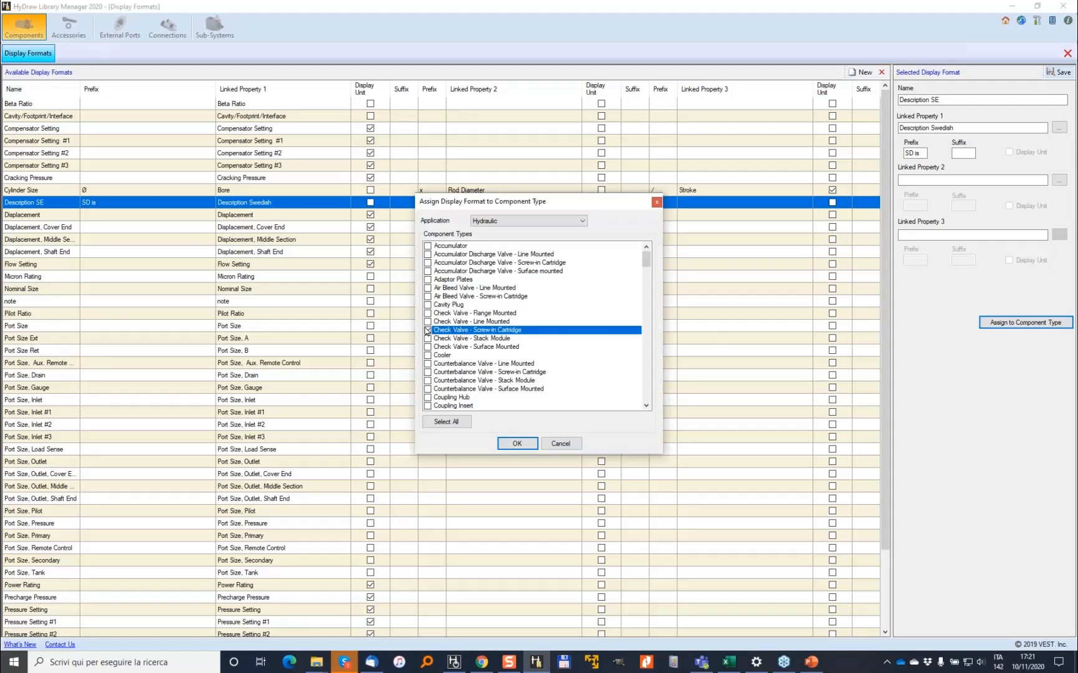
click(516, 443)
click(522, 446)
click(518, 444)
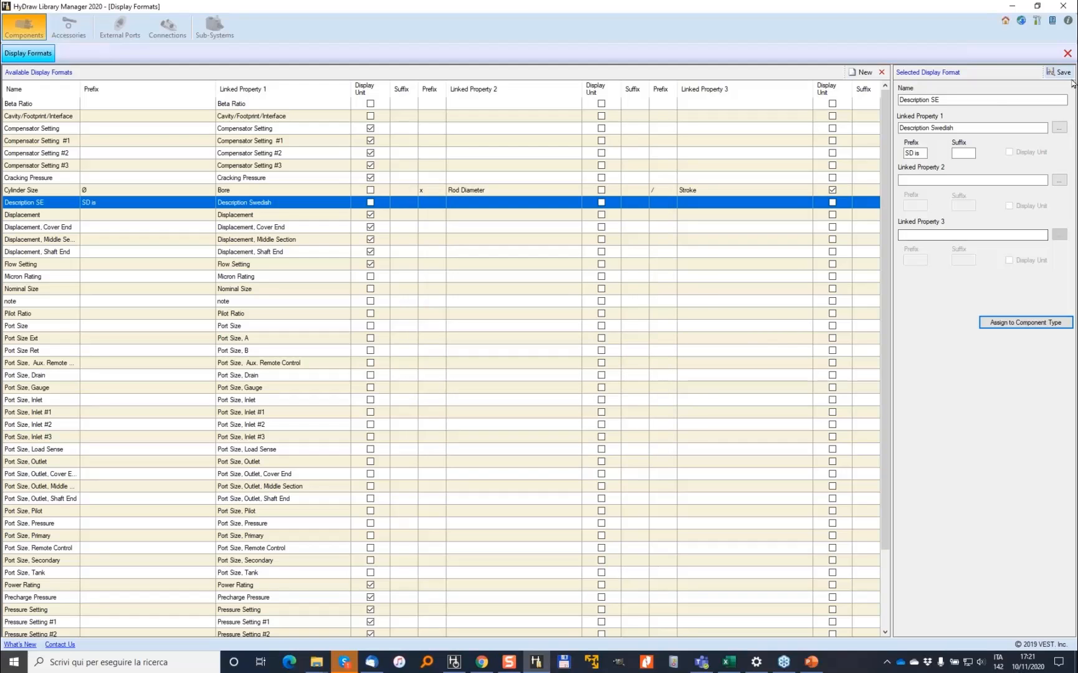
click(1067, 74)
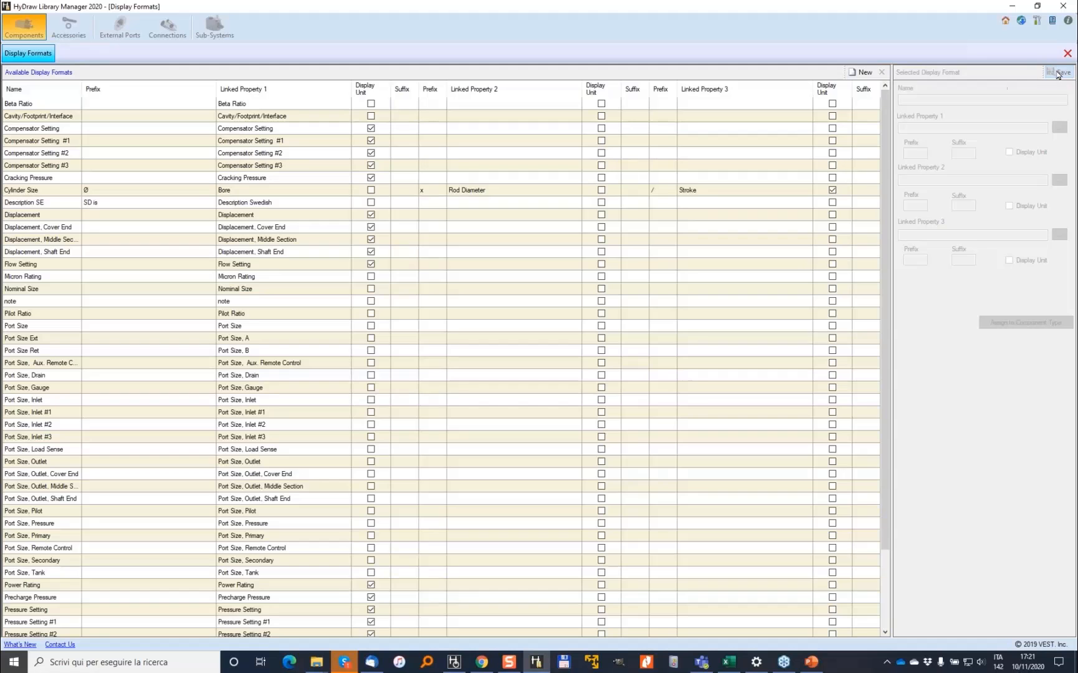
Switch to HyDraw CAD, search the symbol library for "check" and insert a screw-in cartridge check valve below the slip-in cartridge valves.
click(455, 660)
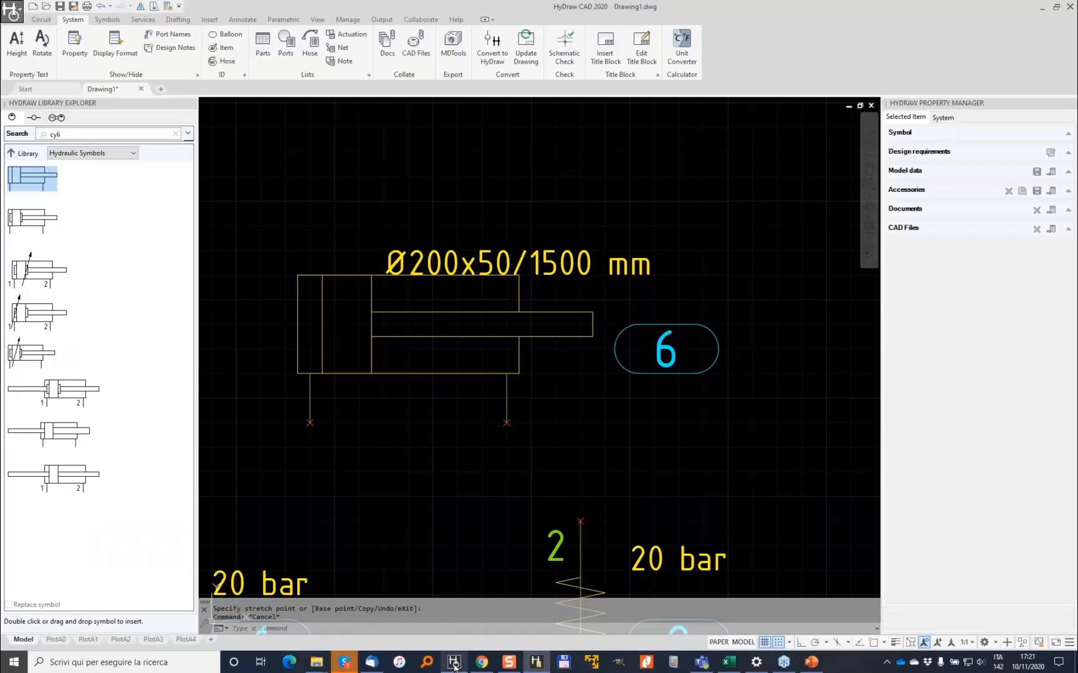
double_click(77, 135)
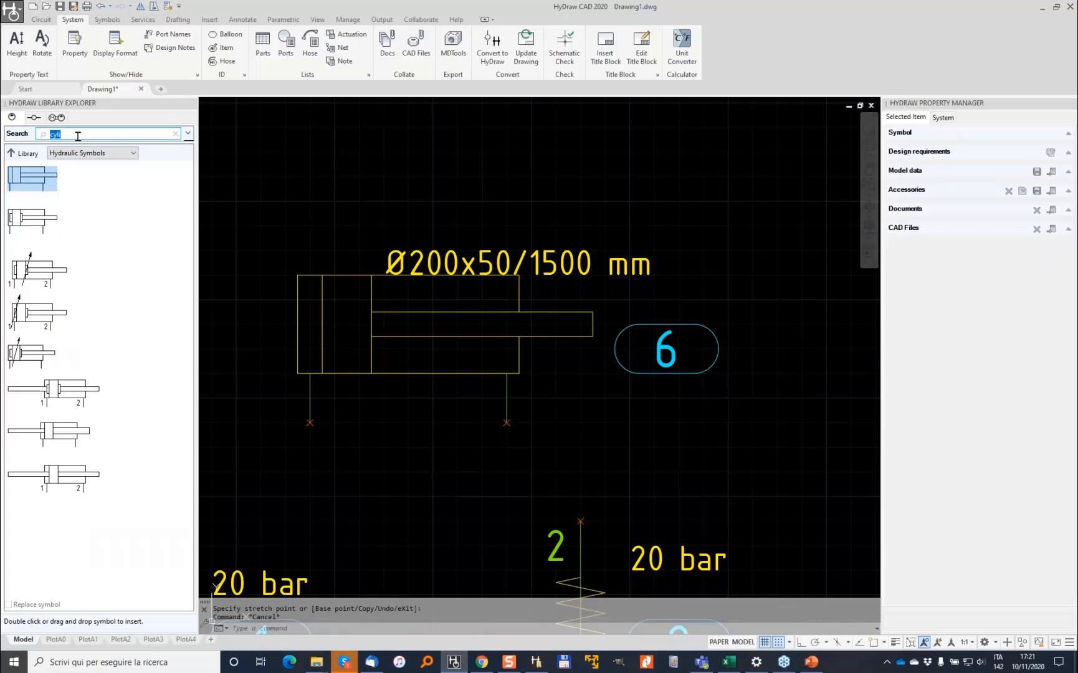
text(check)
click(11, 223)
double_click(44, 235)
click(22, 185)
middle_drag(654, 152, 483, 504)
click(653, 461)
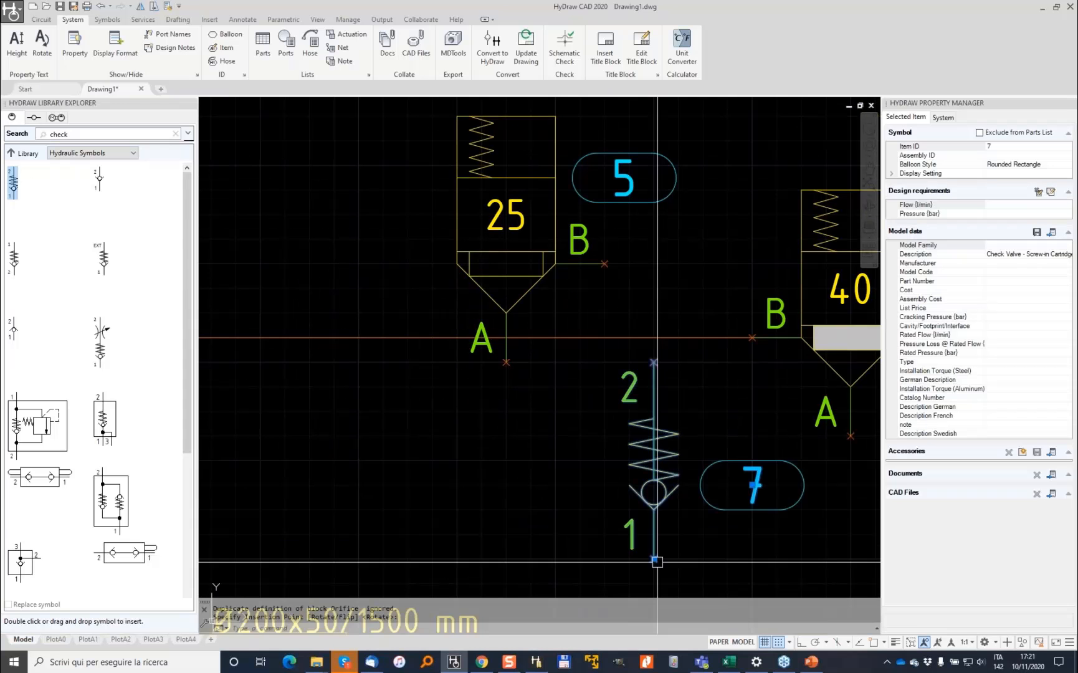
Fill in the new check valve's Description Swedish with a first name, and set Cracking Pressure to Hide and Description SE to Show.
click(1008, 435)
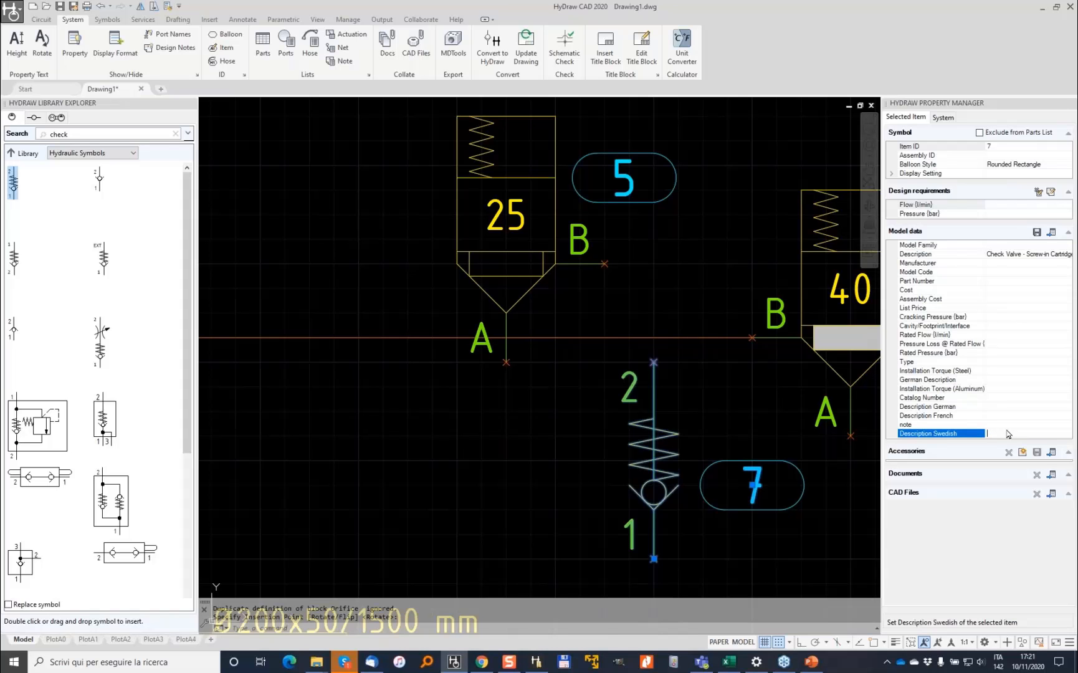
text(carlo)
click(891, 174)
click(892, 174)
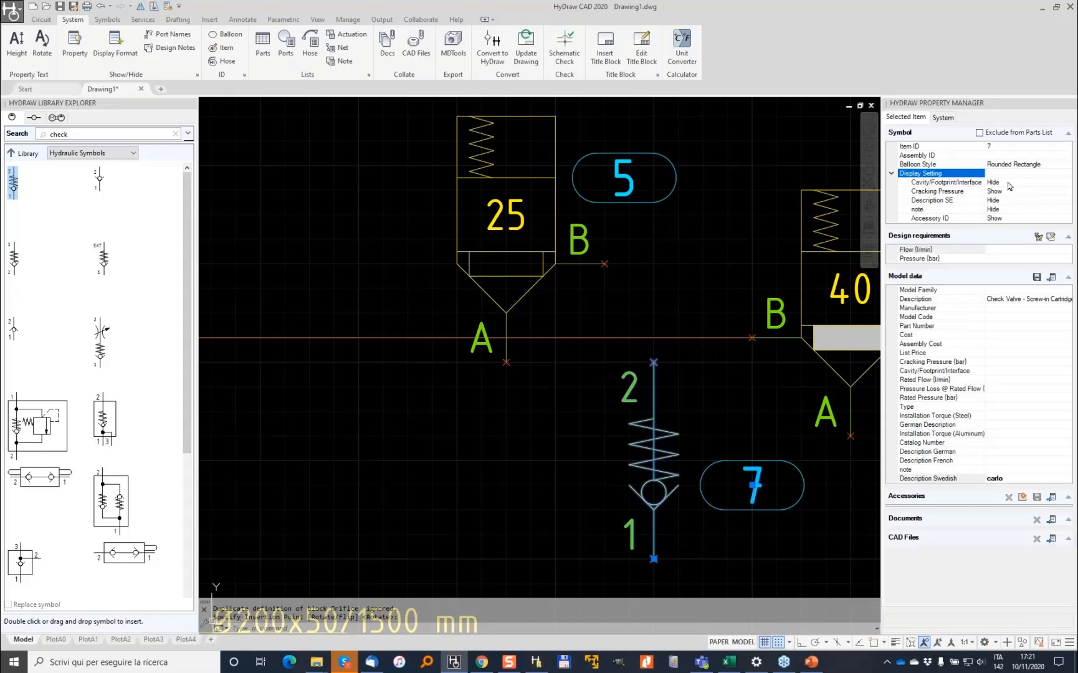
click(1014, 194)
click(1014, 200)
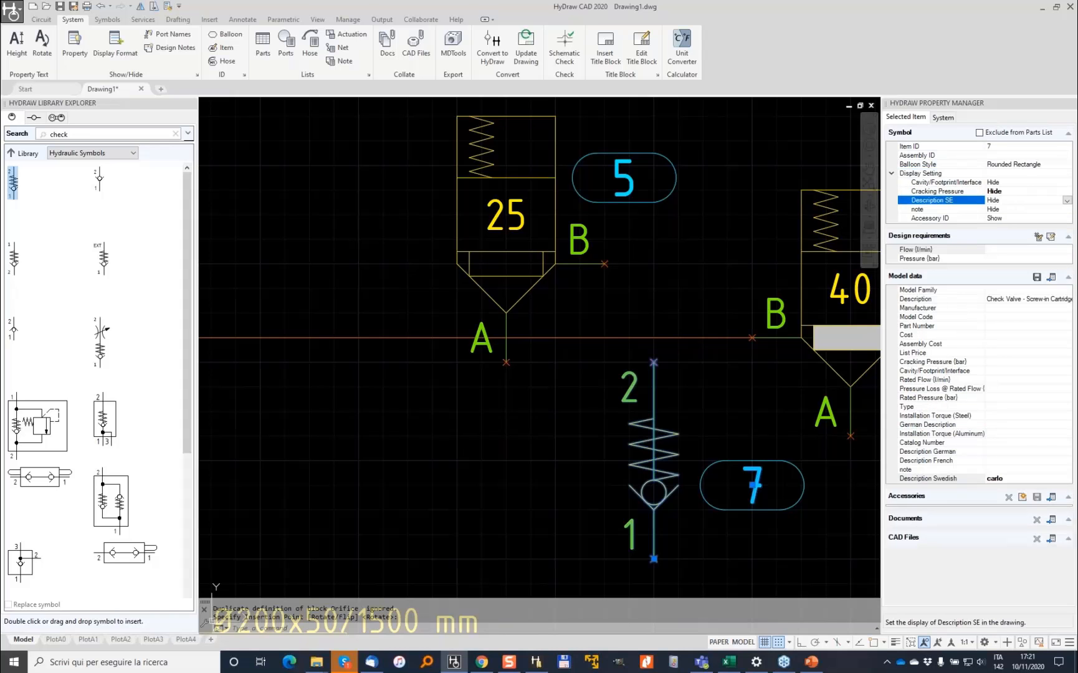
Move the Description SE label to just below the check valve's balloon 7 and reselect its display setting.
middle_drag(864, 388, 626, 127)
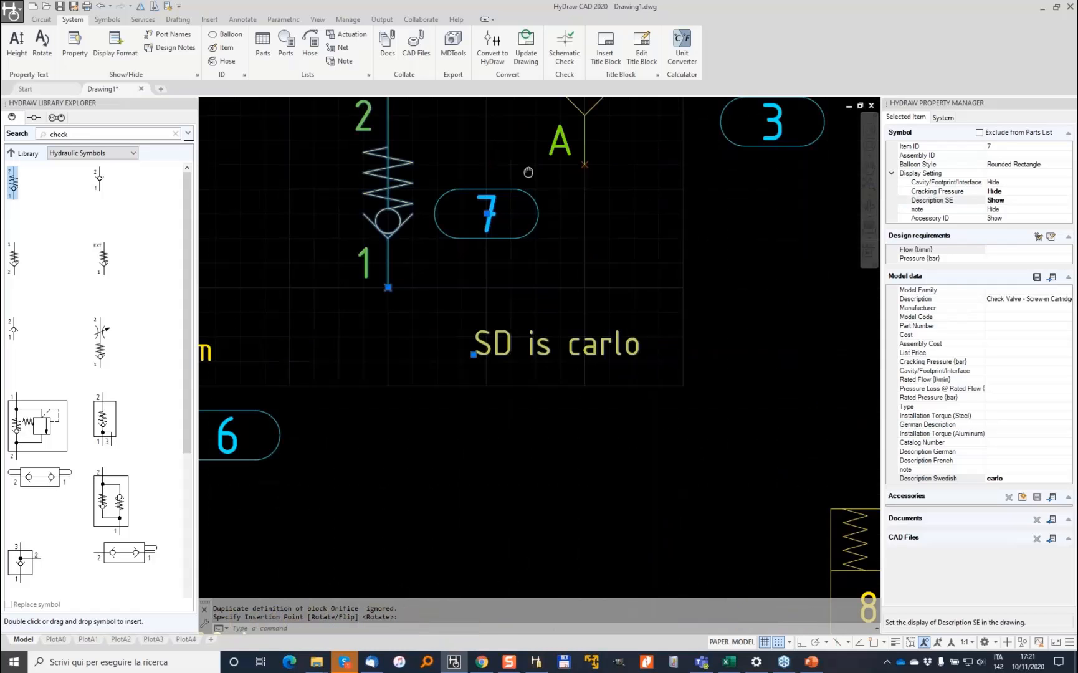
click(502, 363)
click(464, 298)
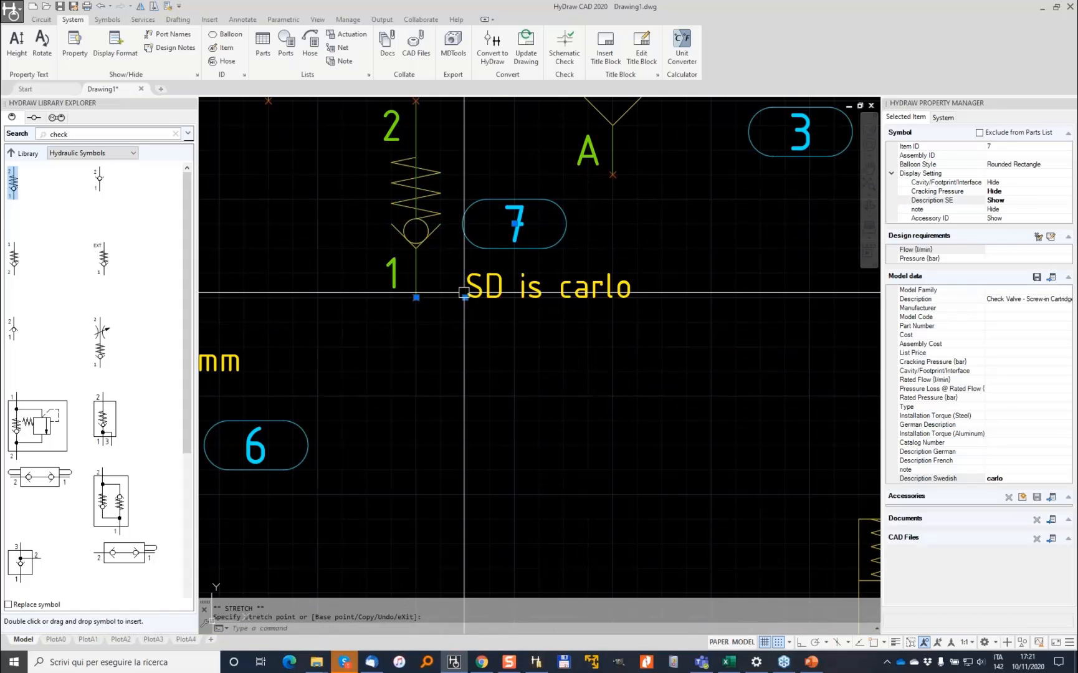
click(1010, 200)
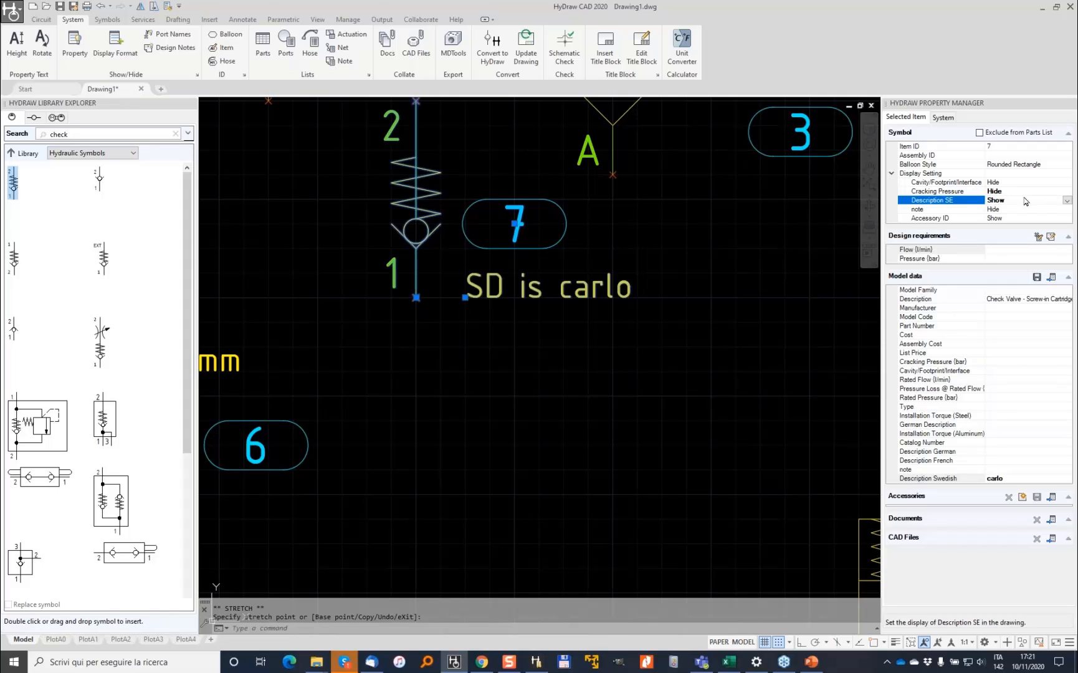
Insert a flange-mounted check valve to the right of valve 7, review its display settings and deselect it.
click(19, 153)
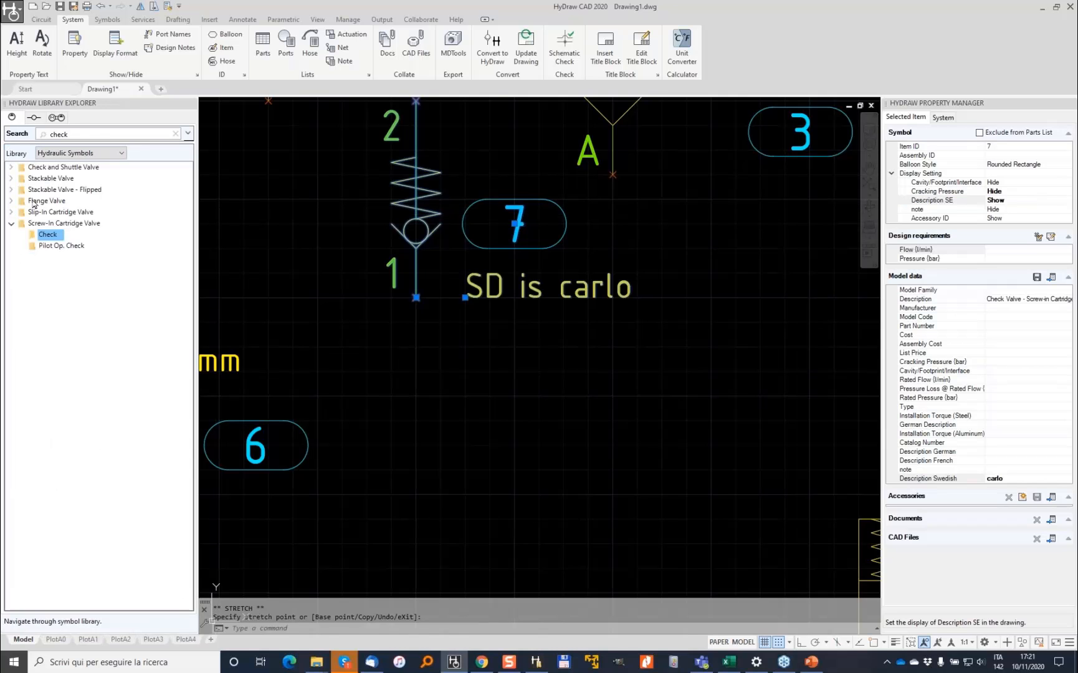
double_click(16, 201)
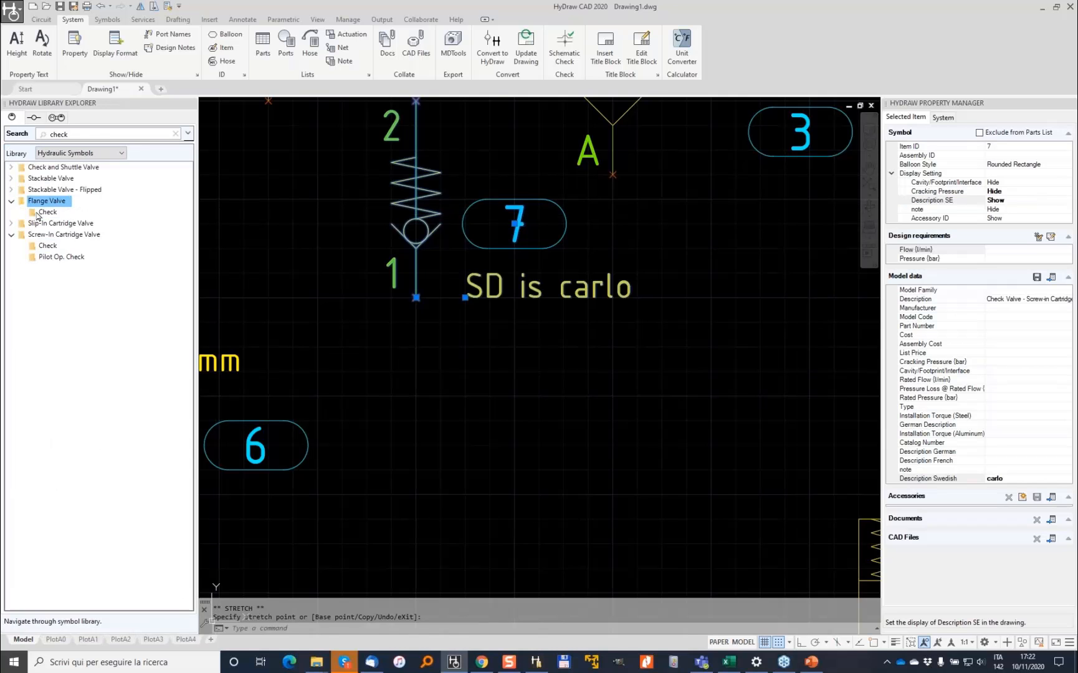
double_click(39, 213)
key(Escape)
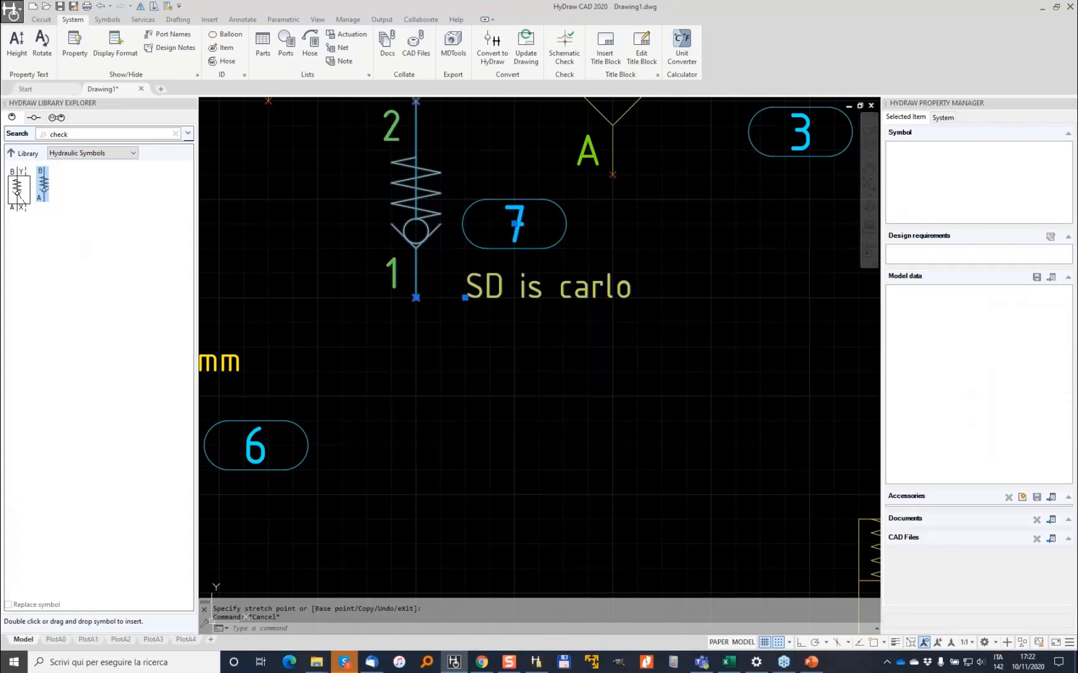
double_click(42, 184)
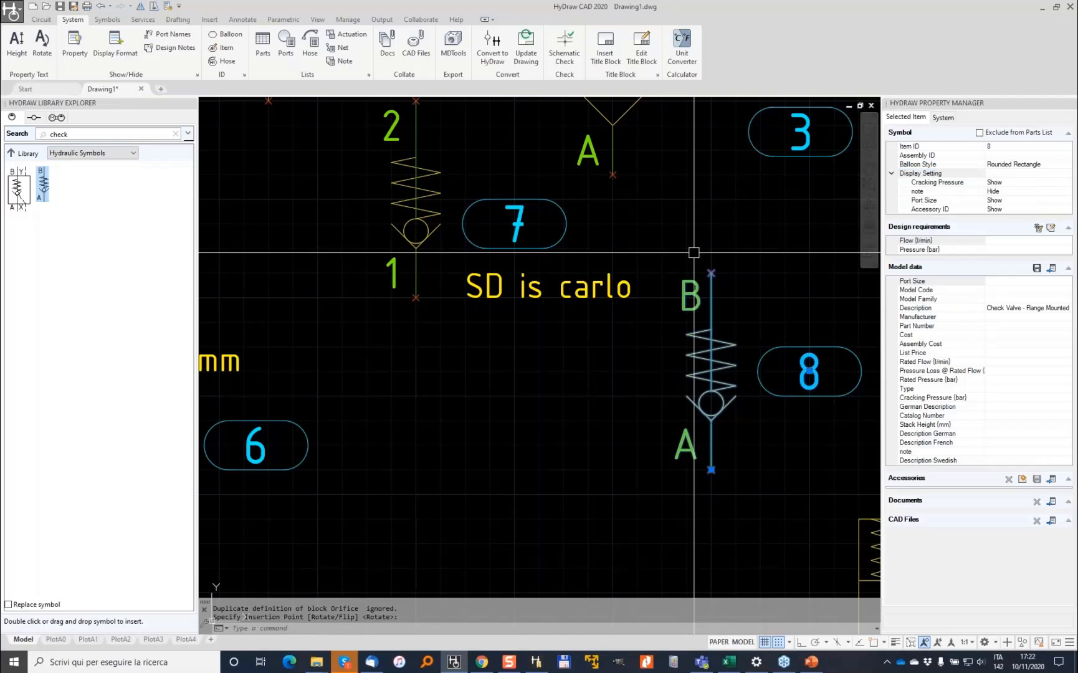
scroll(648, 398, down, 2)
key(Escape)
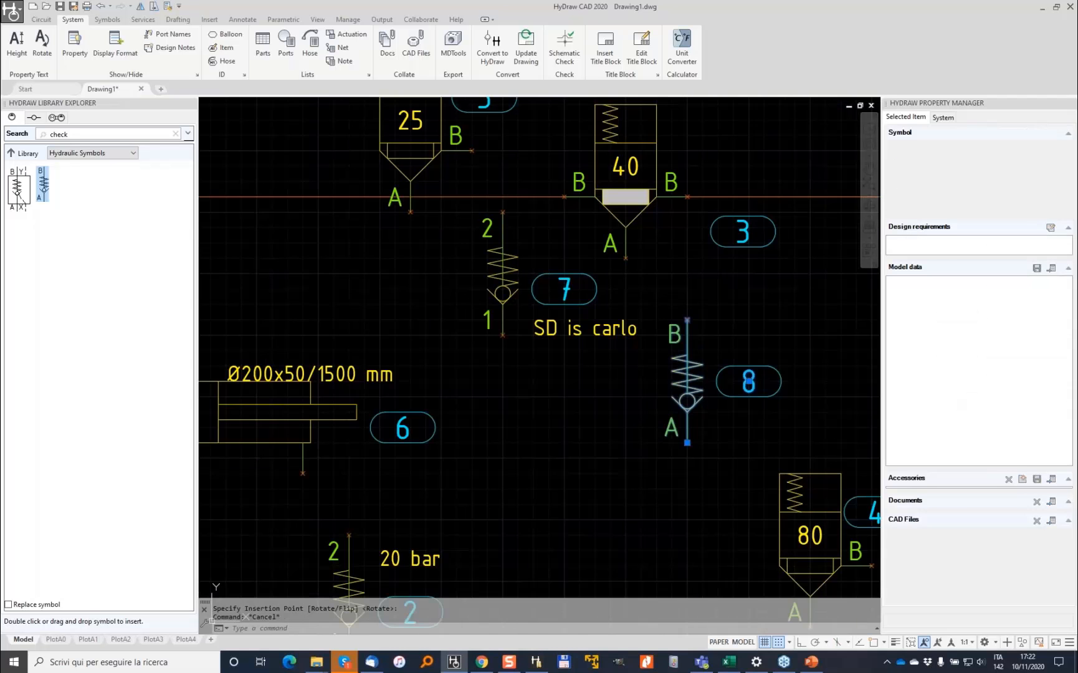
scroll(647, 399, down, 2)
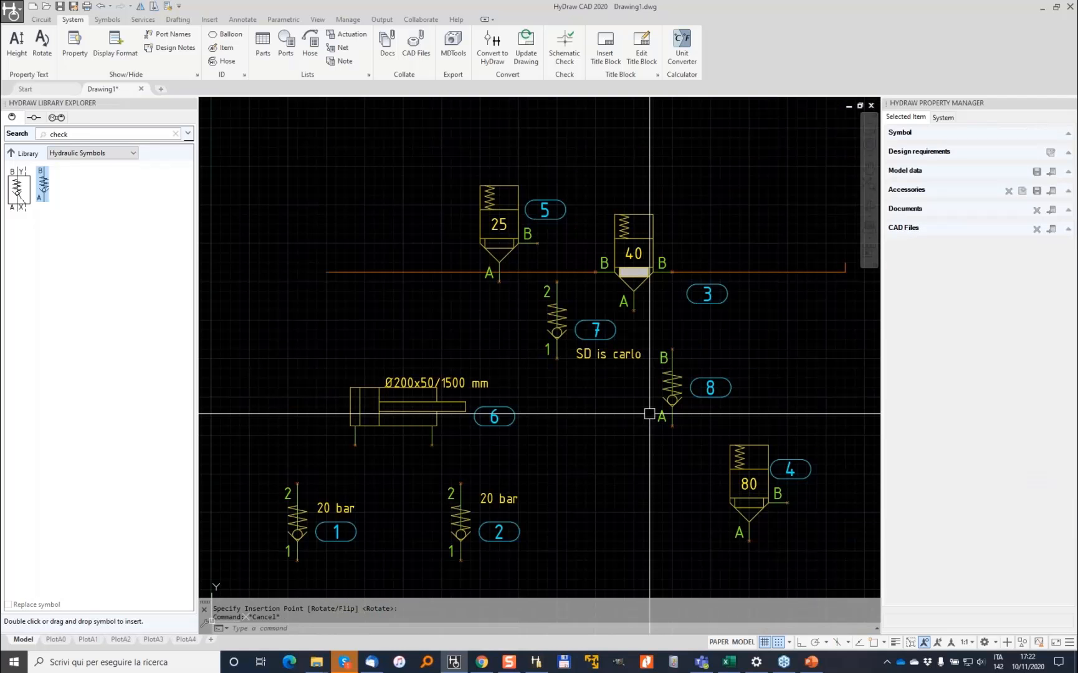
Switch to HyDraw Library Manager and close the display formats page to return to the component symbols.
click(535, 661)
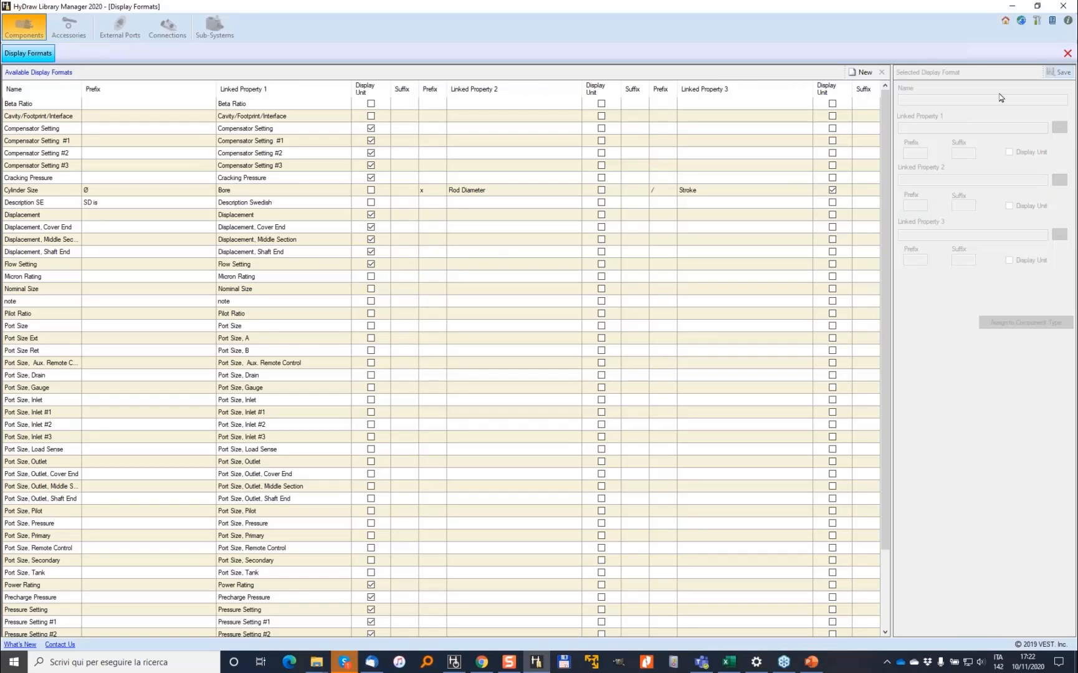
click(1066, 54)
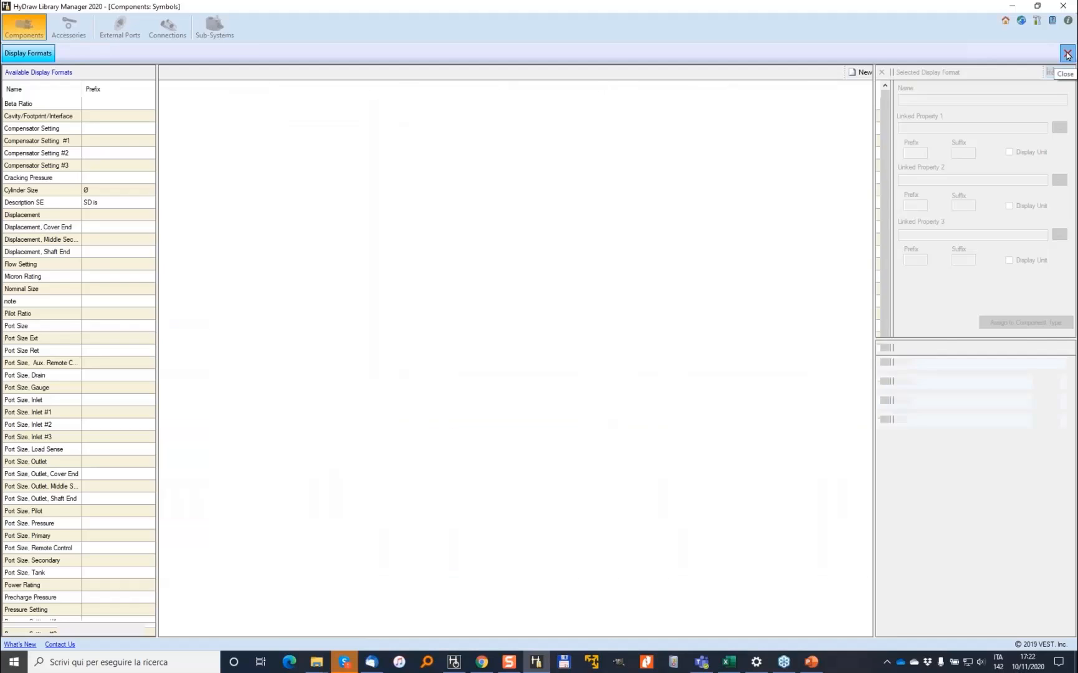
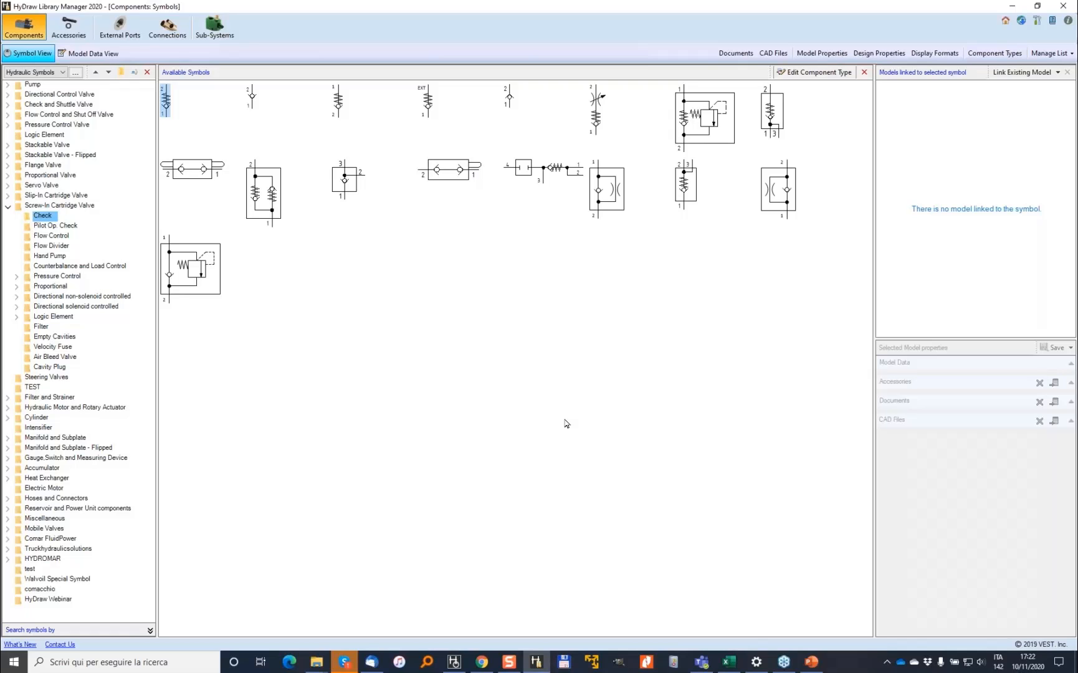
Switch to the ModelCodes.xlsx workbook in Excel and examine its property columns and the filter choices for Manufacturer and ModelFamily.
click(728, 663)
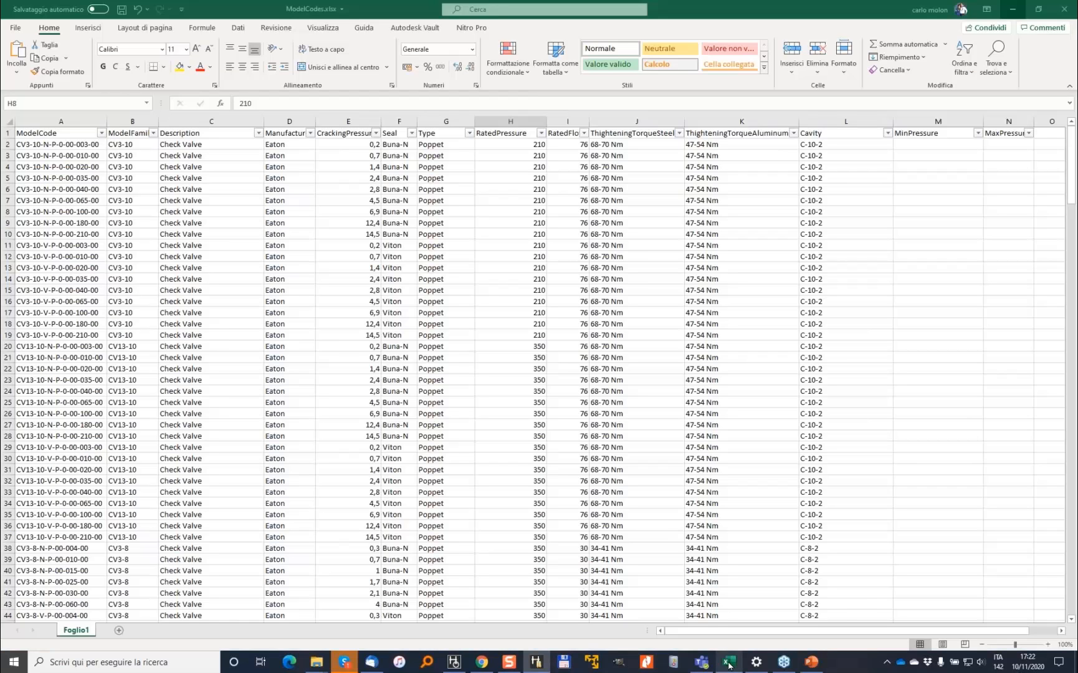
drag(1072, 144, 156, 138)
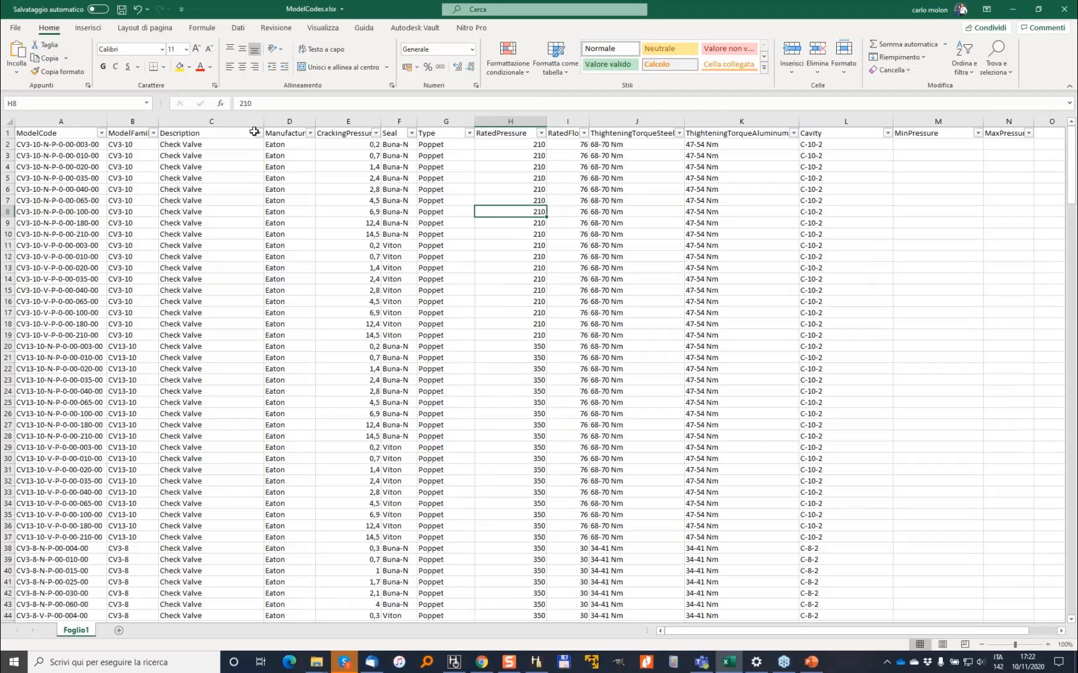
click(310, 132)
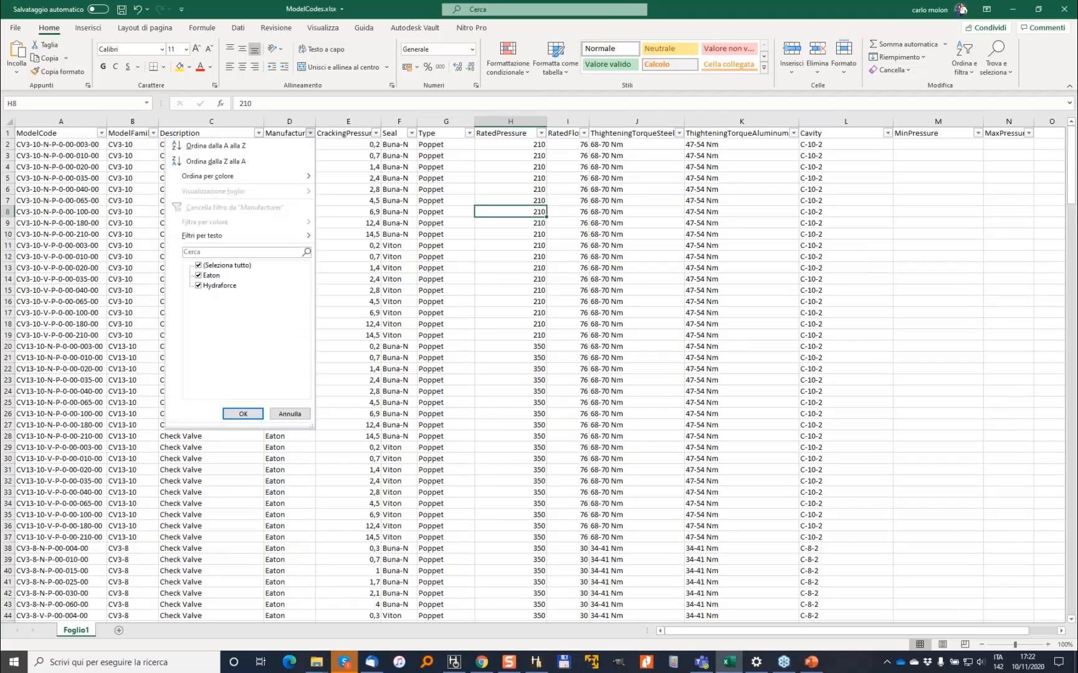
key(Escape)
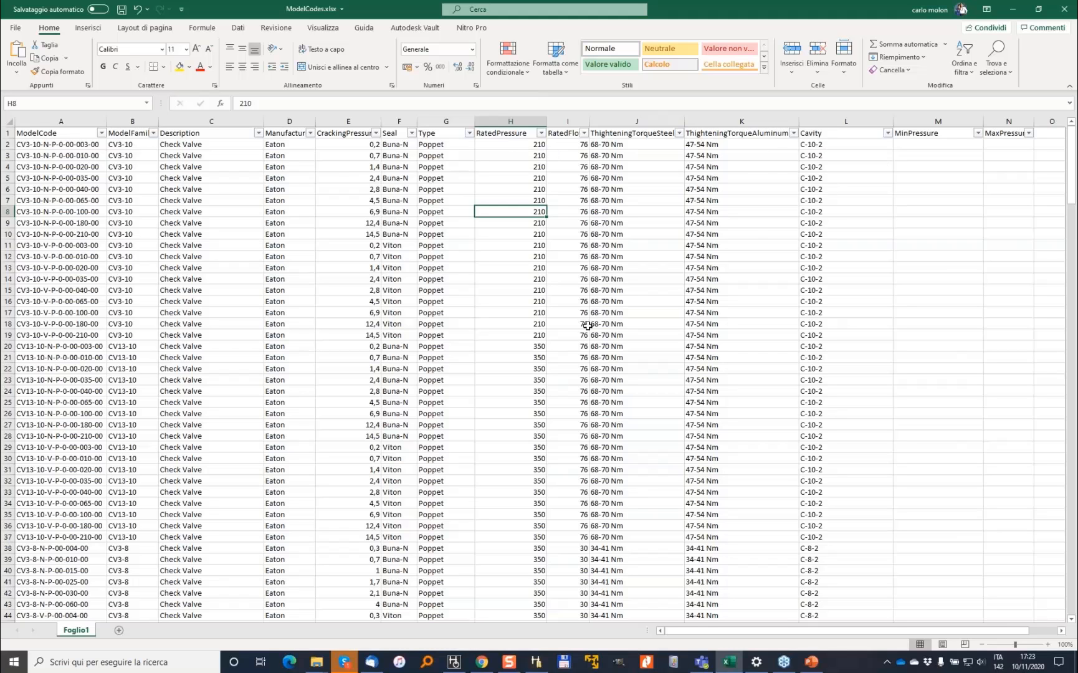
scroll(582, 328, down, 1)
mouse_move(1071, 153)
mouse_down()
mouse_move(1071, 235)
mouse_move(1072, 135)
mouse_up()
click(152, 134)
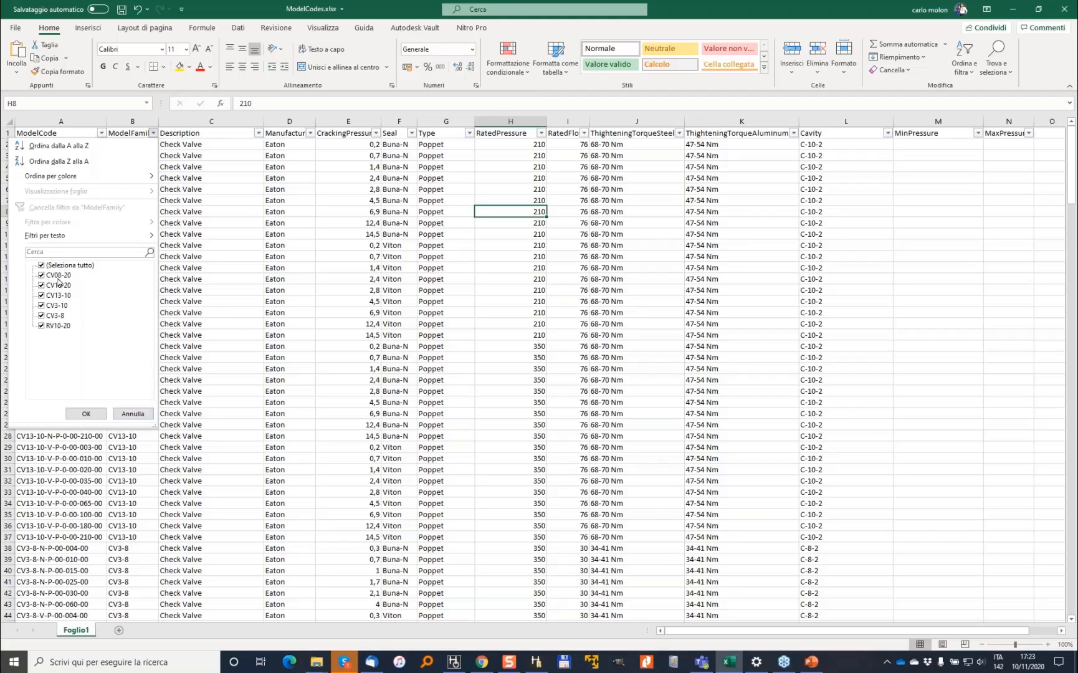
click(133, 413)
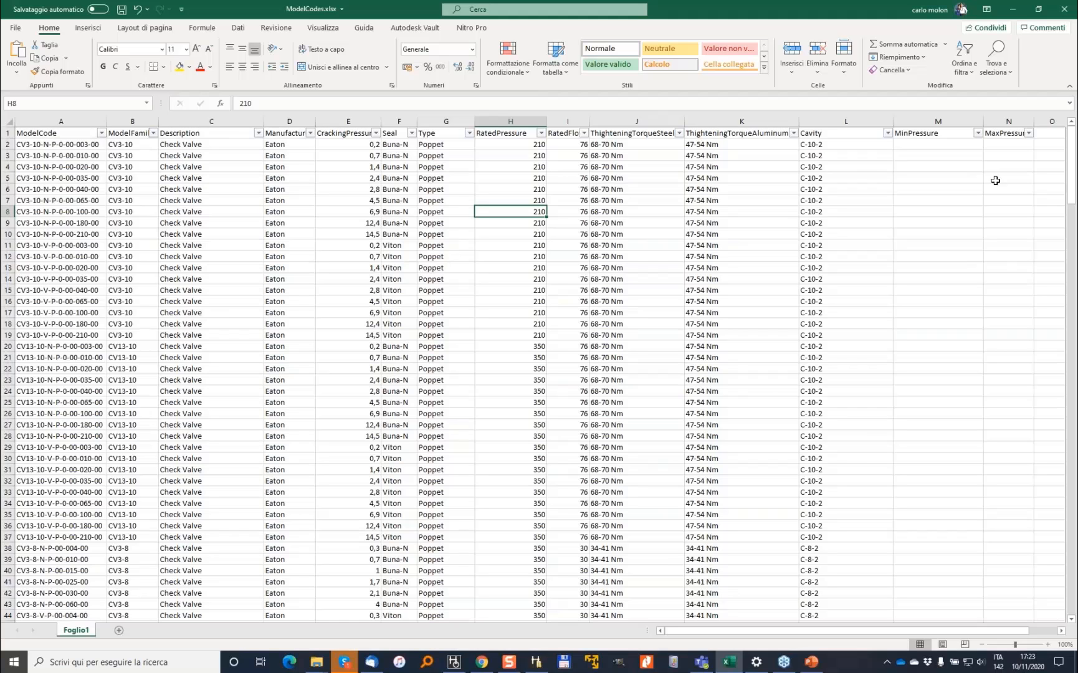
Close the ModelCodes.xlsx workbook in Excel and save its changes.
click(1064, 9)
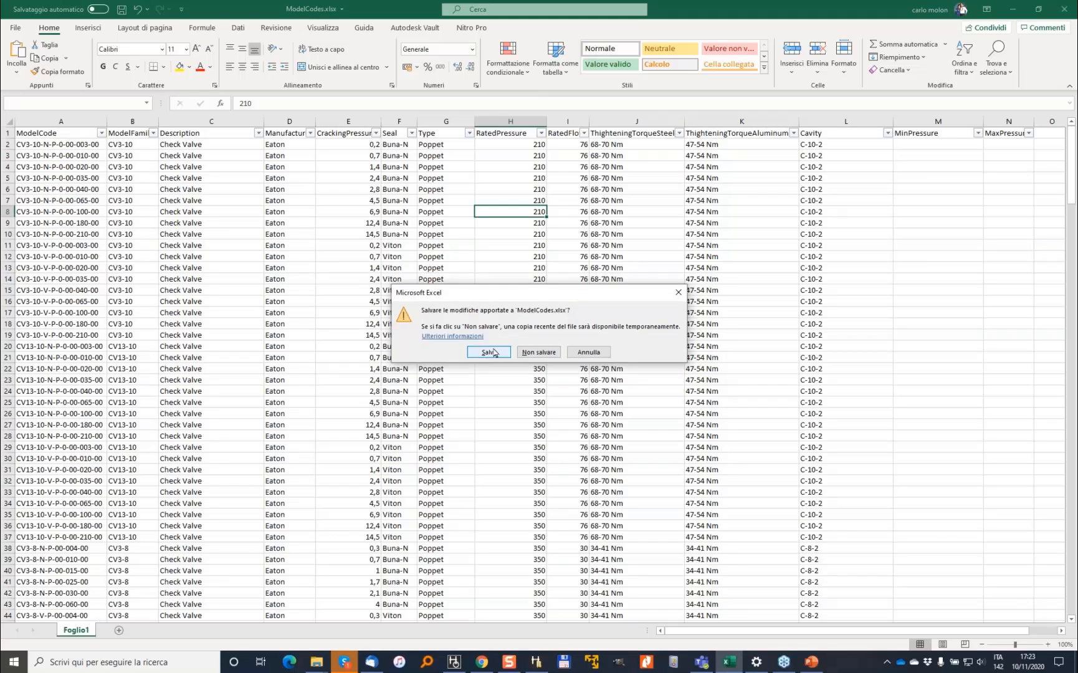
click(489, 352)
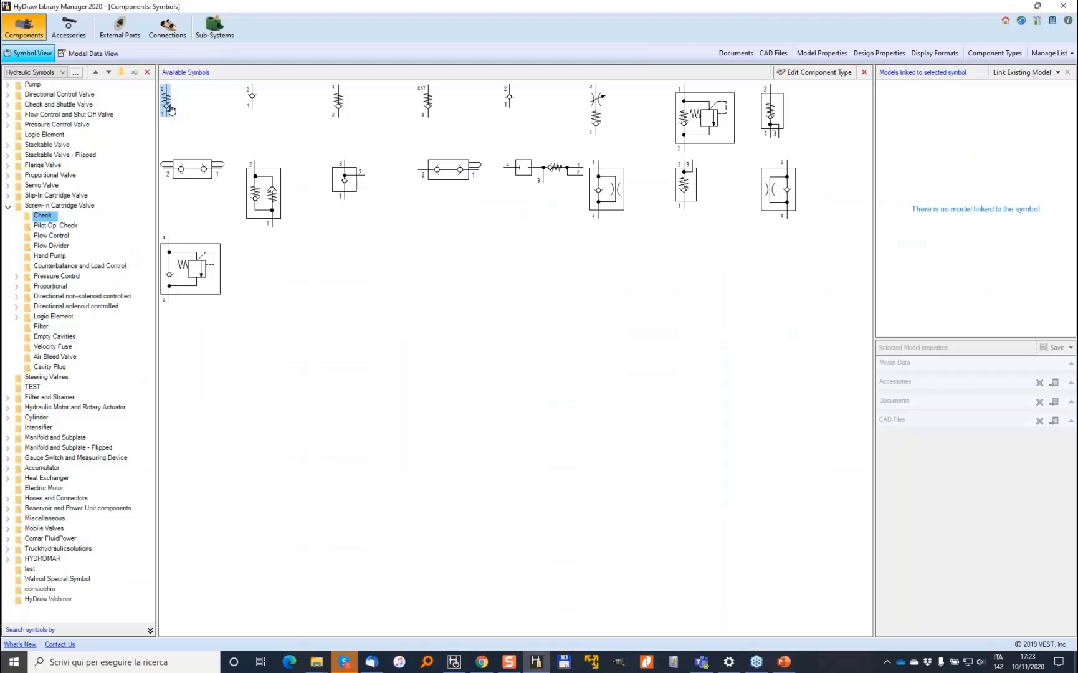
Review the existing models that can be linked to the selected check valve symbol, and leave without linking any.
click(1058, 73)
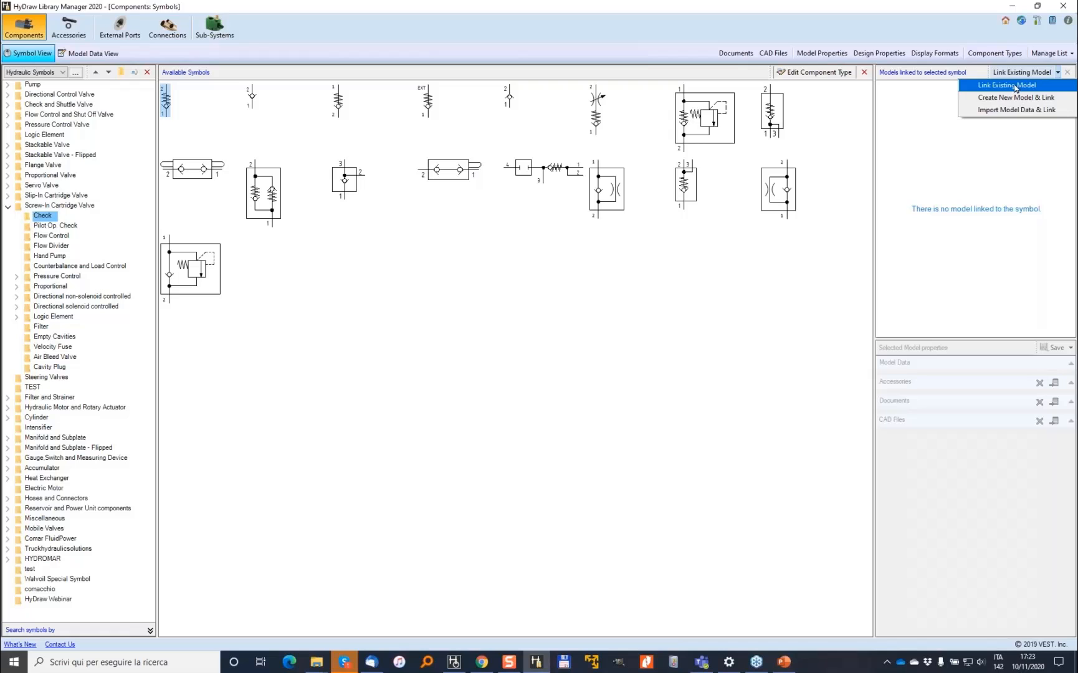
click(1015, 87)
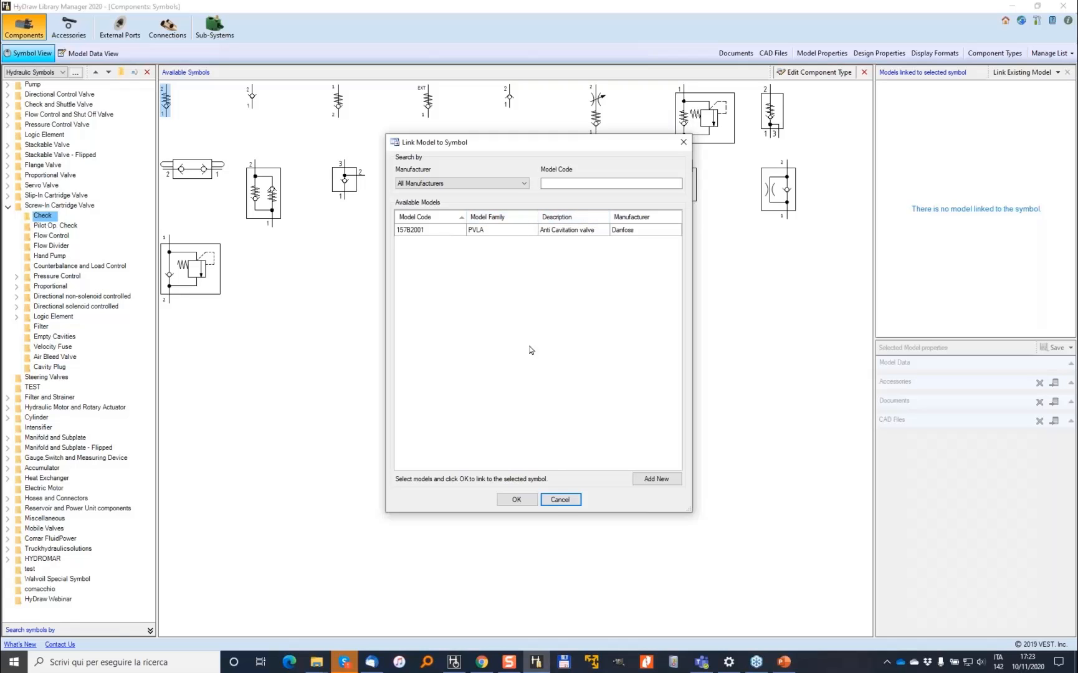
click(560, 499)
Look through the model data fields for creating and linking a new check valve model, and leave without creating one.
click(1056, 73)
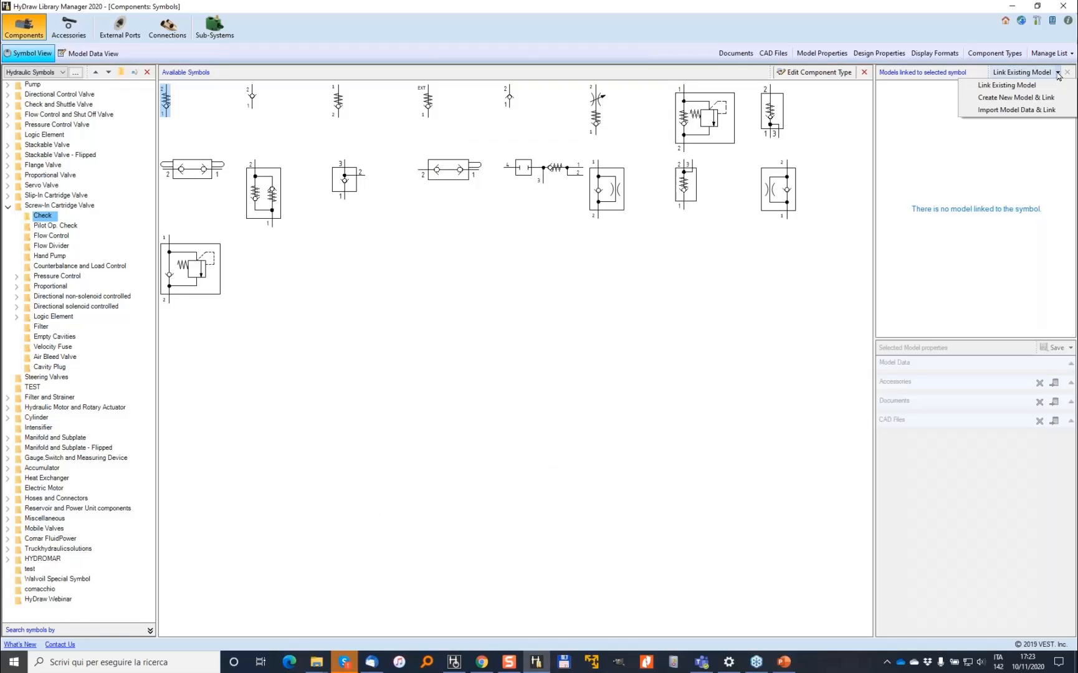
click(1016, 100)
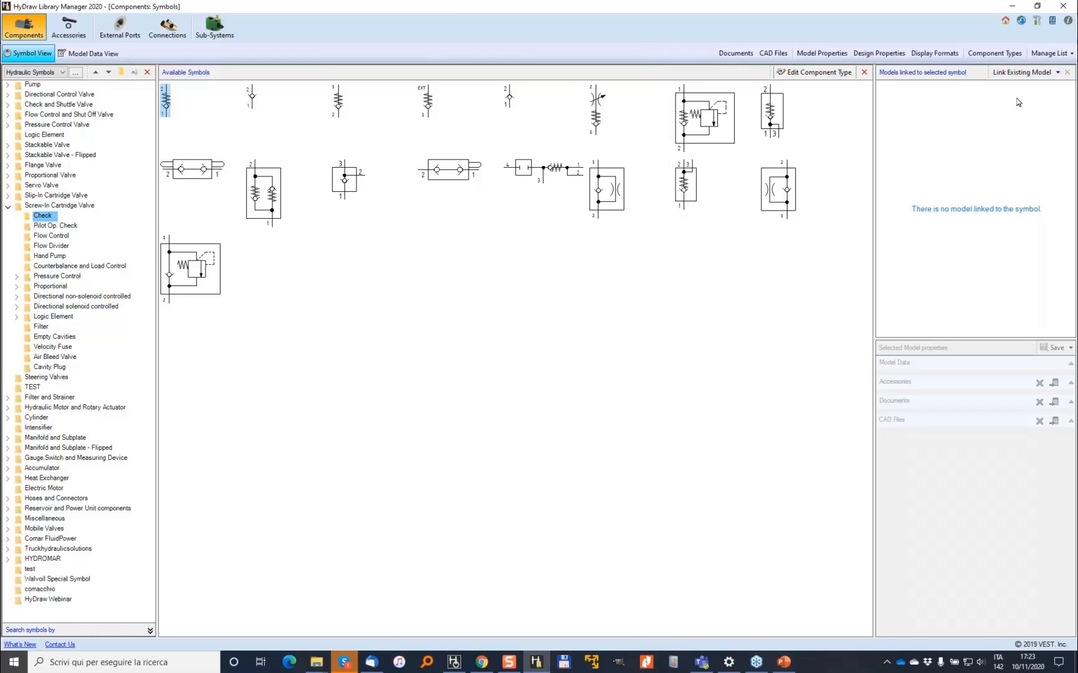
click(610, 222)
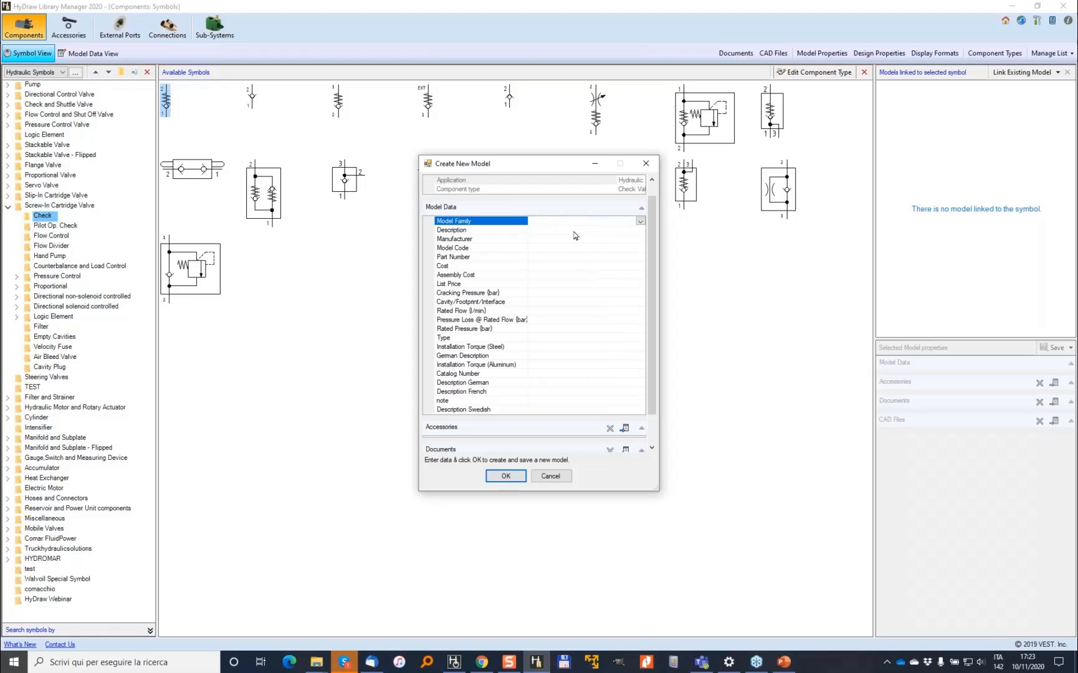
key(Down)
key(Down)
key(Down)
key(Down)
key(Down)
key(Down)
key(Down)
key(Down)
key(Down)
key(Down)
key(Down)
key(Down)
key(Up)
key(Up)
key(Down)
key(Down)
key(Down)
key(Down)
key(Down)
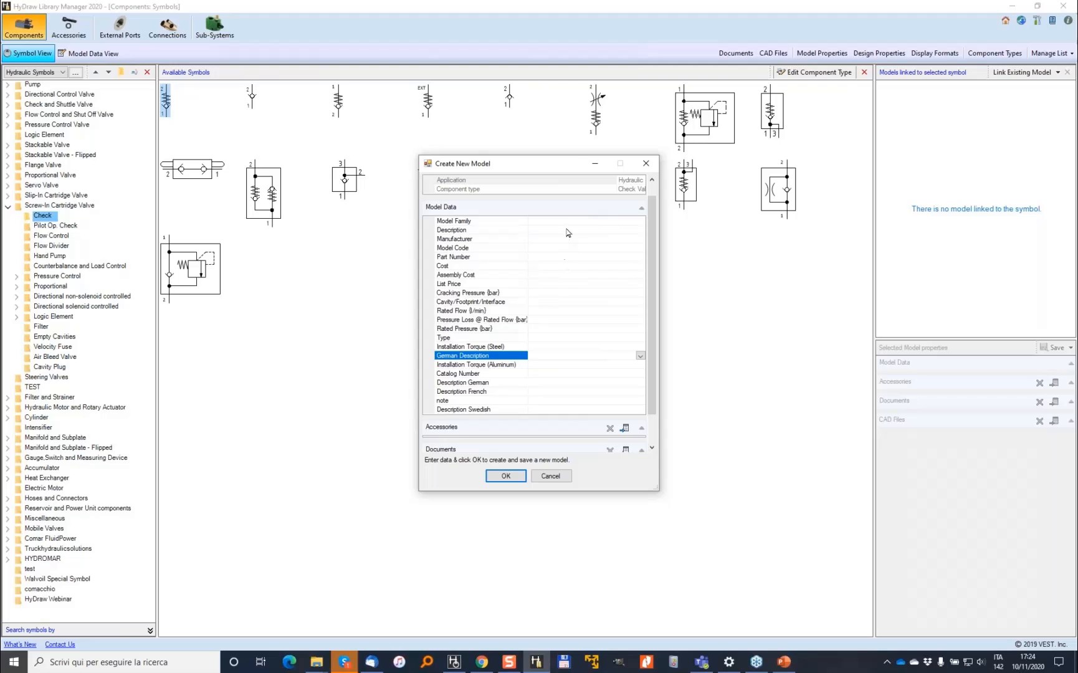
click(556, 477)
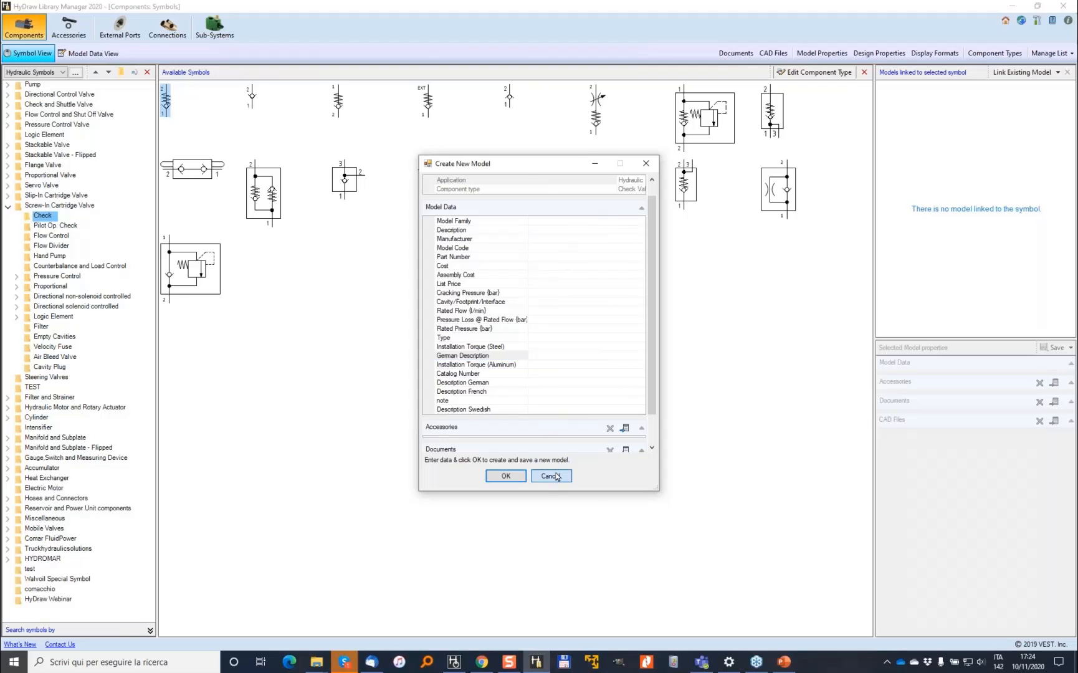
Start a model data import and link for the check valve symbol from sheet Foglio1 of ModelCodes.xlsx.
click(1062, 73)
click(1011, 112)
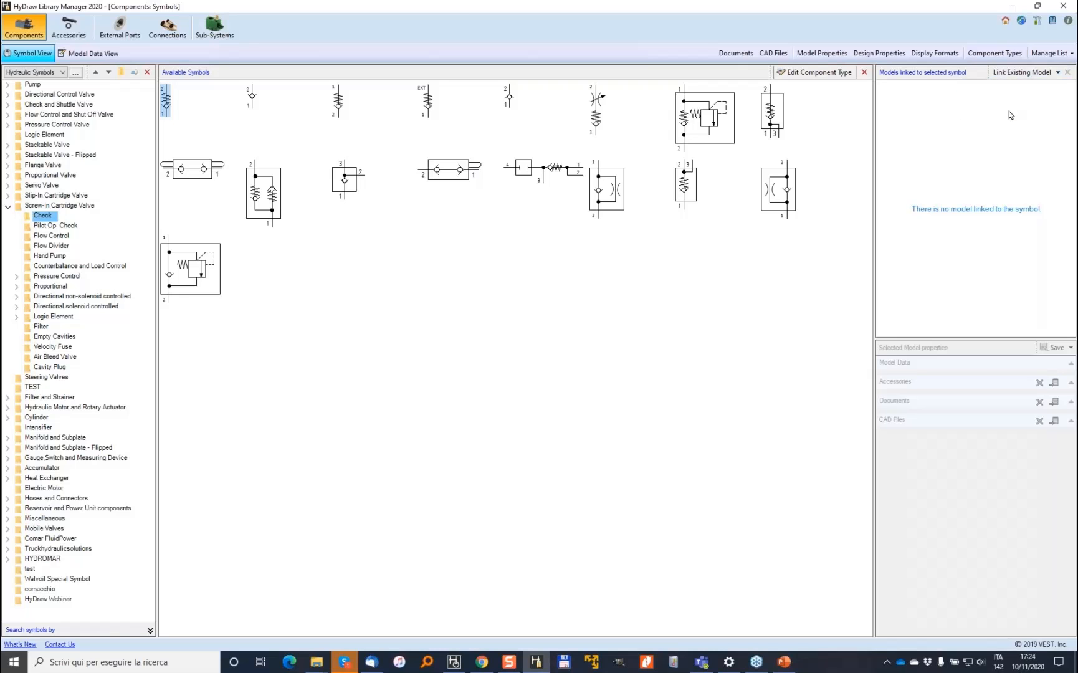
click(526, 187)
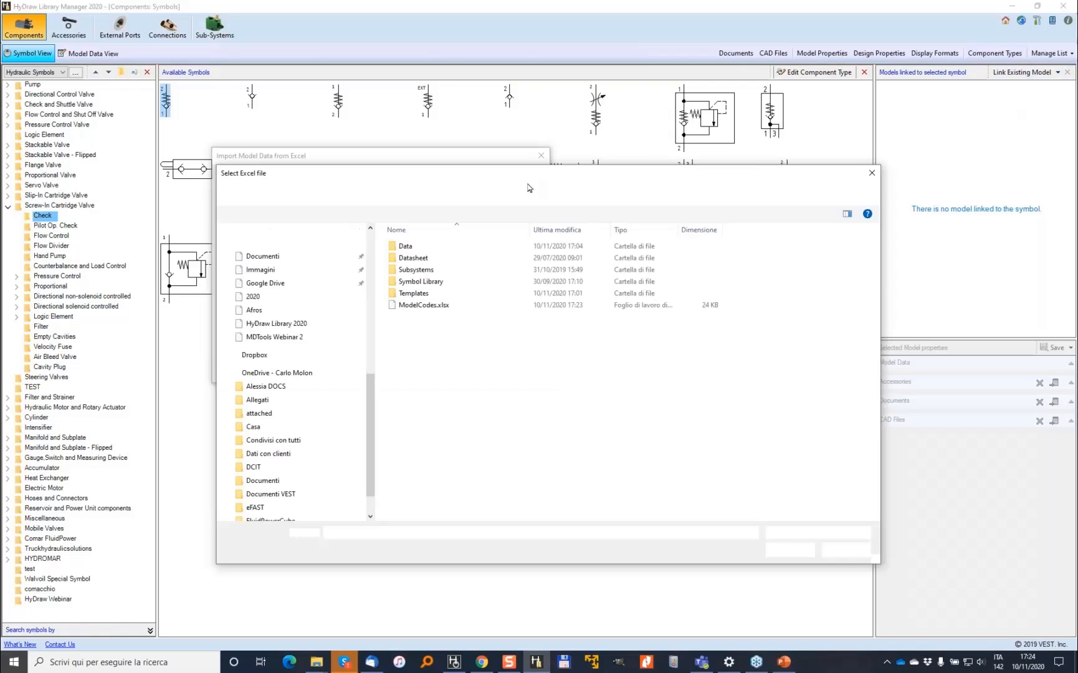
double_click(429, 311)
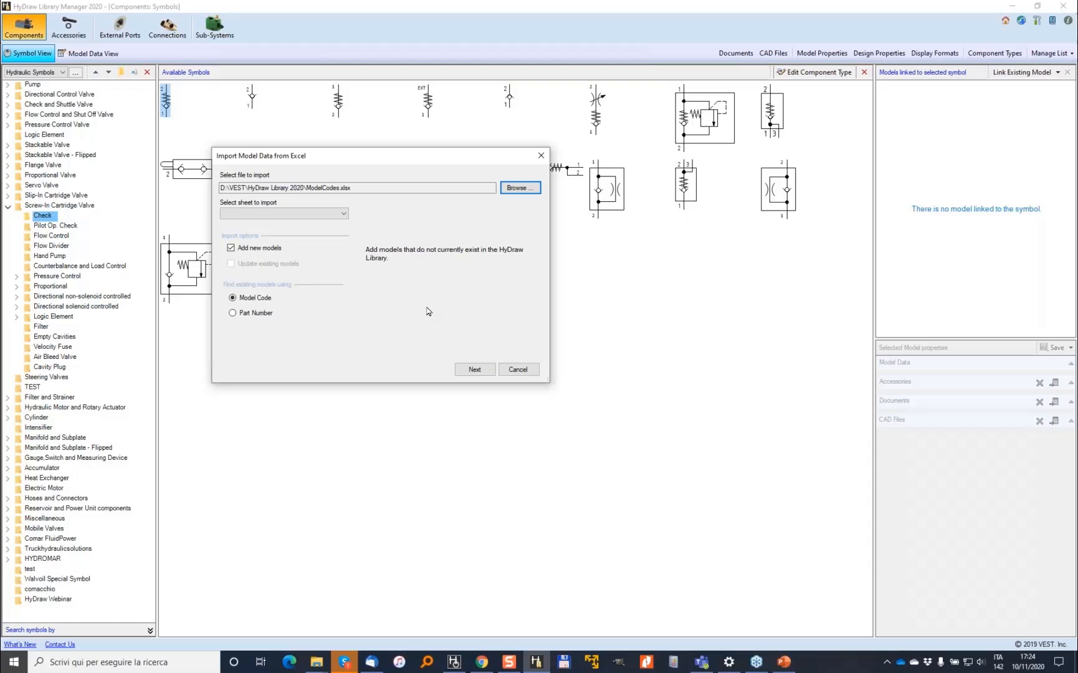
click(339, 213)
click(245, 228)
click(480, 370)
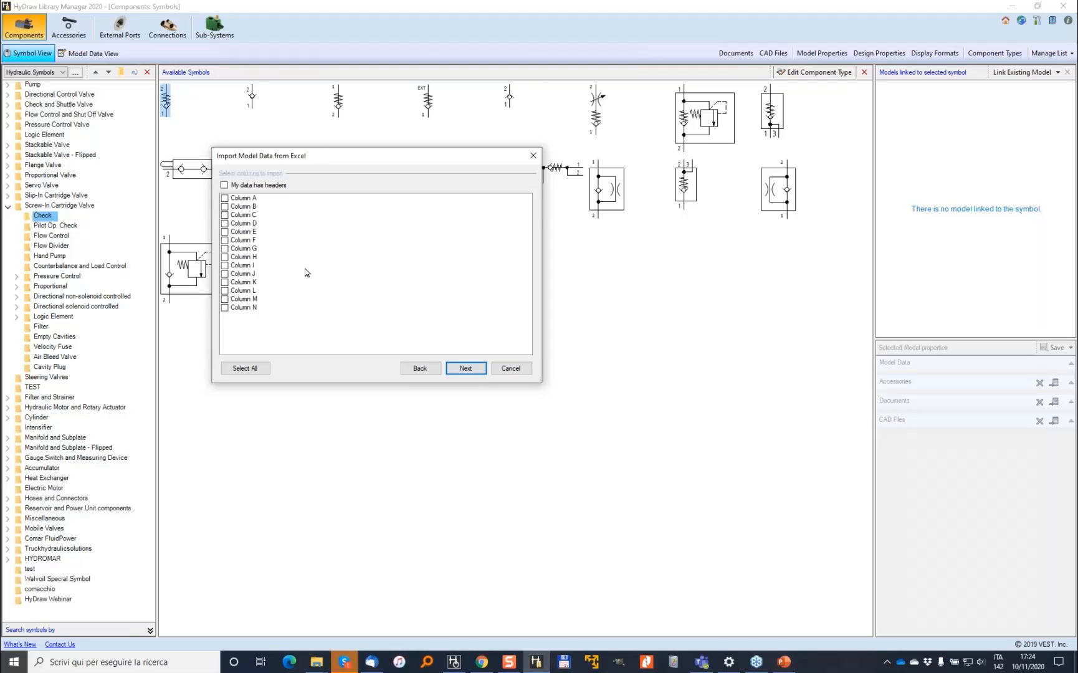
Mark the import data as having headers and include all columns except MinPressure and MaxPressure.
click(223, 185)
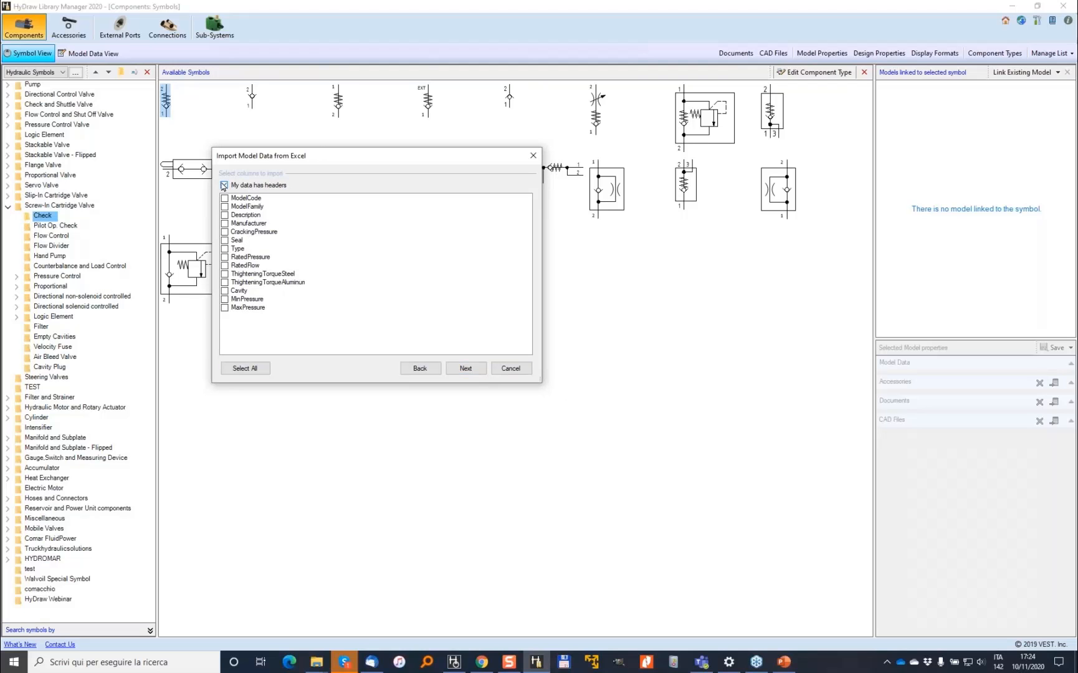
click(254, 368)
click(225, 299)
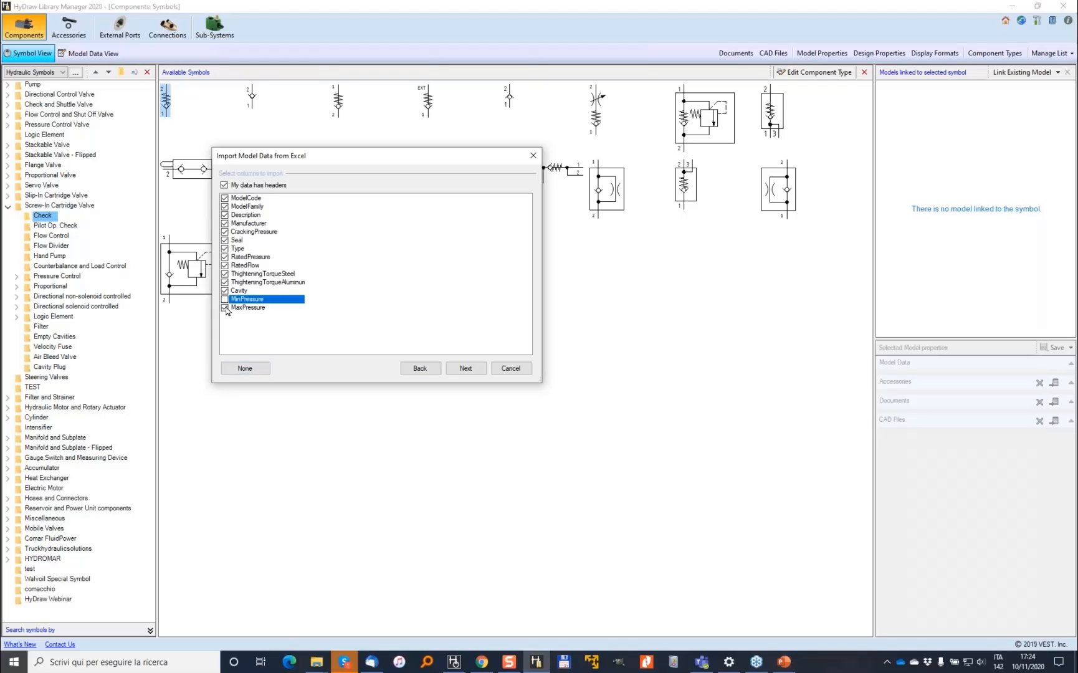
click(225, 307)
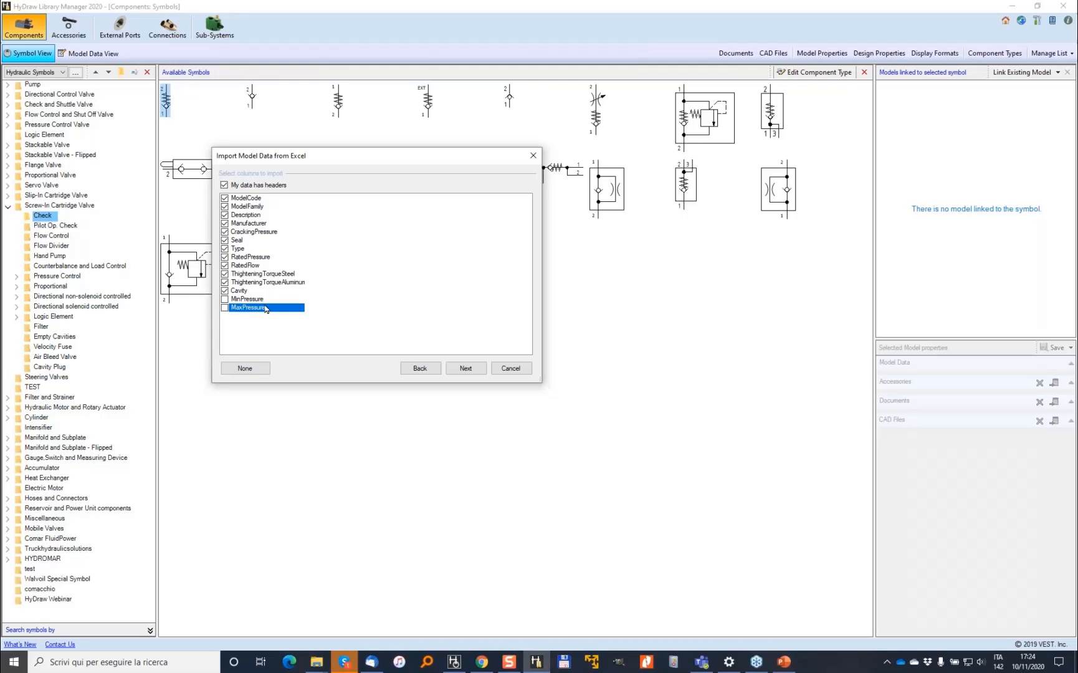
click(465, 368)
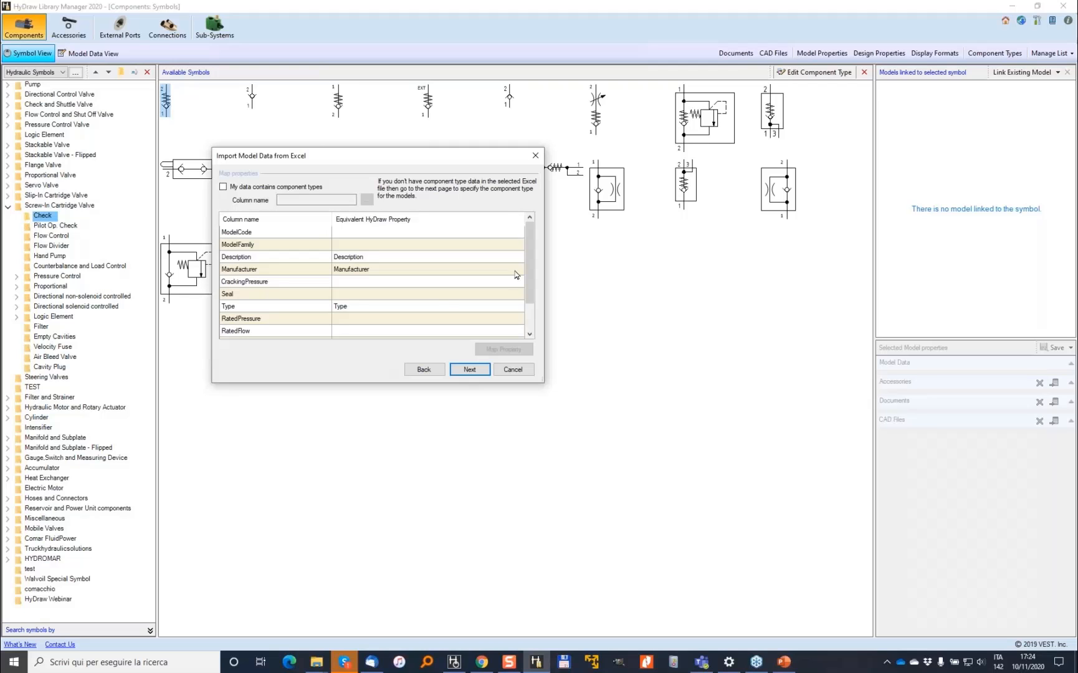
Enlarge the property mapping dialog and map the ModelCode column to the Model Code property.
drag(542, 383, 684, 502)
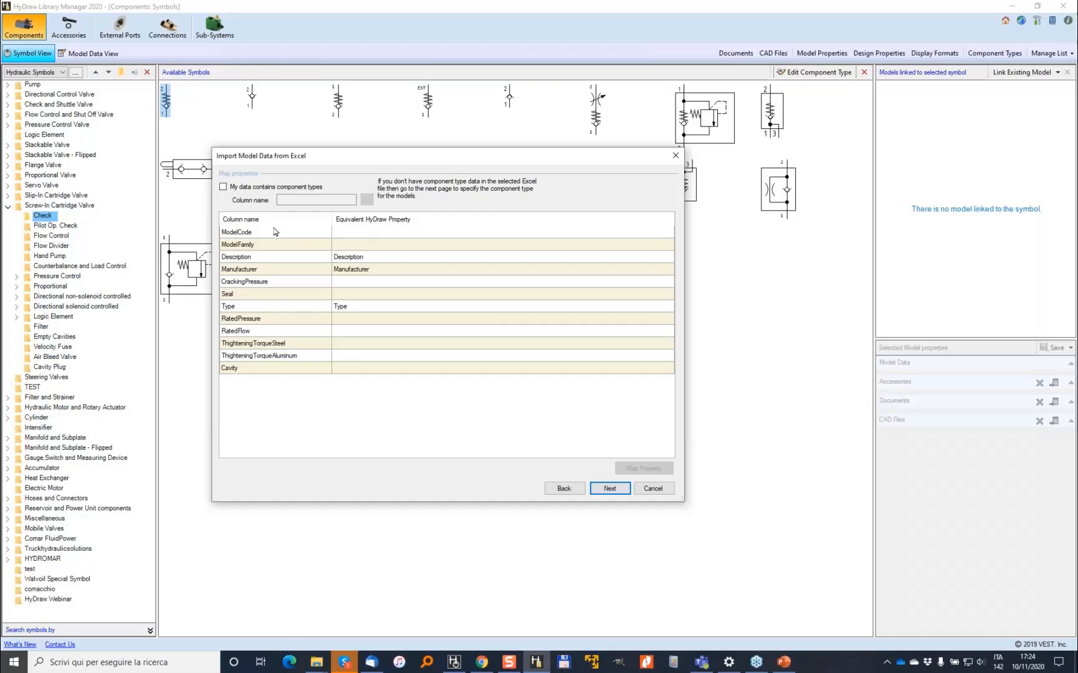
click(383, 235)
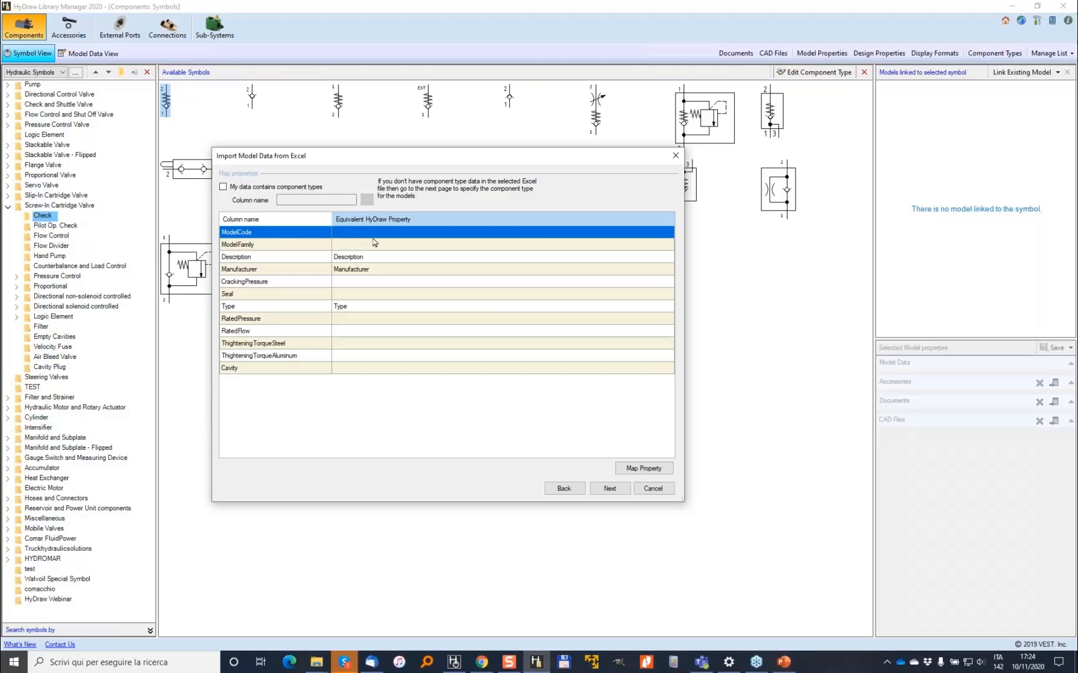
click(644, 468)
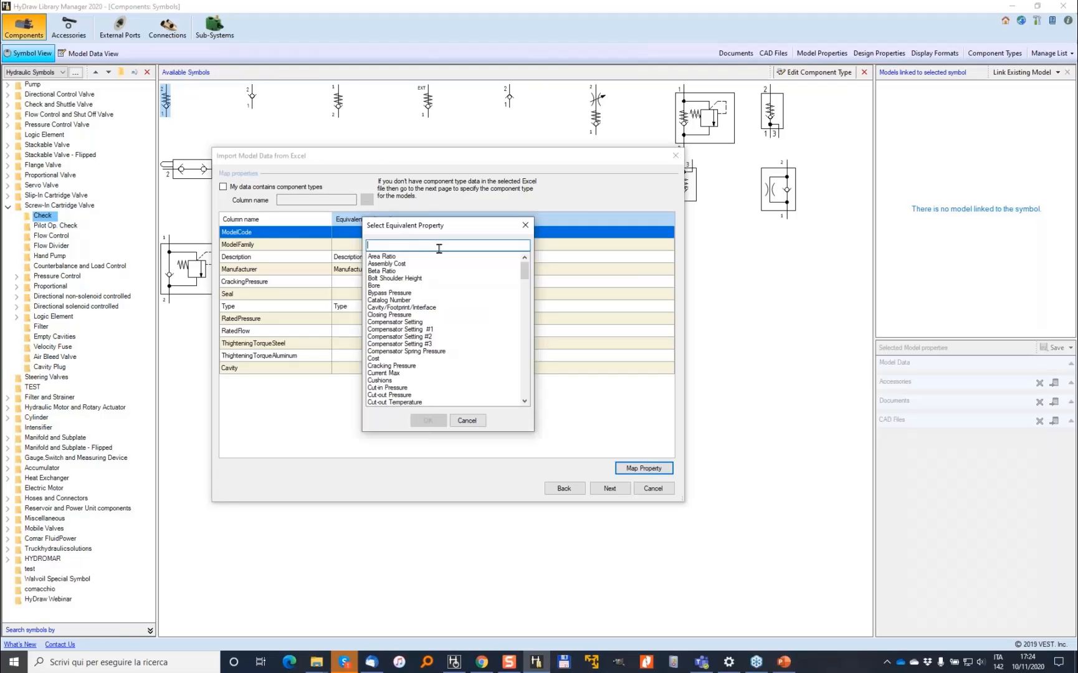
text(mod)
click(398, 256)
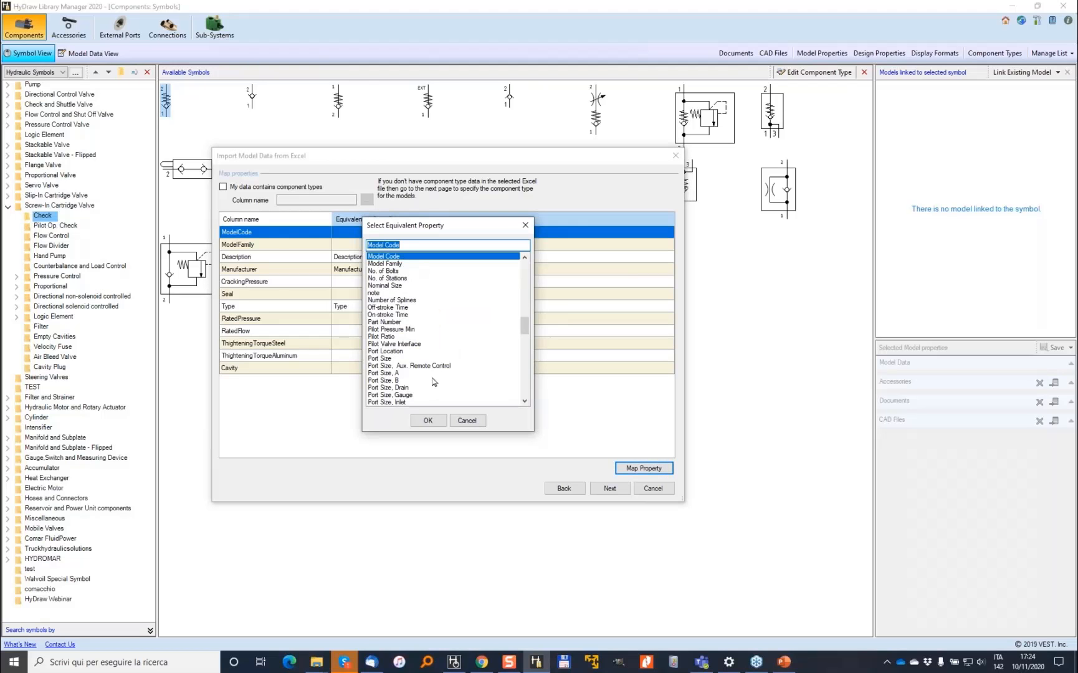
click(427, 420)
Map the ModelFamily column to the Model Family property.
click(383, 245)
click(642, 467)
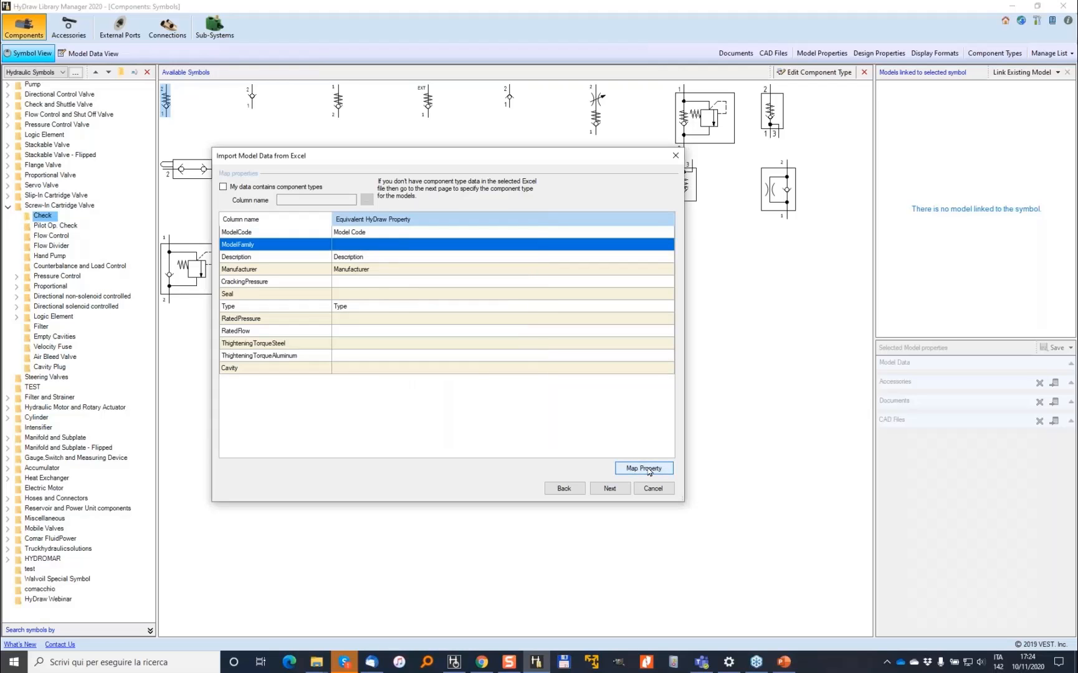
text(model)
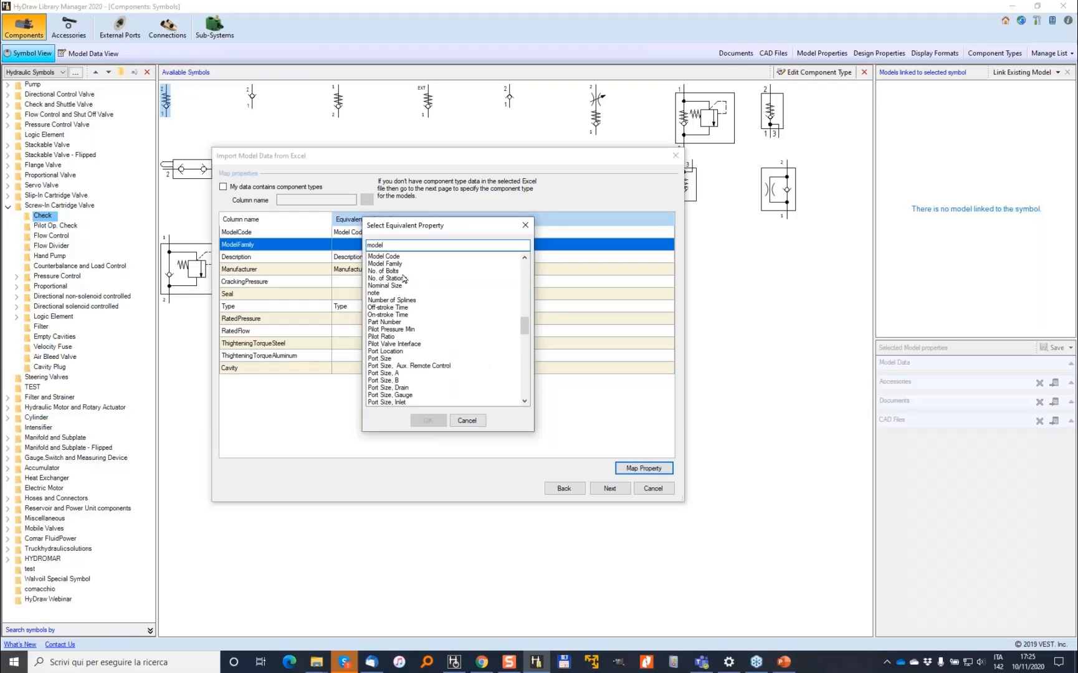
click(400, 258)
click(399, 264)
click(428, 419)
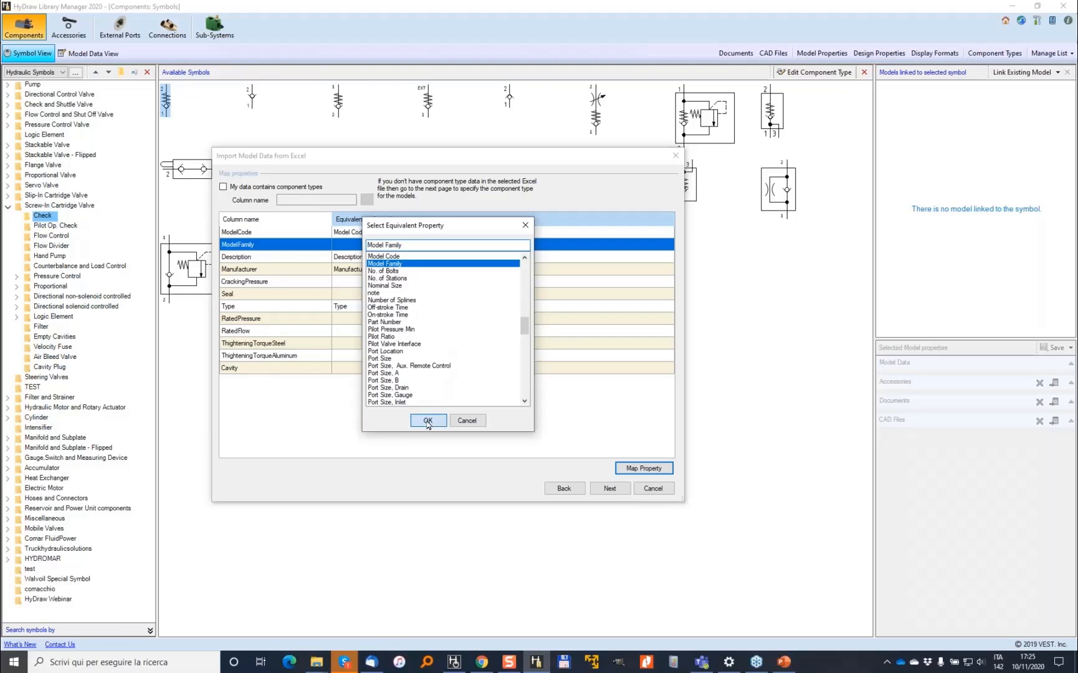
Map the CrackingPressure column to the Cracking Pressure property.
click(347, 281)
click(659, 468)
text(cr)
click(392, 256)
click(427, 420)
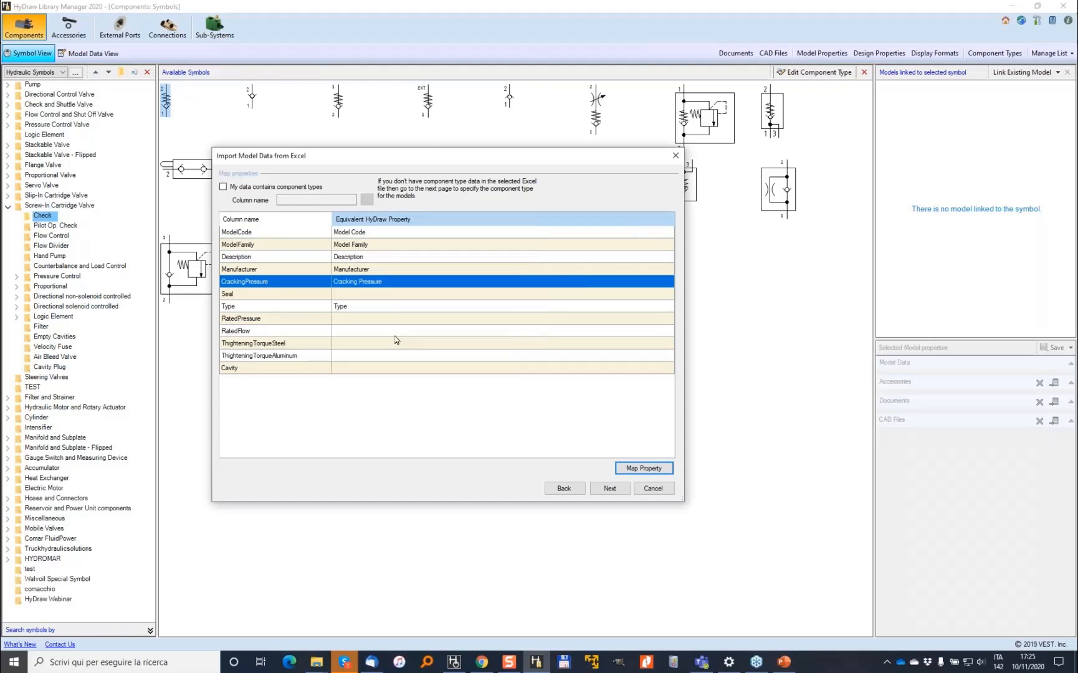
Map the Seal column to the Seal Type property.
click(395, 294)
click(644, 468)
text(se)
click(381, 256)
click(416, 419)
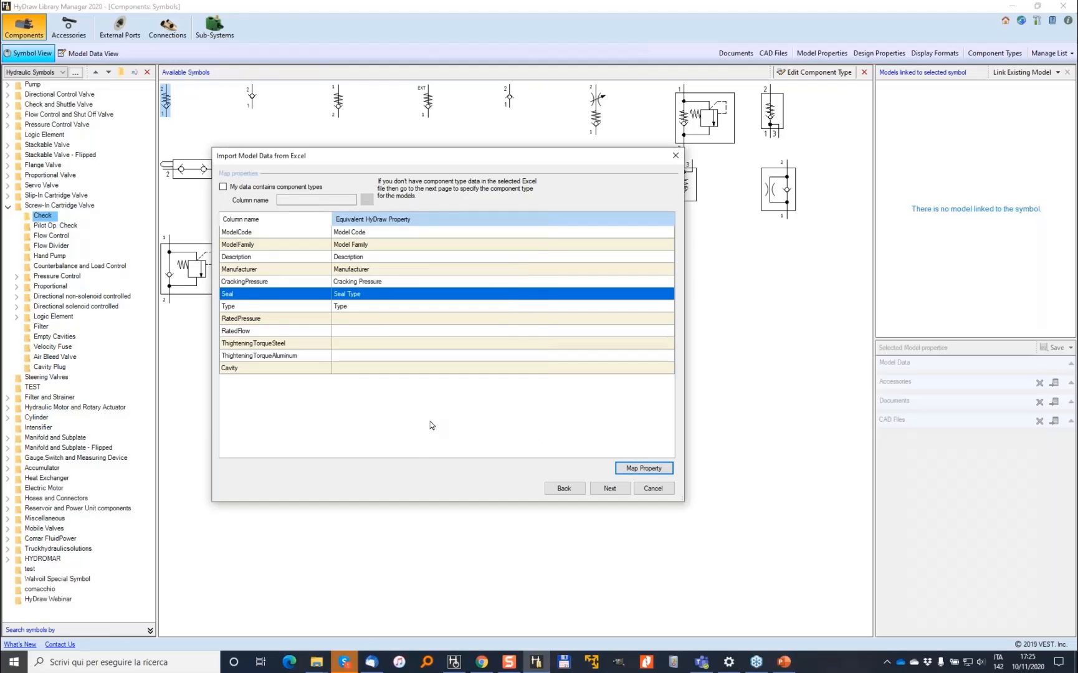
Map the RatedPressure column to the Rated Pressure property.
click(378, 320)
click(644, 468)
click(409, 264)
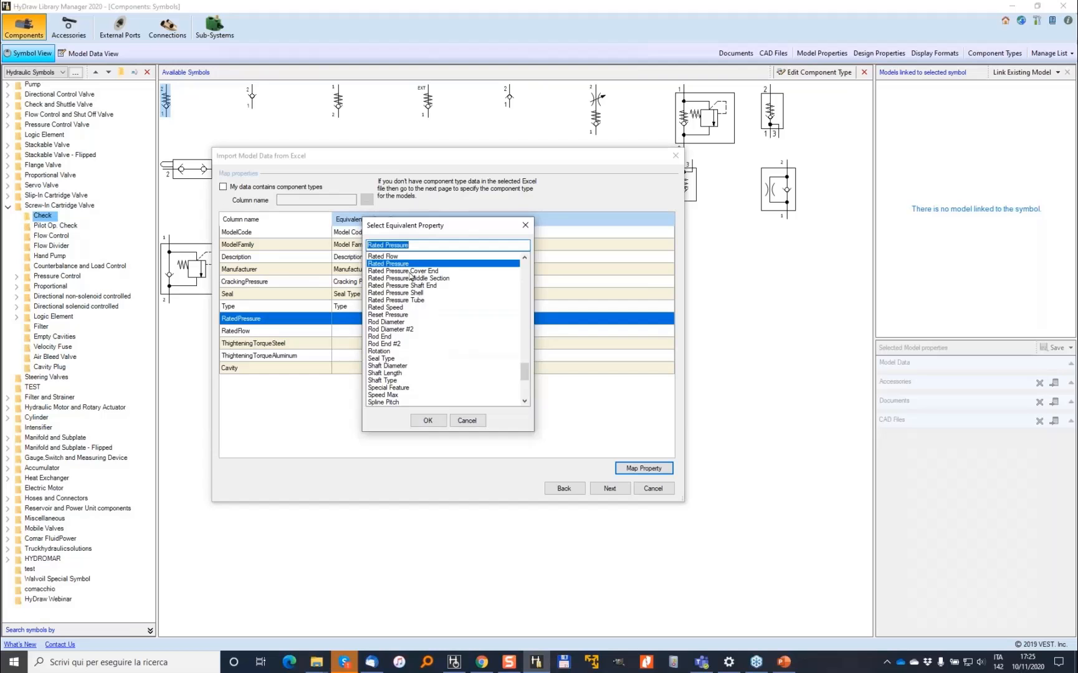
click(426, 419)
Map the RatedFlow column to the Rated Flow property.
click(382, 331)
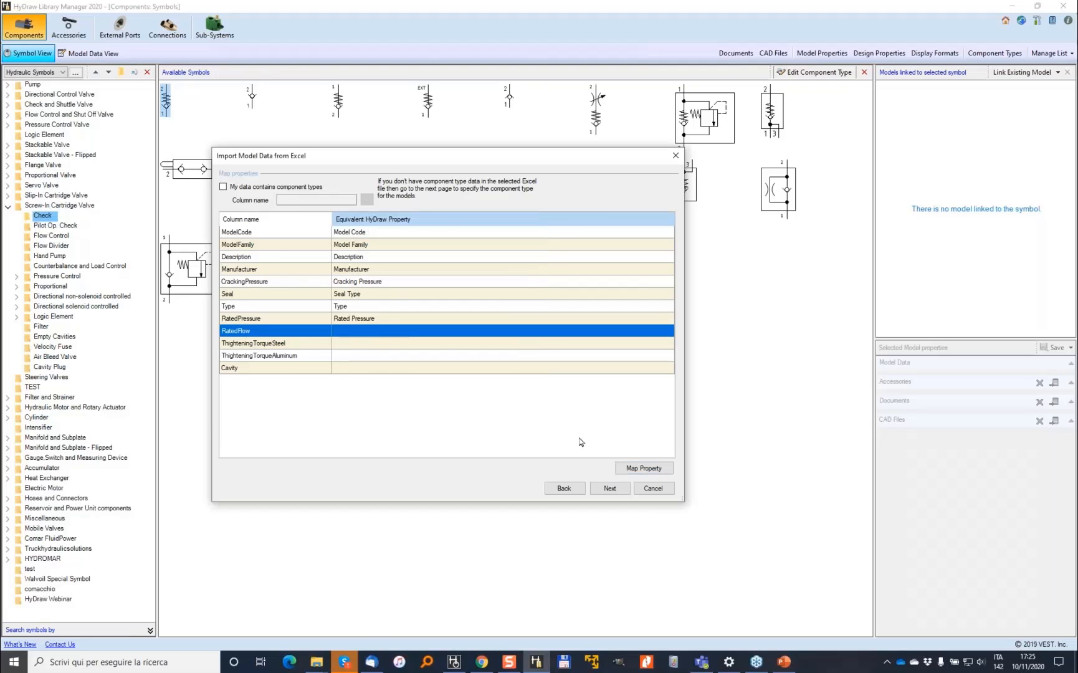
click(643, 468)
text(r)
click(384, 256)
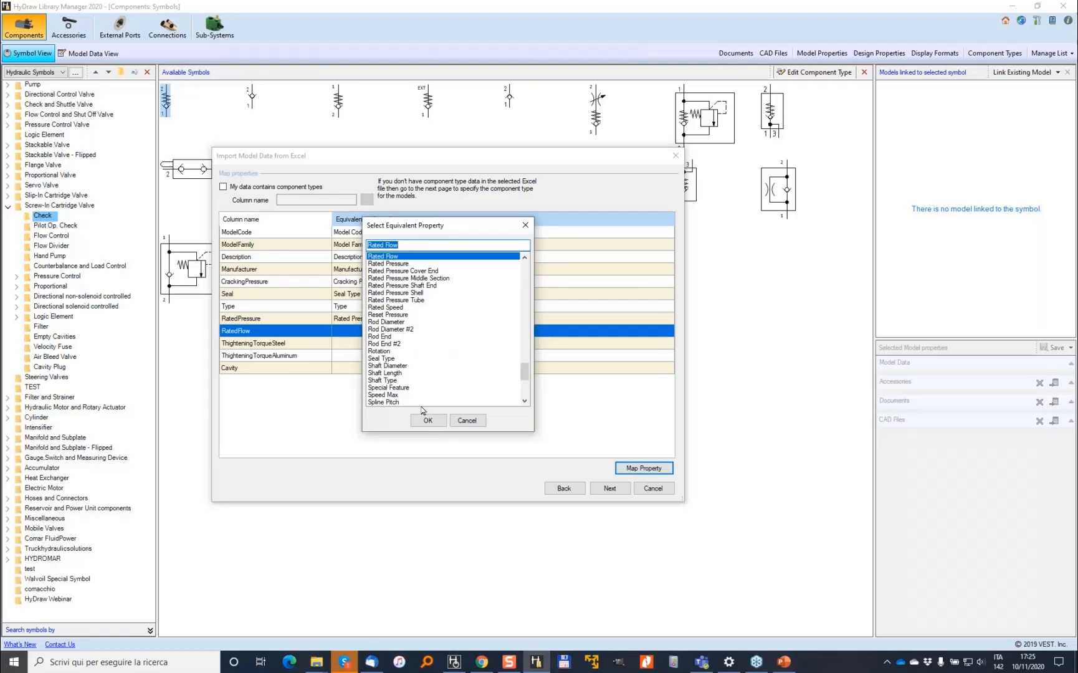
click(427, 420)
Map the ThighteningTorqueSteel column to the Installation Torque (Steel) property.
click(485, 343)
click(643, 467)
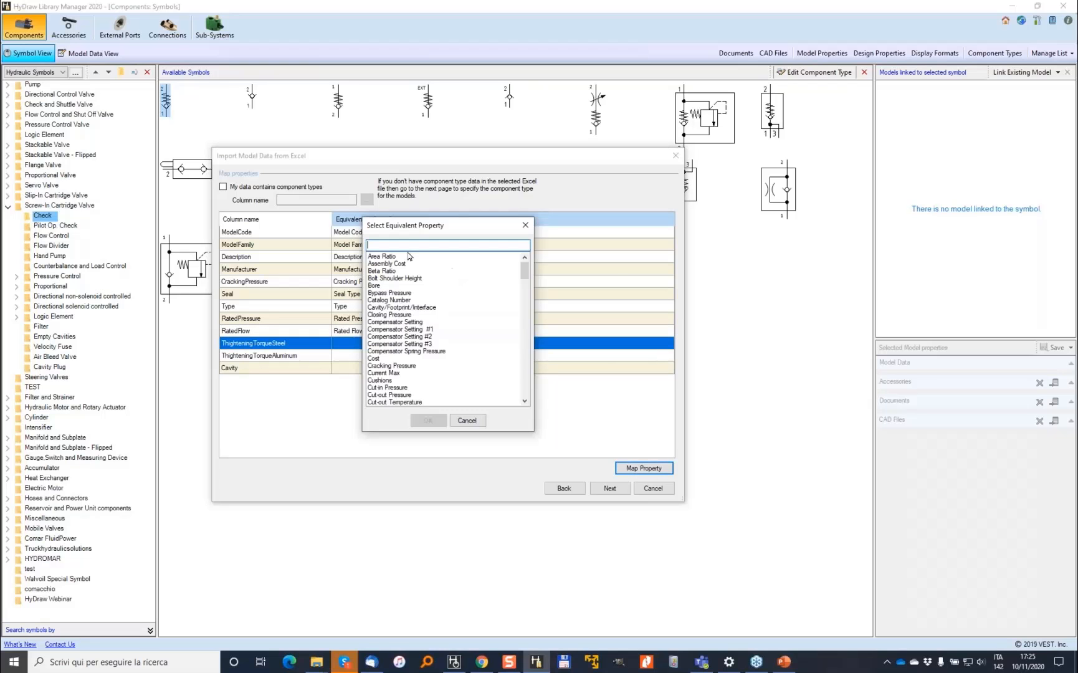
text(in)
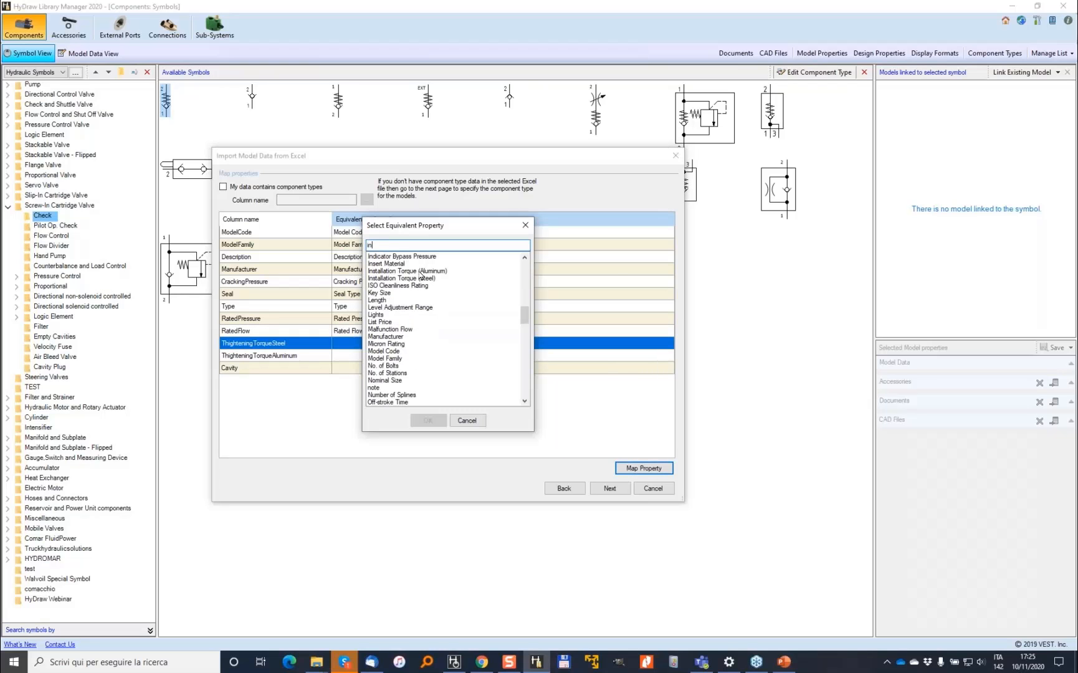
click(415, 280)
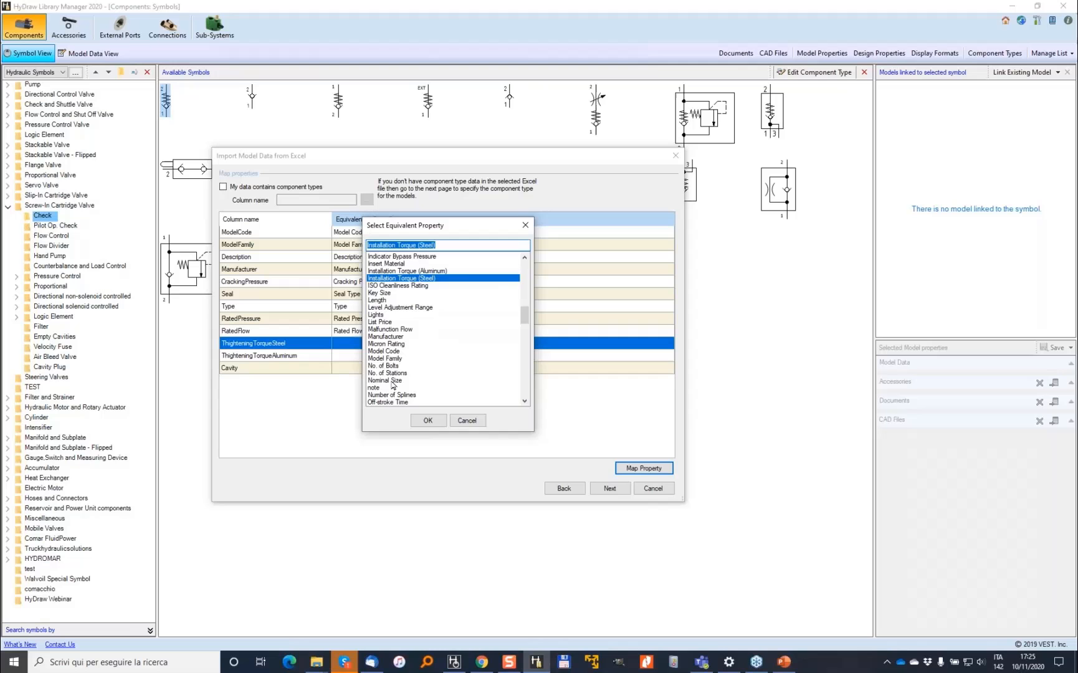
click(428, 420)
Map the ThighteningTorqueAluminum column to the Installation Torque (Aluminum) property.
click(642, 467)
text(in)
click(434, 272)
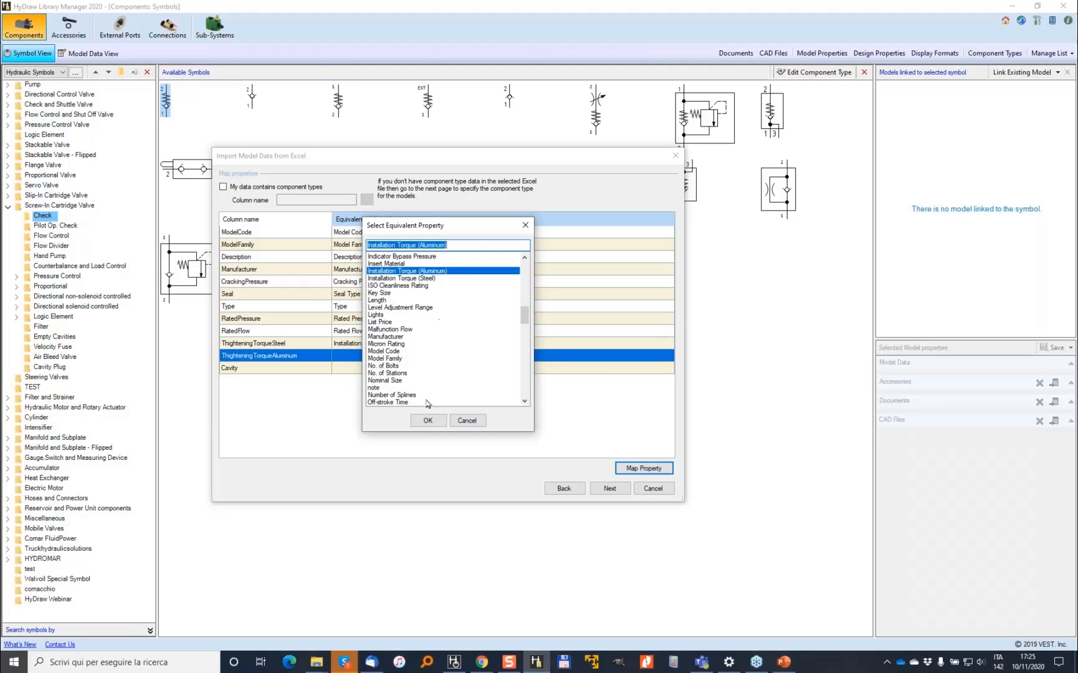
click(427, 420)
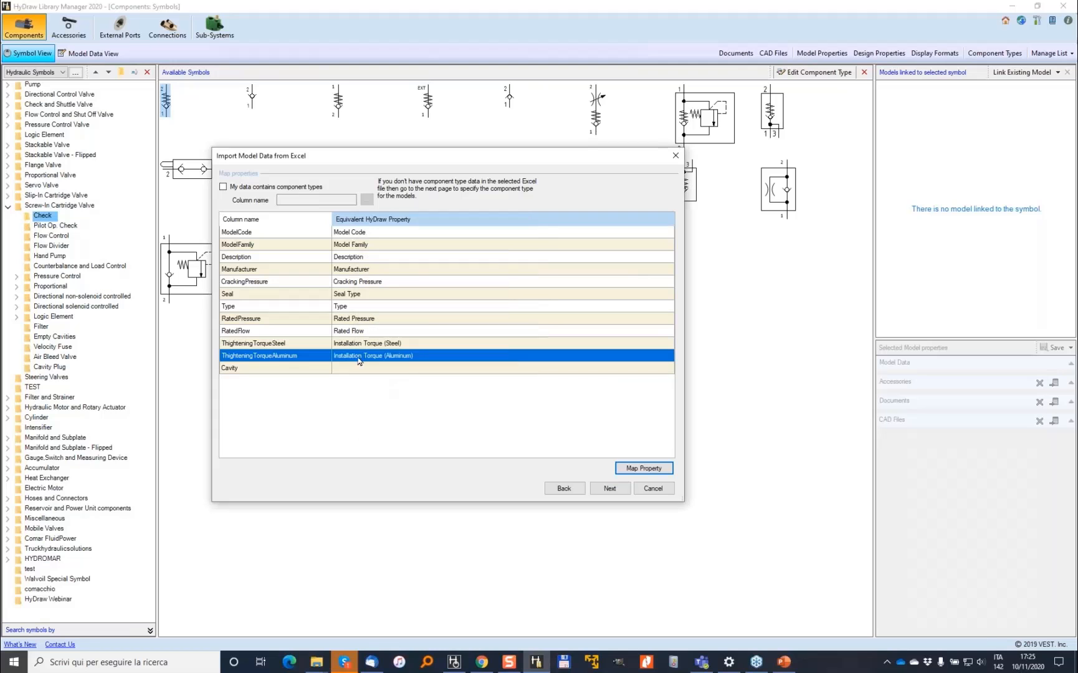
Map the Cavity column to the Cavity/Footprint/Interface property and proceed to the list of available model data.
click(642, 467)
text(ce)
click(414, 264)
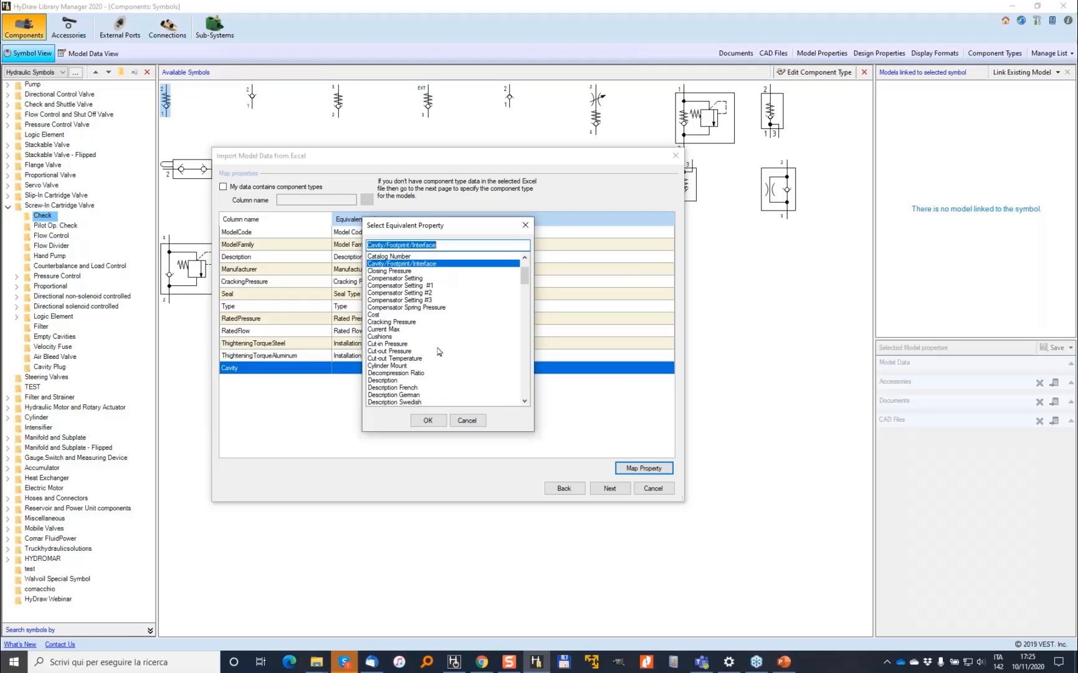
click(427, 420)
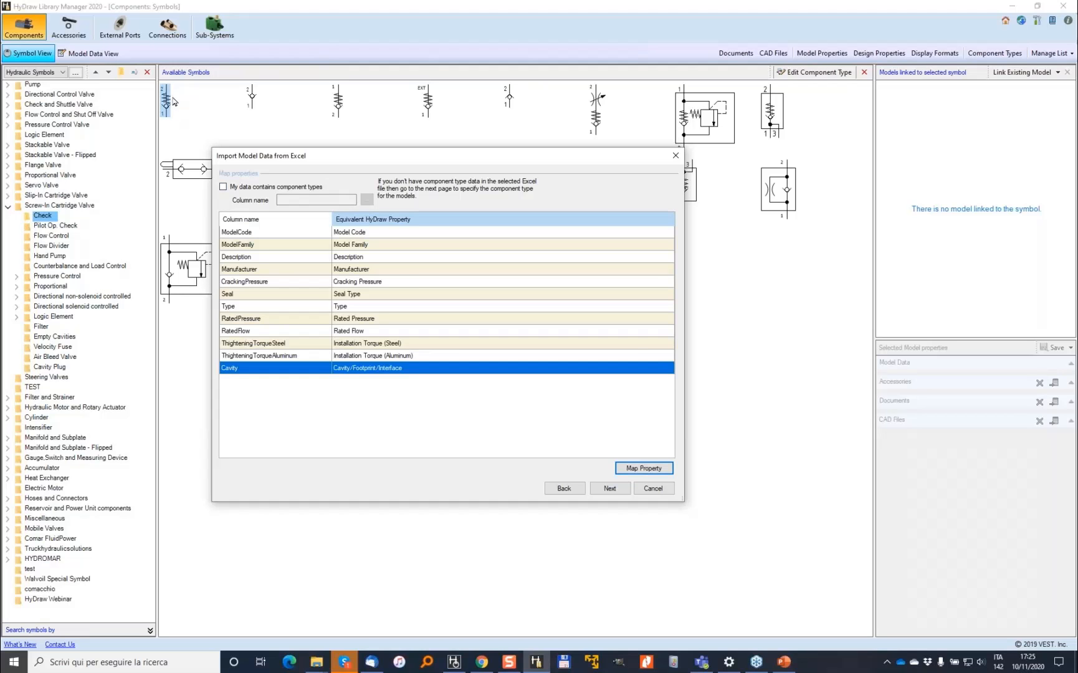
click(608, 489)
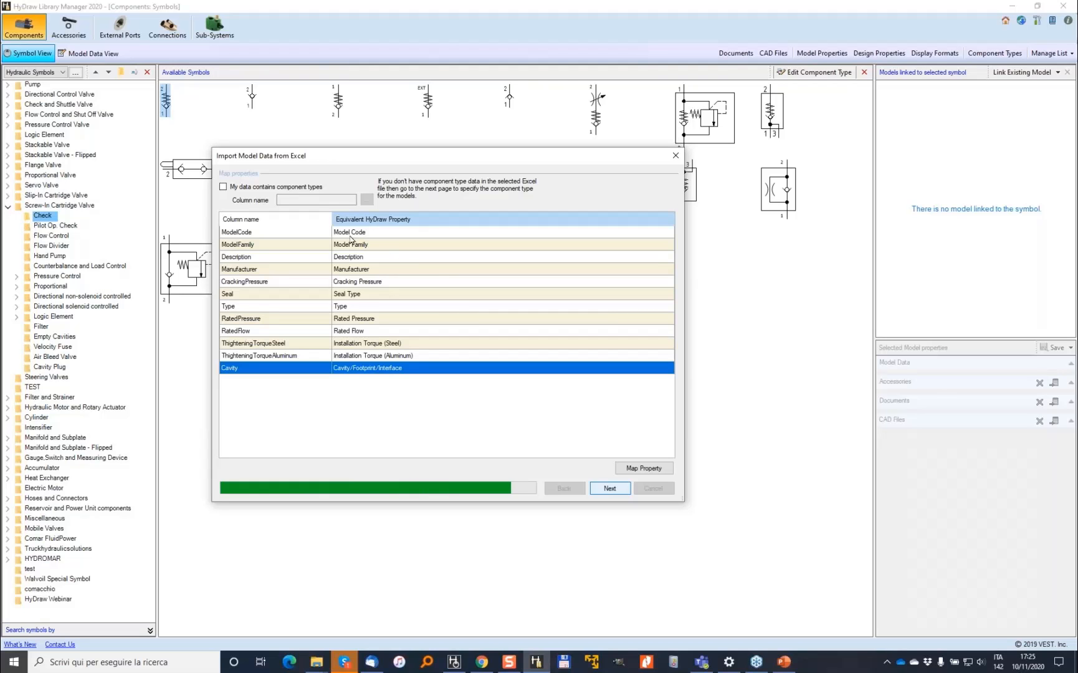
Enlarge the import window, sort the models by Model Family and select all CV08-20 and CV10-20 rows.
drag(683, 505, 810, 607)
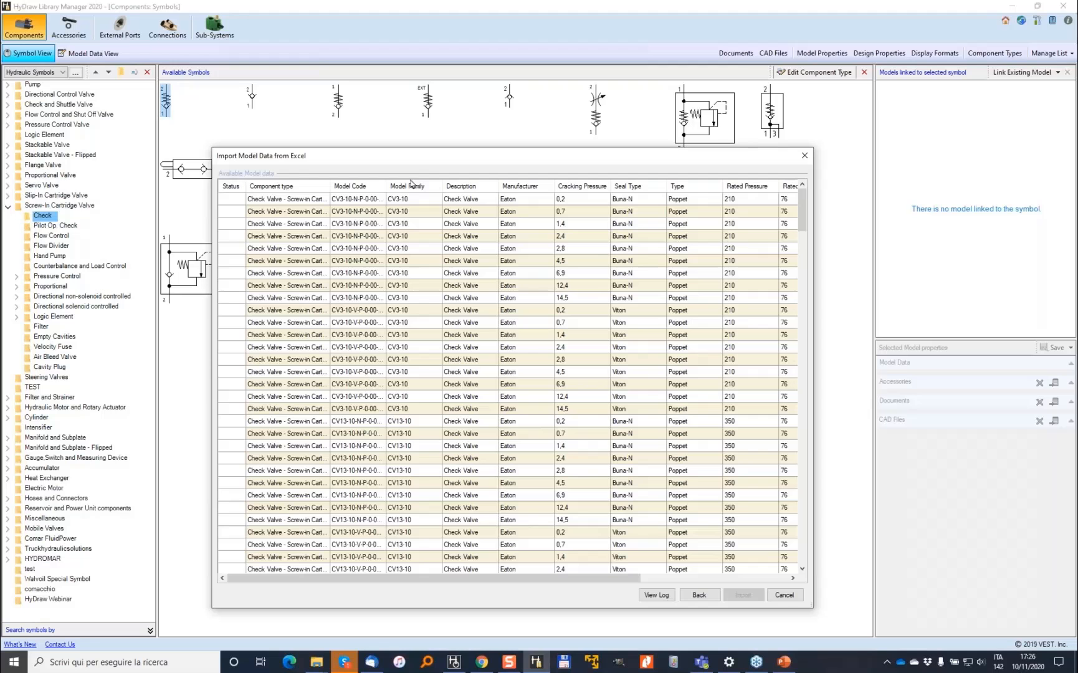
click(426, 186)
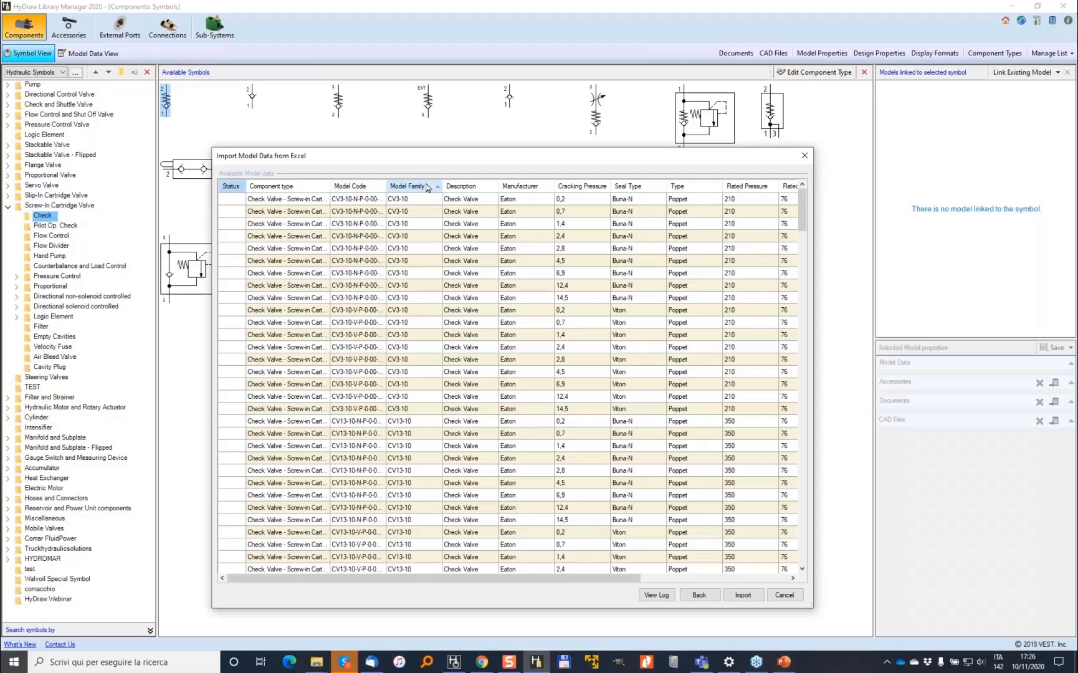
click(413, 200)
shift+click(406, 411)
scroll(405, 412, down, 4)
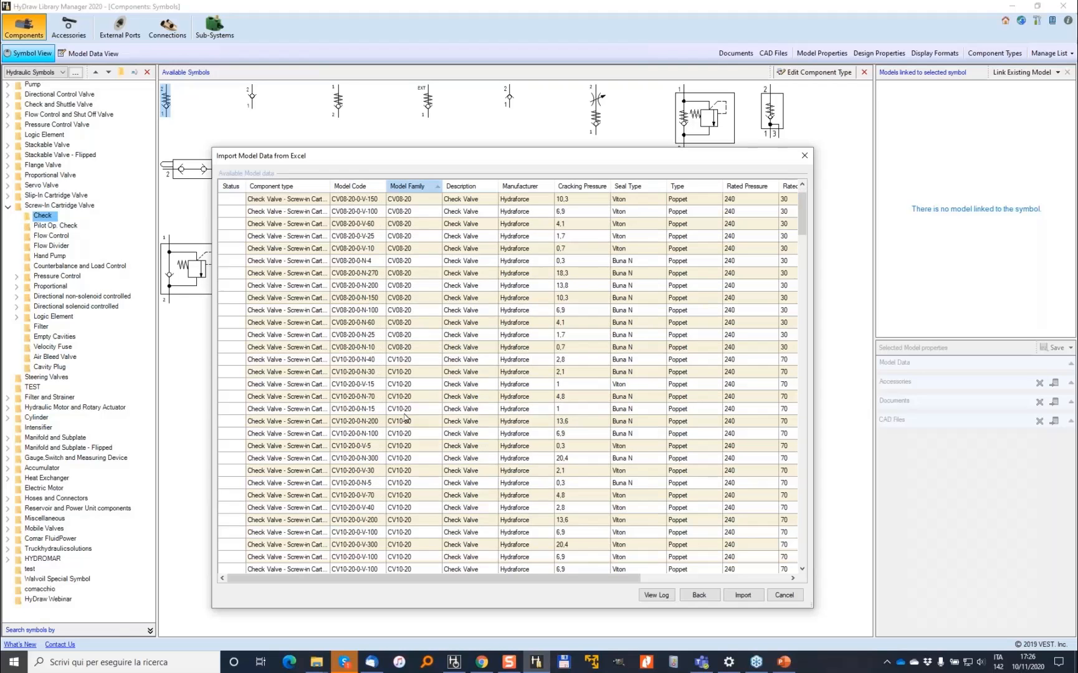
shift+click(410, 437)
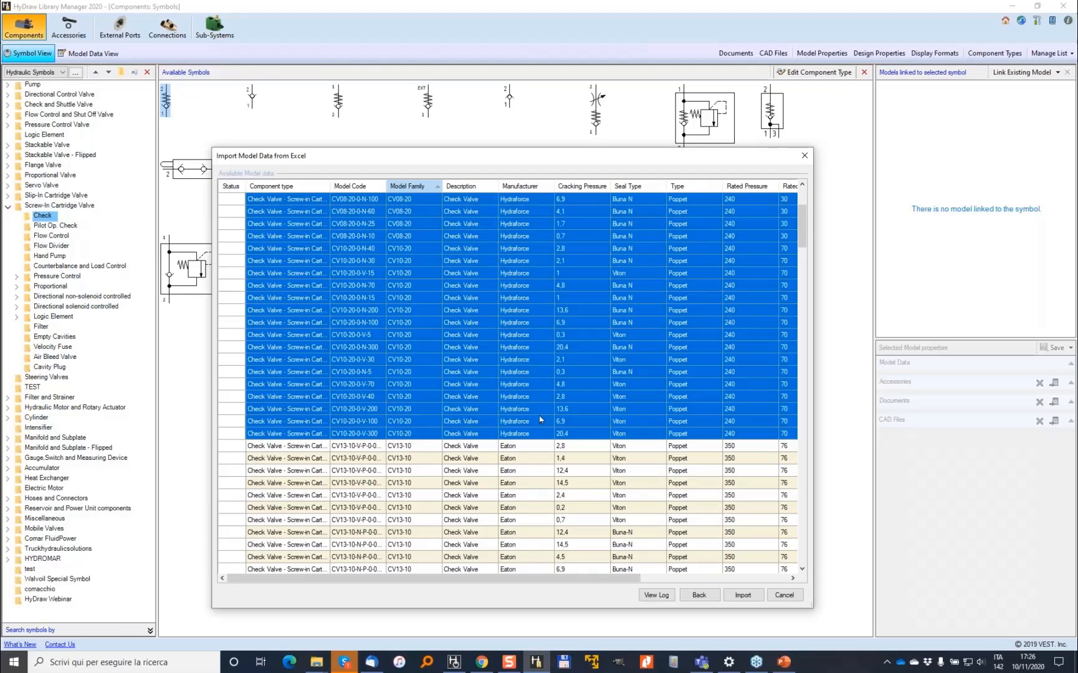
Import the selected check valve models, continuing without the Seal Type property, and close the import.
click(744, 594)
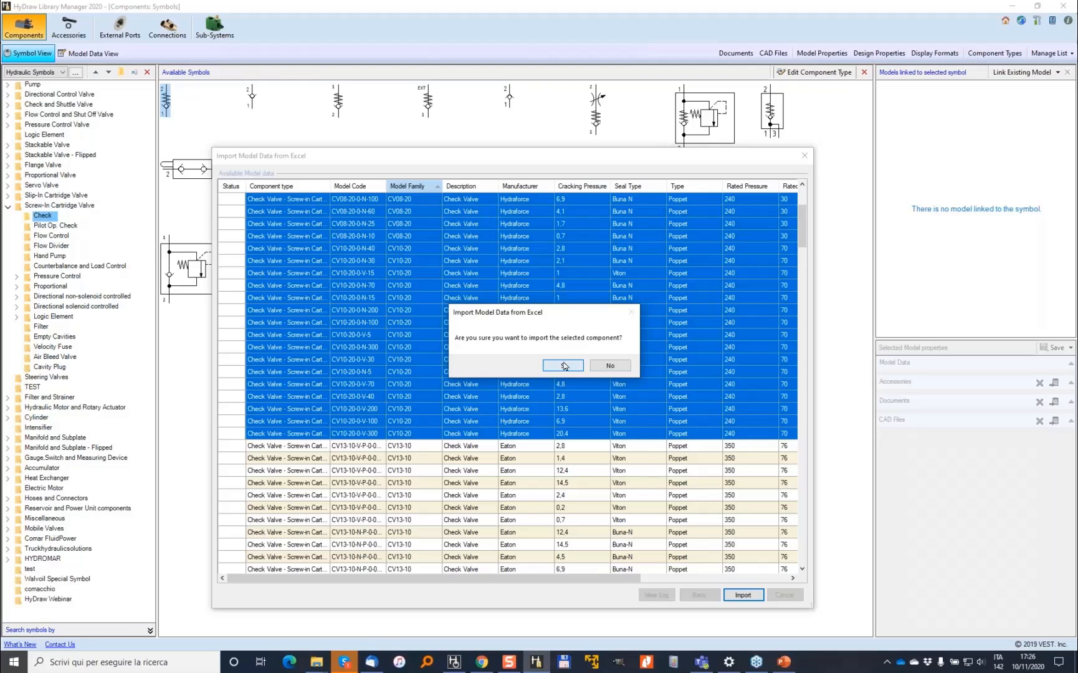
click(563, 365)
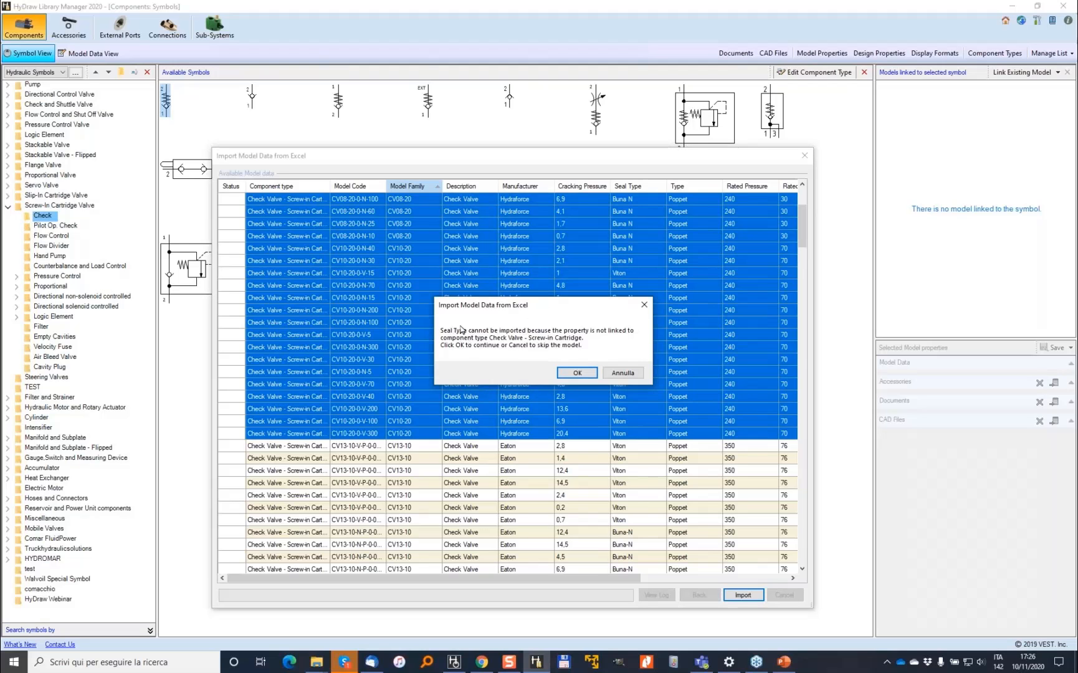
click(577, 372)
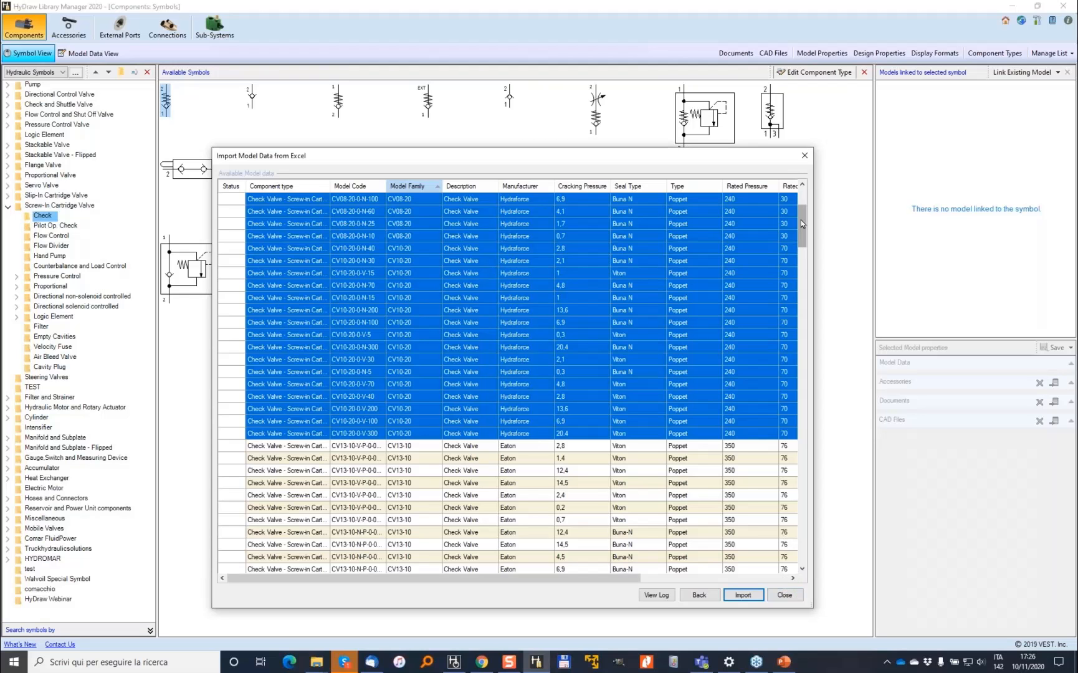
click(787, 596)
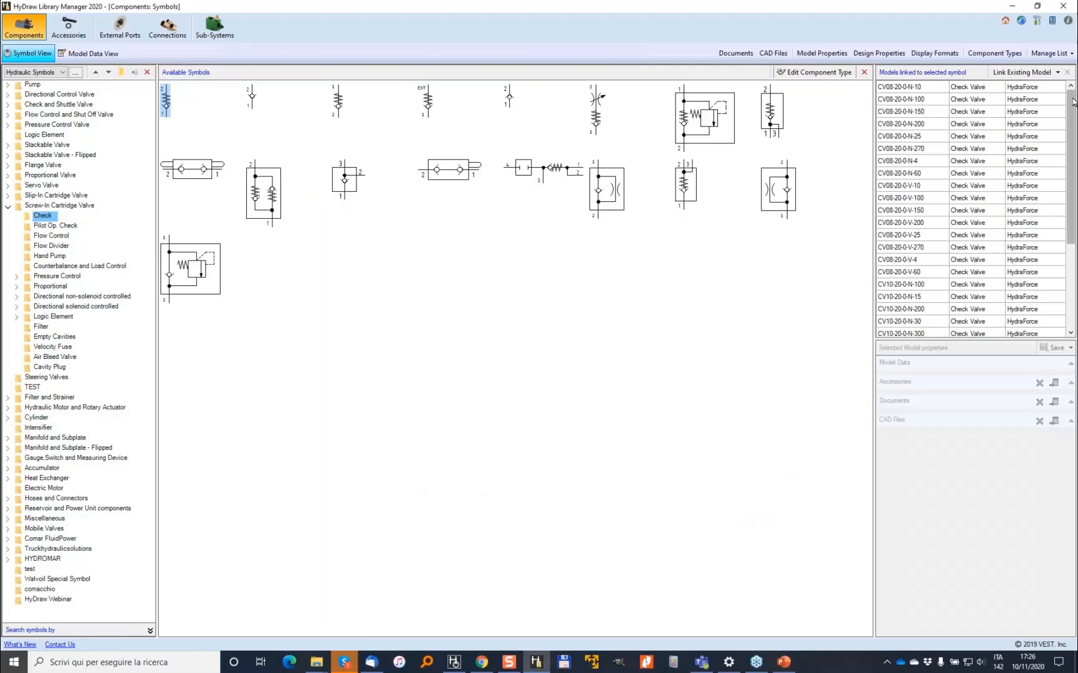
Examine the models linked to the check valve symbol and the model data of CV10-20-0-N-40.
drag(1070, 107, 1074, 189)
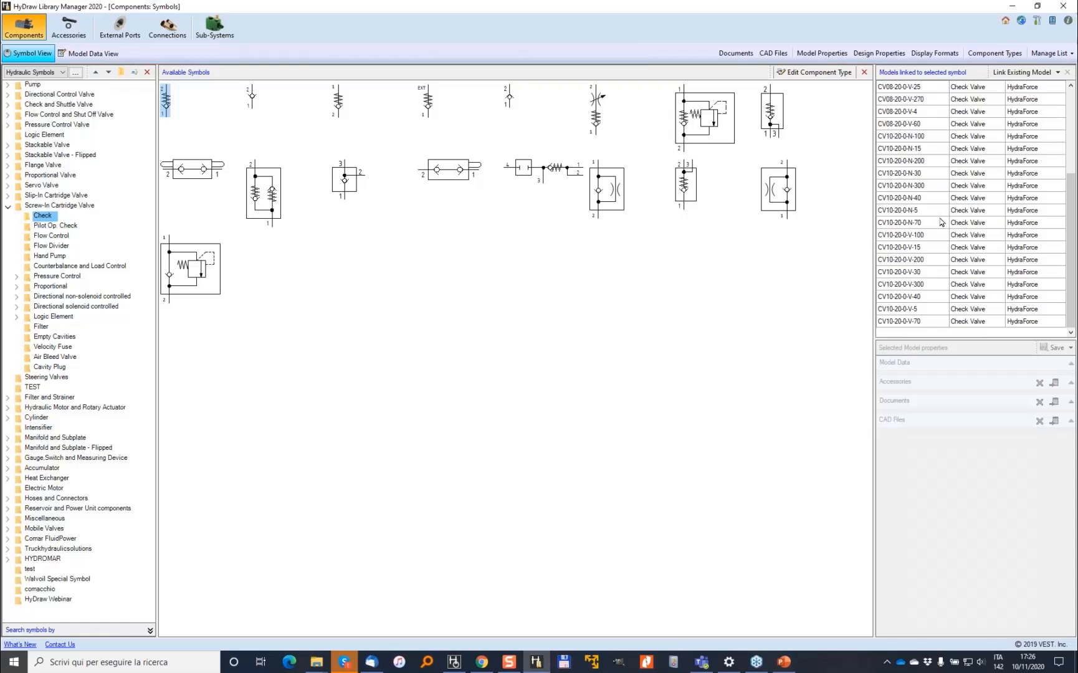
click(911, 199)
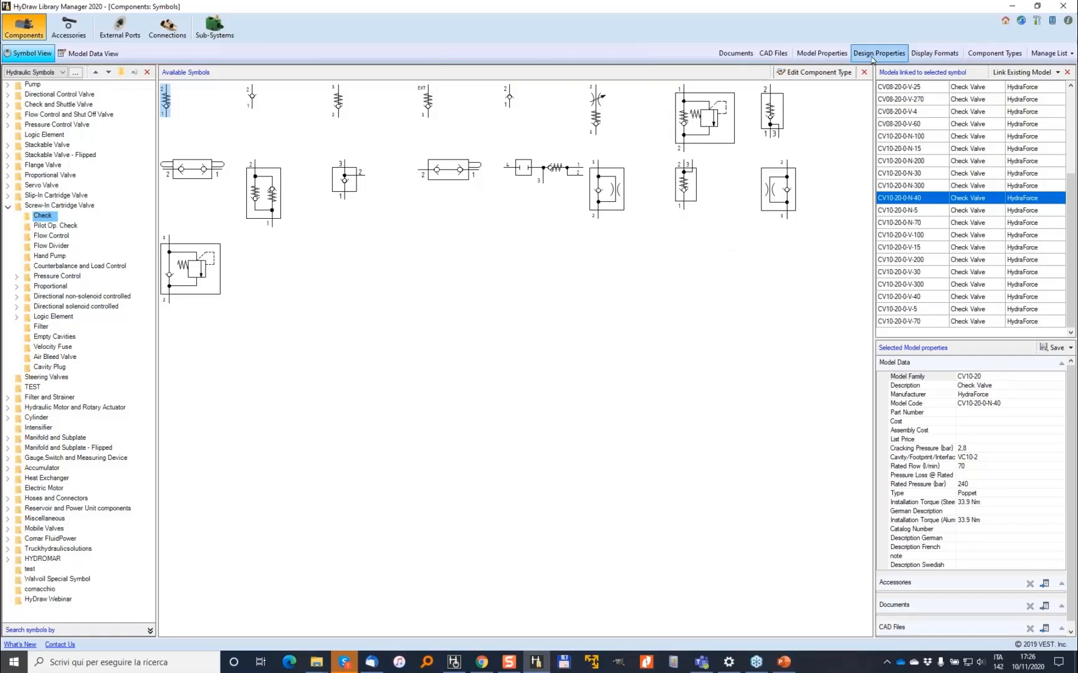
Assign the Seal Type model property to the Check Valve - Screw-in Cartridge component type and save it.
click(817, 55)
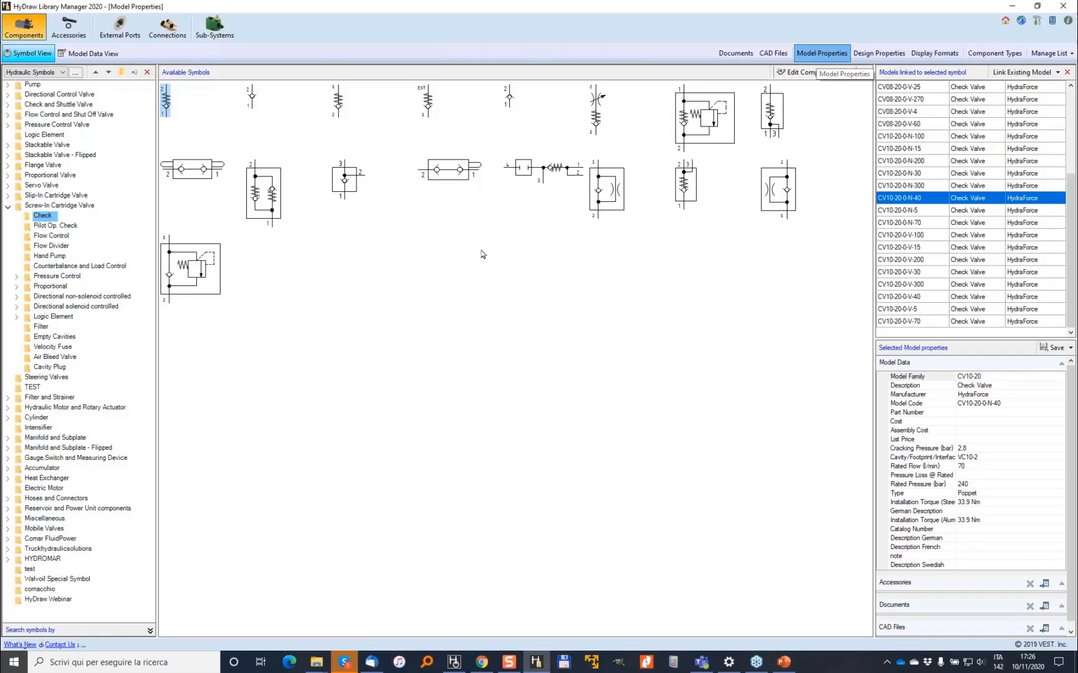
scroll(140, 448, down, 3)
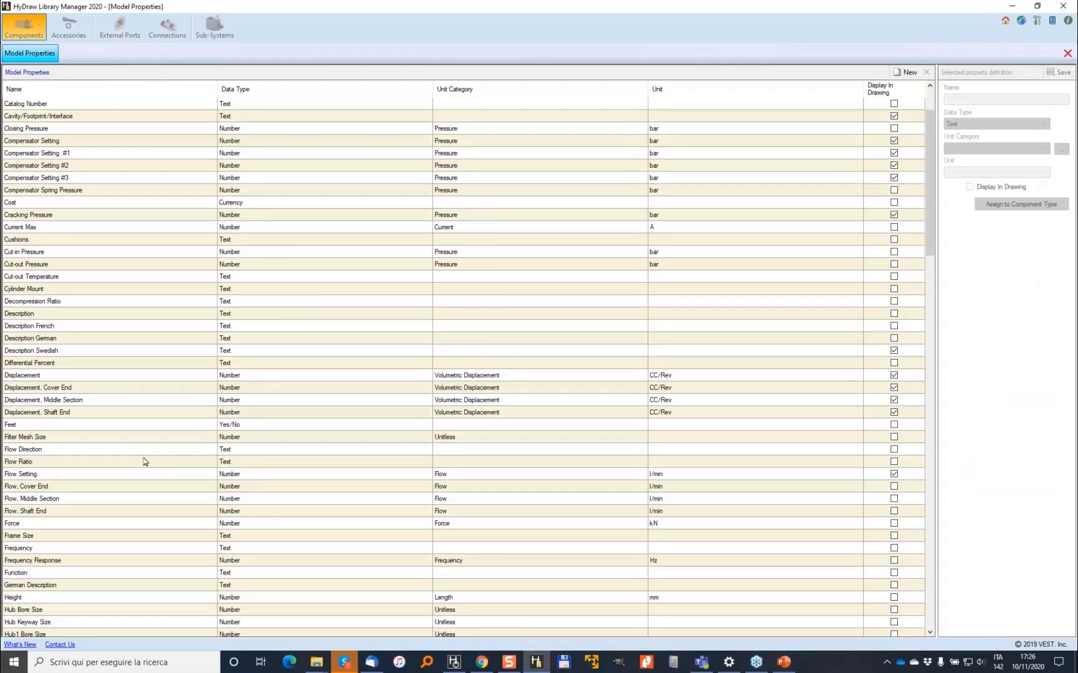
scroll(98, 509, down, 20)
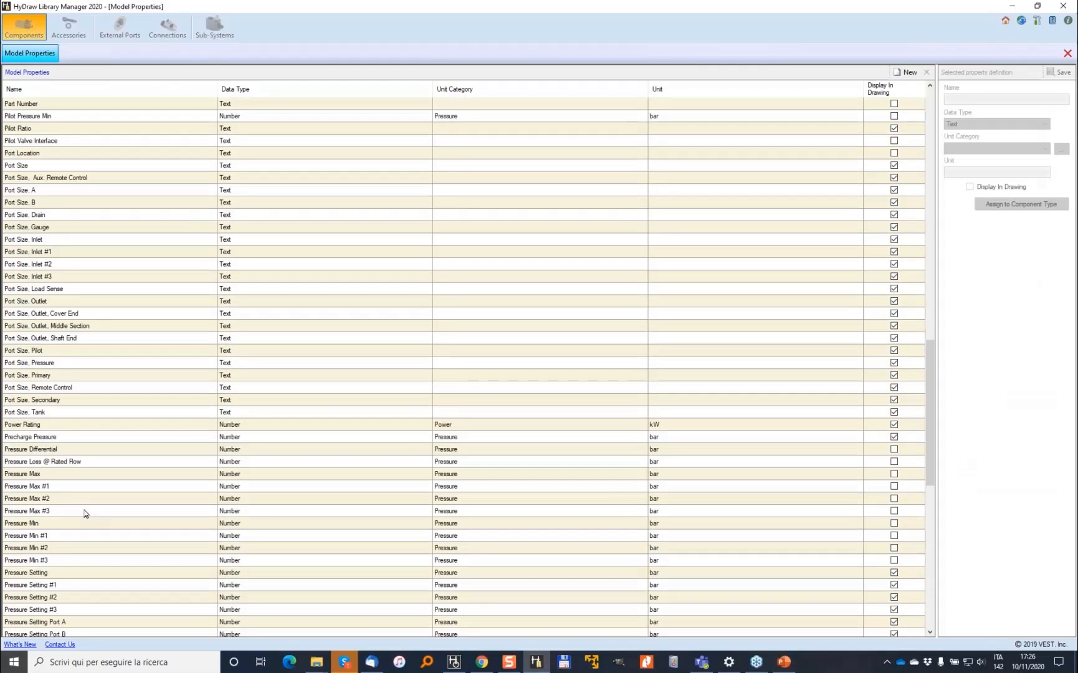
scroll(85, 512, down, 11)
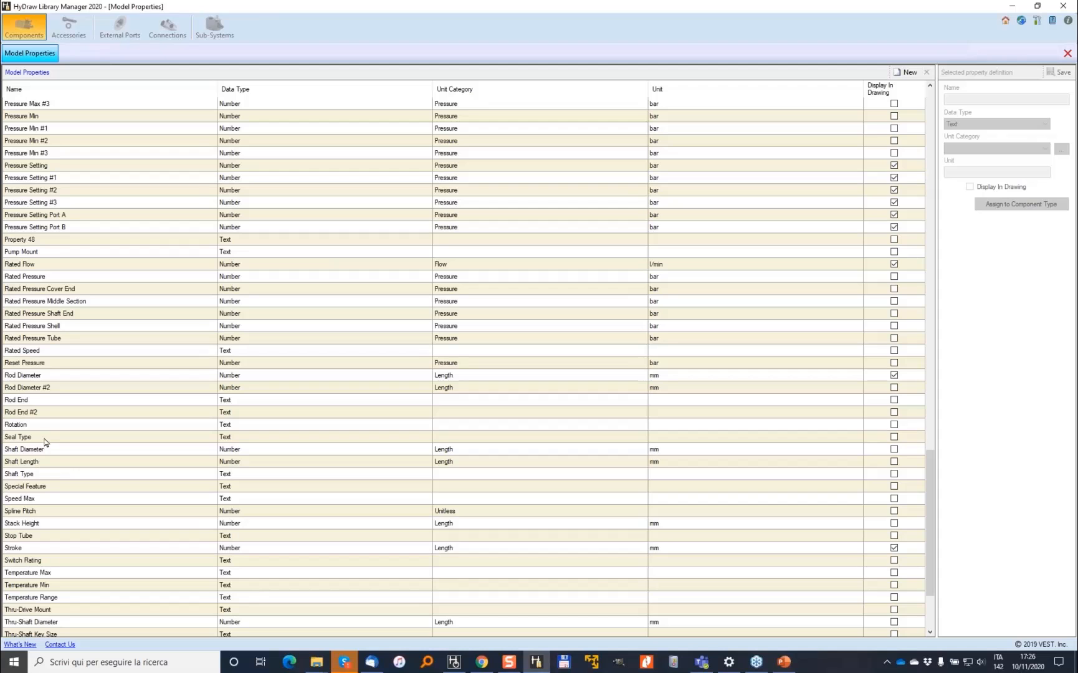
click(45, 439)
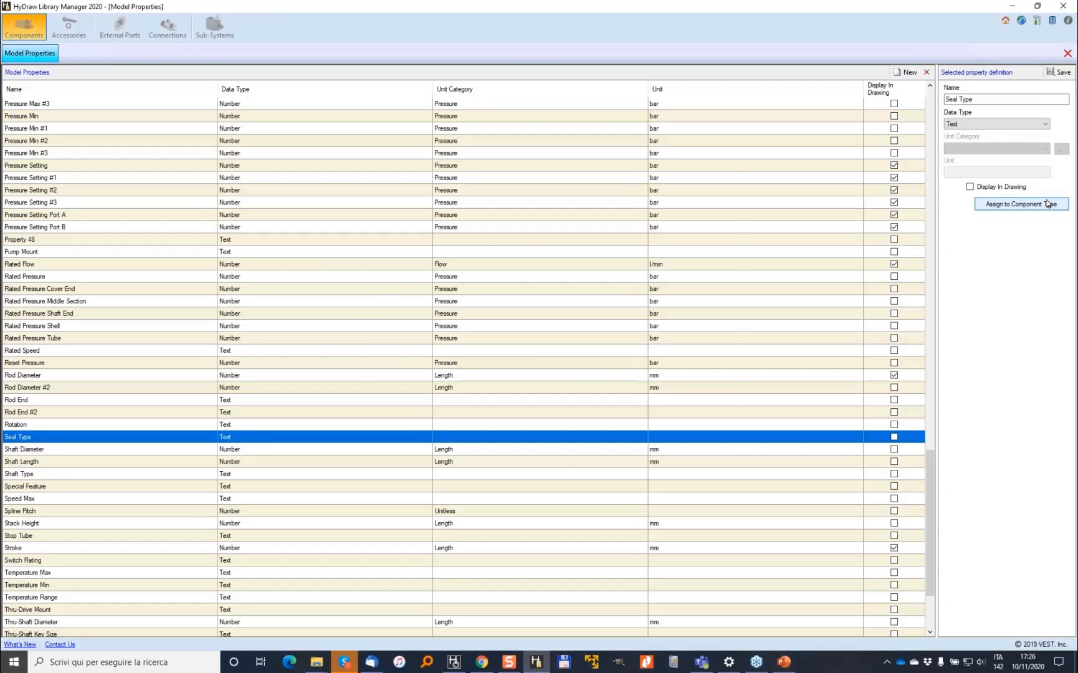
click(1047, 203)
click(367, 351)
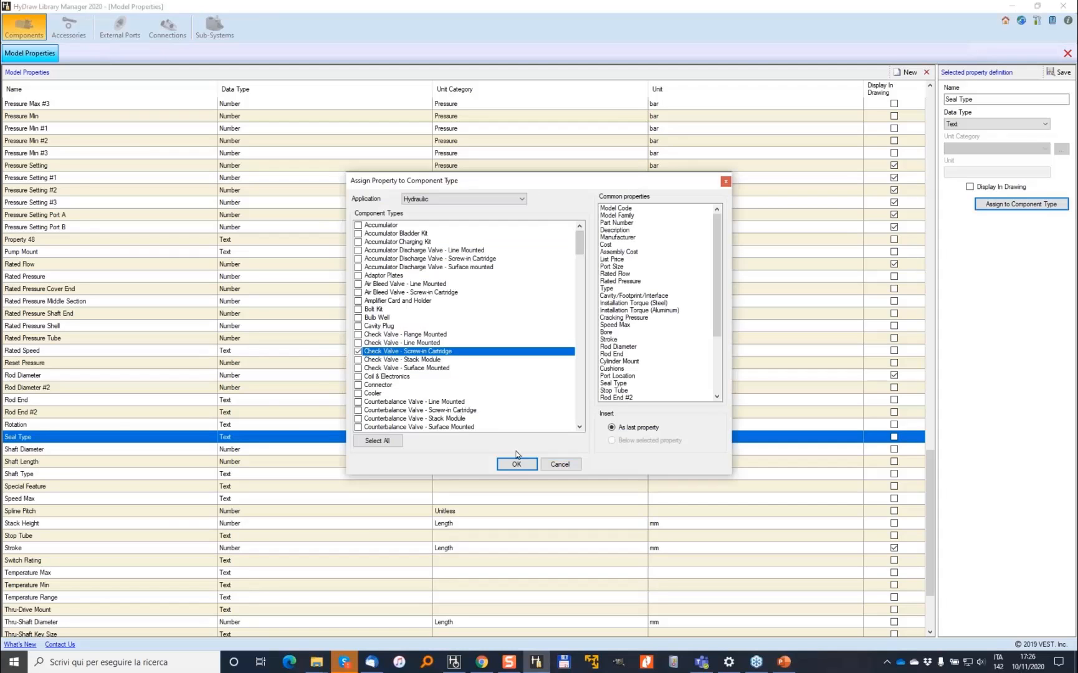
click(515, 463)
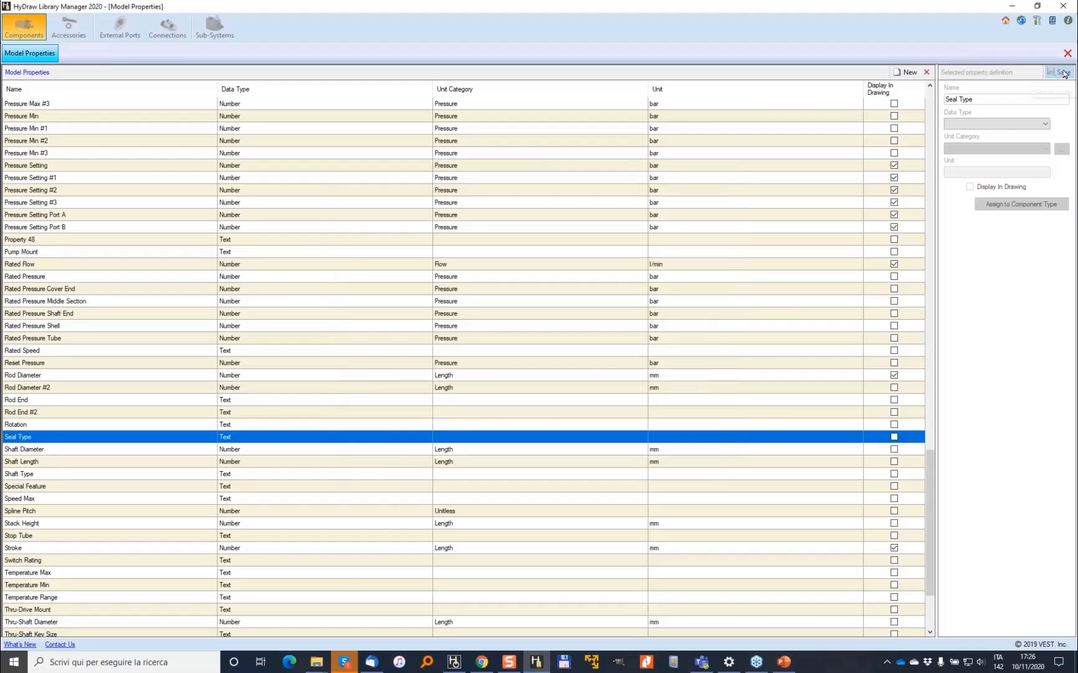
click(1067, 53)
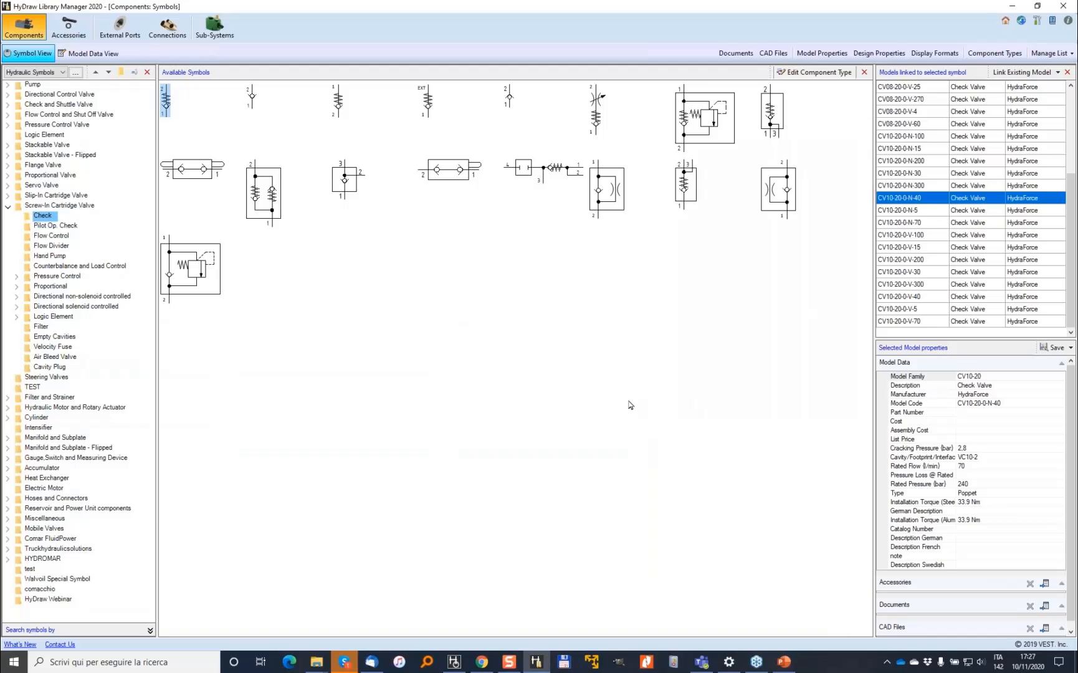
Set up a model data import from sheet Foglio1 of ModelCodes.xlsx that only updates existing models, matched by Model Code.
click(87, 59)
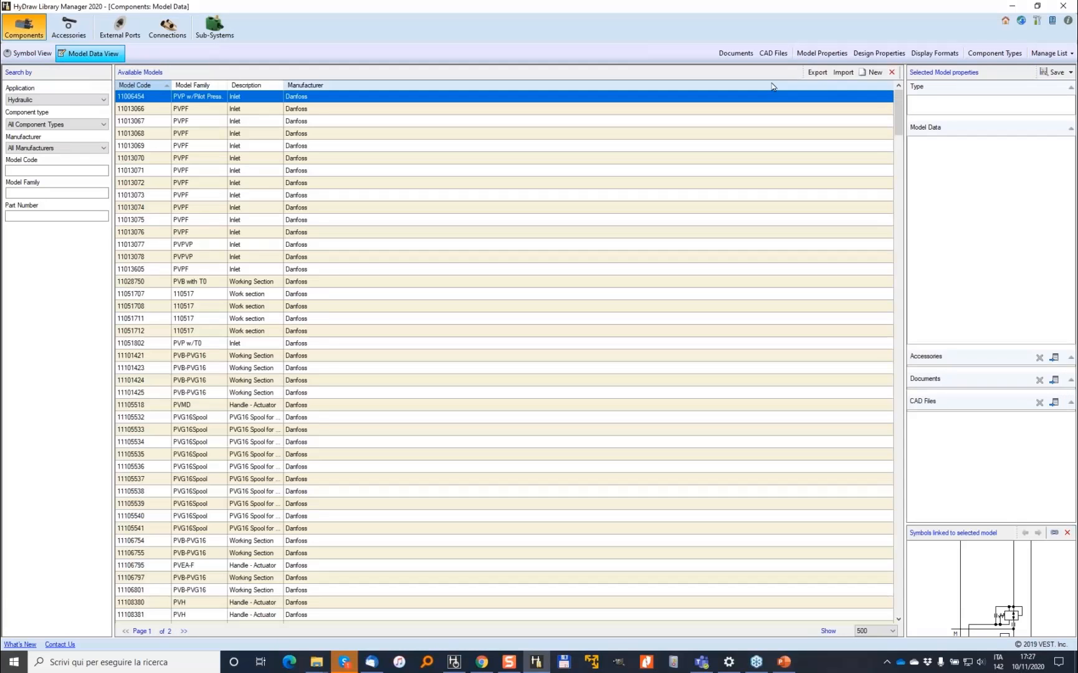
click(843, 73)
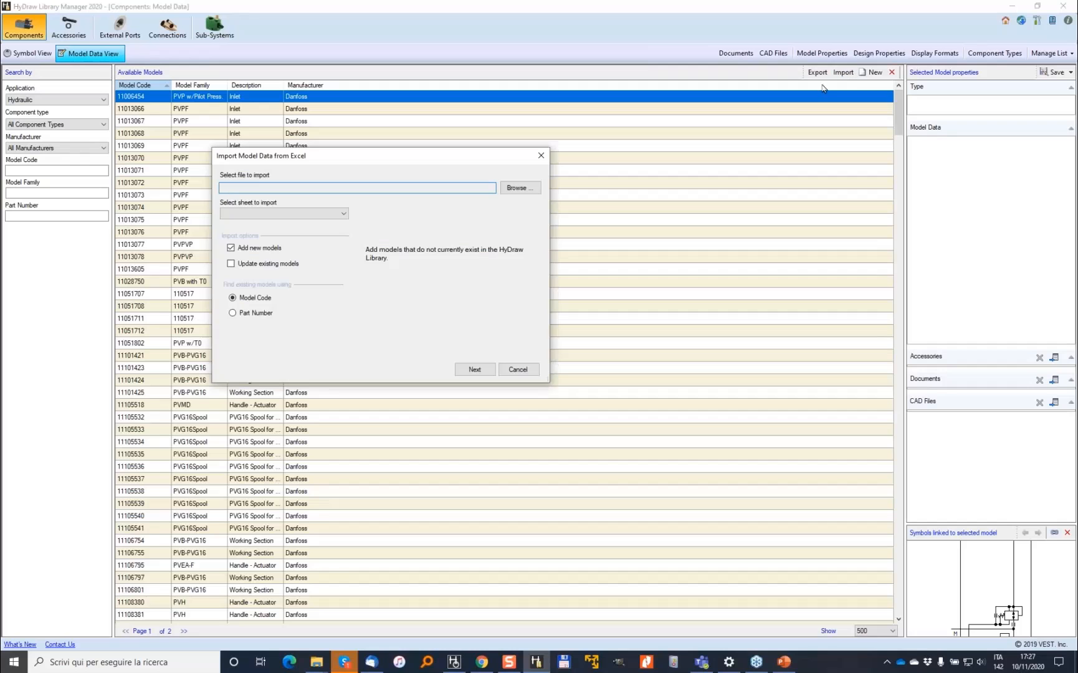
click(517, 188)
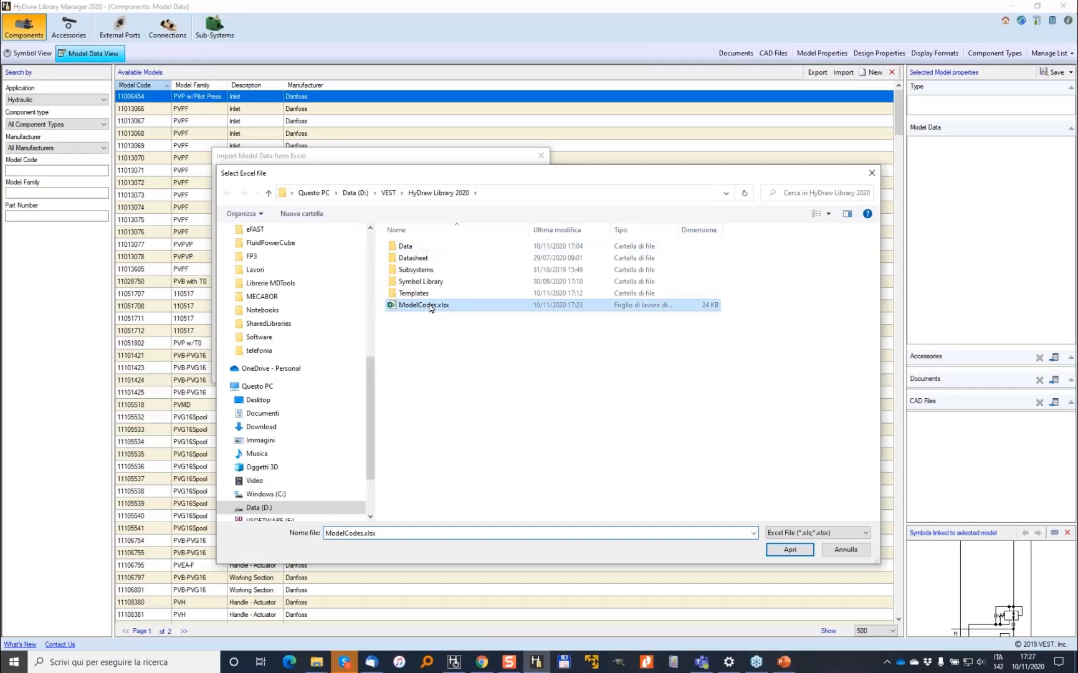
double_click(424, 308)
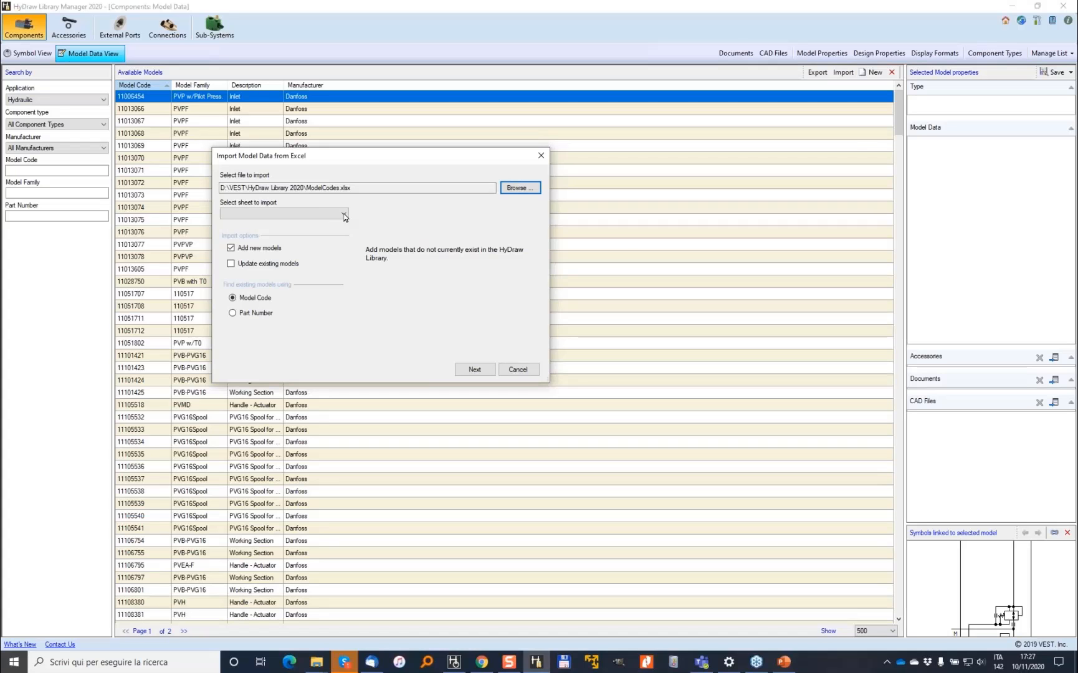
click(319, 214)
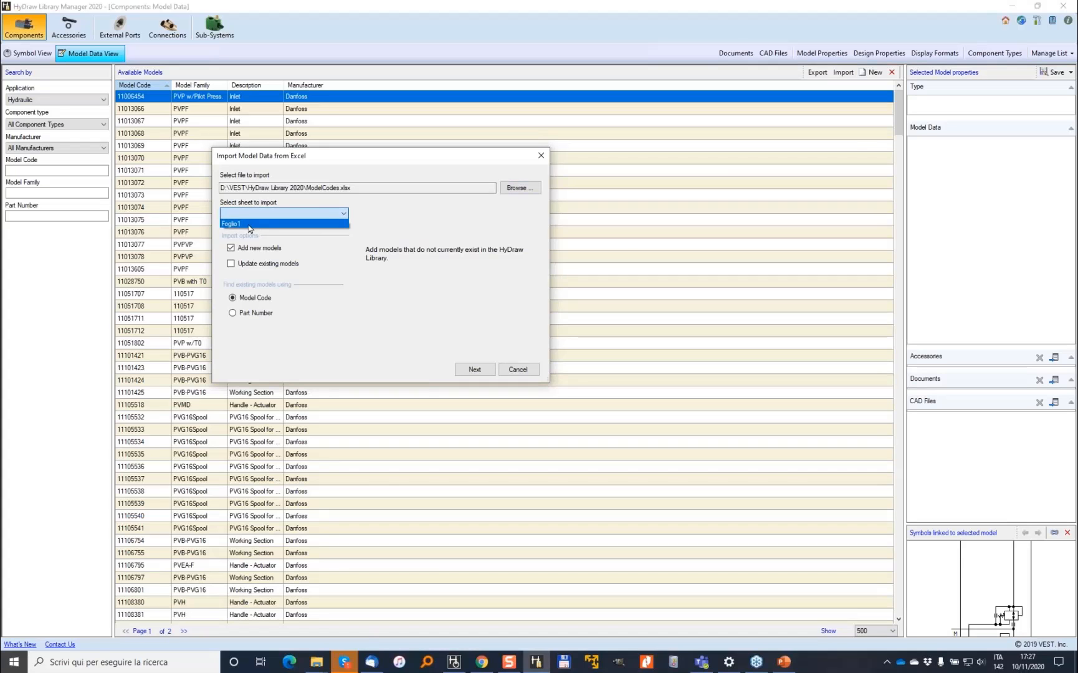
click(249, 224)
click(230, 248)
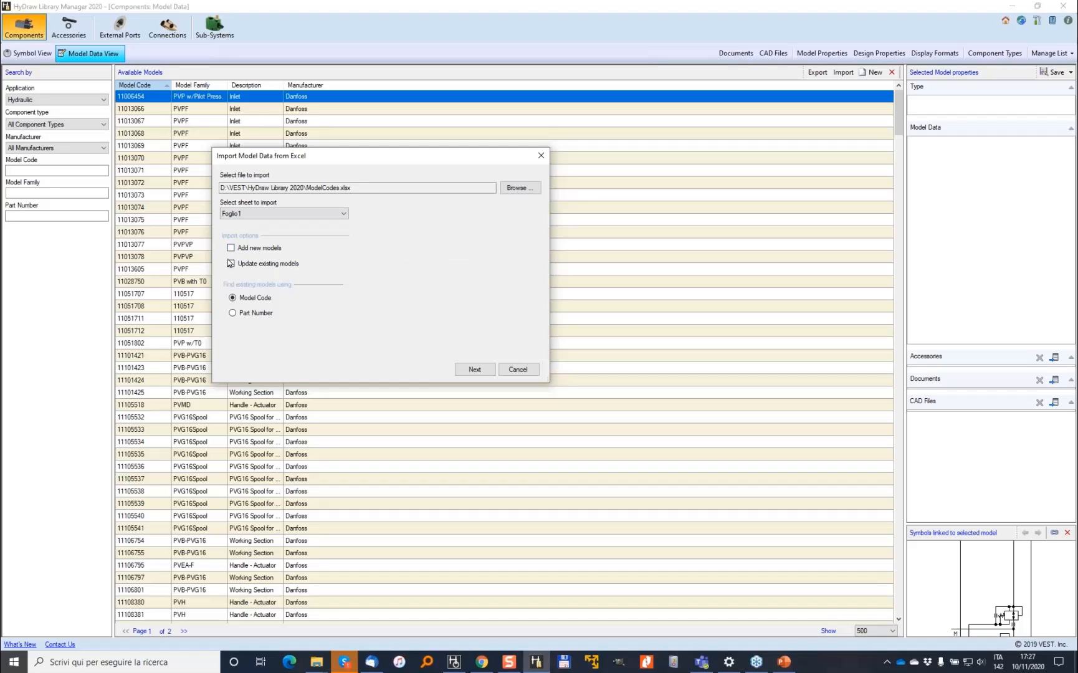
click(231, 264)
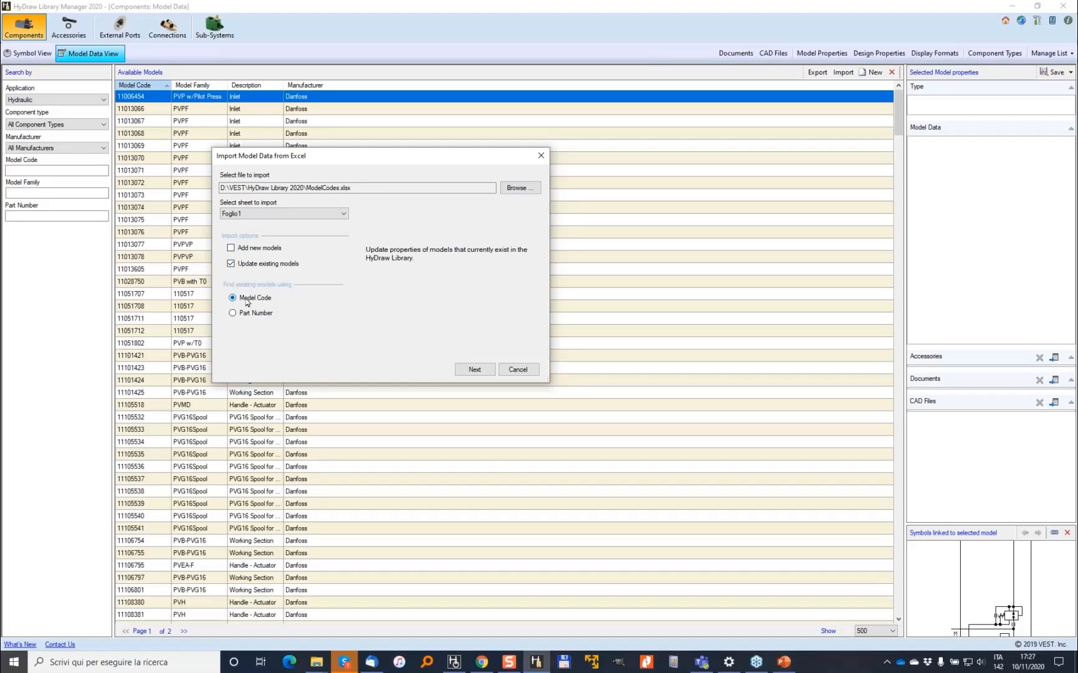
click(475, 369)
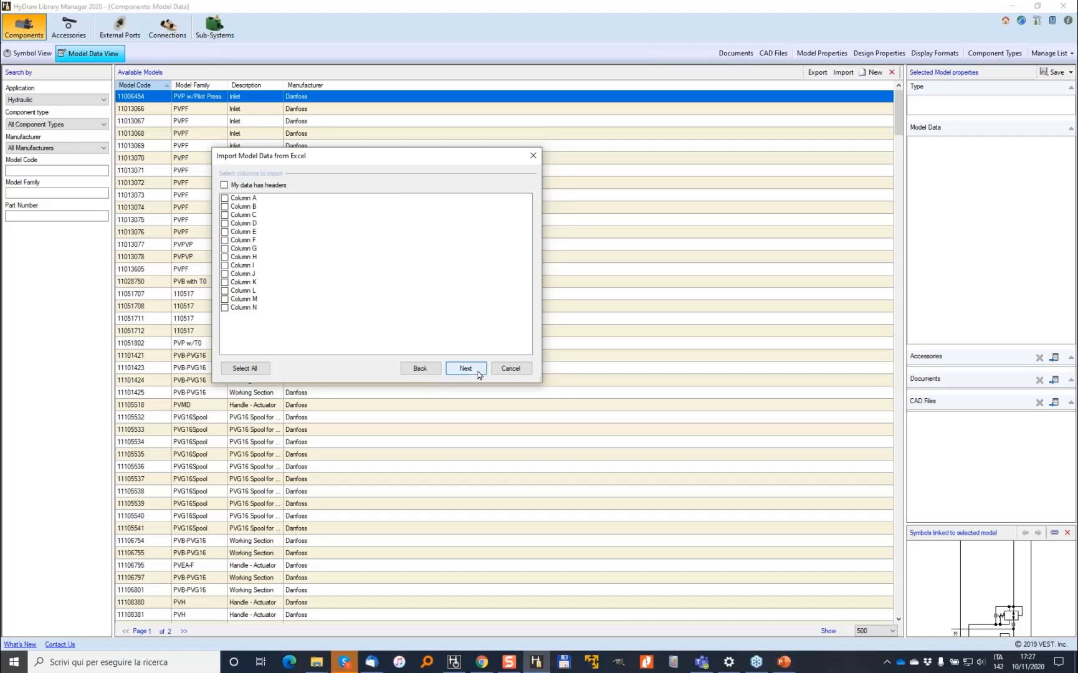
Treat the first row as headers and choose only the ModelCode and Seal columns for import.
click(224, 185)
click(226, 198)
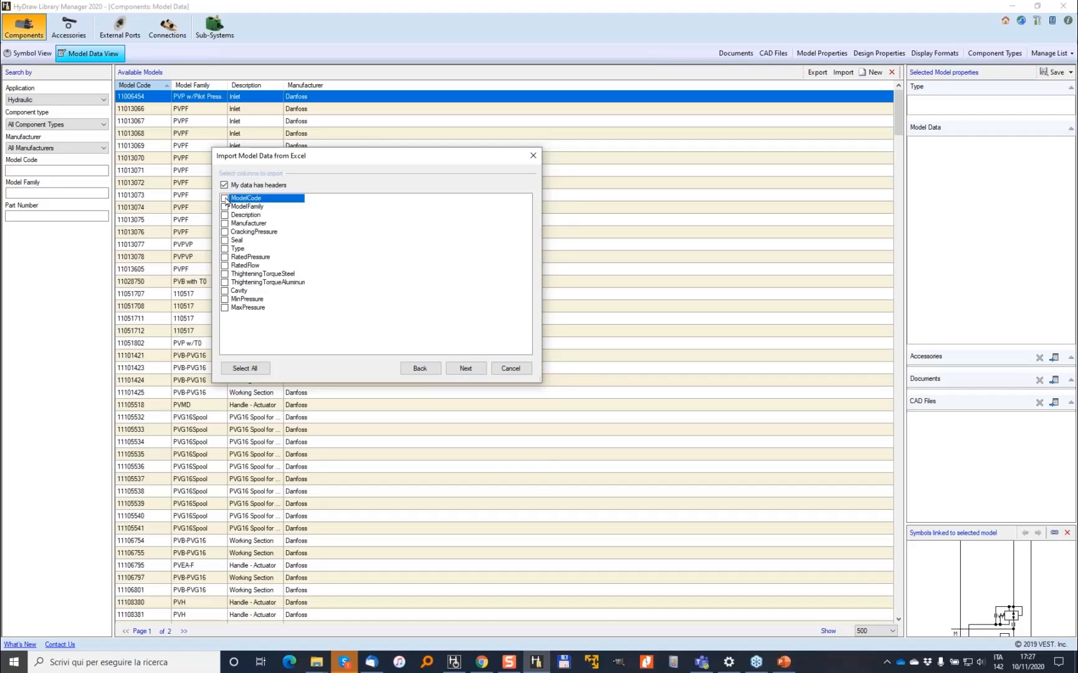
click(225, 241)
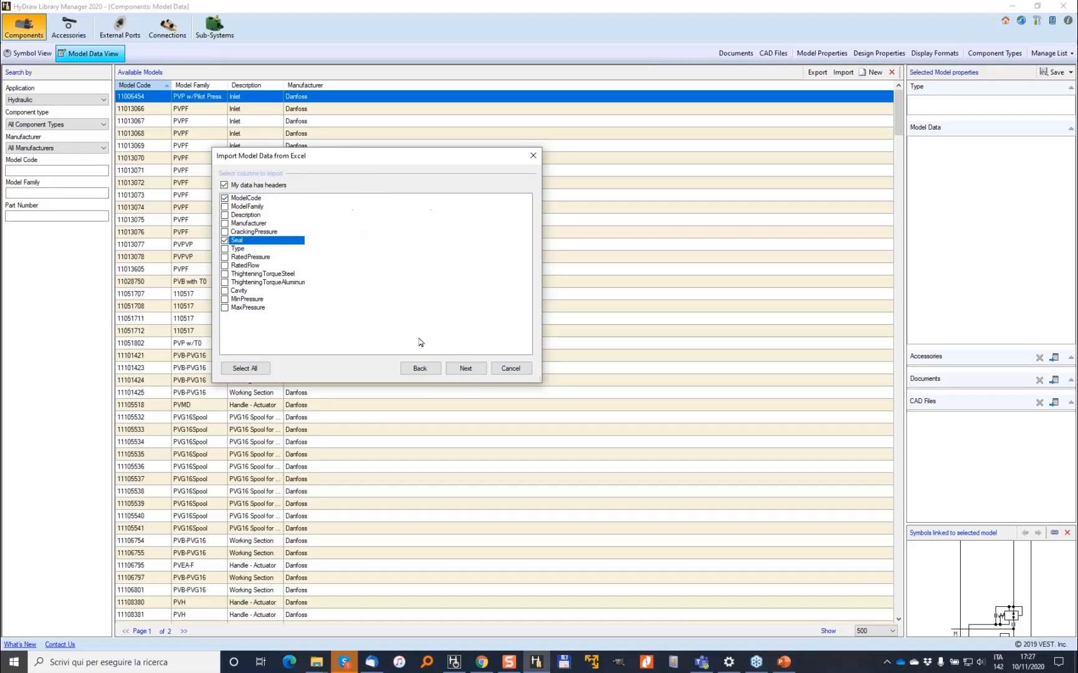
click(471, 369)
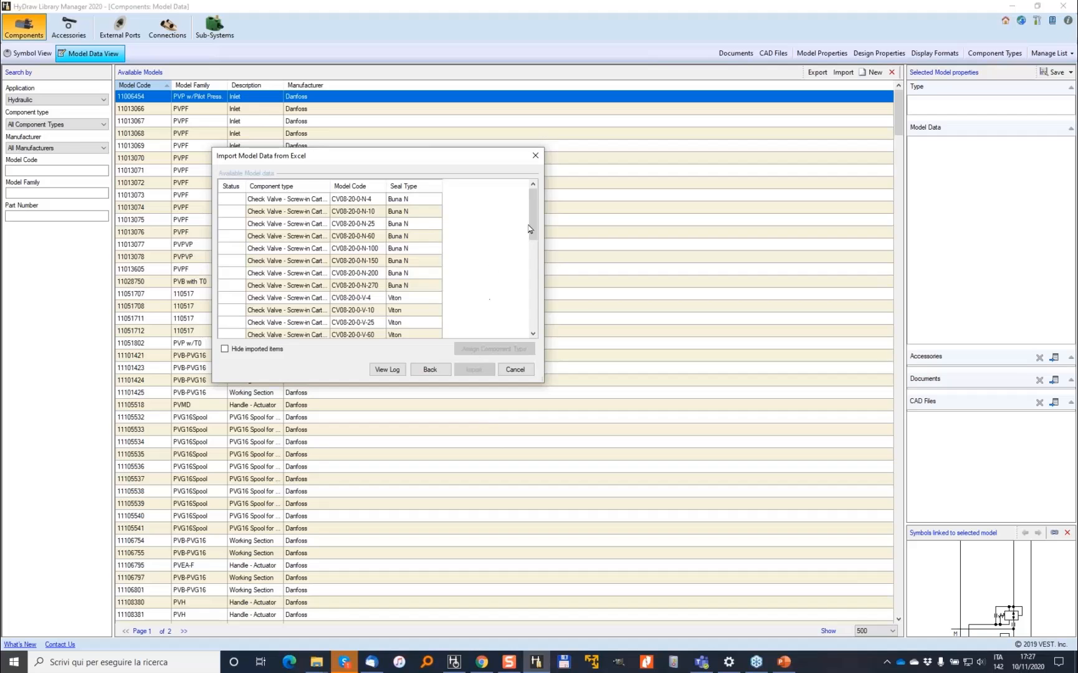
Import the seal type data for all listed models and close the import.
mouse_move(533, 212)
mouse_down()
mouse_move(536, 297)
mouse_move(534, 209)
mouse_up()
click(336, 227)
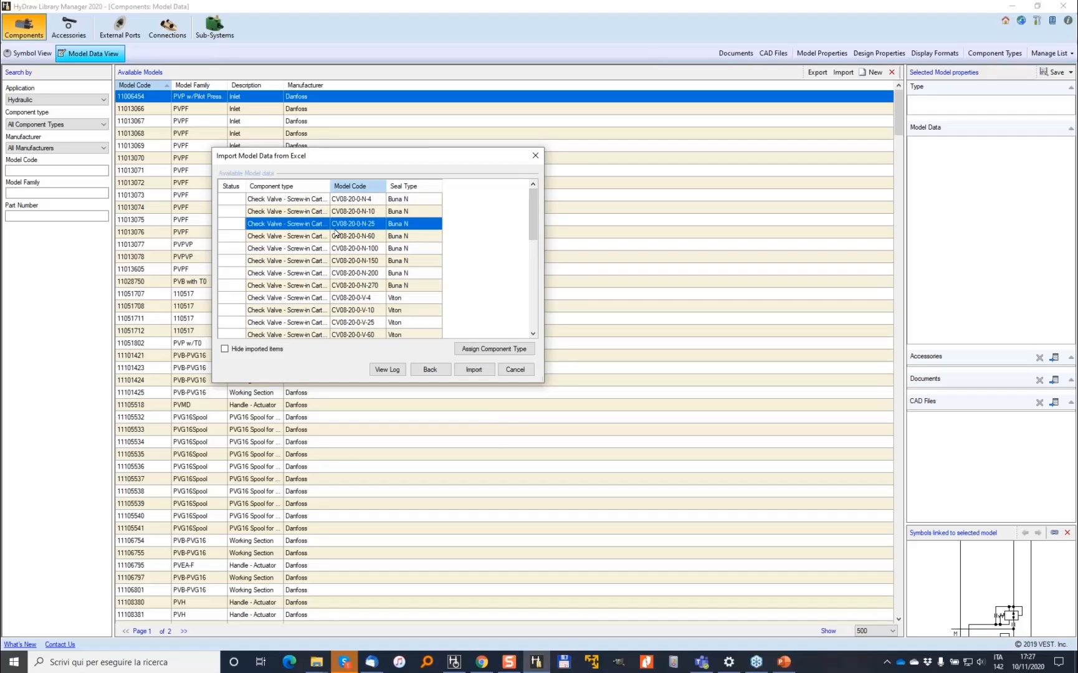
key(ctrl+a)
click(473, 369)
click(564, 365)
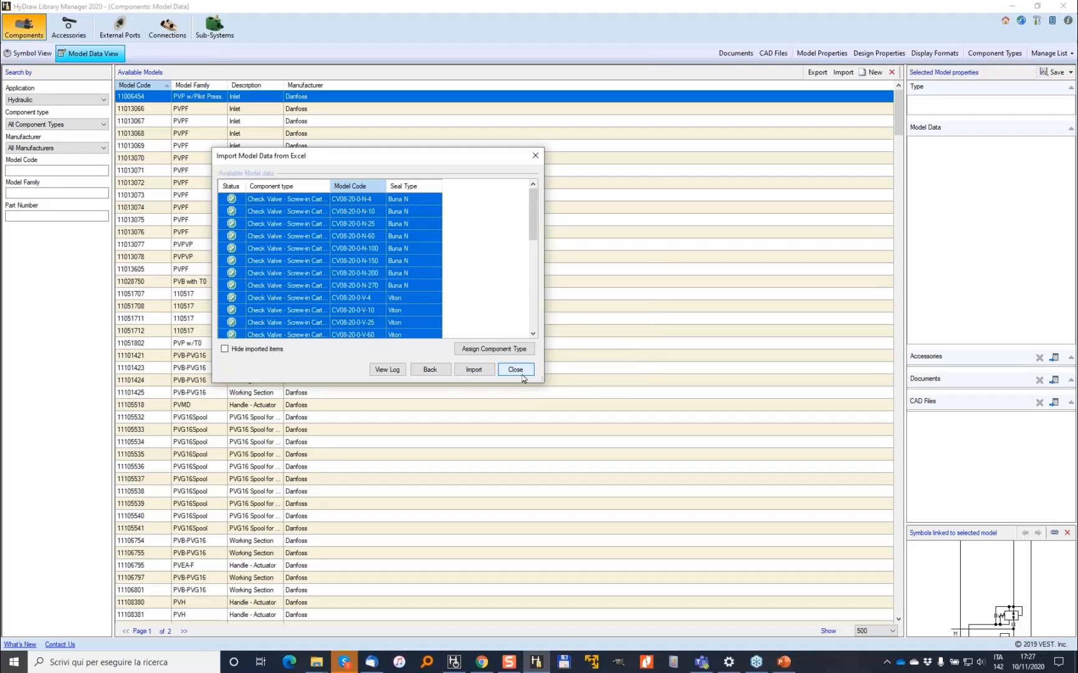
click(521, 373)
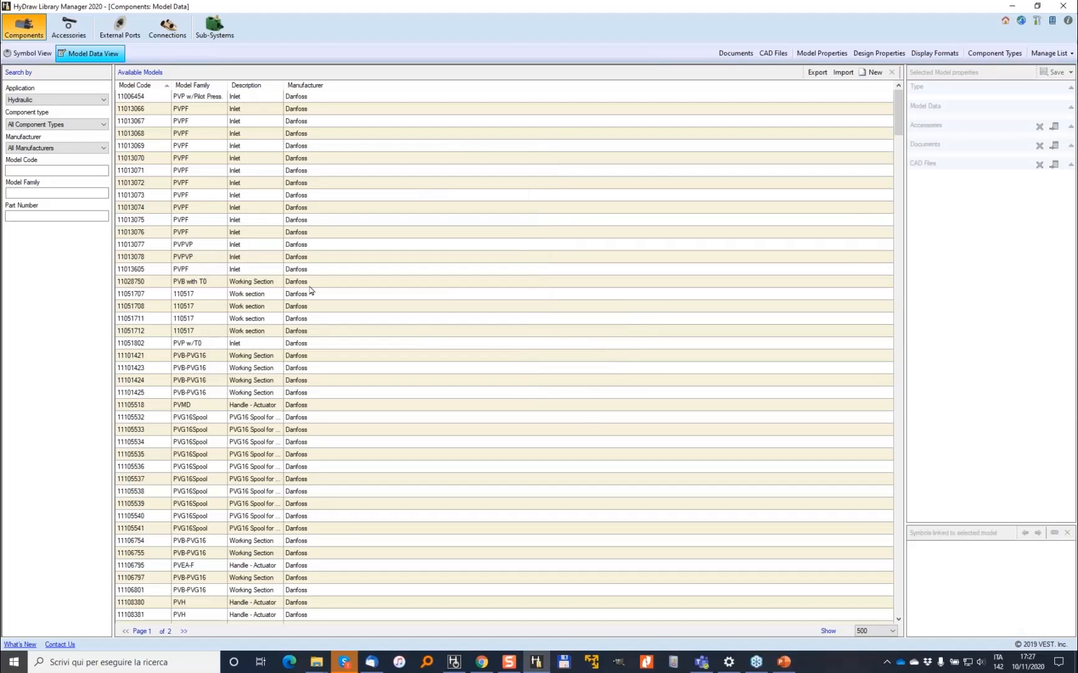
Filter the available models by model family cv and show the properties of model CV08-20-0-N-150.
click(33, 192)
text(cv)
click(140, 121)
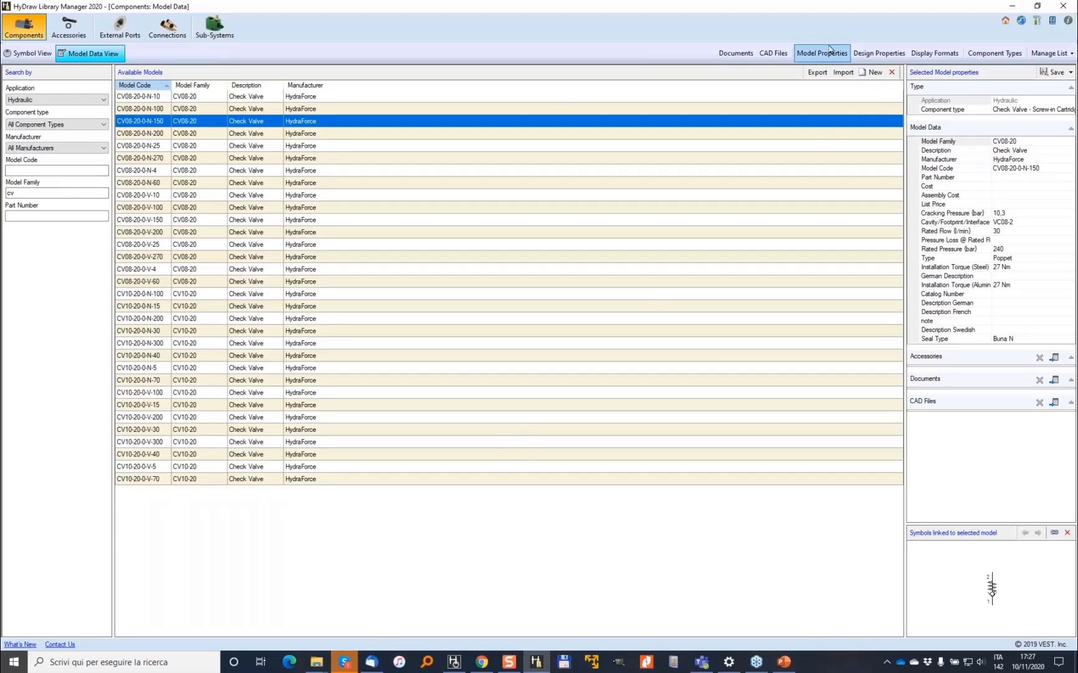
Export the filtered check valve model data to an Excel file named cvHydraforce in the HyDraw Library 2020 folder.
click(817, 72)
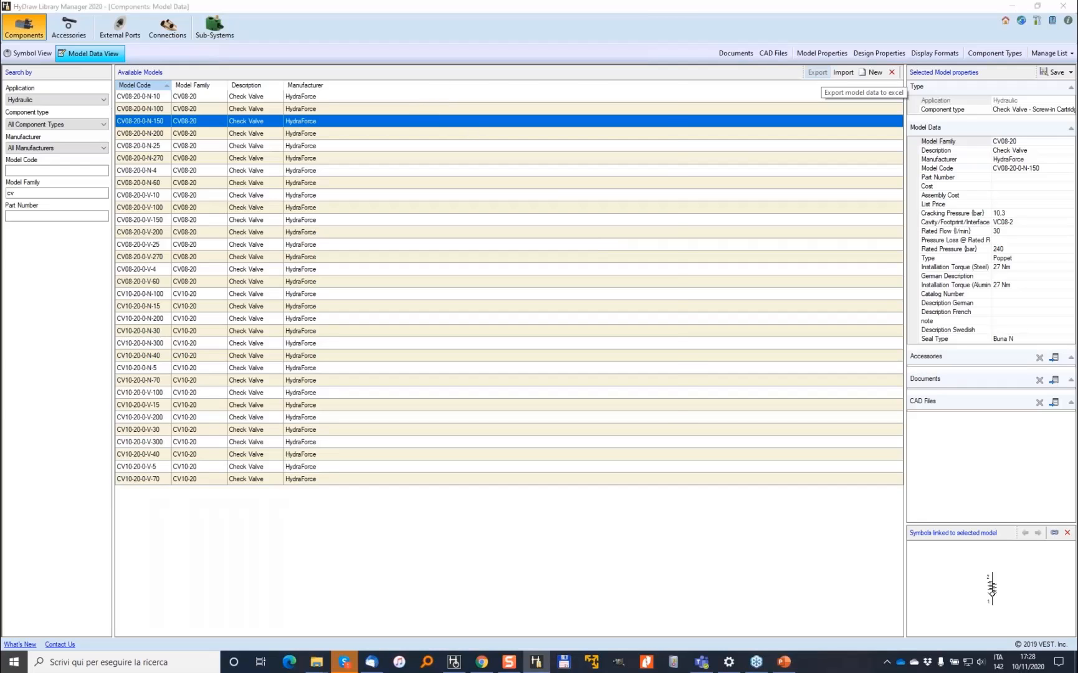
text(cv)
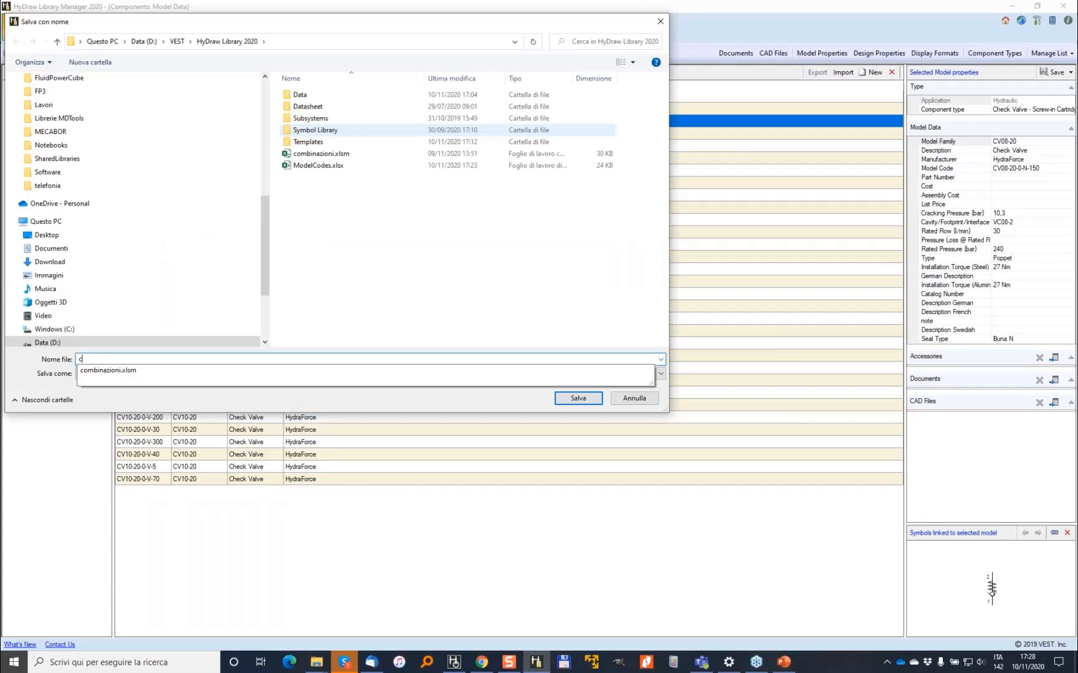
text(ydraforce)
key(Return)
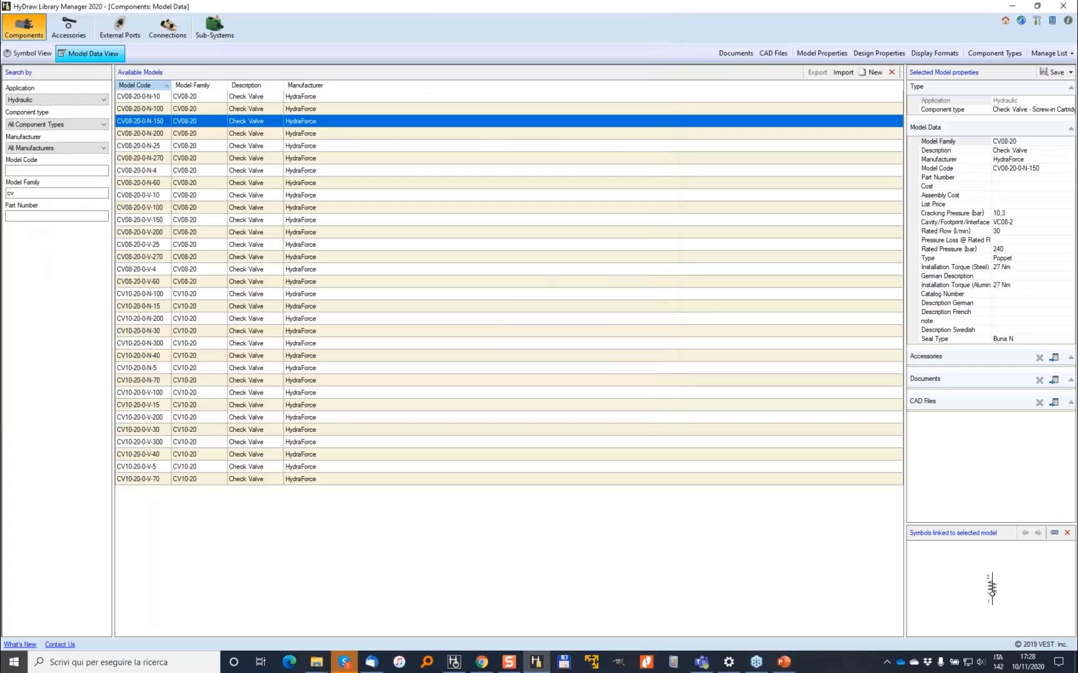
click(523, 365)
Open the exported cvHydraforce.xls from the HyDraw Library 2020 folder and review its model data columns.
mouse_move(319, 662)
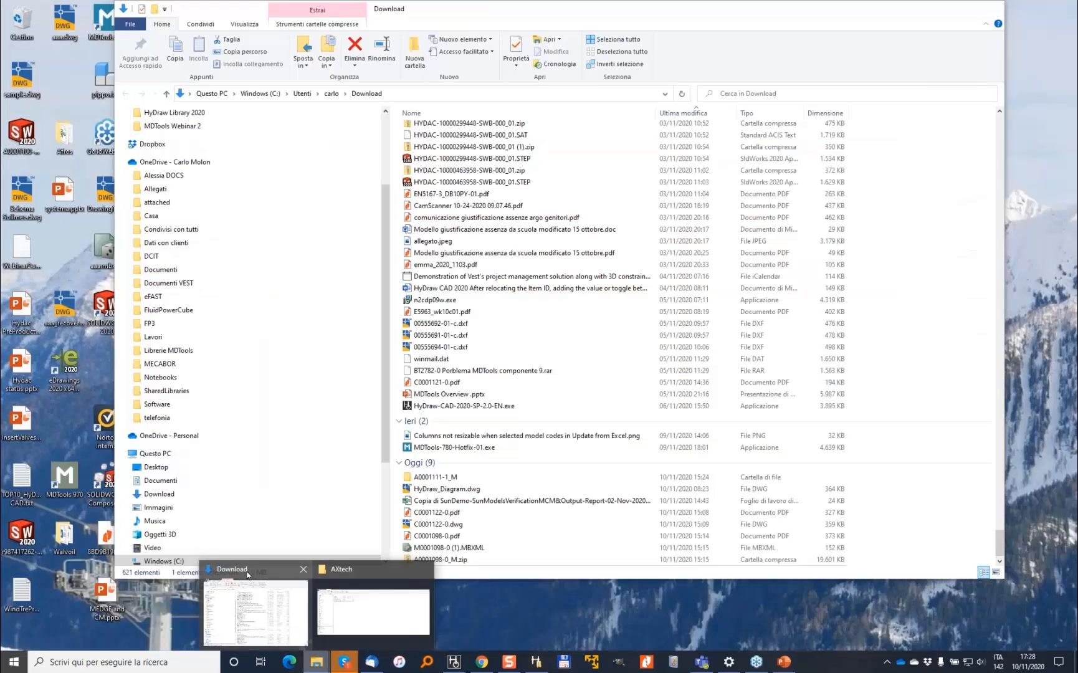
click(247, 574)
click(218, 122)
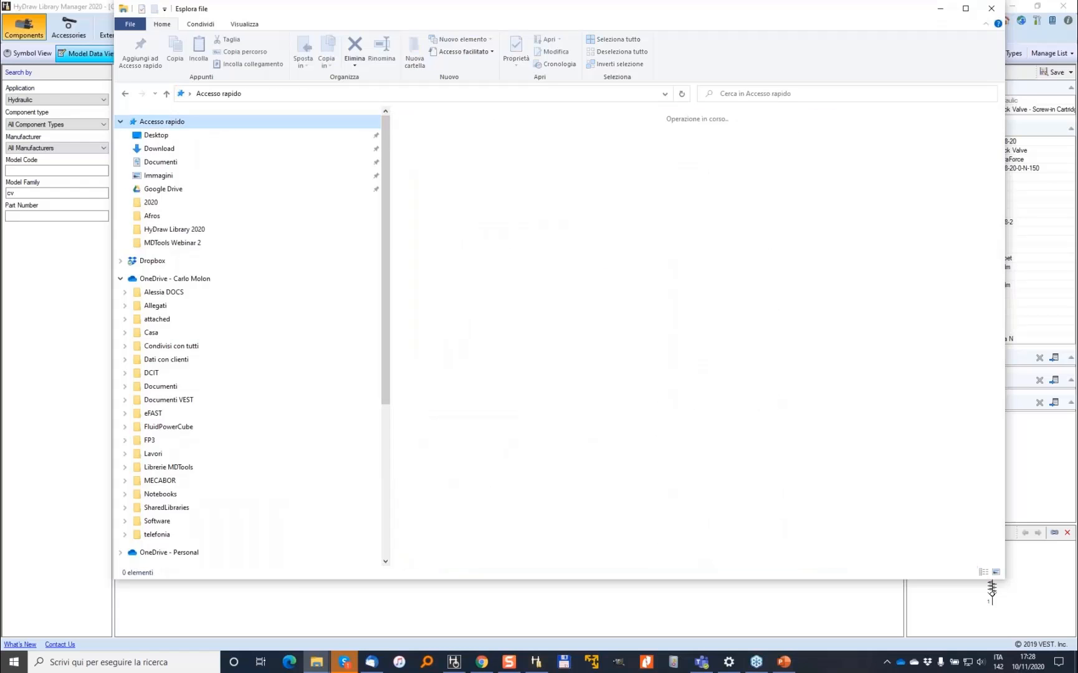
double_click(493, 264)
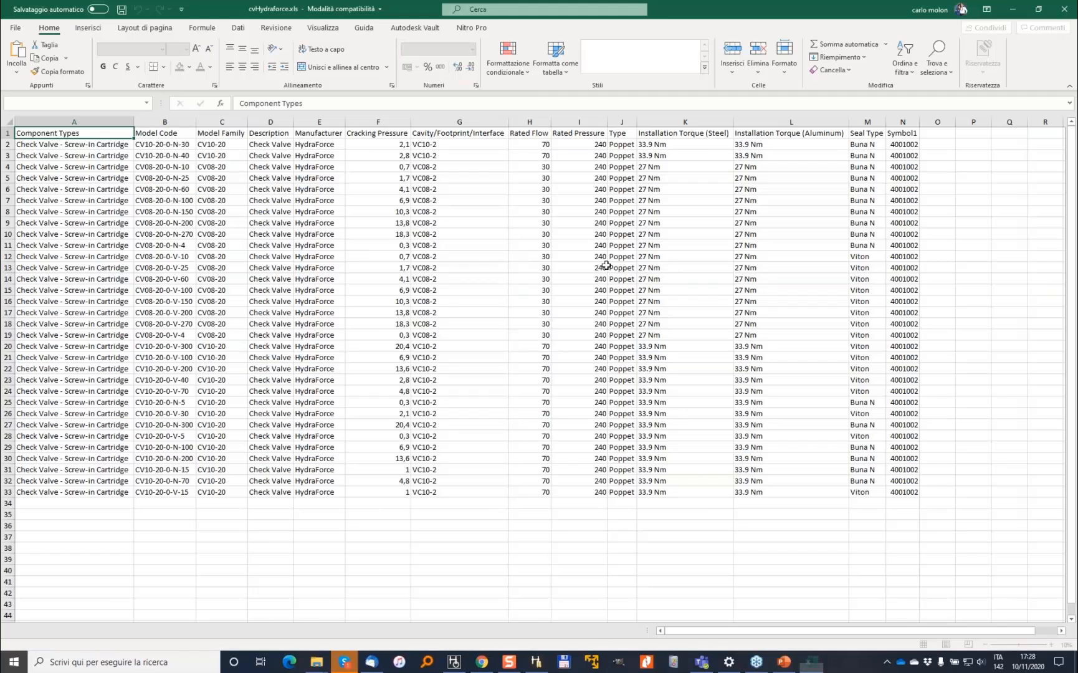
click(168, 145)
click(229, 150)
click(270, 155)
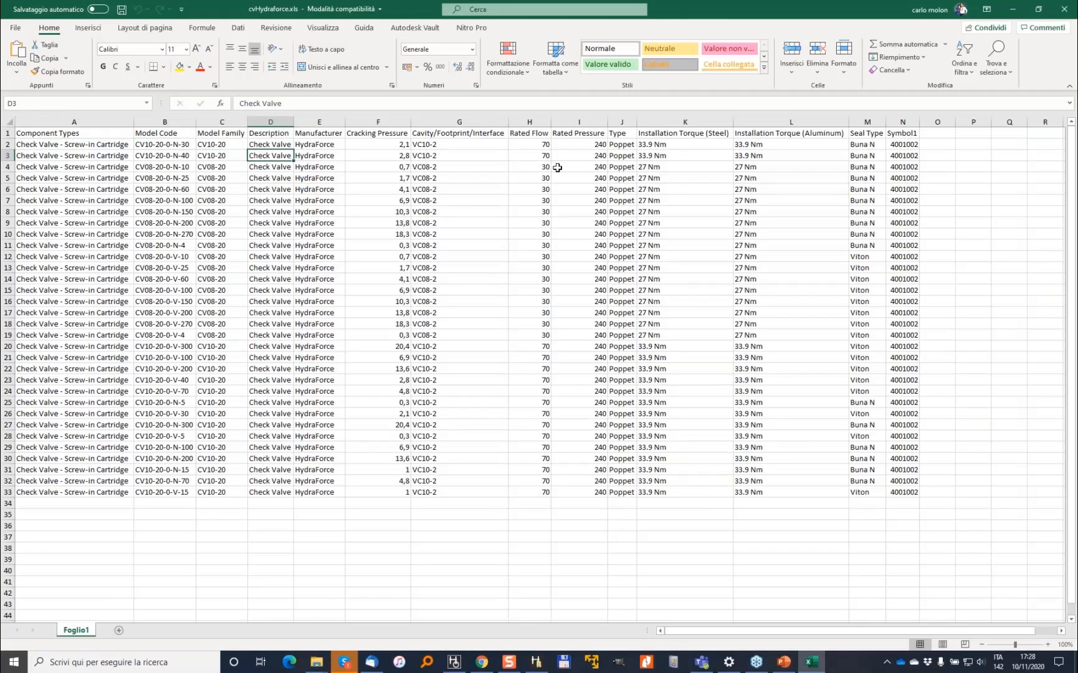
click(558, 167)
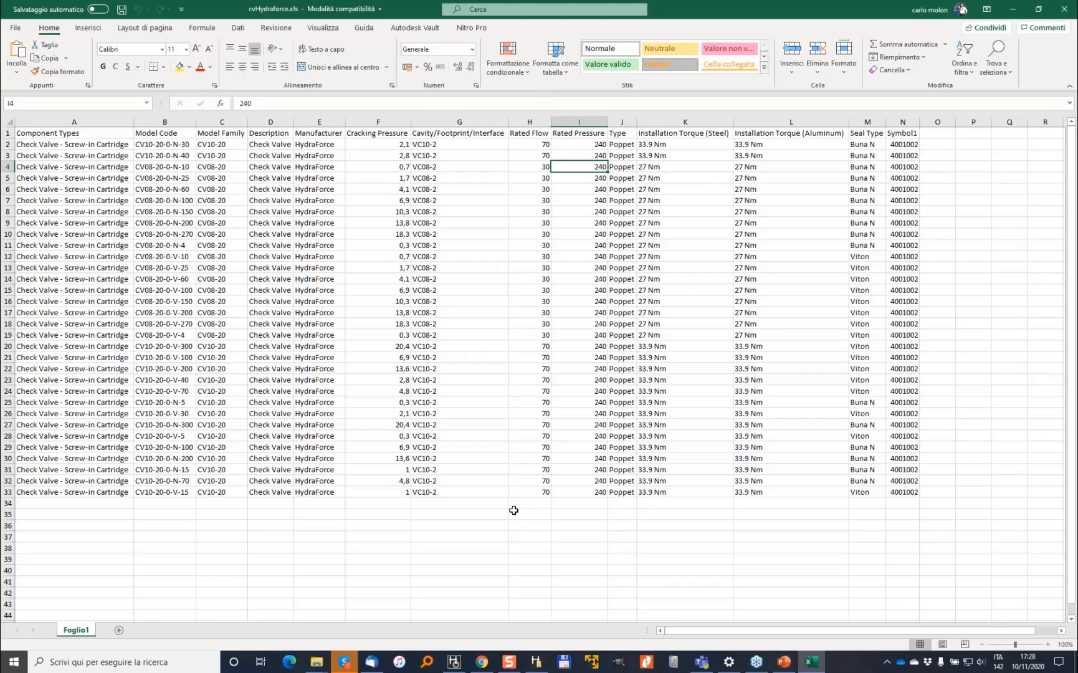
Switch to HyDraw CAD and search the local component library for hydraulic model codes containing cv.
click(459, 666)
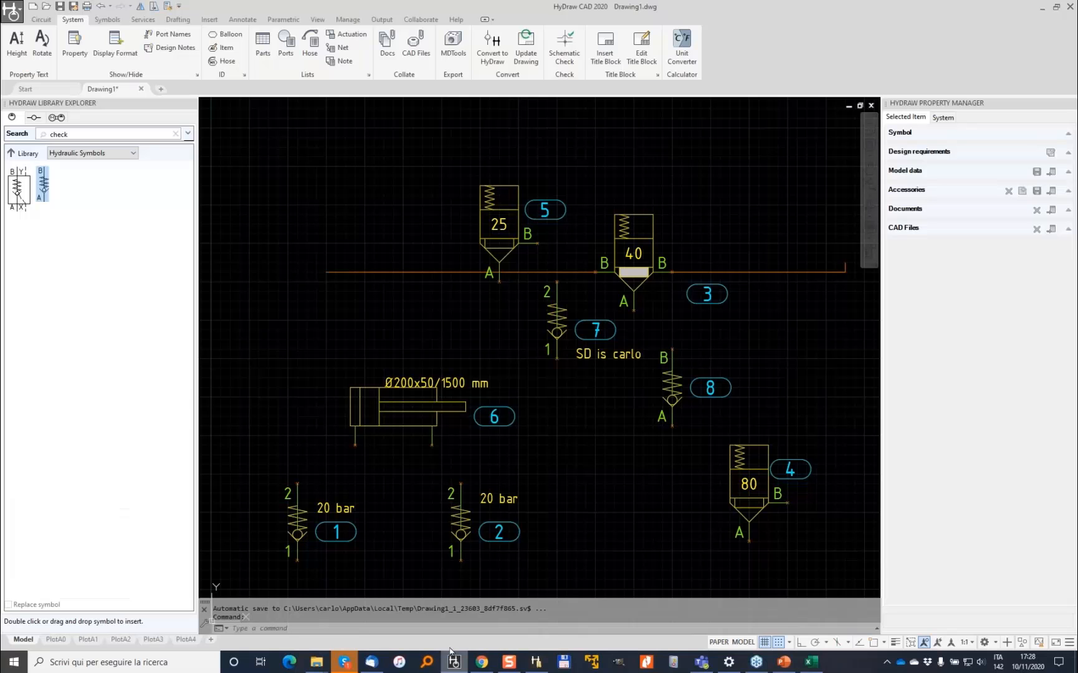
click(12, 117)
click(17, 149)
click(183, 195)
text(cv)
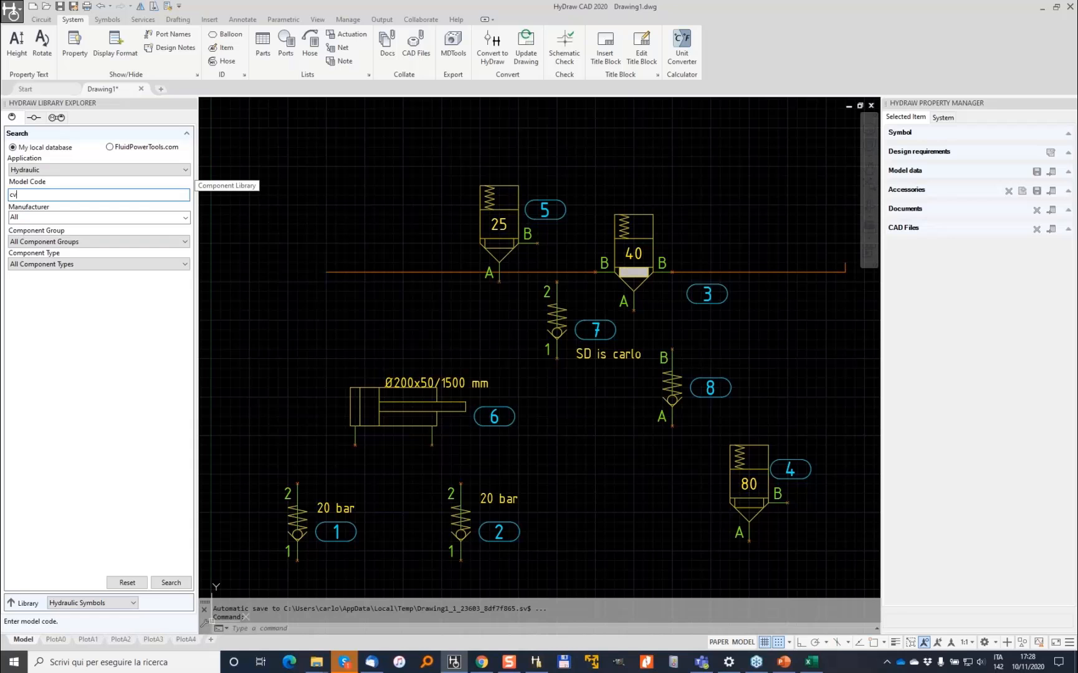
click(170, 582)
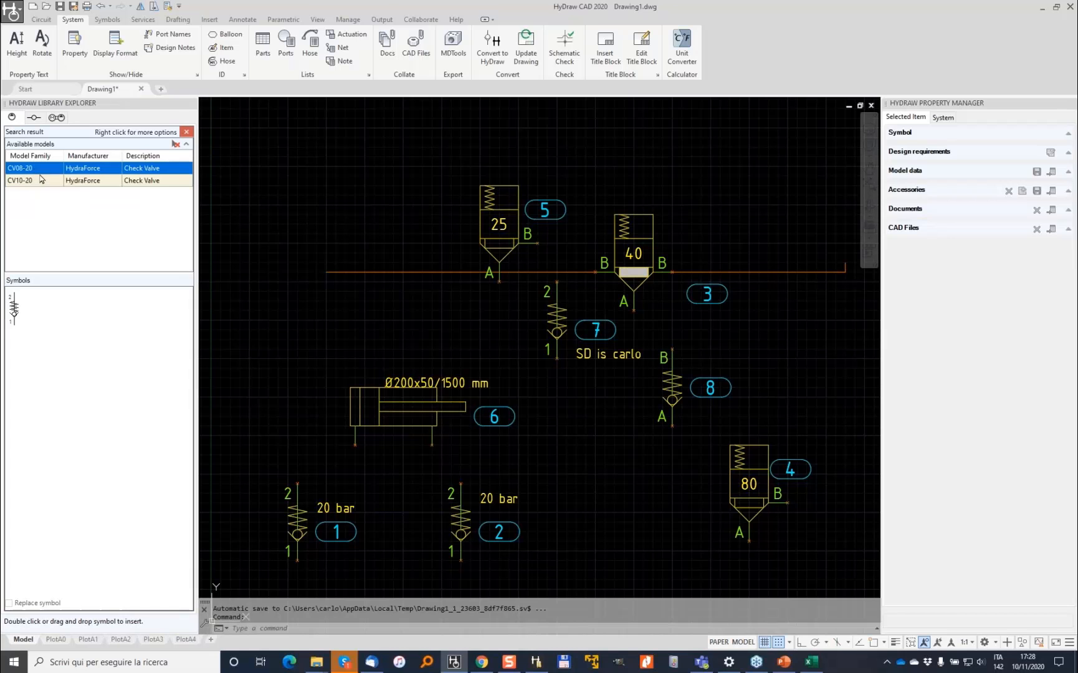
Start inserting the HydraForce CV10-20 check valve symbol and sort its linked model codes by cracking pressure.
click(33, 180)
double_click(16, 313)
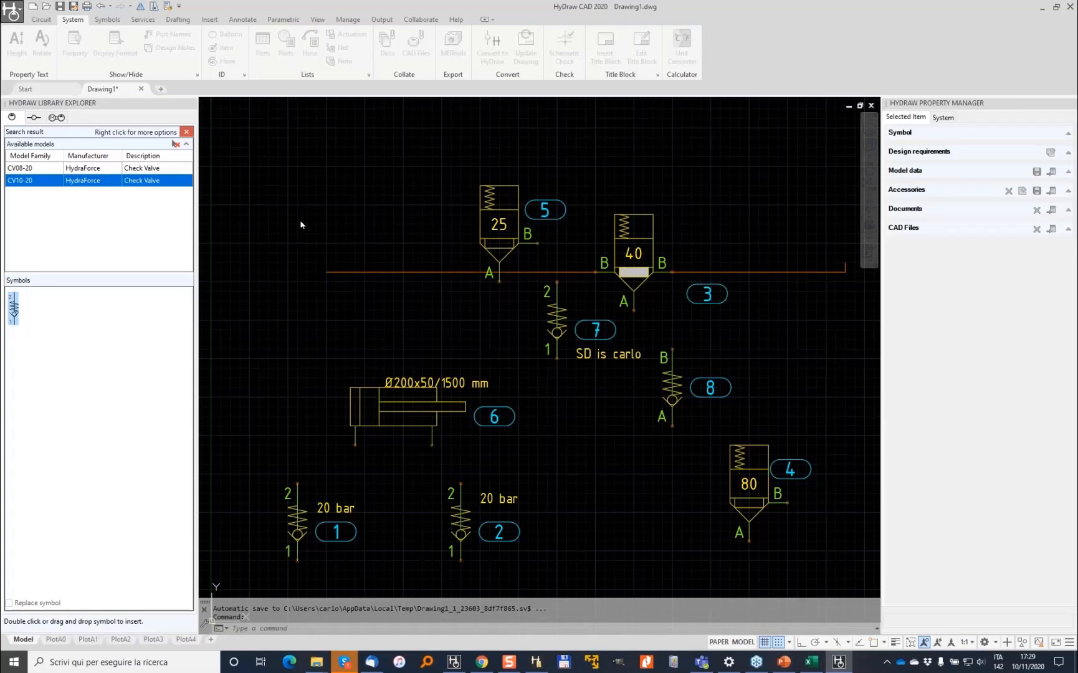
click(446, 334)
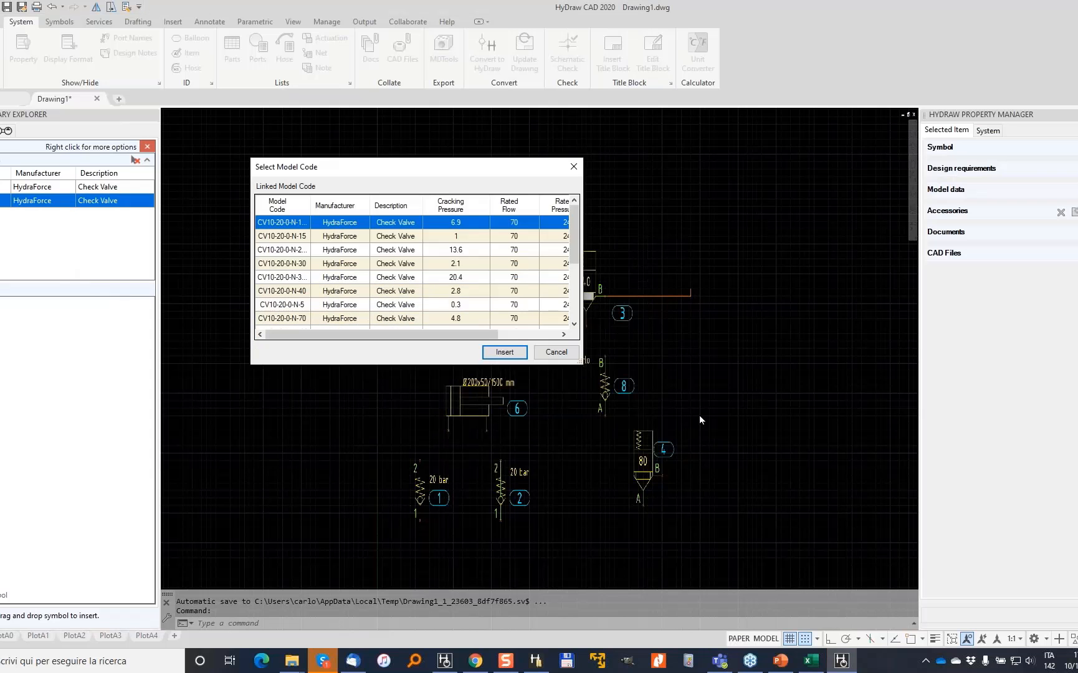
mouse_move(574, 223)
mouse_down()
mouse_move(574, 278)
mouse_move(574, 223)
mouse_up()
mouse_move(408, 334)
mouse_down()
mouse_move(452, 340)
mouse_move(407, 340)
mouse_up()
click(457, 208)
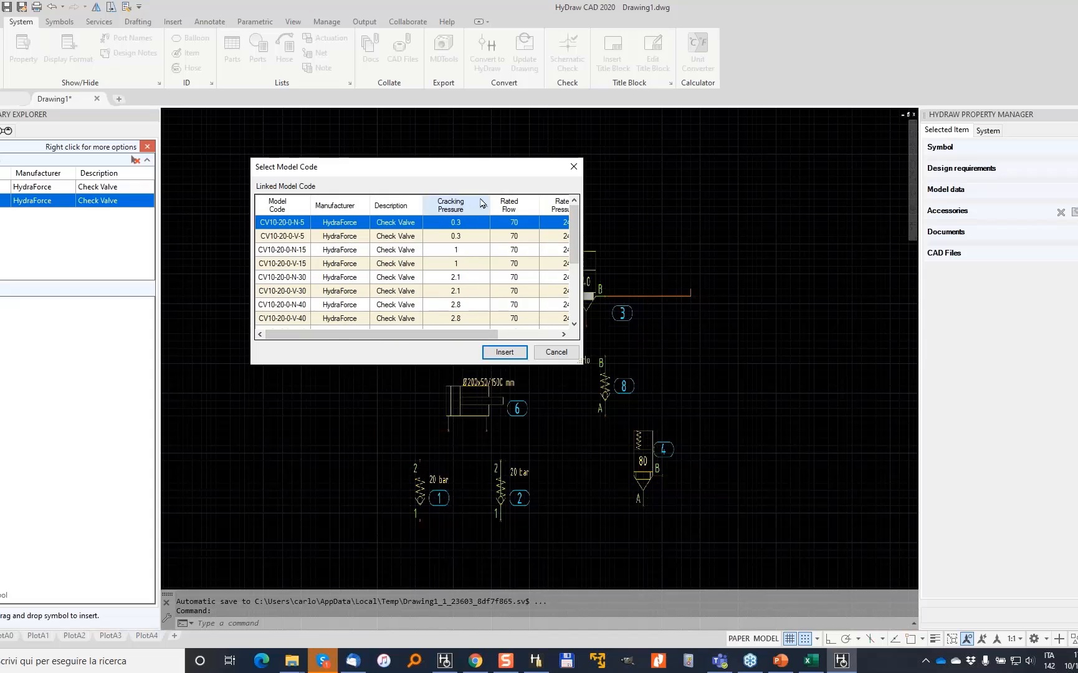
Choose model code CV10-20-0-V-15 for the symbol and place it in the drawing above and to the right of item 3.
click(297, 264)
mouse_move(436, 334)
mouse_down()
mouse_move(495, 335)
mouse_move(439, 333)
mouse_up()
click(504, 352)
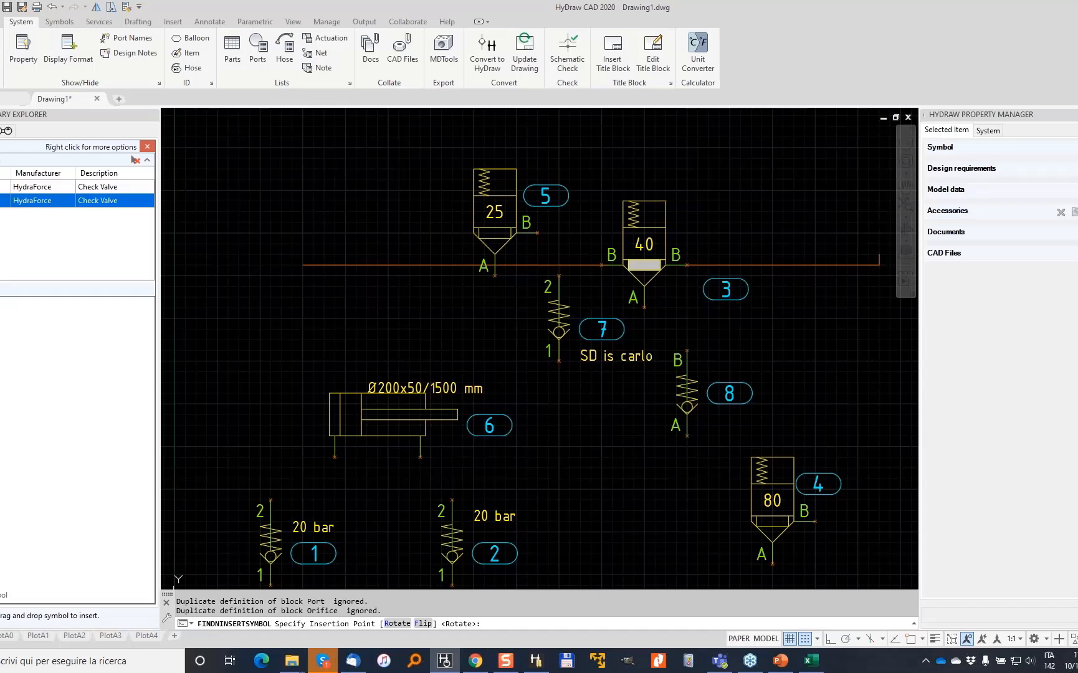
click(783, 200)
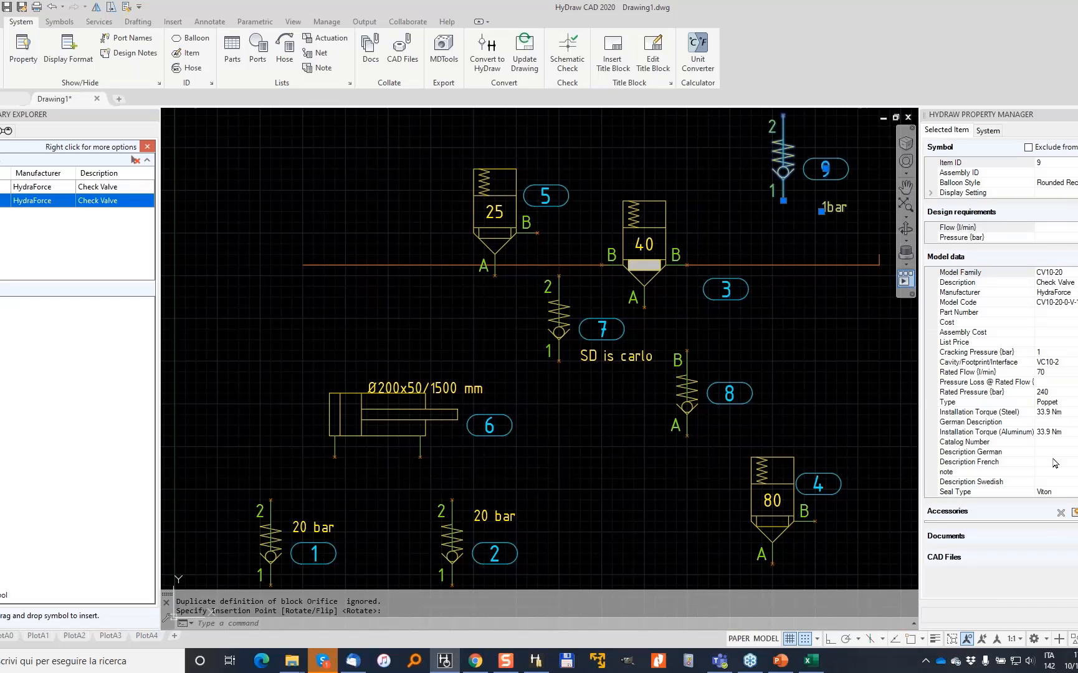
Repeat the component library search by model code and clear the selection of the newly placed check valve.
click(147, 147)
click(75, 216)
click(130, 572)
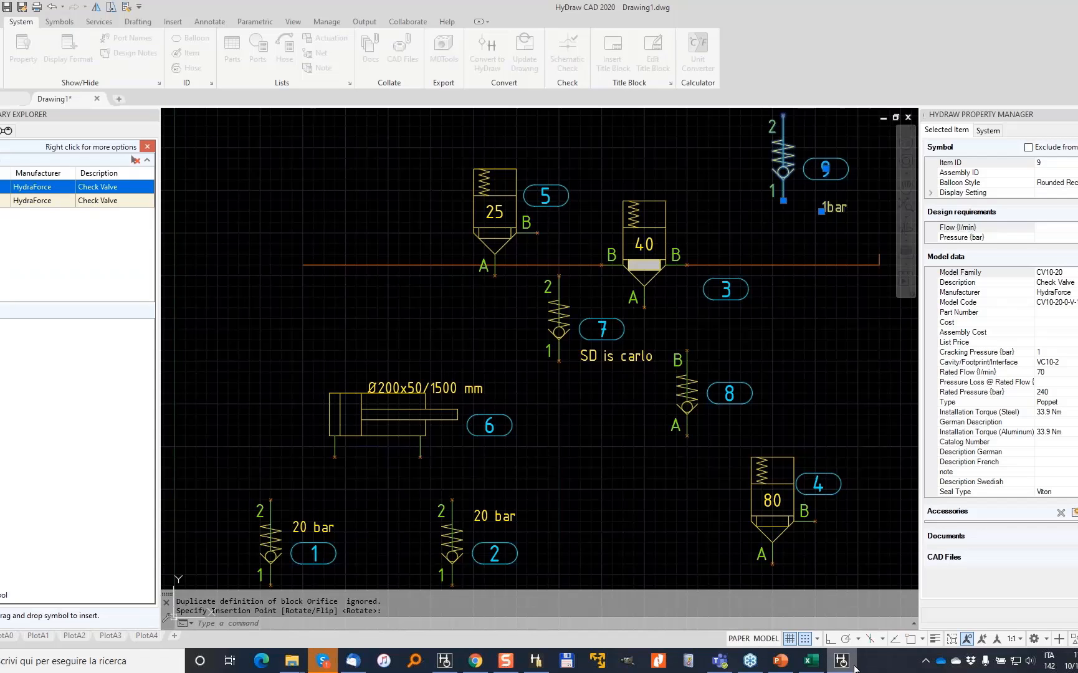
mouse_move(853, 665)
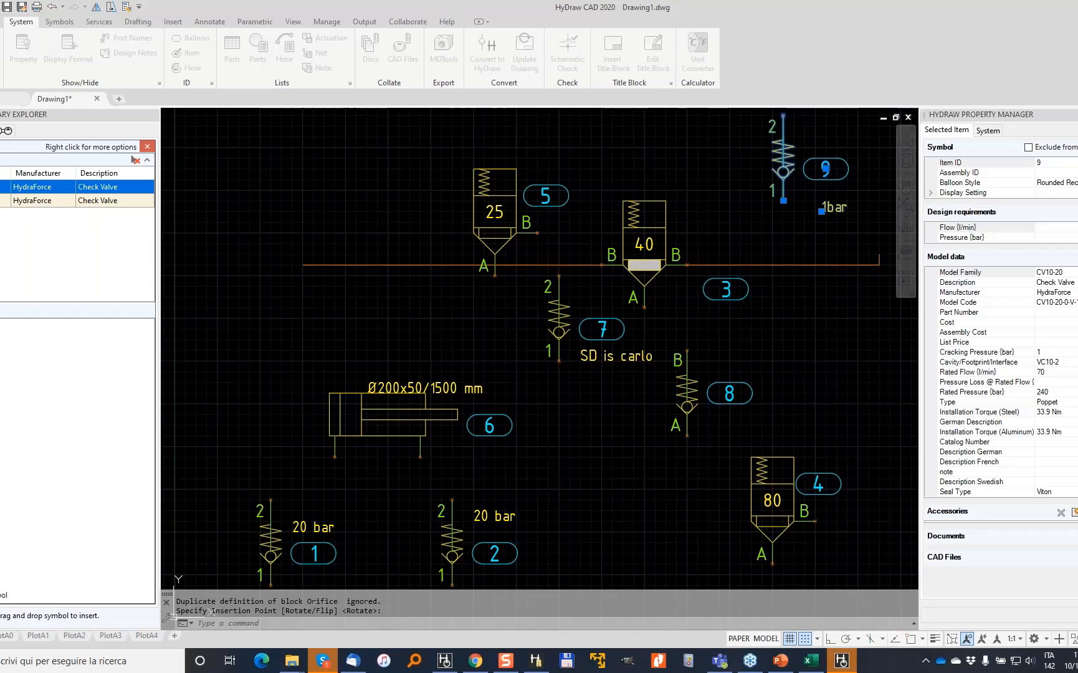
key(Escape)
scroll(389, 331, down, 2)
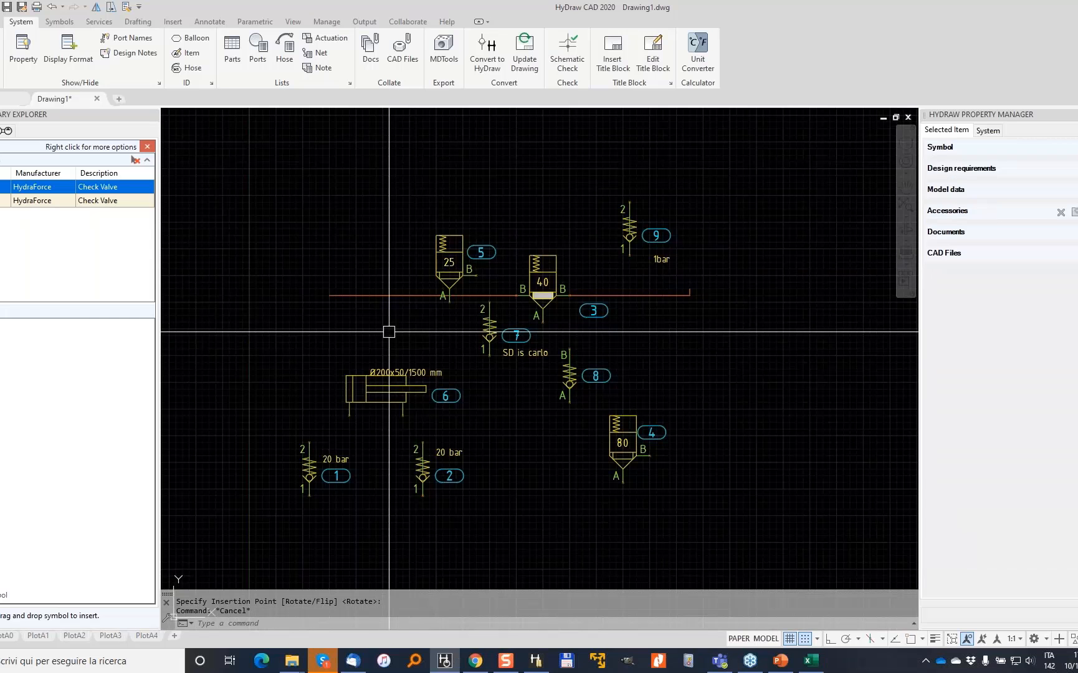